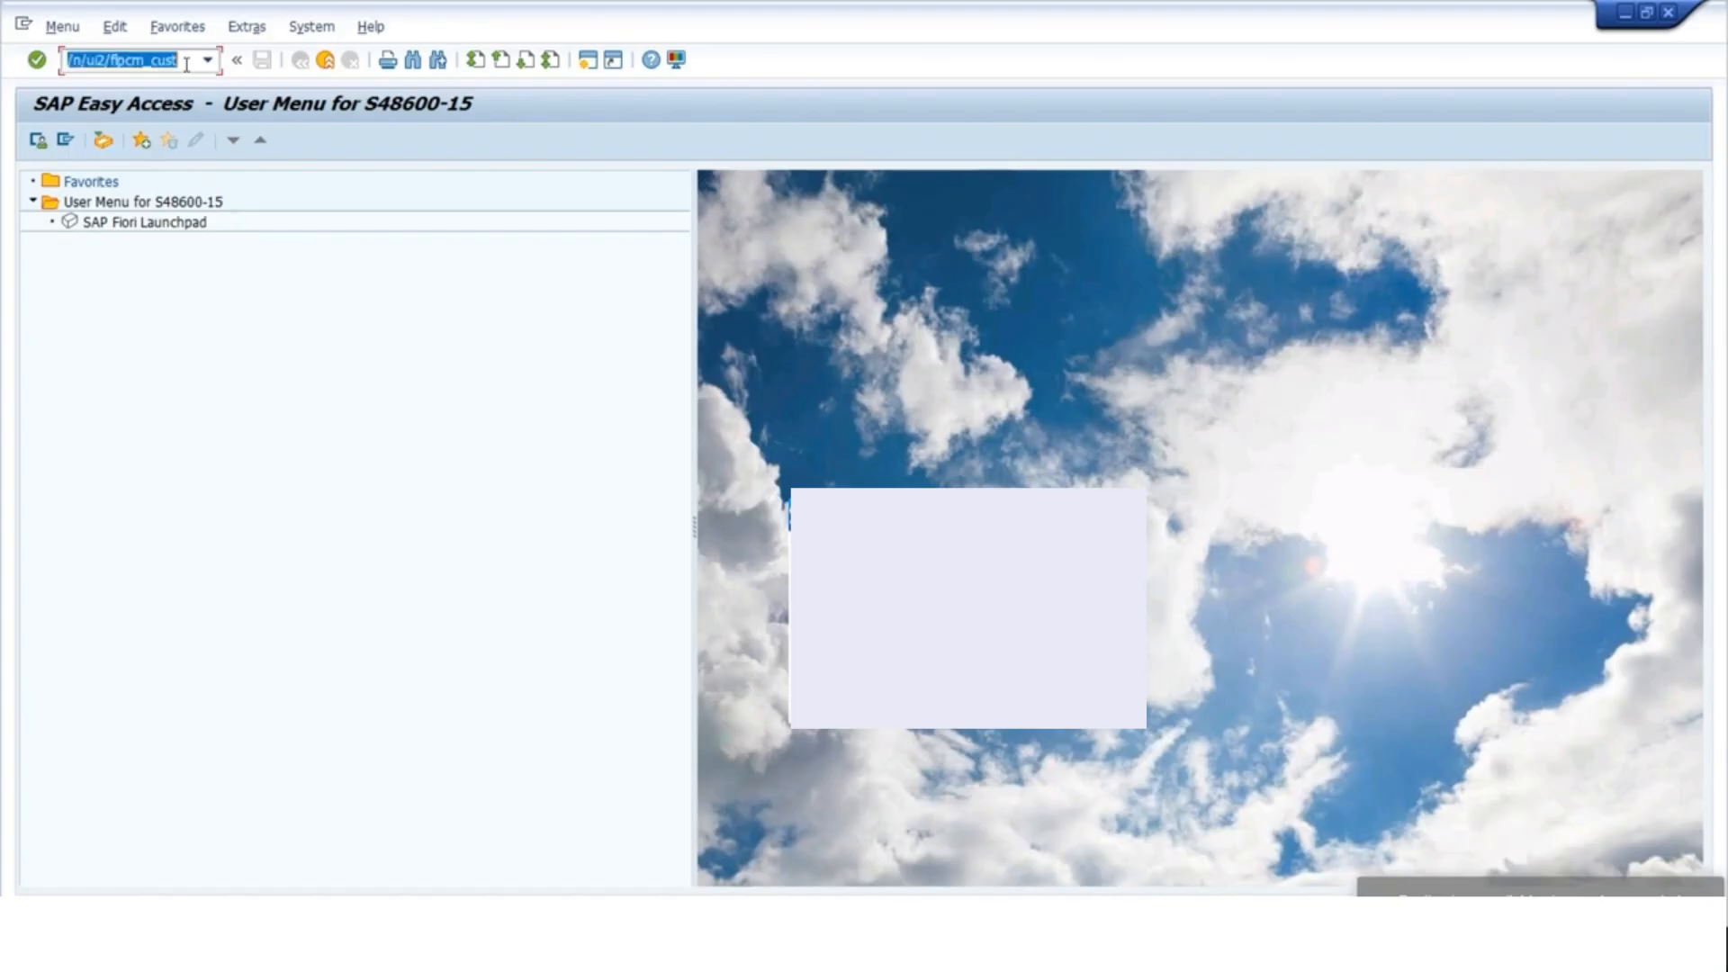
Open the client-specific Launchpad Content Manager with transaction /n/ui2/flpcm_cust.
{"action": "left_click", "coordinate": [186, 63]}
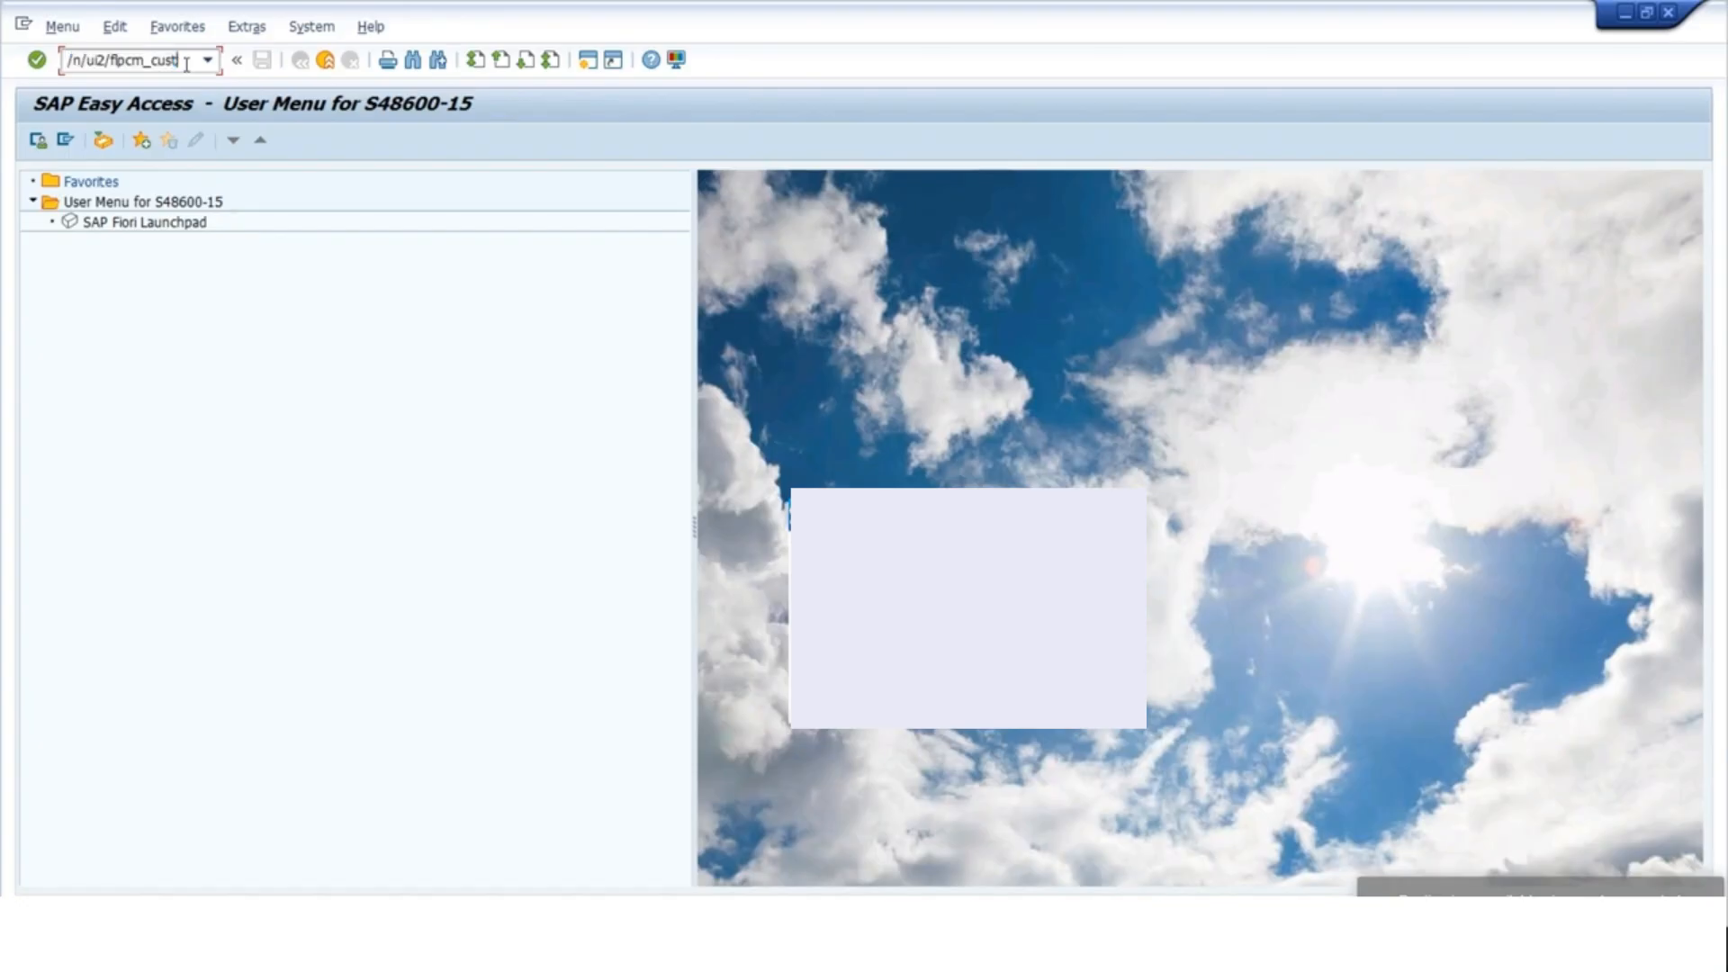
{"action": "key", "text": "Return"}
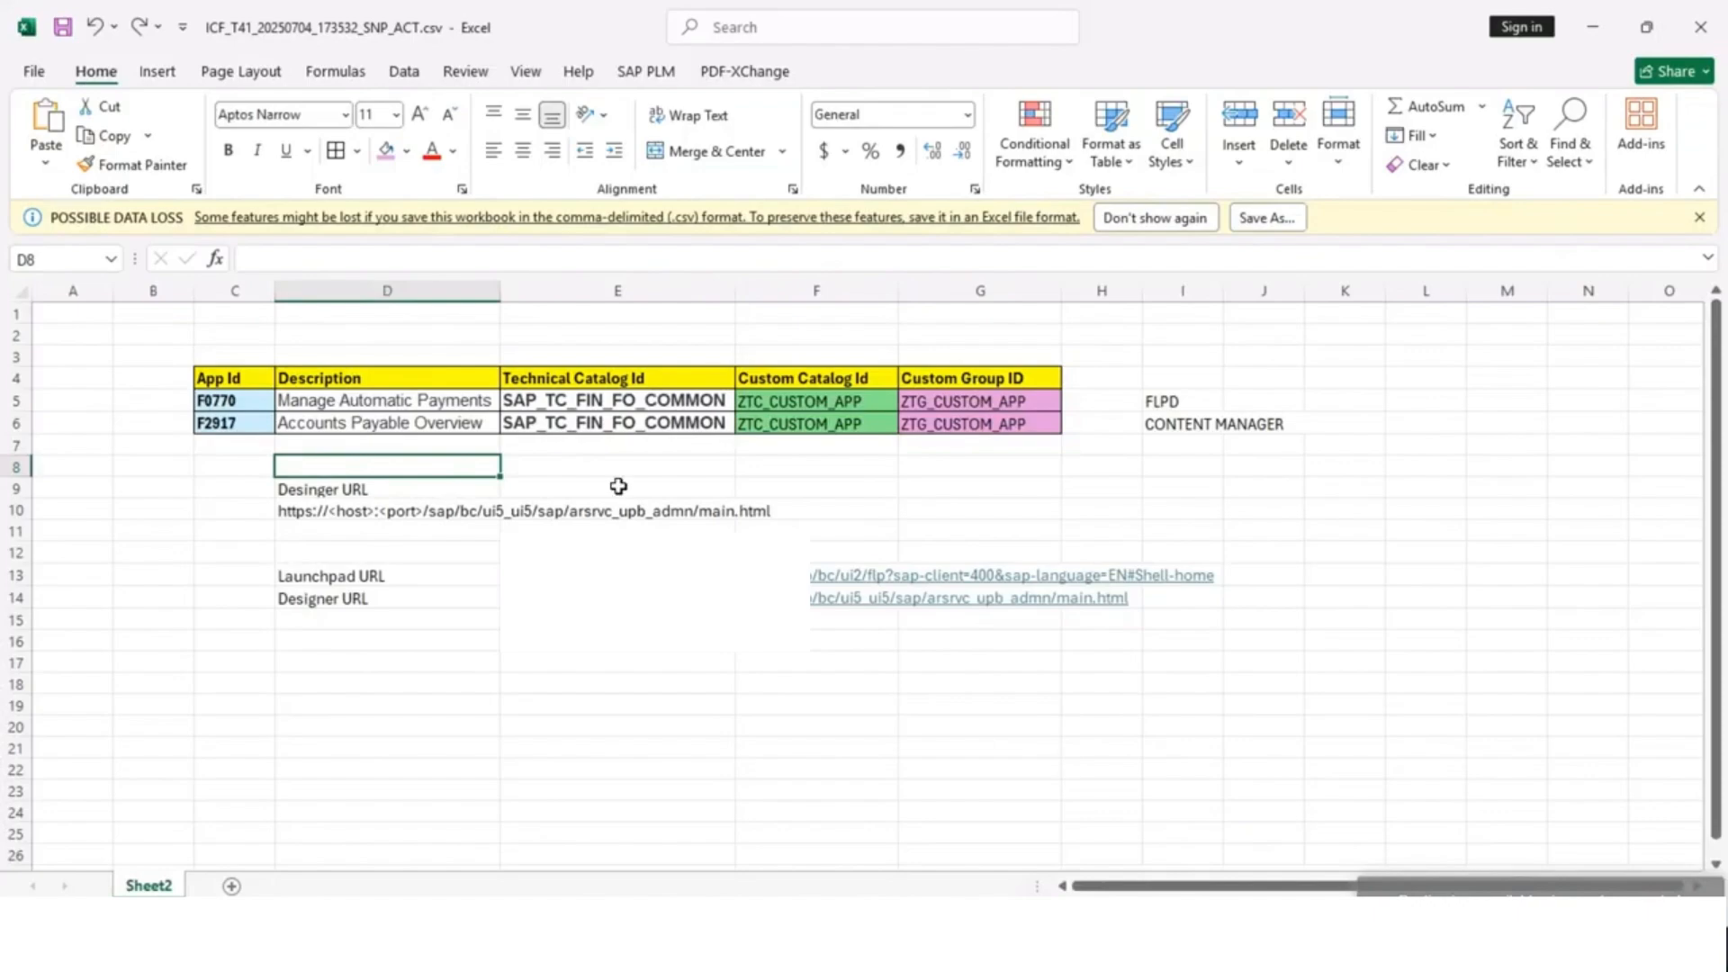
Review the app IDs, descriptions, technical catalogs, custom catalogs and custom groups of the two apps in the Excel sheet.
{"action": "left_click", "coordinate": [635, 477]}
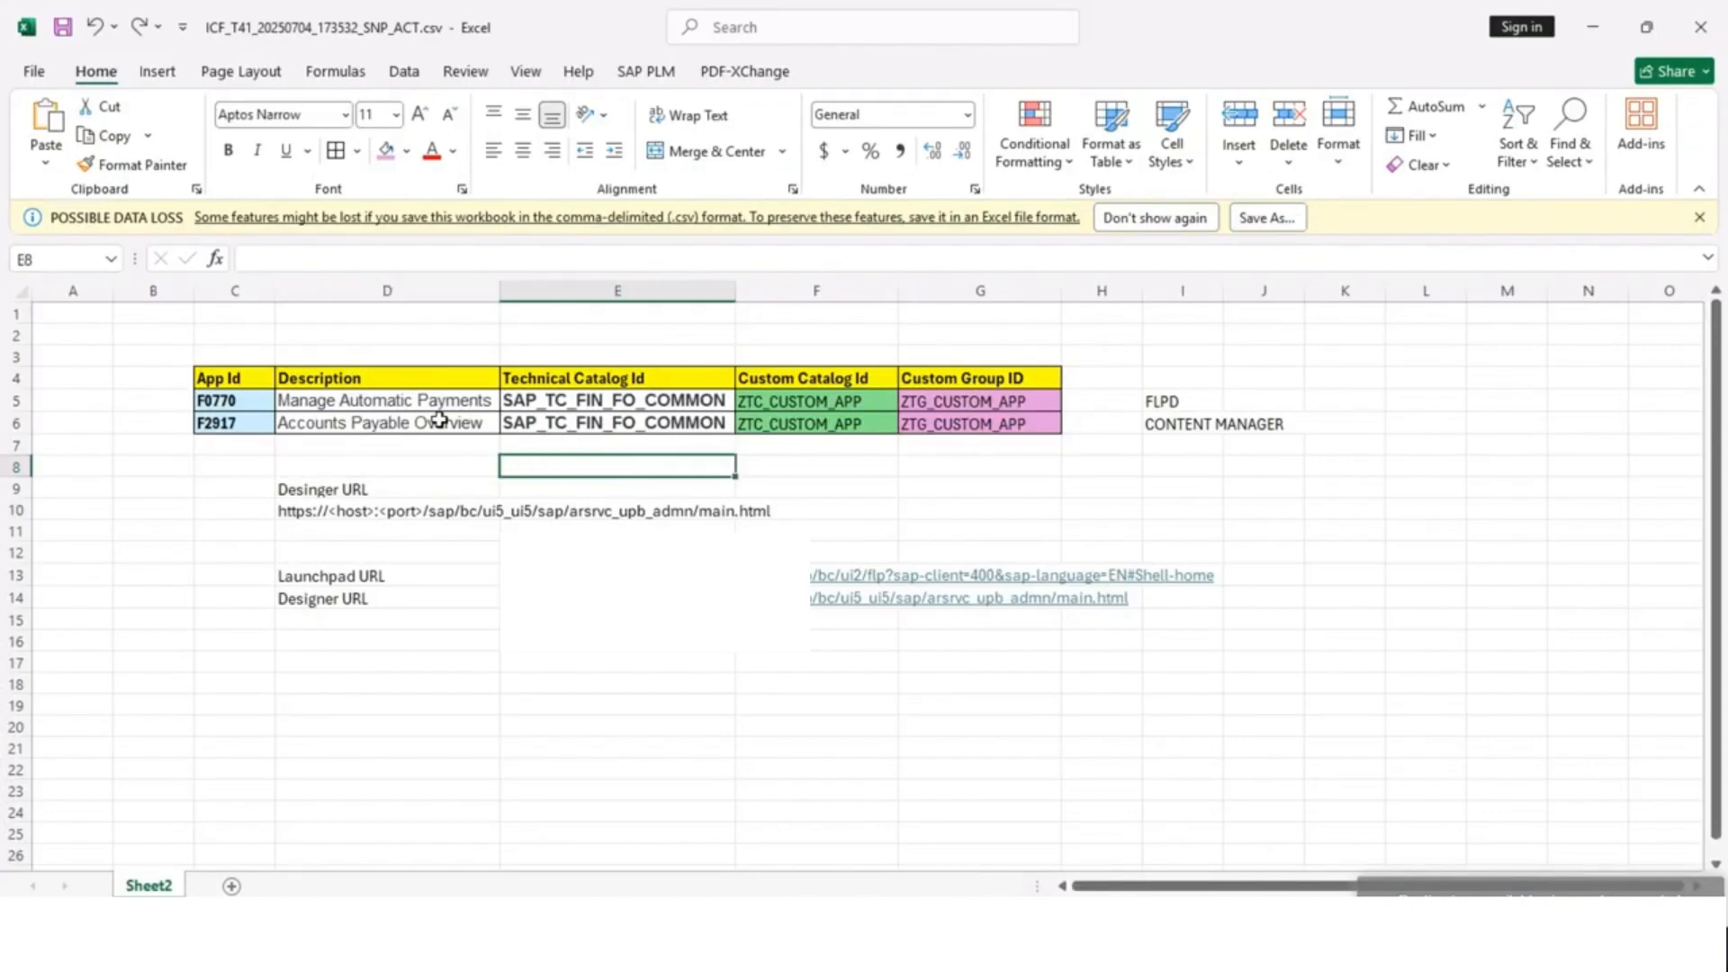
{"action": "left_click_drag", "start_coordinate": [253, 402], "coordinate": [893, 449]}
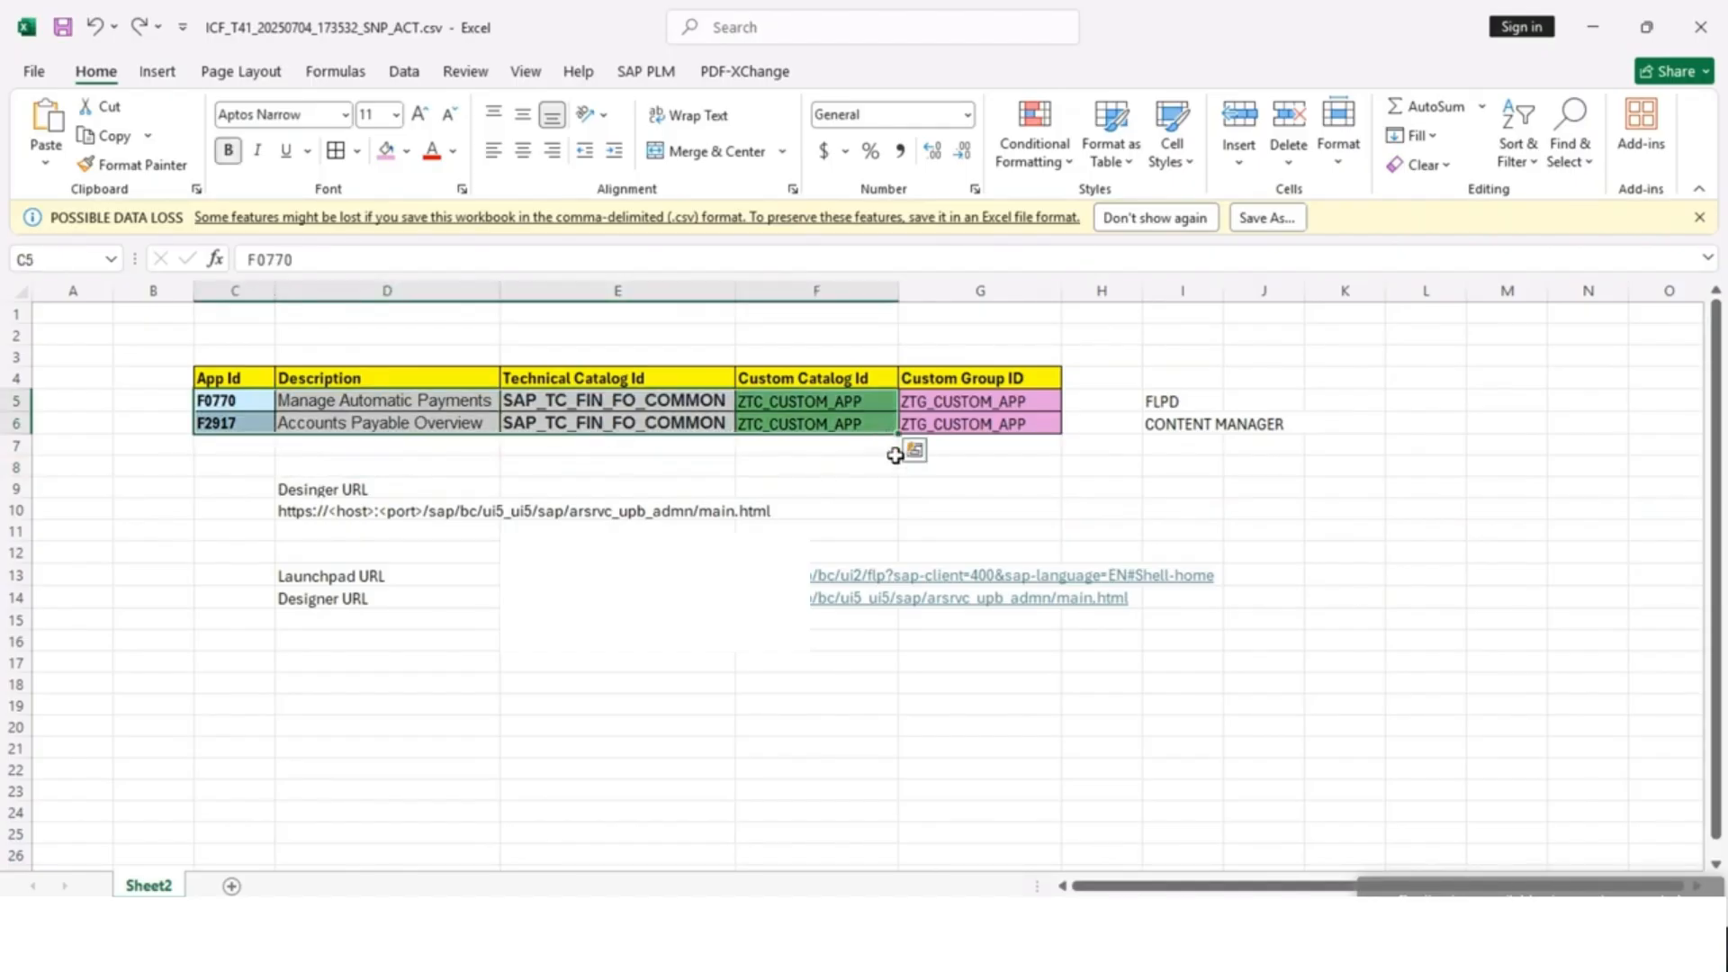
{"action": "left_click", "coordinate": [841, 464]}
{"action": "left_click_drag", "start_coordinate": [216, 401], "coordinate": [220, 431]}
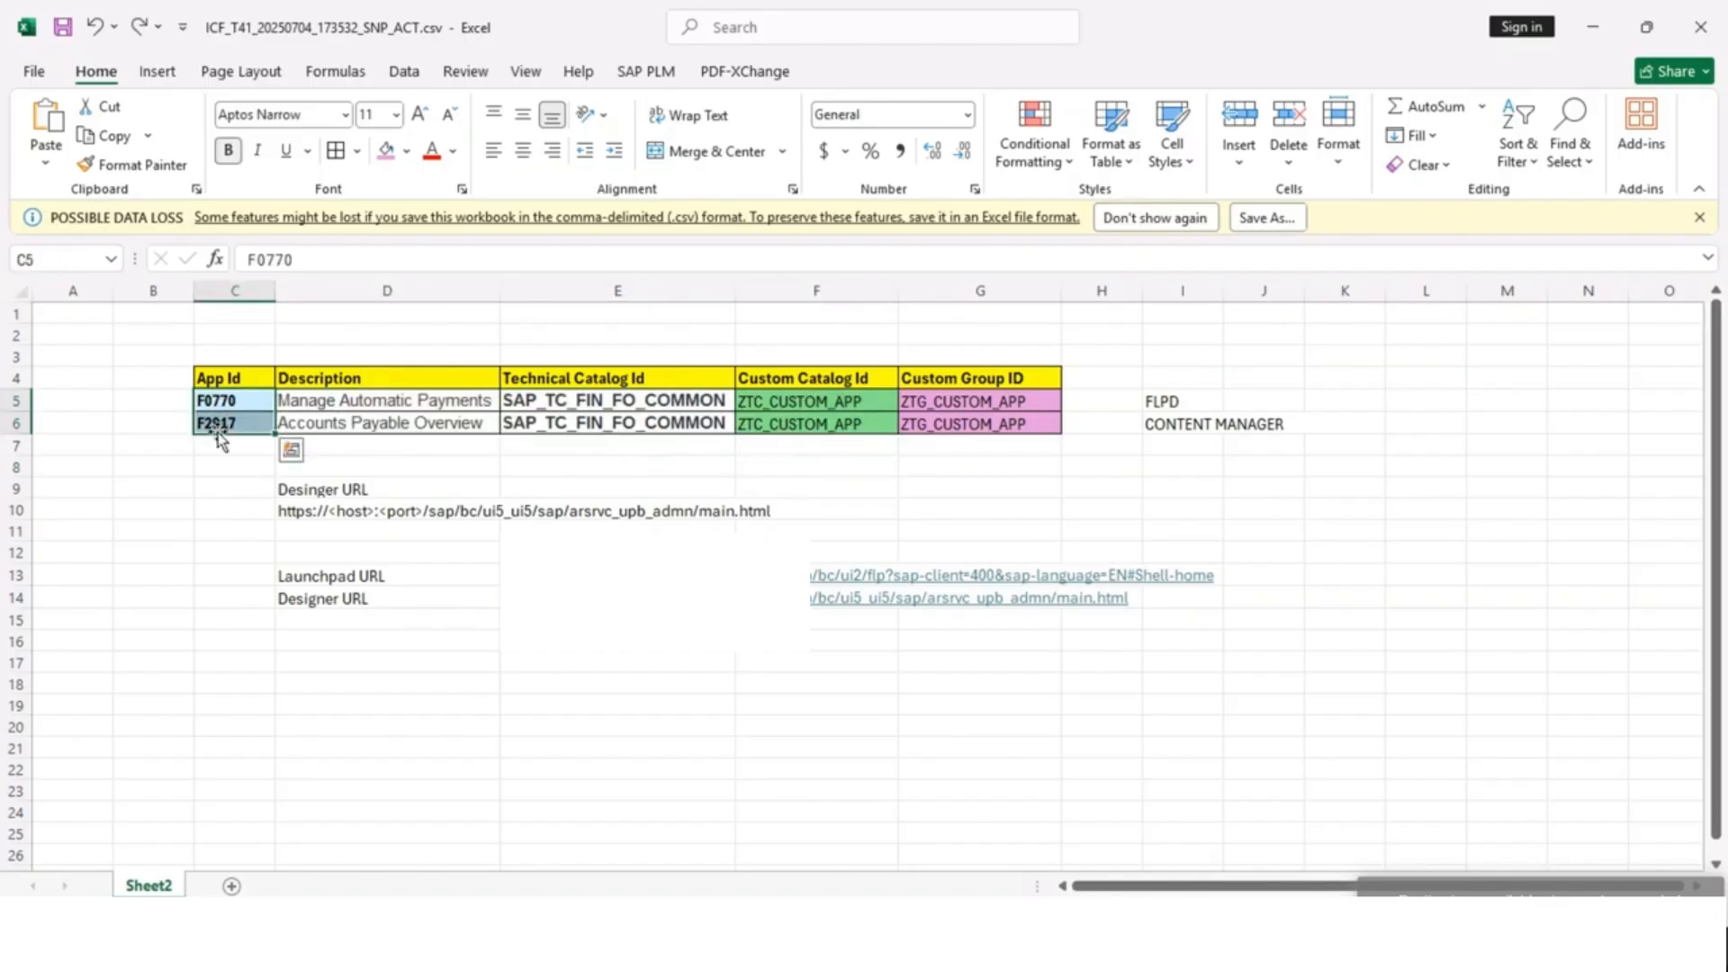
{"action": "left_click_drag", "start_coordinate": [1026, 405], "coordinate": [286, 427]}
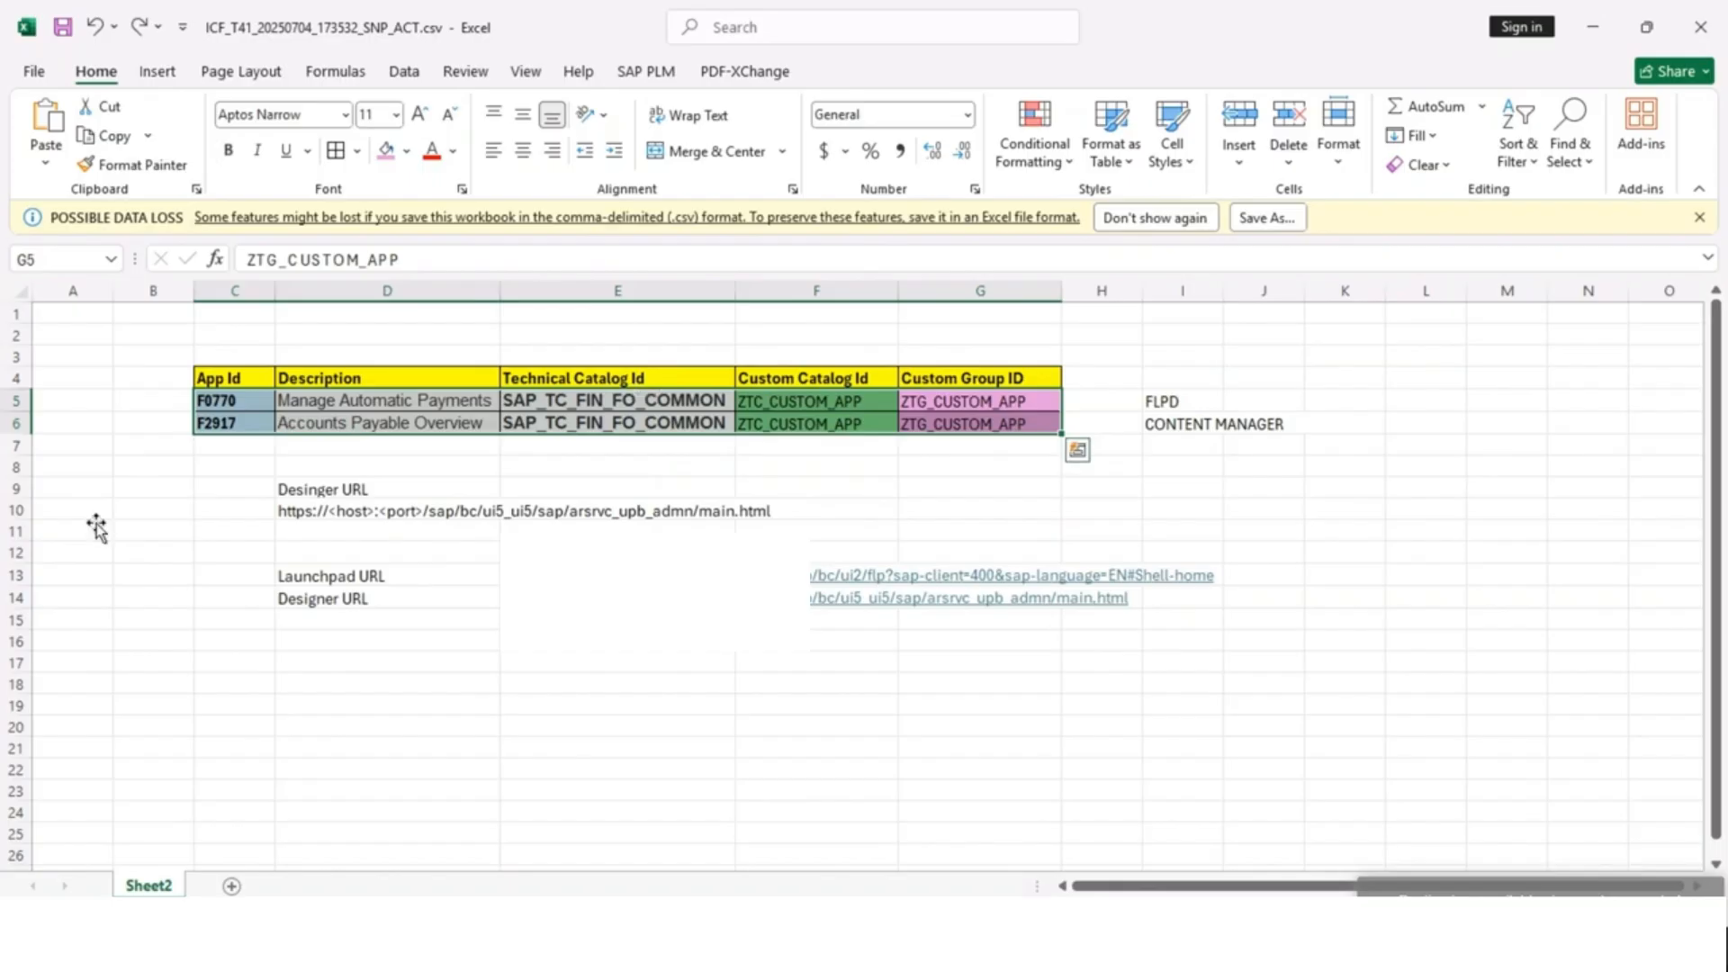
{"action": "left_click", "coordinate": [165, 504]}
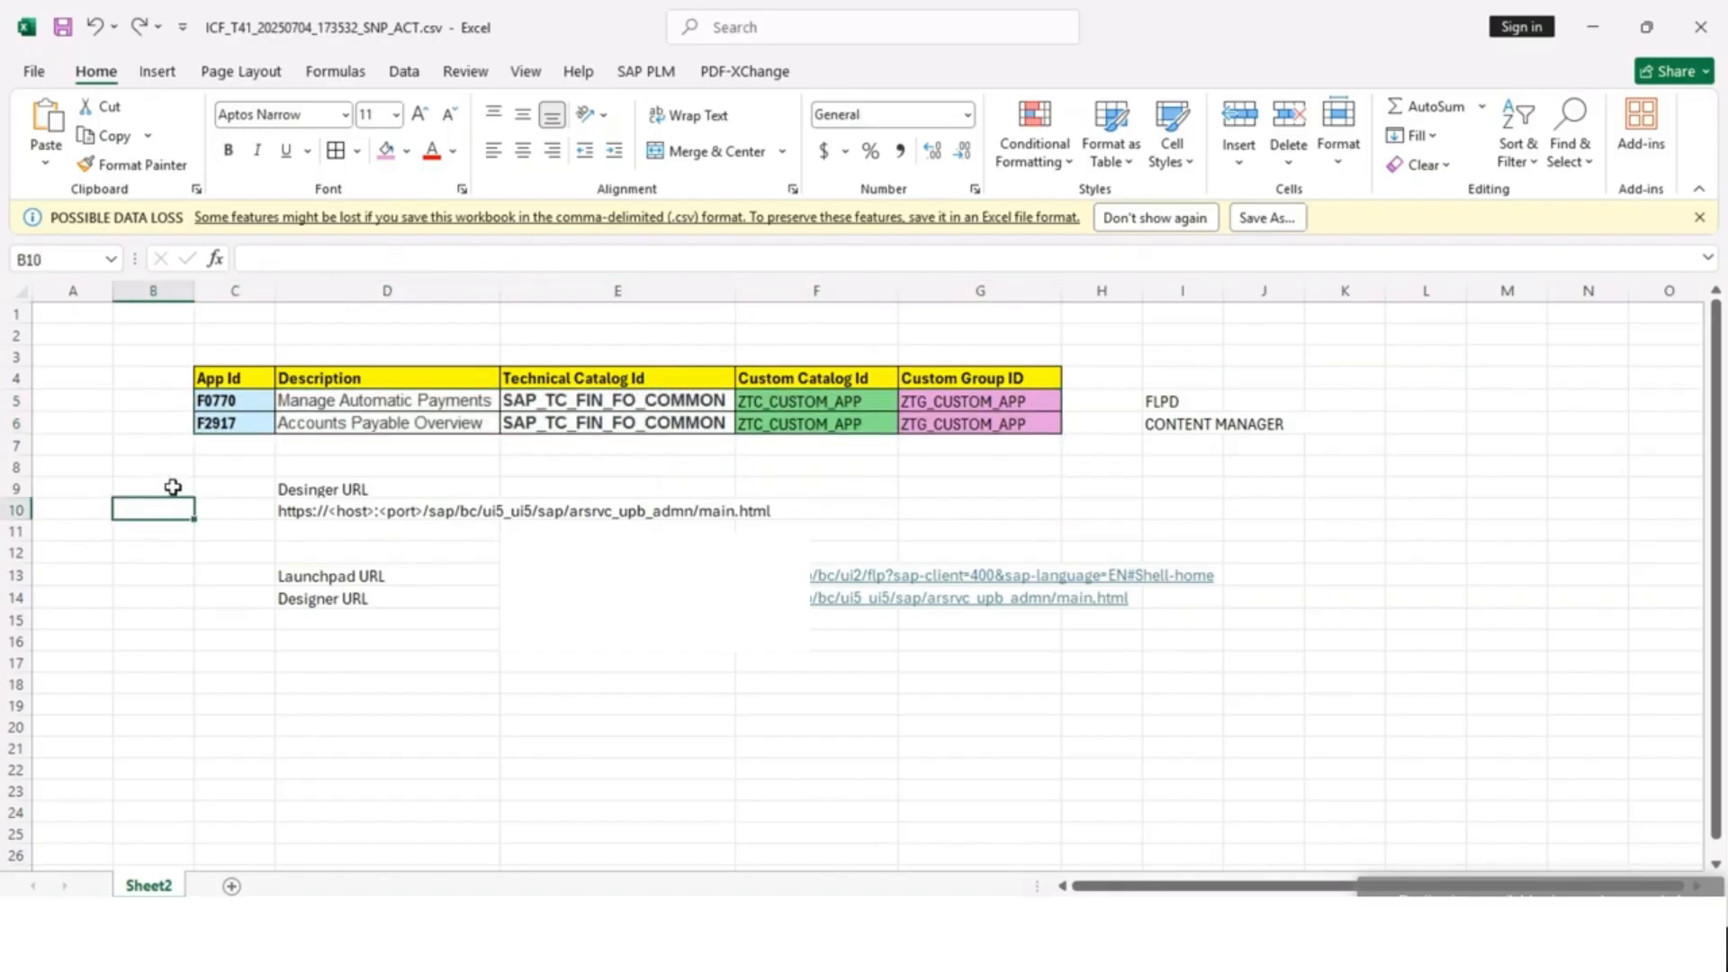
{"action": "left_click", "coordinate": [822, 443]}
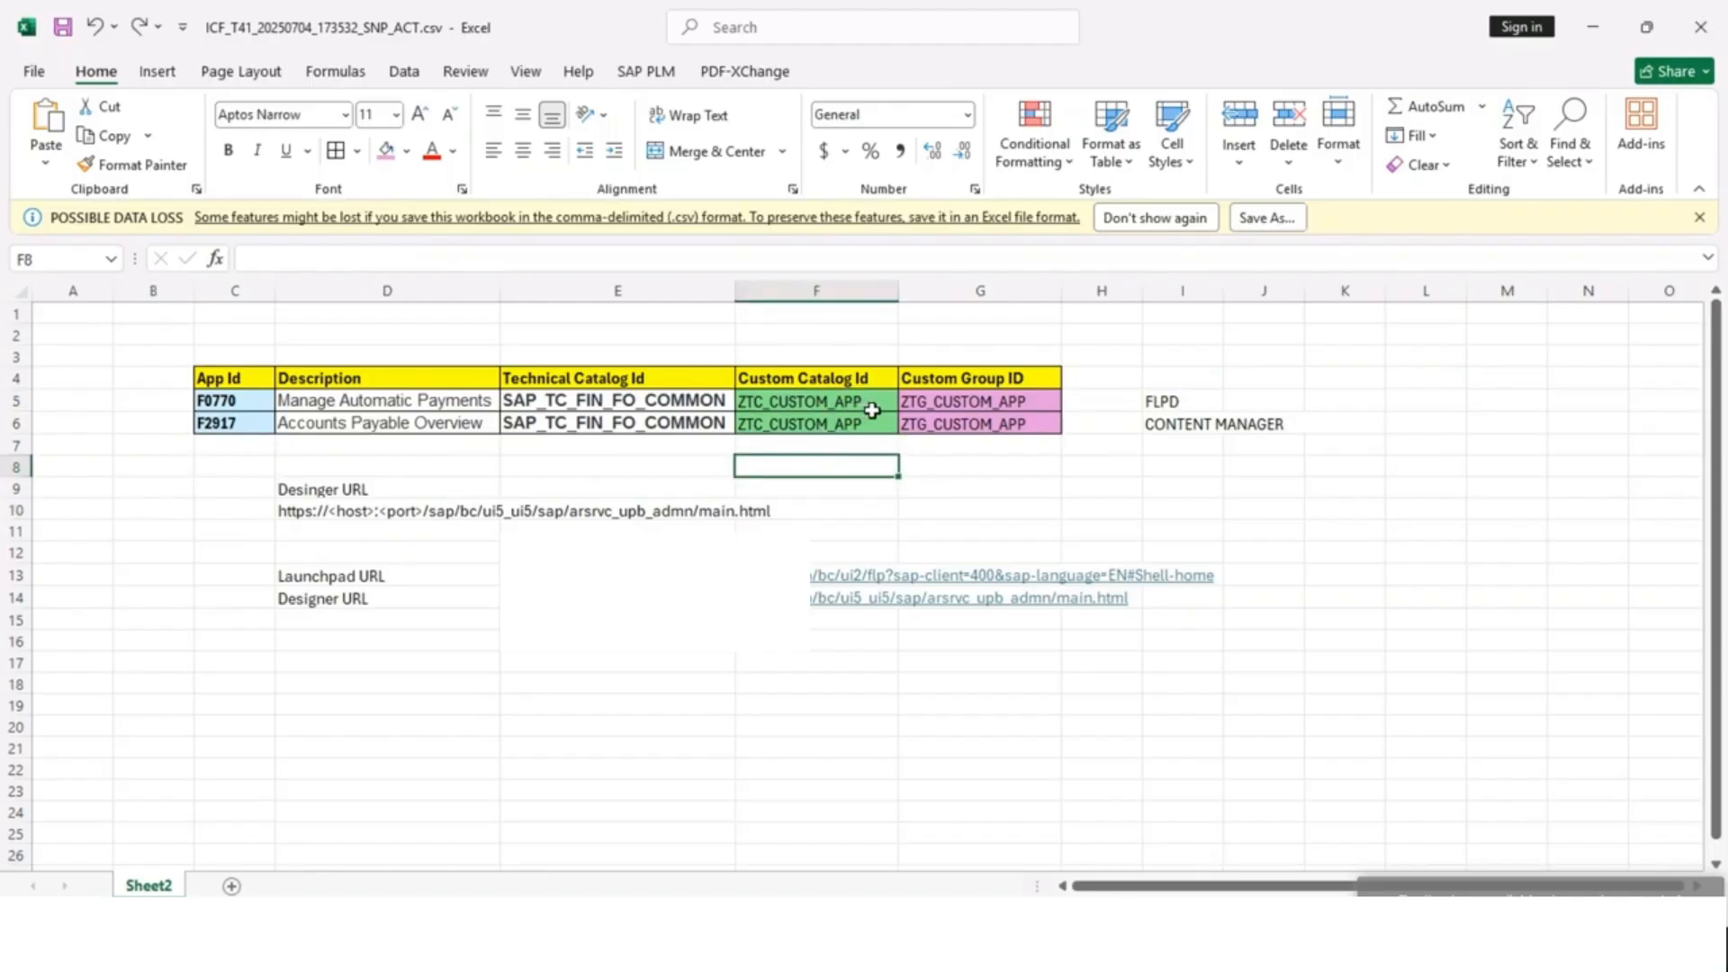
Change the custom catalog ID to ZTC_CUSTOM_cm for app F0770 and to ZTC_CUSTOM_CM for app F2917.
{"action": "left_click", "coordinate": [872, 406]}
{"action": "double_click", "coordinate": [875, 407]}
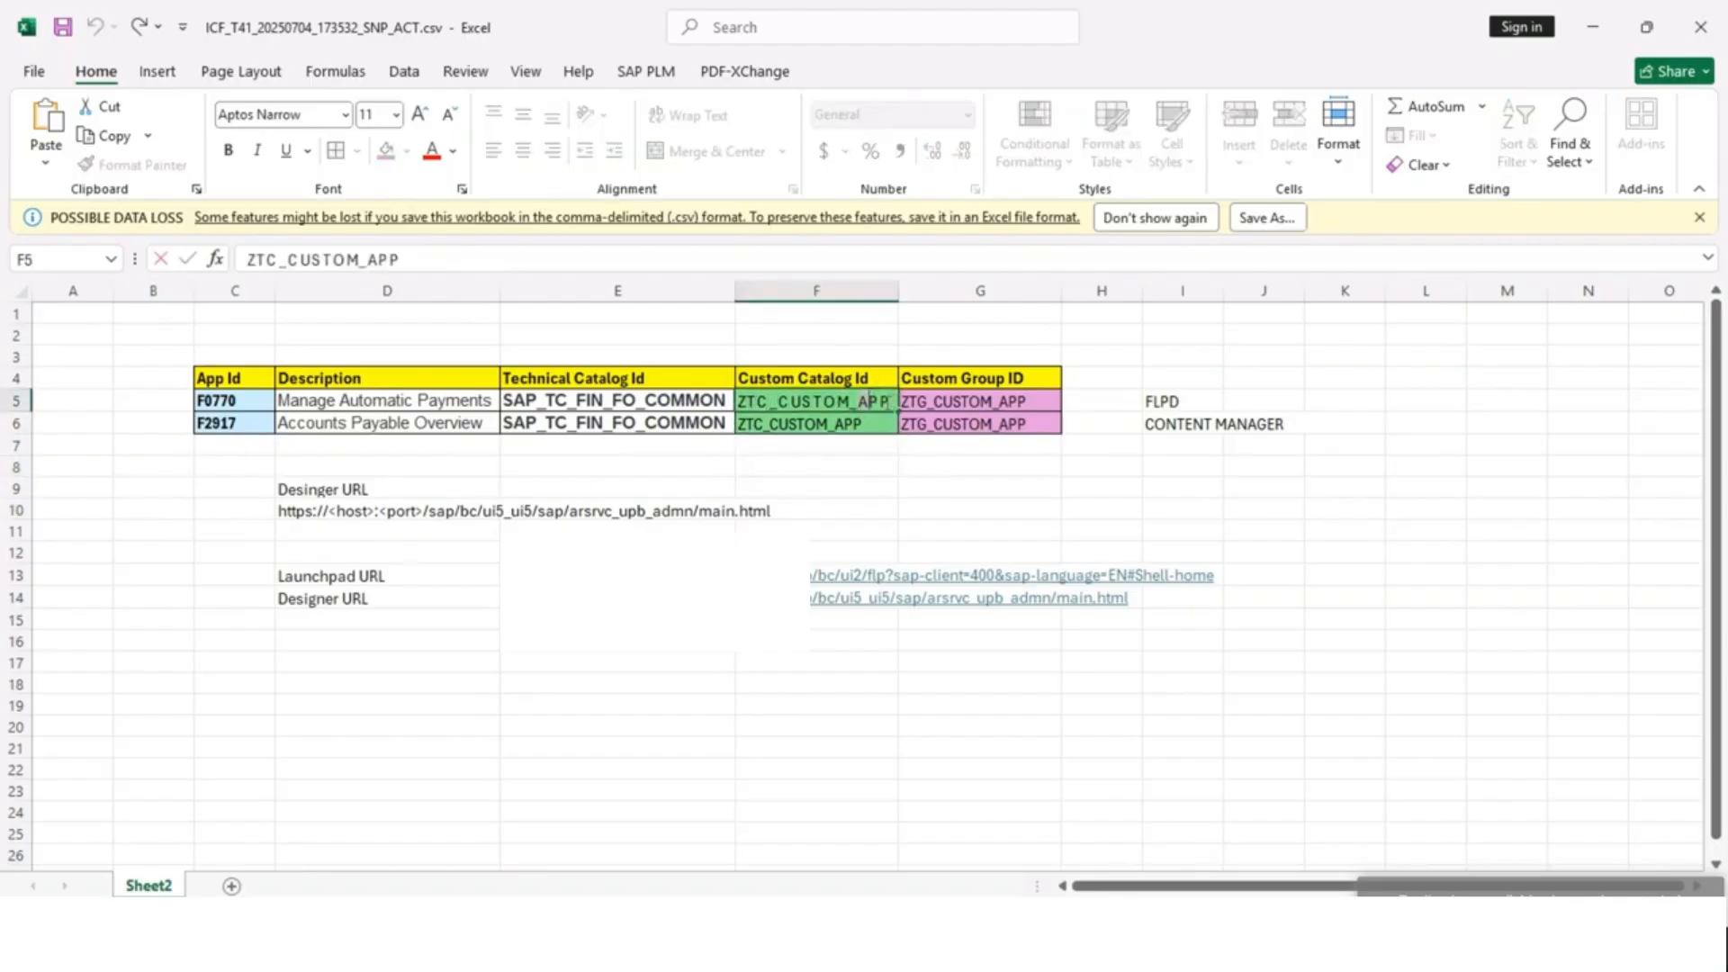
{"action": "left_click_drag", "start_coordinate": [860, 403], "coordinate": [889, 402]}
{"action": "type", "text": "cm"}
{"action": "key", "text": "Delete"}
{"action": "left_click", "coordinate": [879, 420]}
{"action": "left_click_drag", "start_coordinate": [369, 260], "coordinate": [410, 260]}
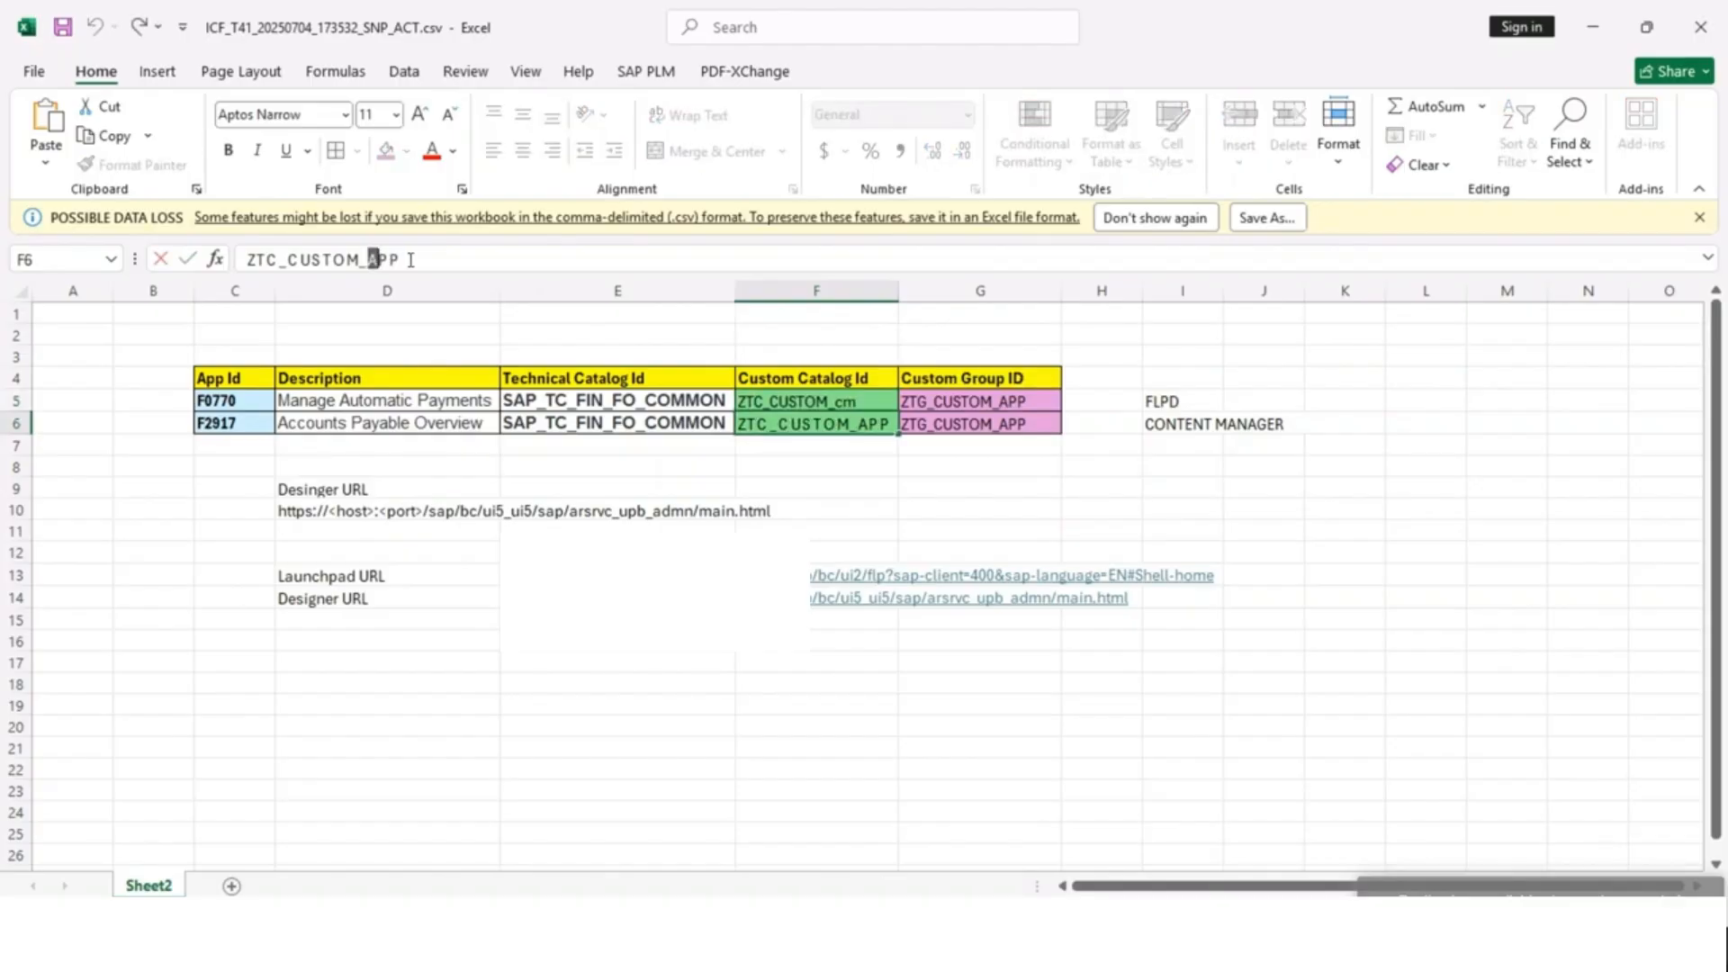
{"action": "type", "text": "CM"}
Change the custom group ID of both apps, F0770 and F2917, to ZTG_CUSTOM_CM.
{"action": "left_click", "coordinate": [1050, 400]}
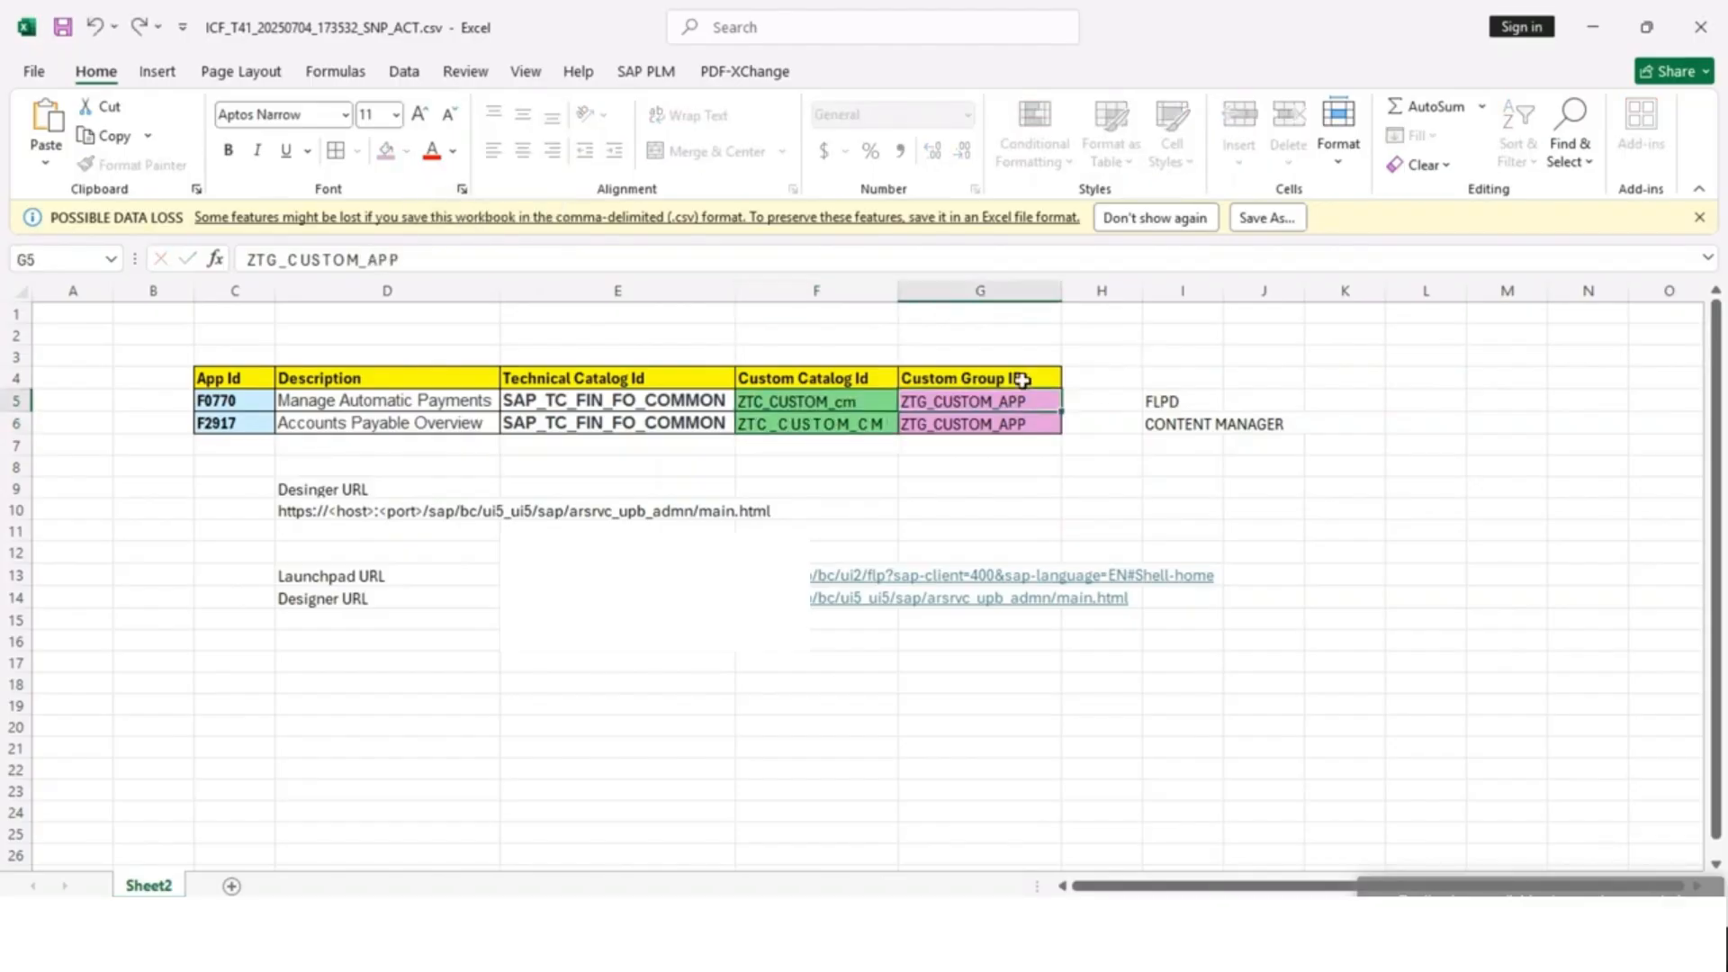
{"action": "left_click", "coordinate": [374, 260]}
{"action": "left_click_drag", "start_coordinate": [369, 261], "coordinate": [402, 260]}
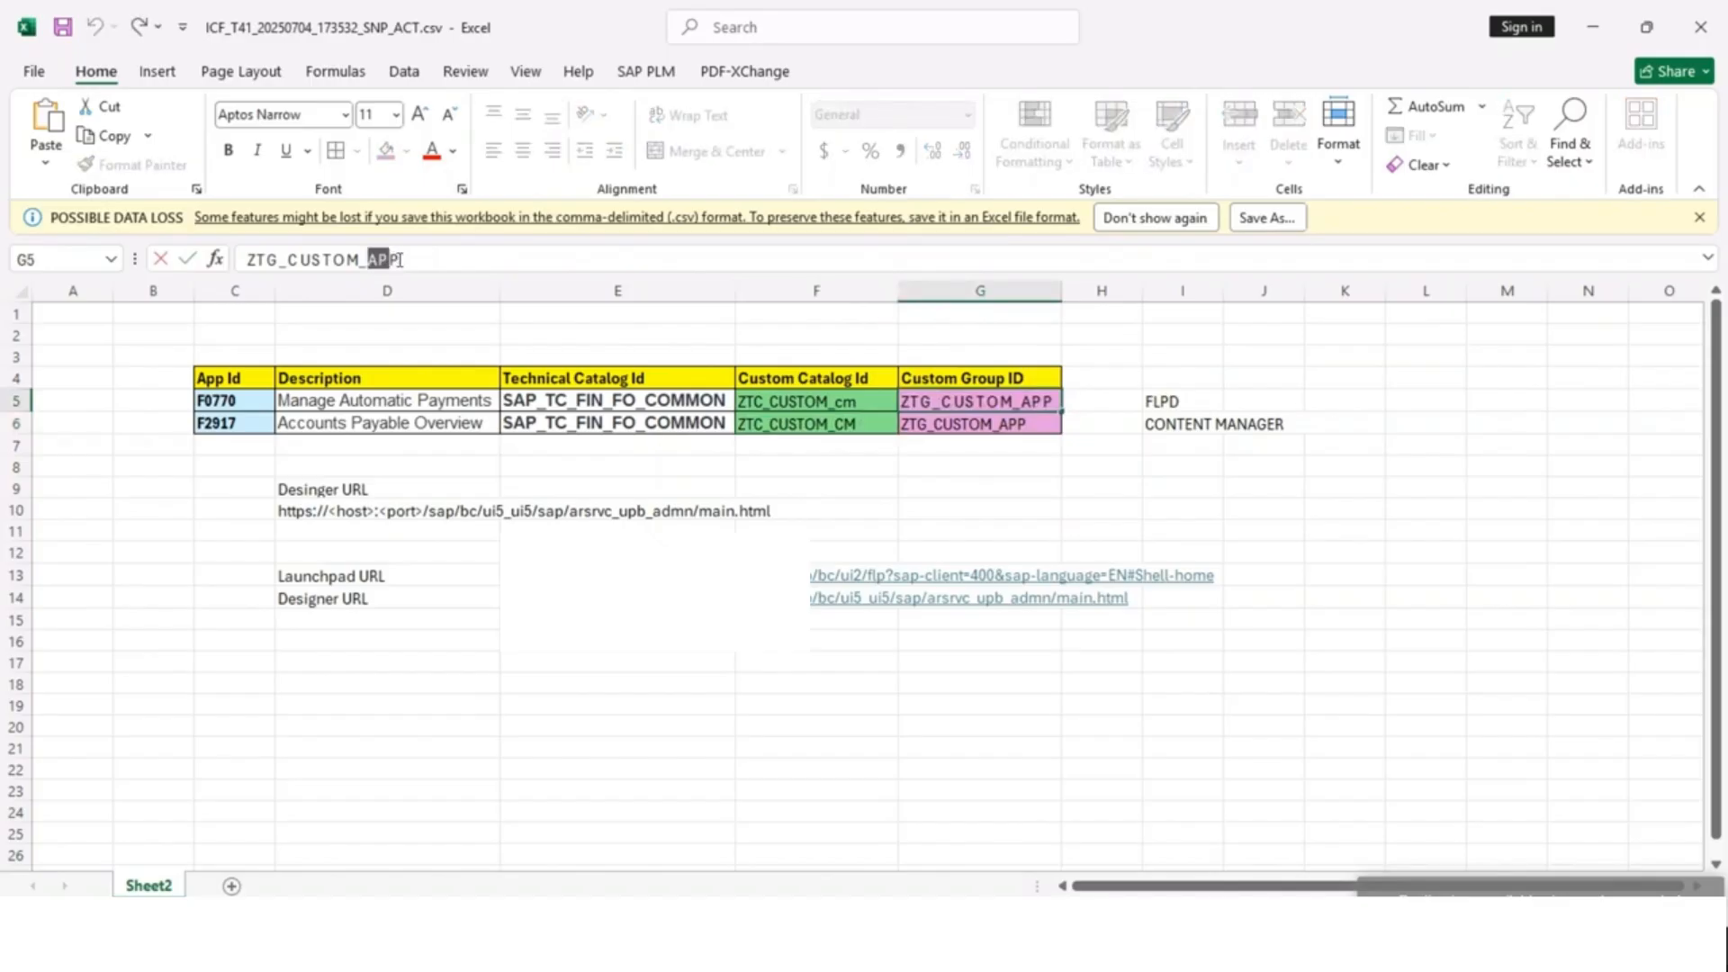
{"action": "type", "text": "CM"}
{"action": "left_click", "coordinate": [1029, 423]}
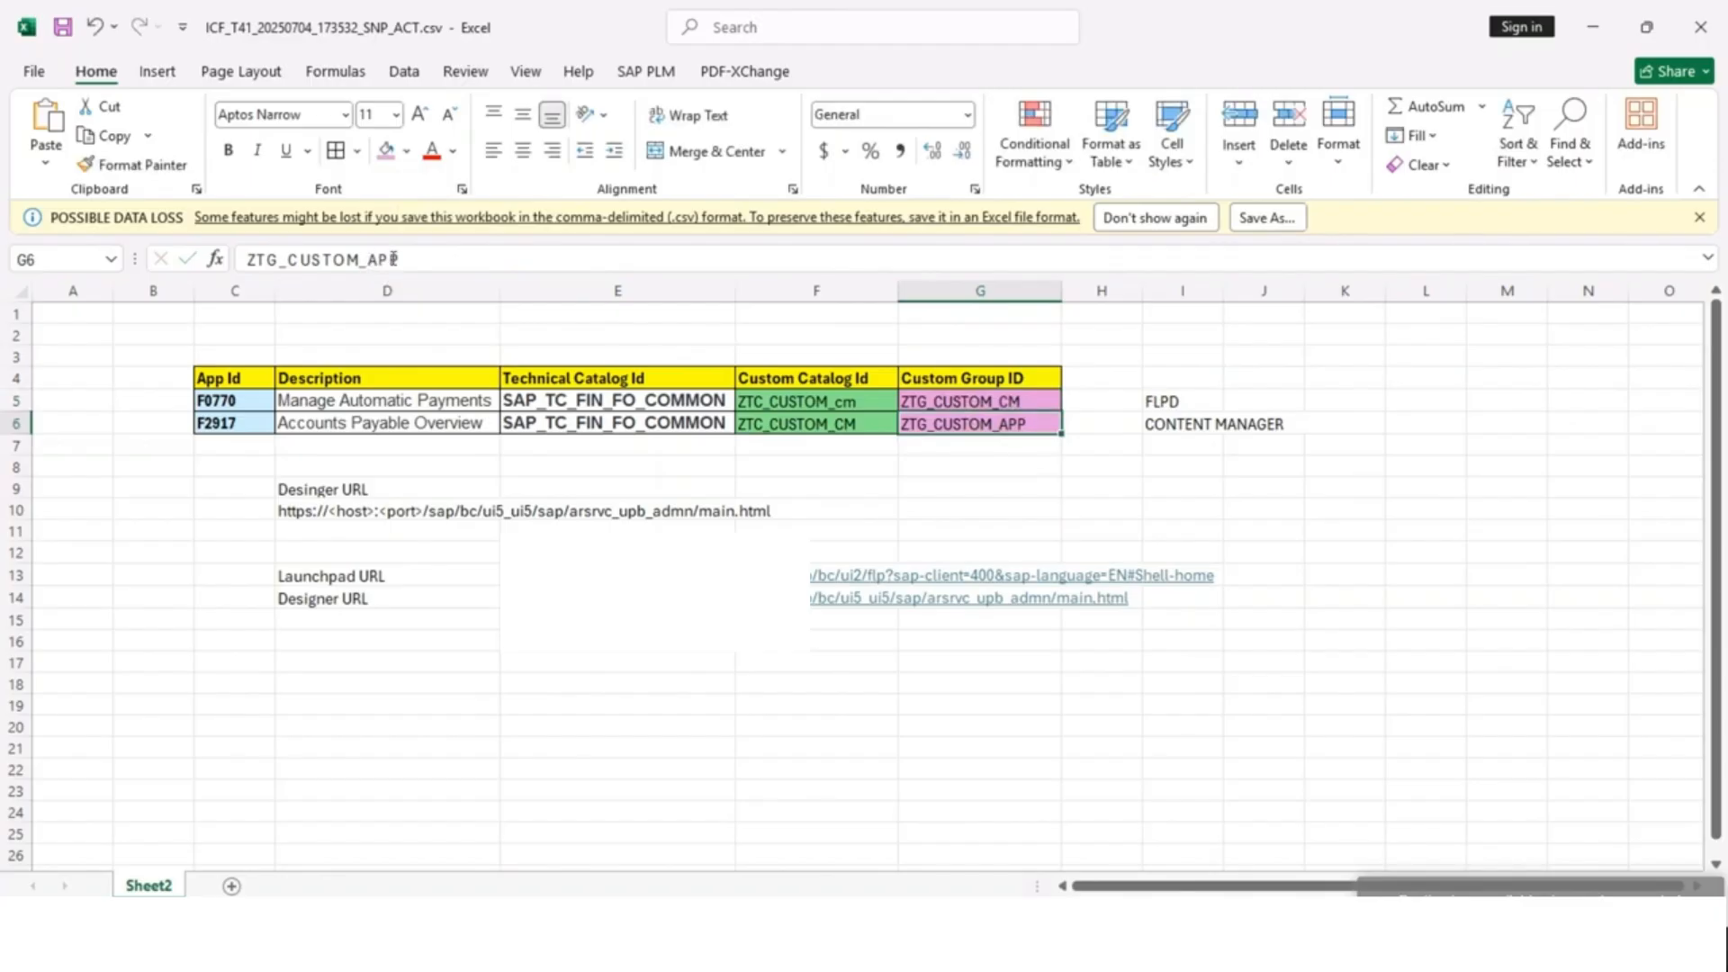
{"action": "left_click_drag", "start_coordinate": [368, 260], "coordinate": [402, 259]}
{"action": "type", "text": "CM"}
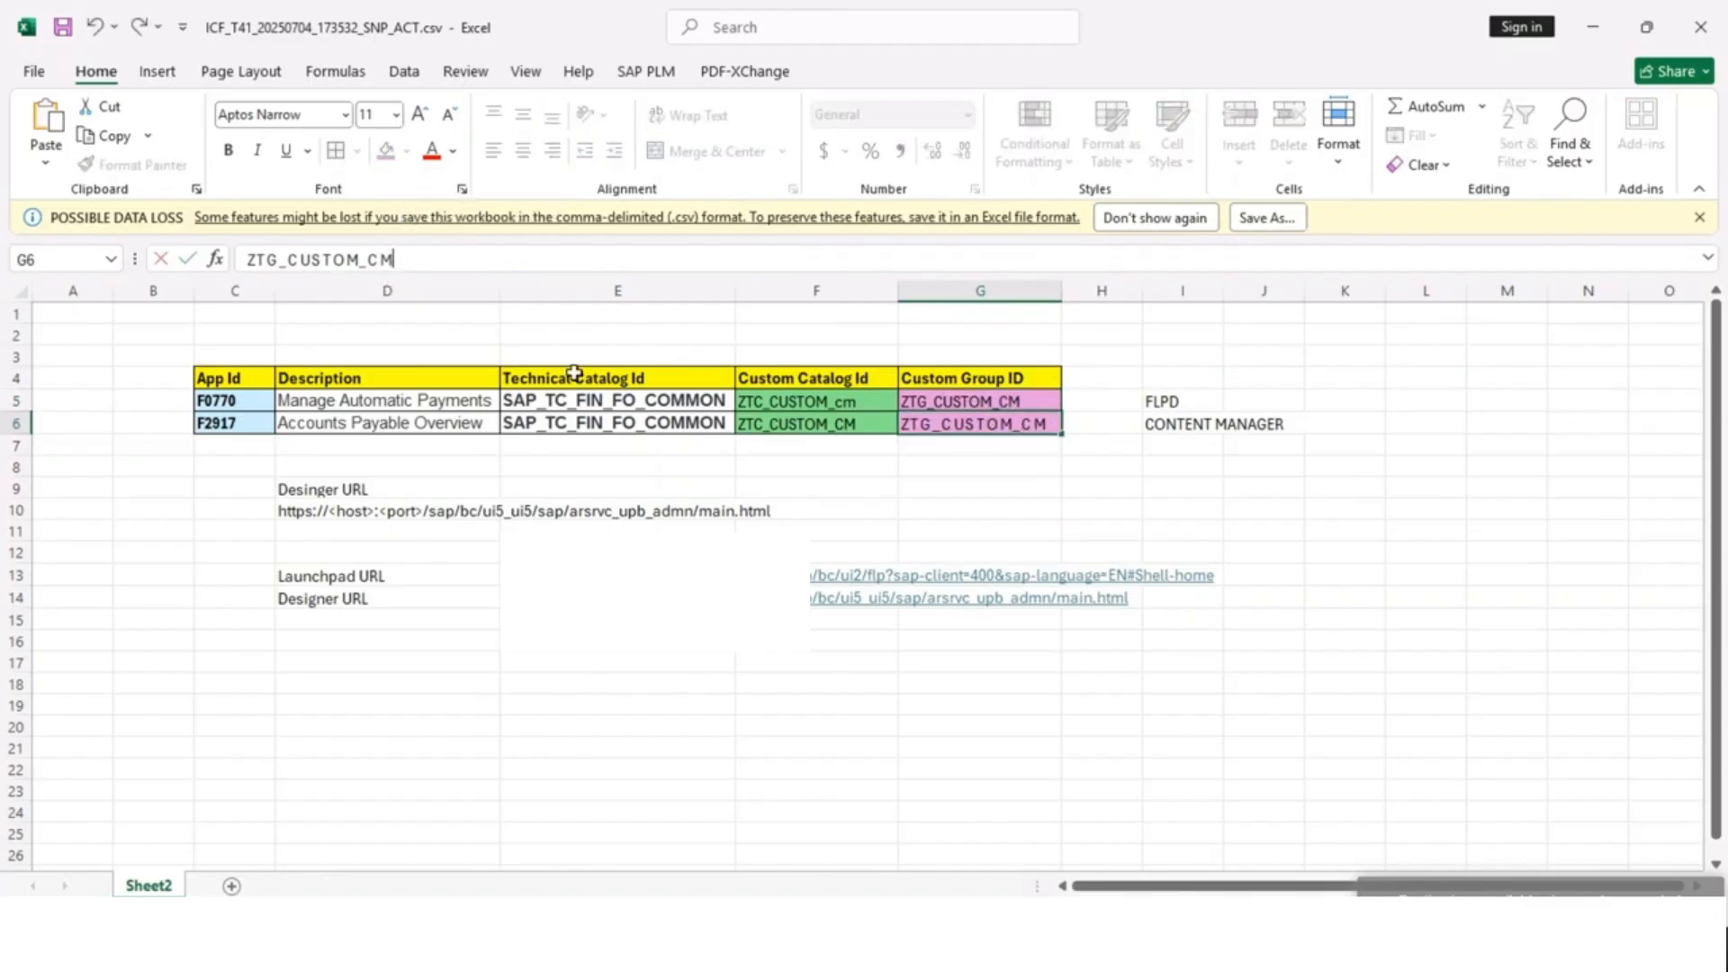
{"action": "left_click", "coordinate": [589, 337]}
{"action": "left_click", "coordinate": [1192, 340]}
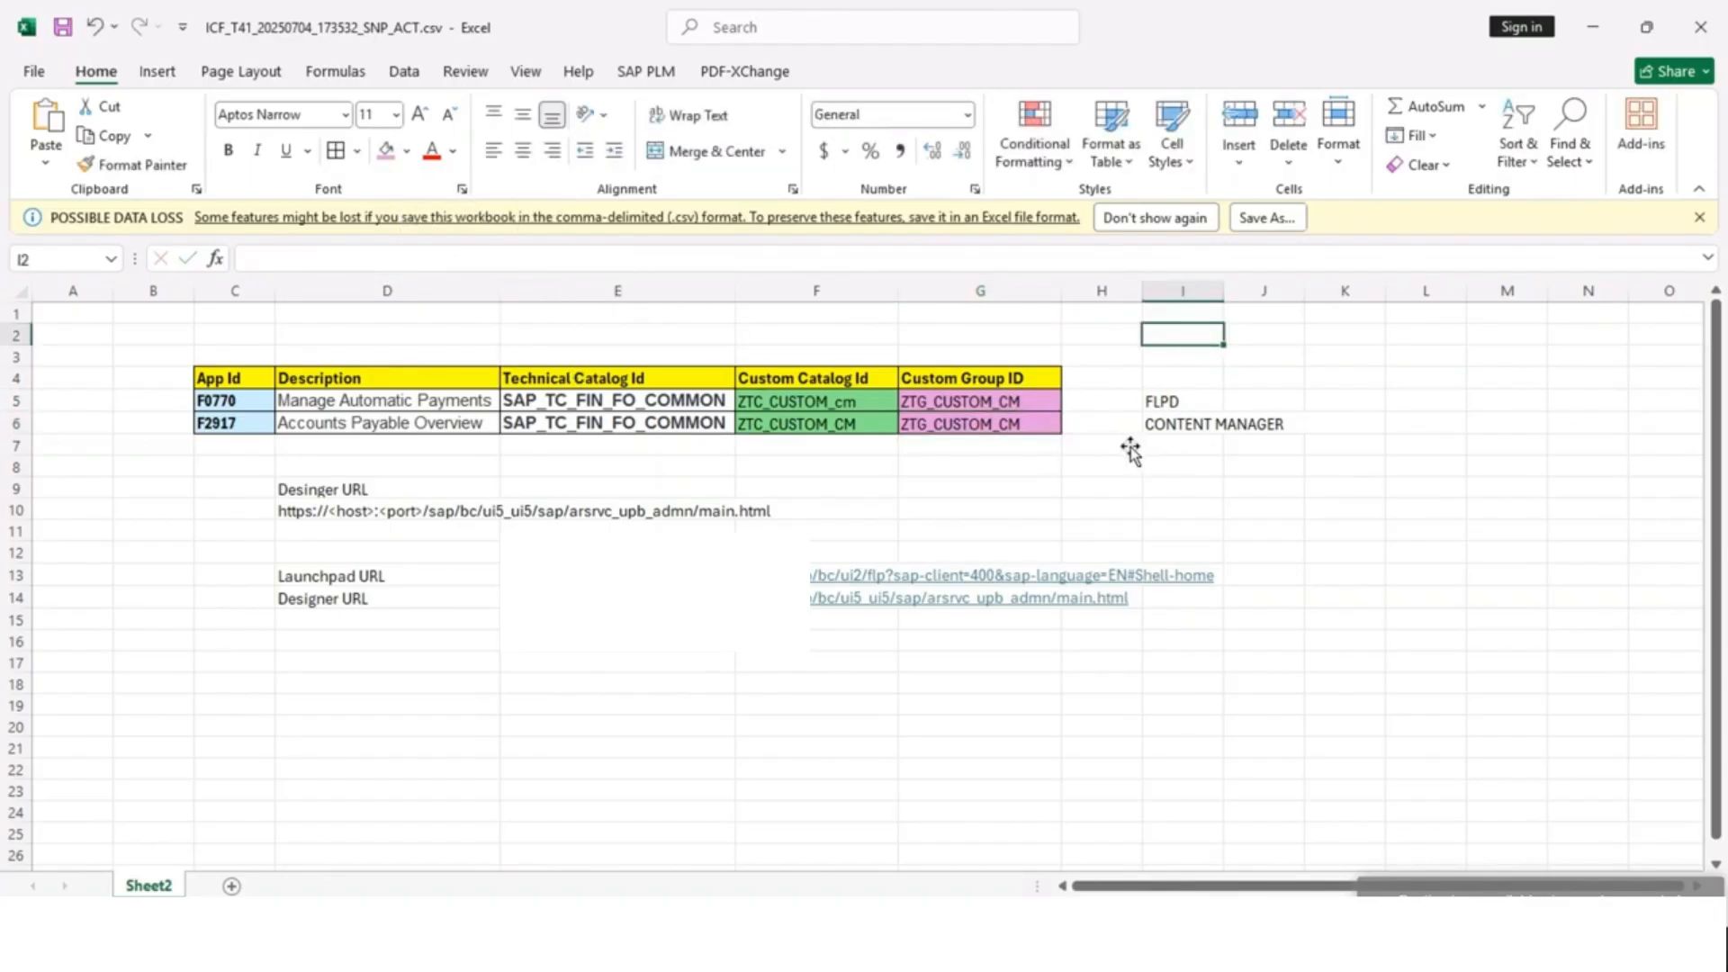
Switch from Excel to the SAP Launchpad Content Manager and look through the list of existing catalogs.
{"action": "left_click", "coordinate": [1041, 461]}
{"action": "left_click", "coordinate": [228, 422]}
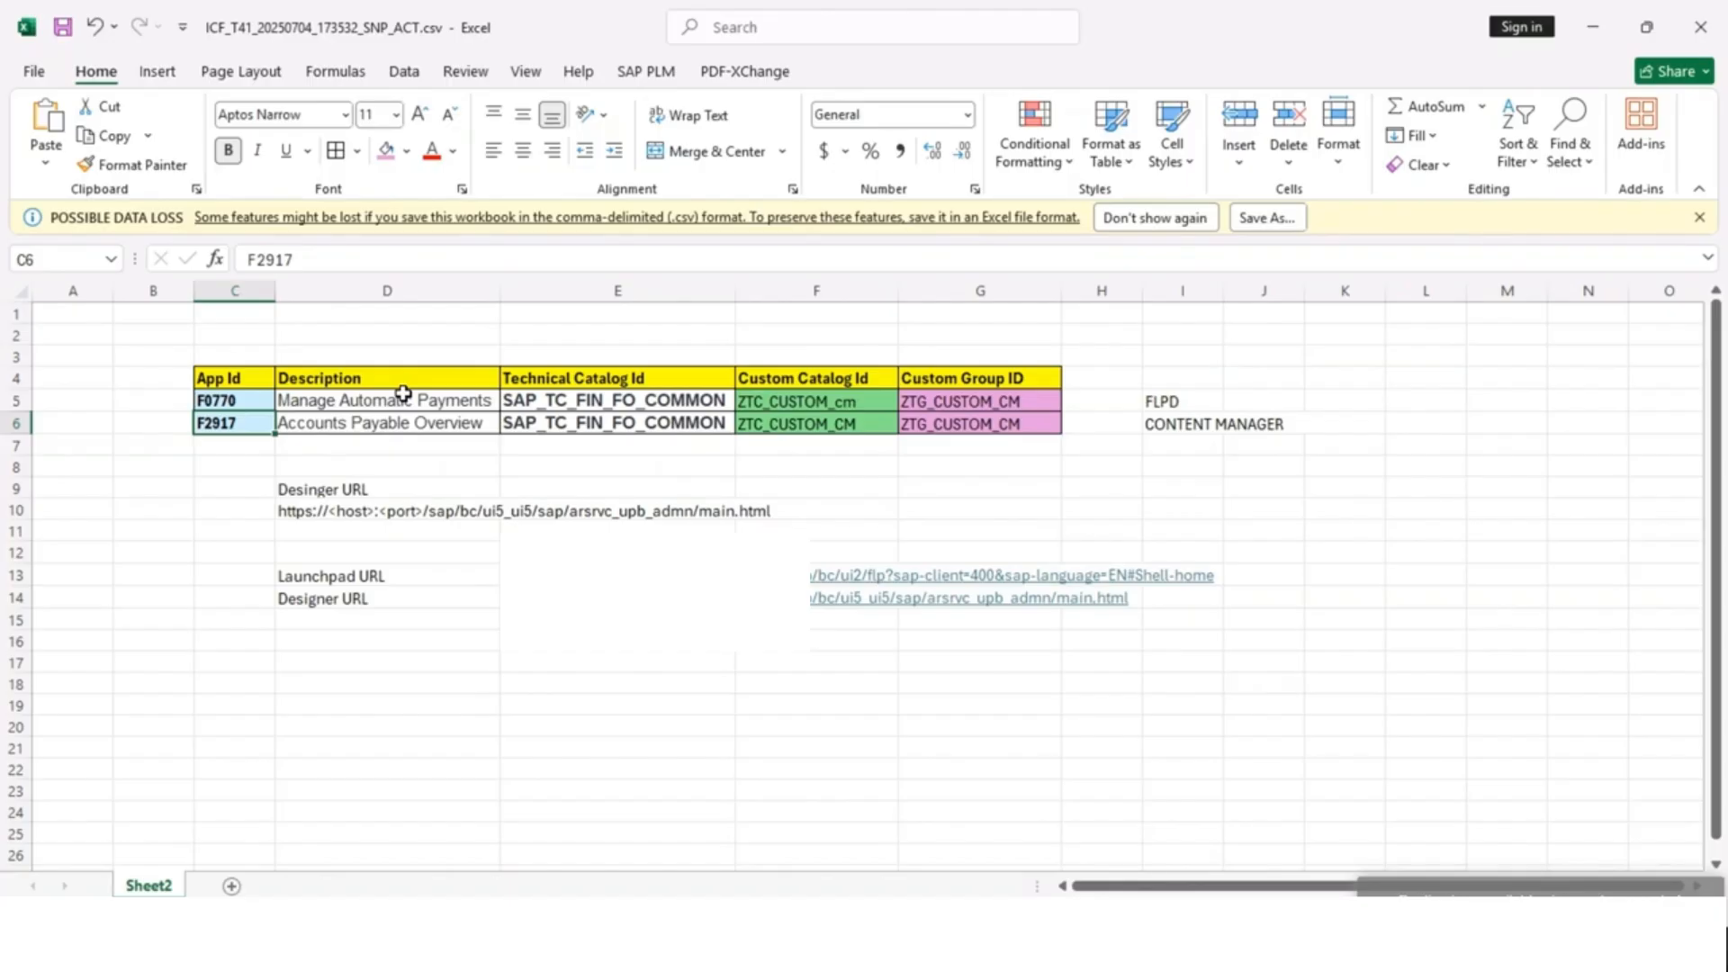
{"action": "key", "text": "alt+Tab"}
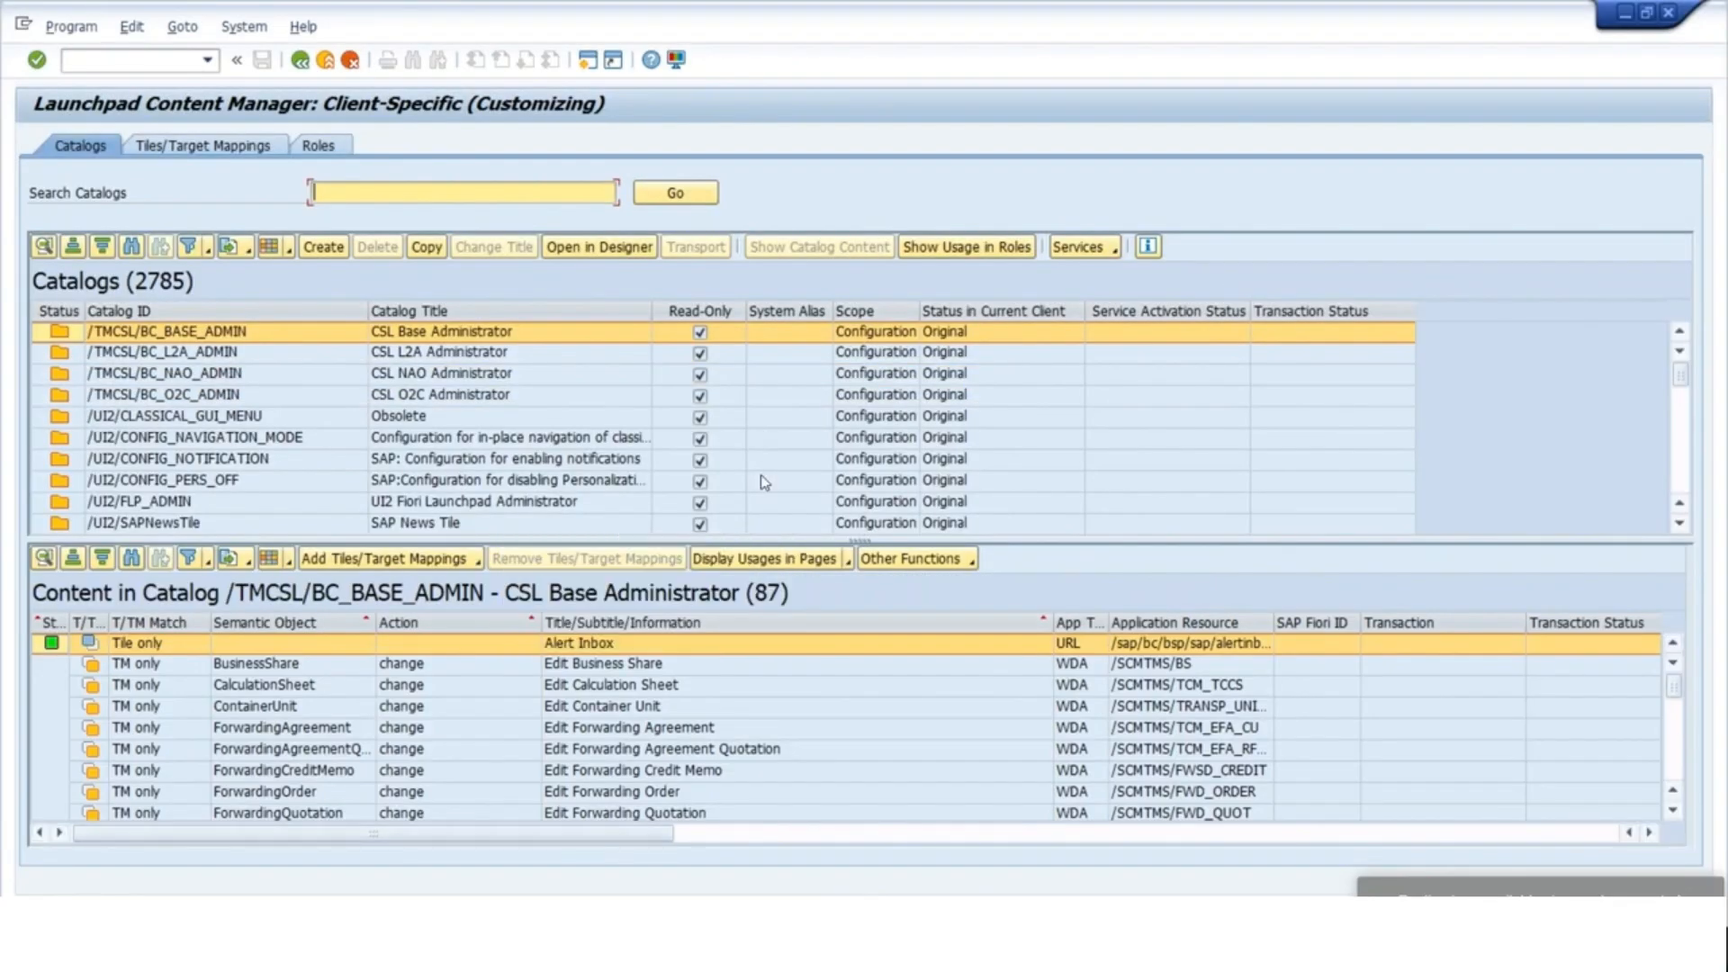
{"action": "scroll", "coordinate": [309, 337], "scroll_direction": "down", "scroll_amount": 10}
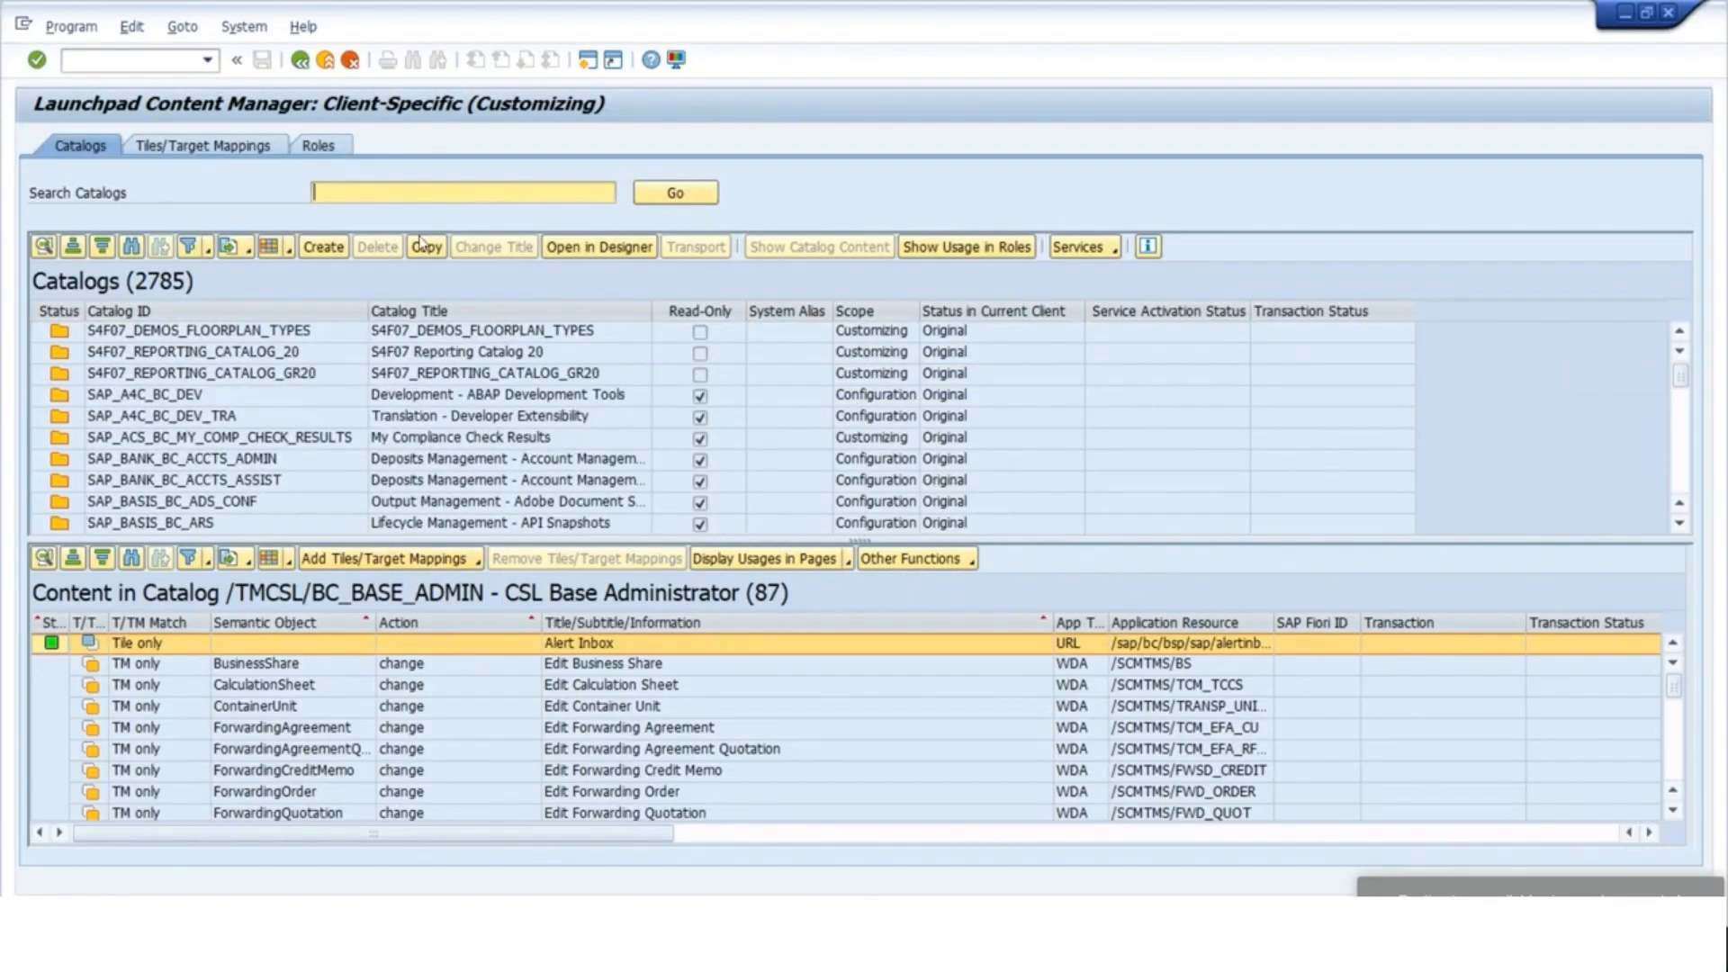
{"action": "scroll", "coordinate": [489, 450], "scroll_direction": "down", "scroll_amount": 5}
{"action": "scroll", "coordinate": [490, 465], "scroll_direction": "up", "scroll_amount": 15}
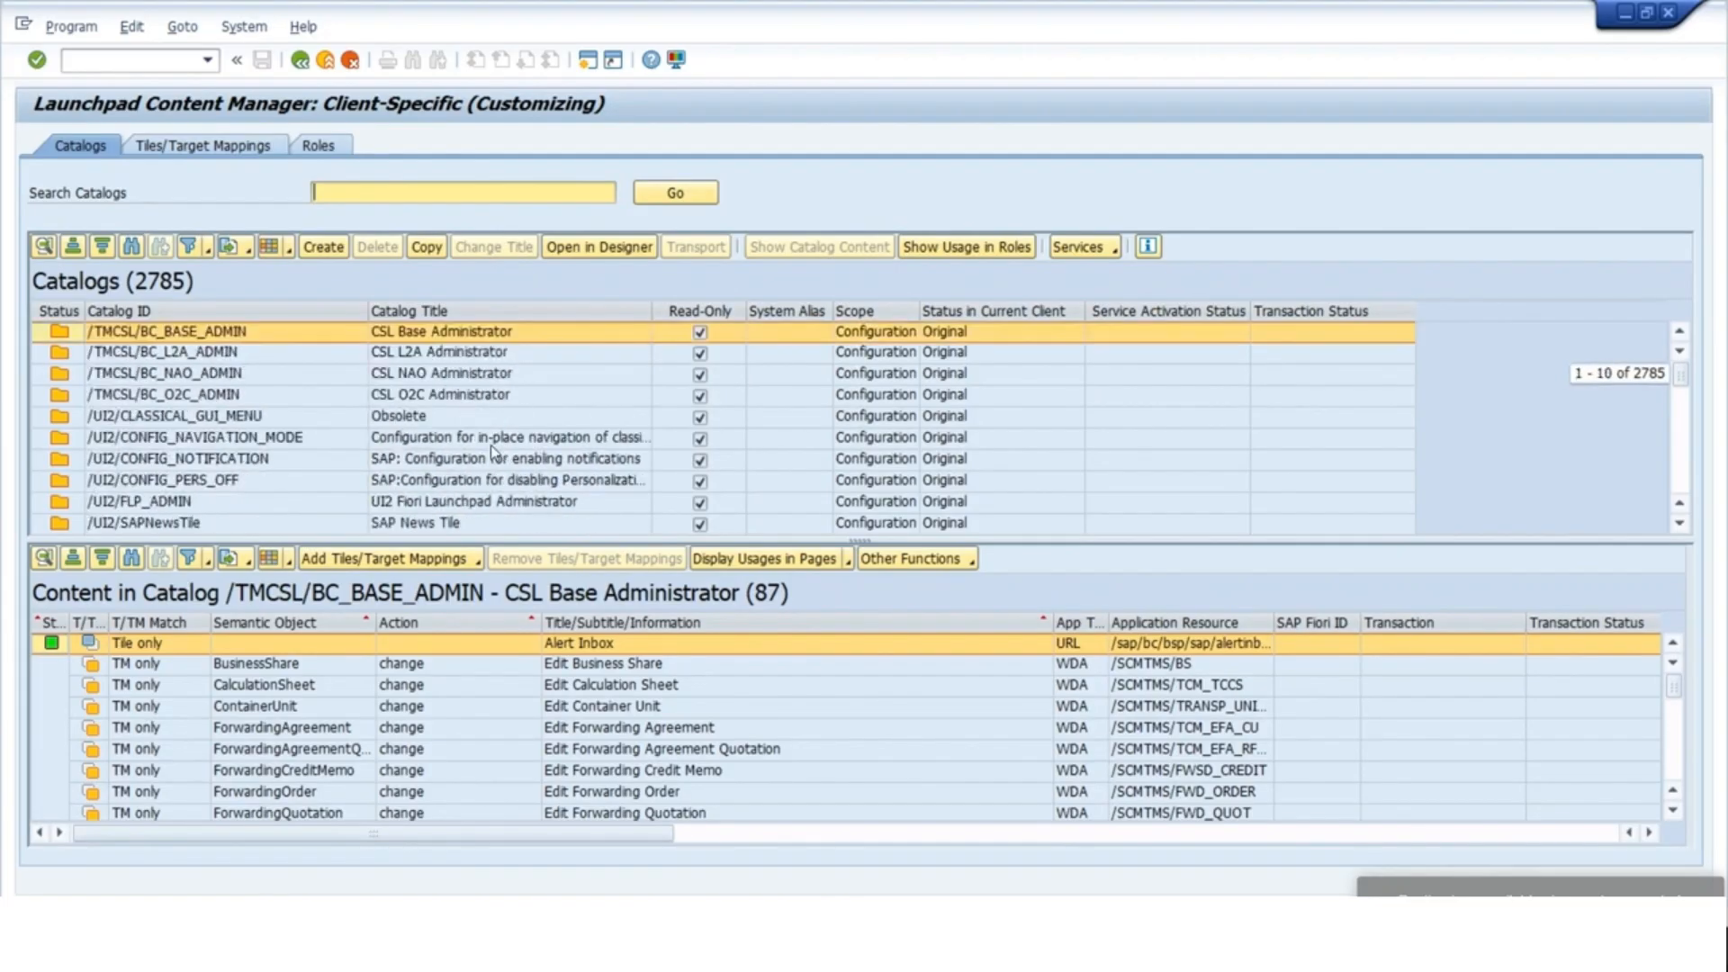
Start creating a catalog and enter the custom catalog ID copied from the F0770 row of the Excel sheet as its new ID.
{"action": "left_click", "coordinate": [324, 247]}
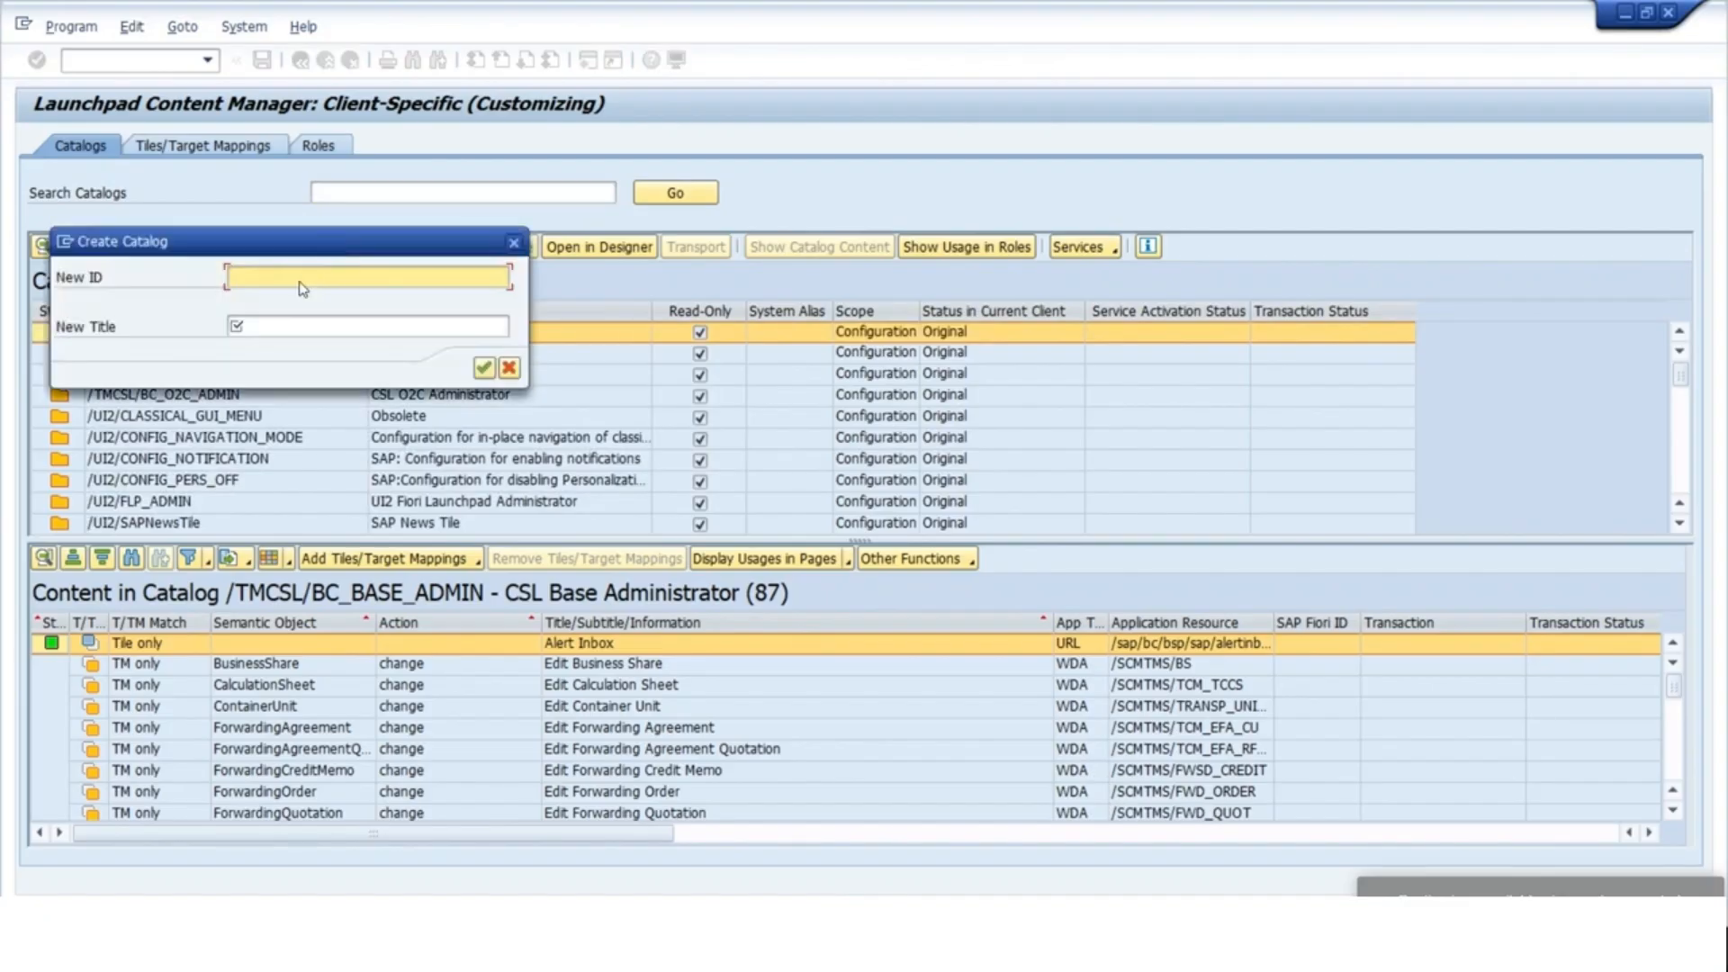
{"action": "left_click_drag", "start_coordinate": [299, 256], "coordinate": [686, 431]}
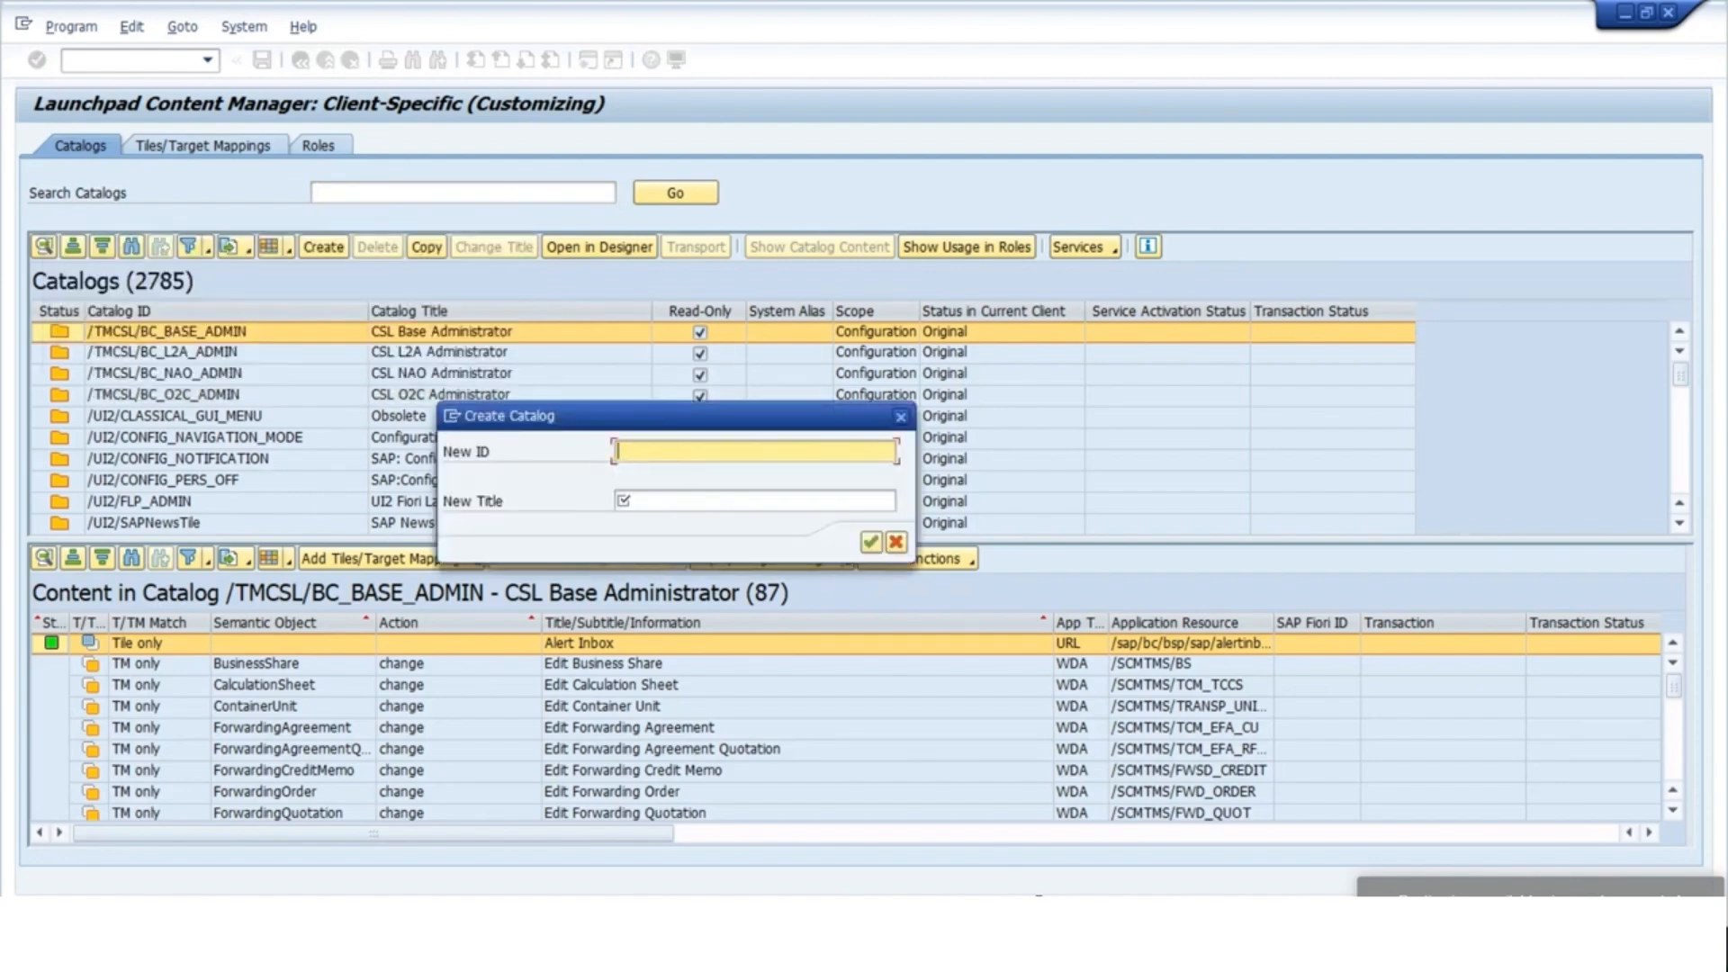
{"action": "key", "text": "alt+Tab"}
{"action": "left_click", "coordinate": [800, 402]}
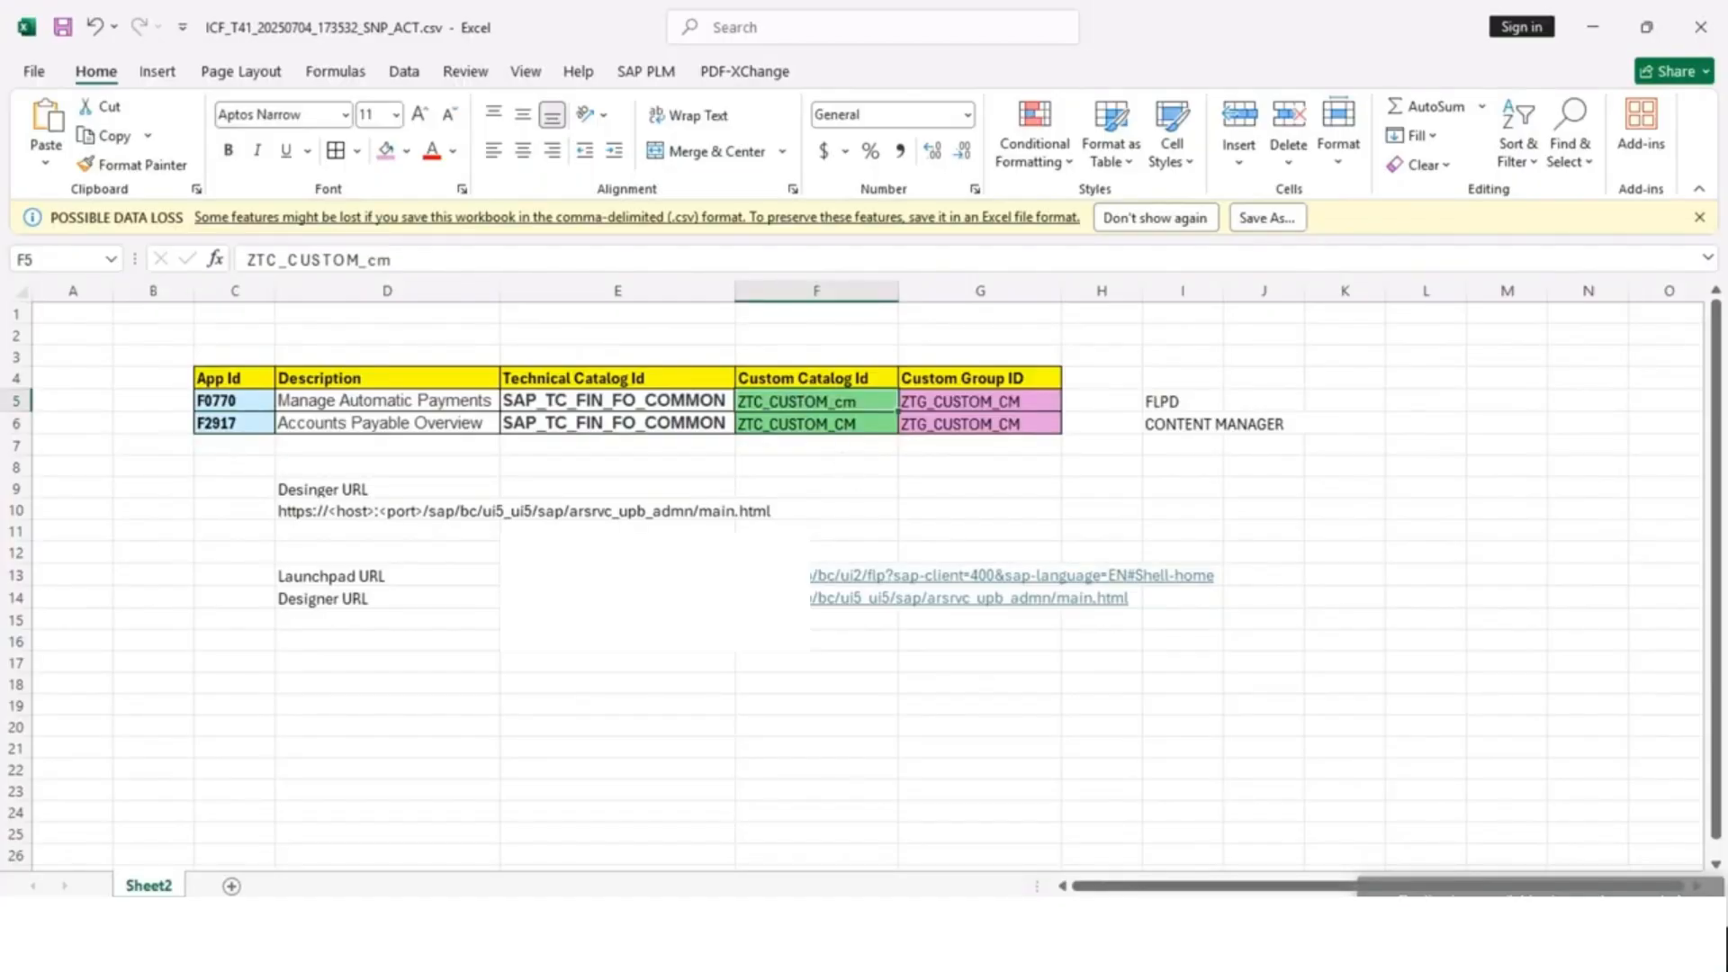
{"action": "key", "text": "ctrl+c"}
{"action": "key", "text": "alt+Tab"}
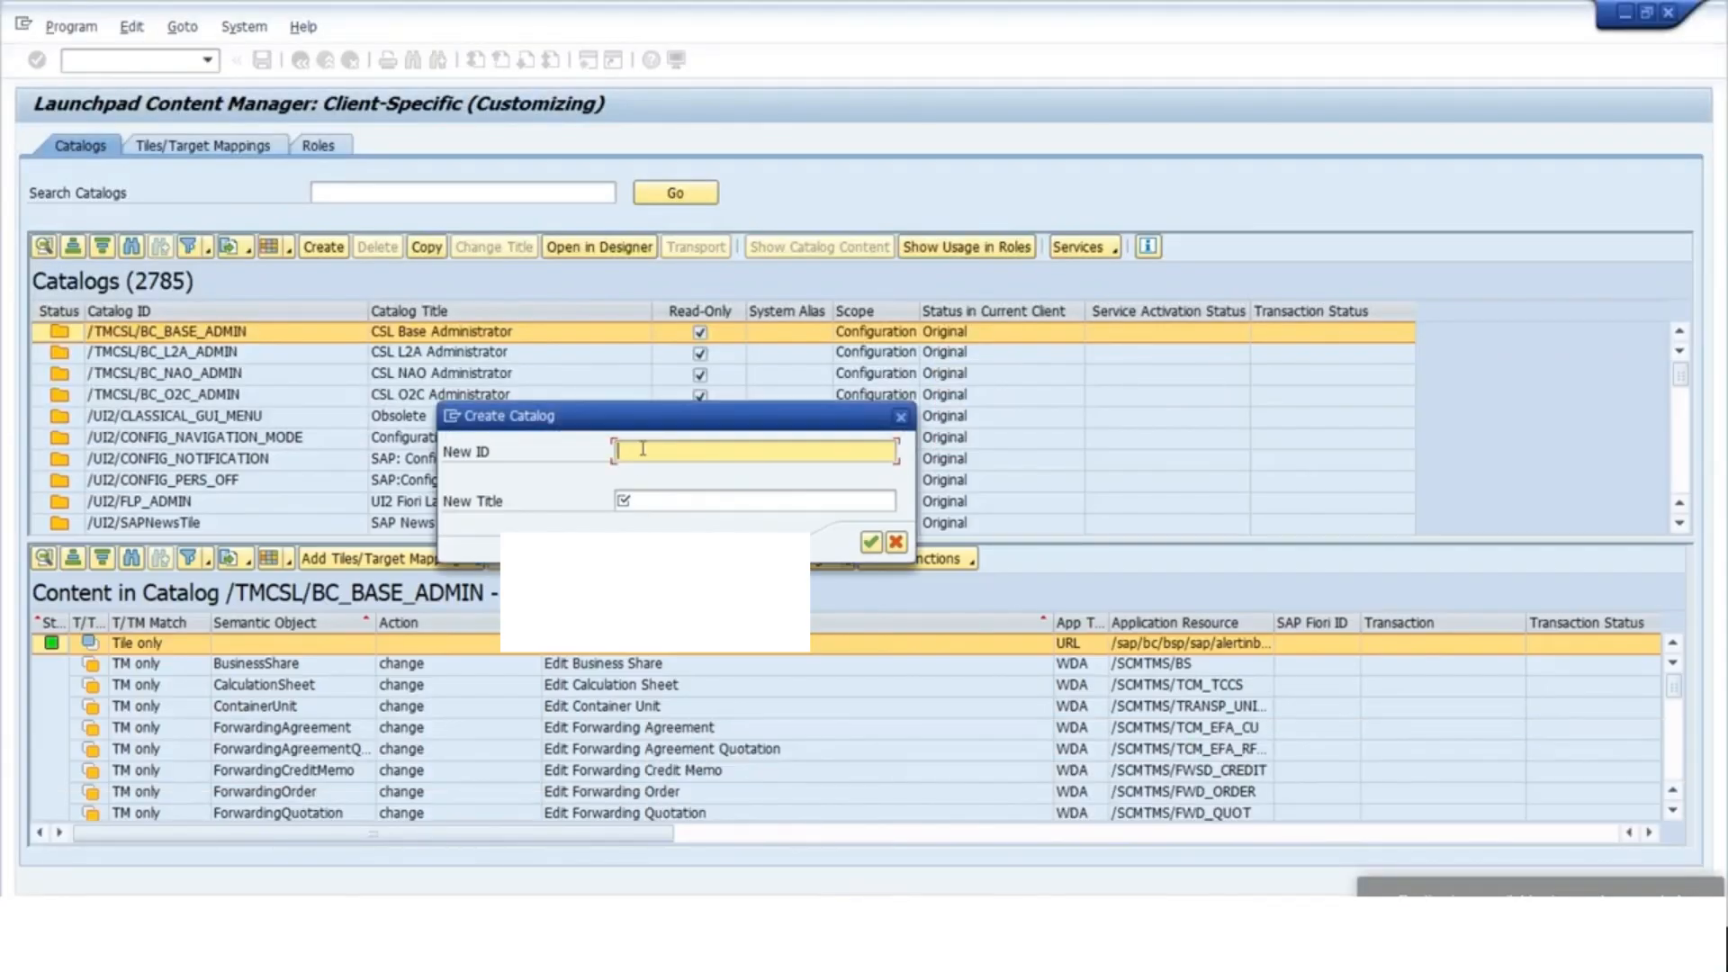
{"action": "key", "text": "ctrl+v"}
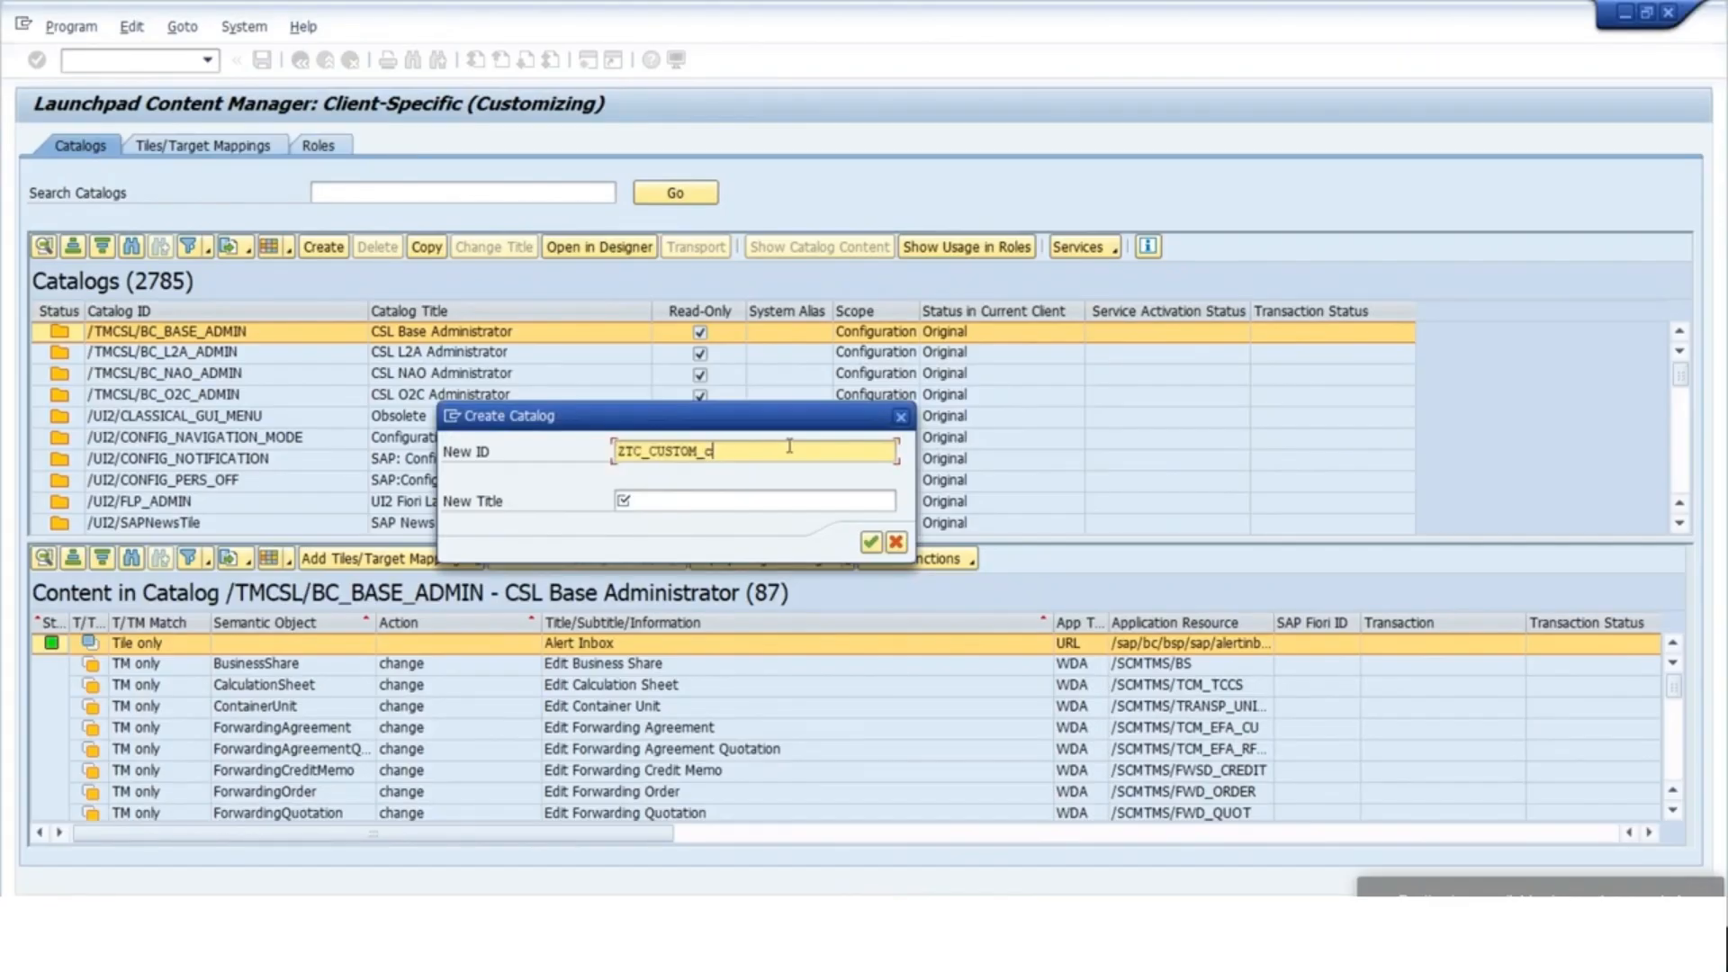
Title the new catalog ZTC_CUSTOM_CM "Payment CM" and save it in one of the user's own customizing requests.
{"action": "left_click", "coordinate": [714, 503]}
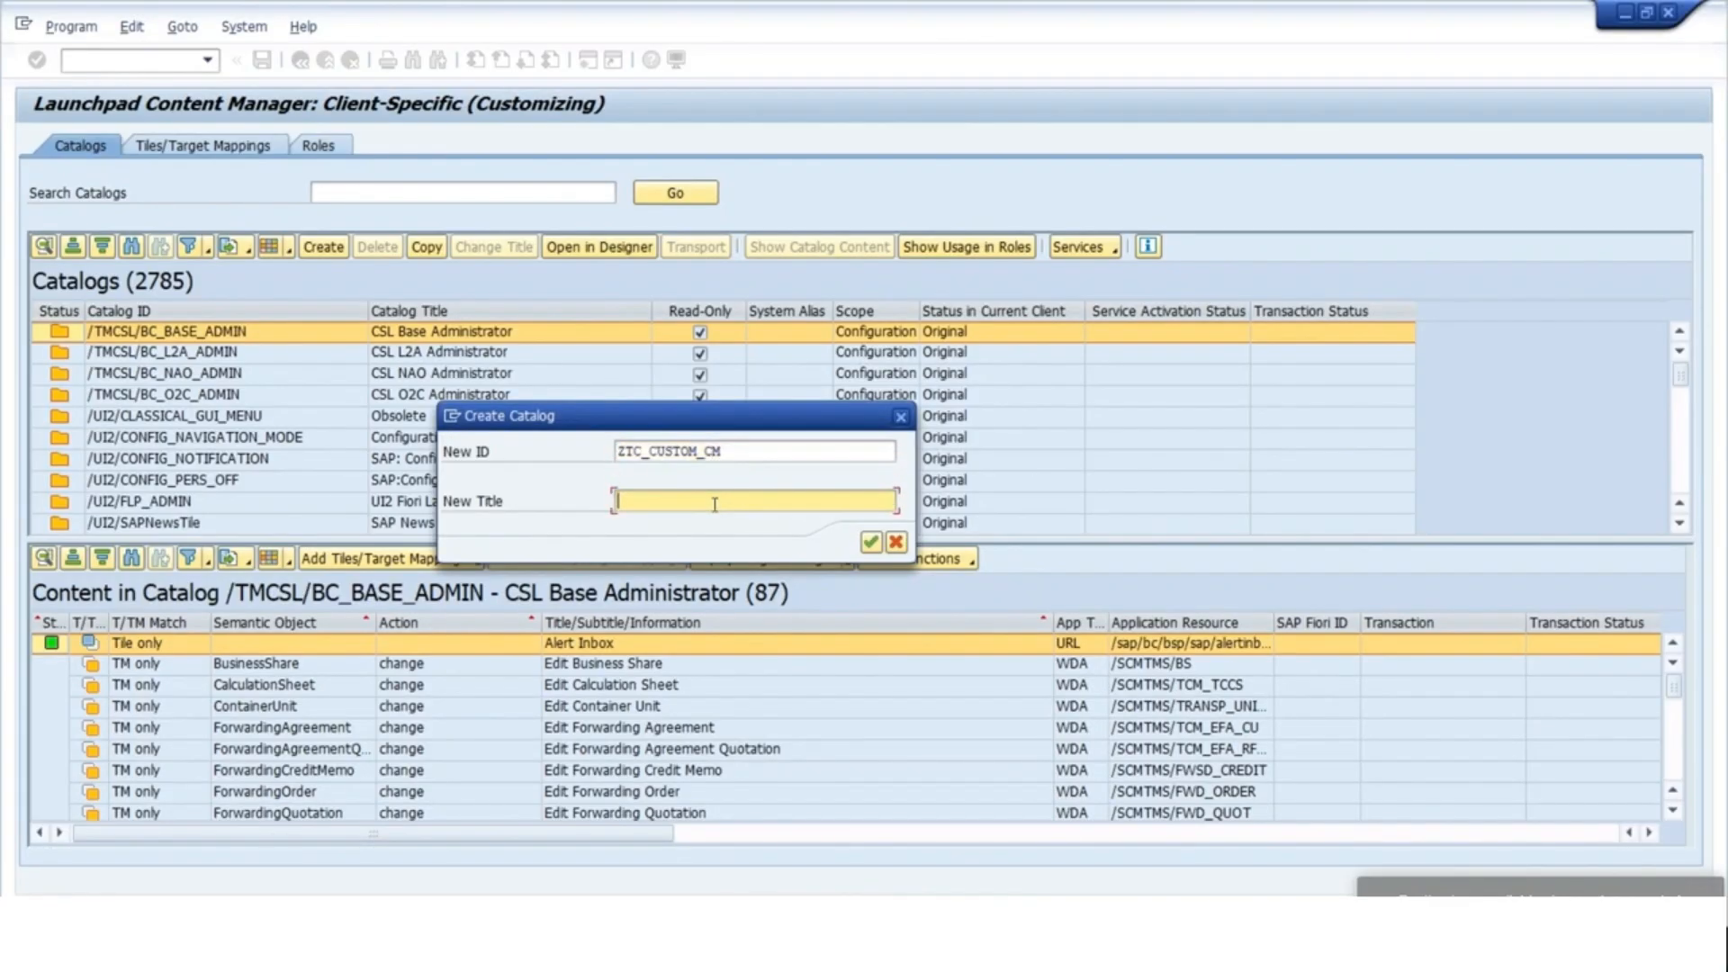
{"action": "type", "text": "Custome Catalog for"}
{"action": "key", "text": "ctrl+a"}
{"action": "type", "text": "Payment CM"}
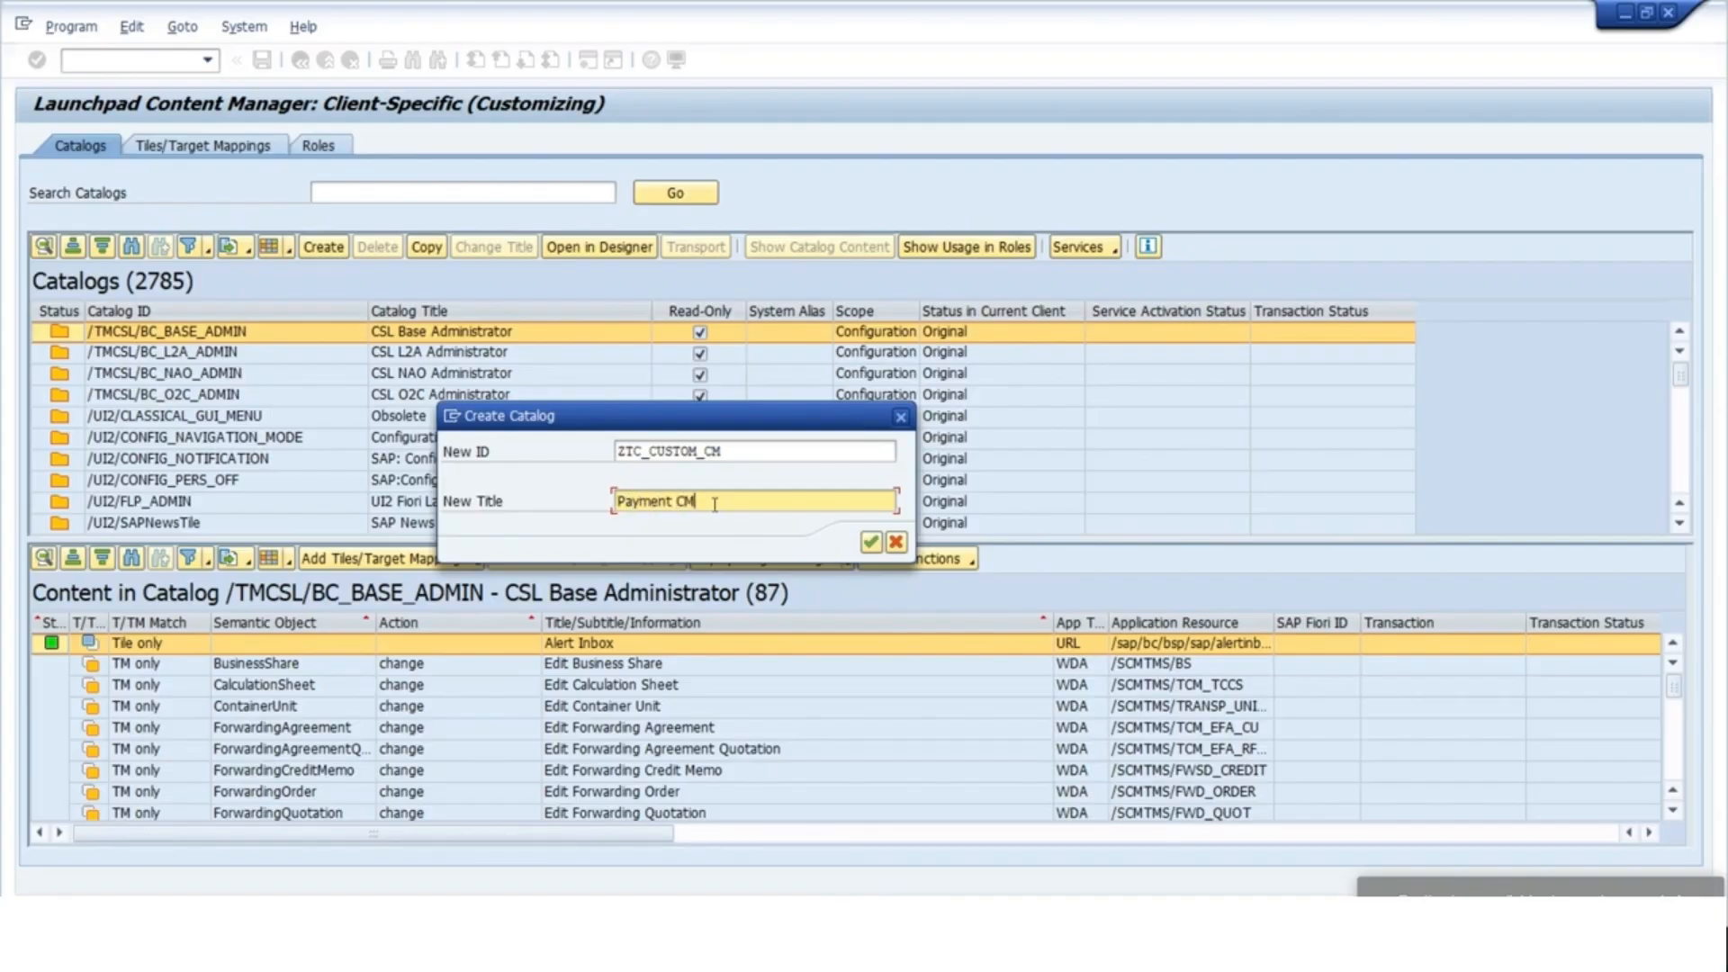
{"action": "left_click", "coordinate": [869, 544]}
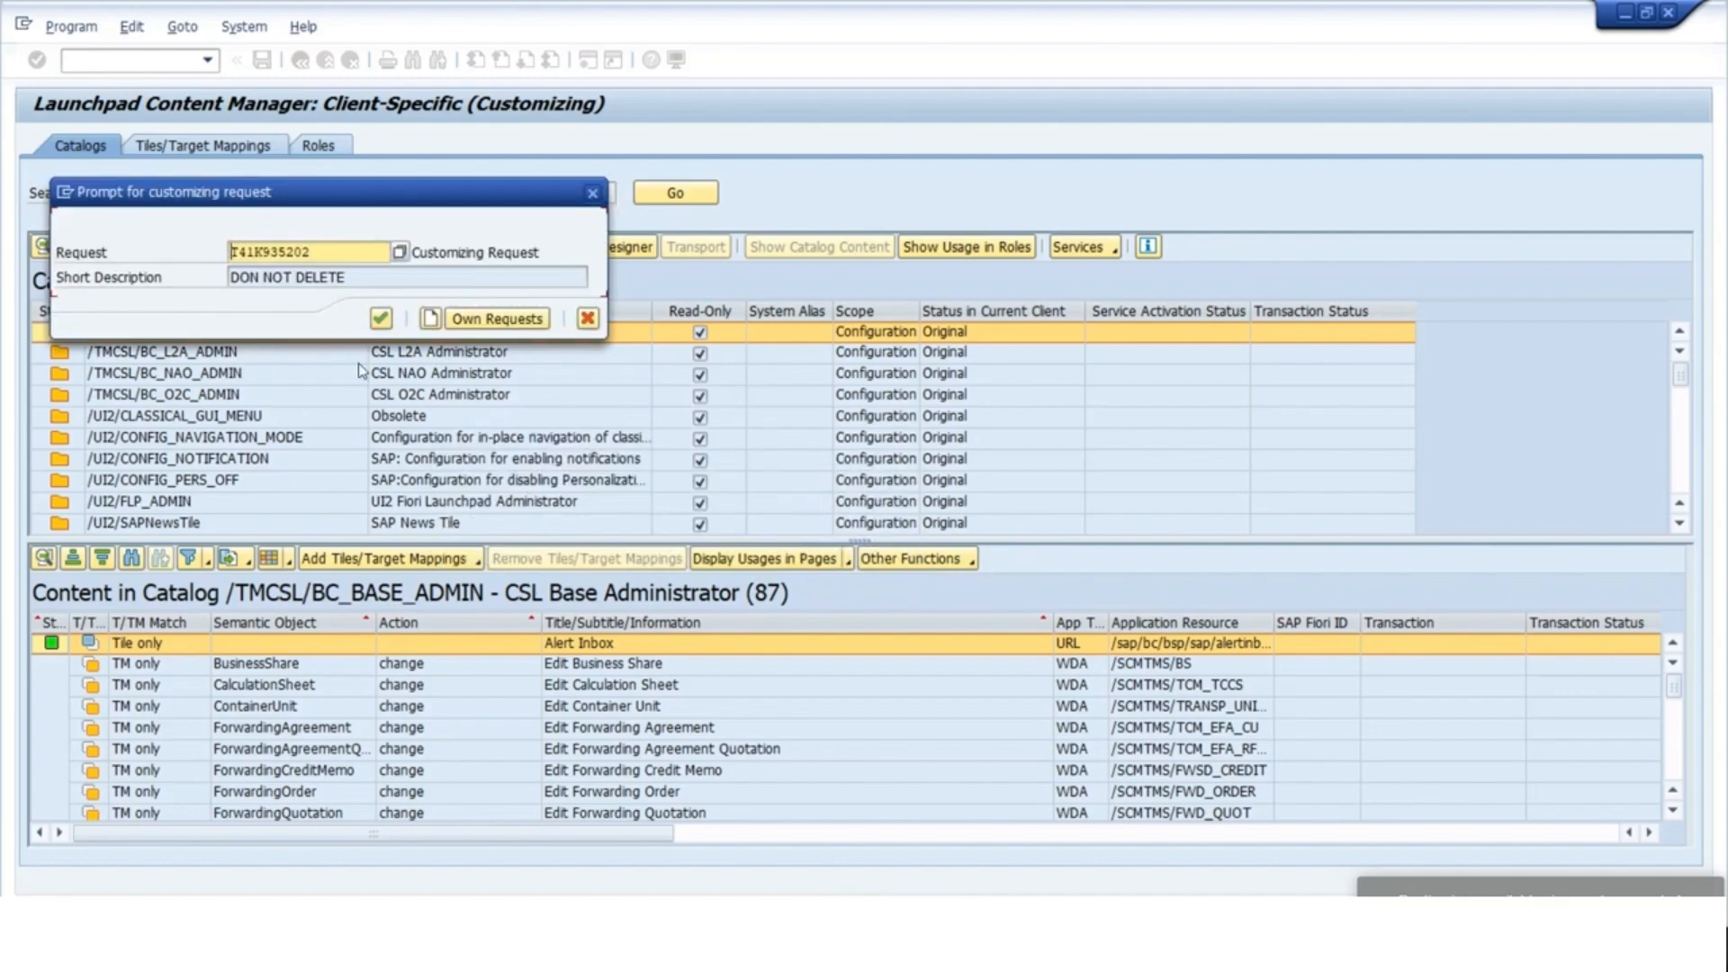
{"action": "left_click", "coordinate": [466, 321]}
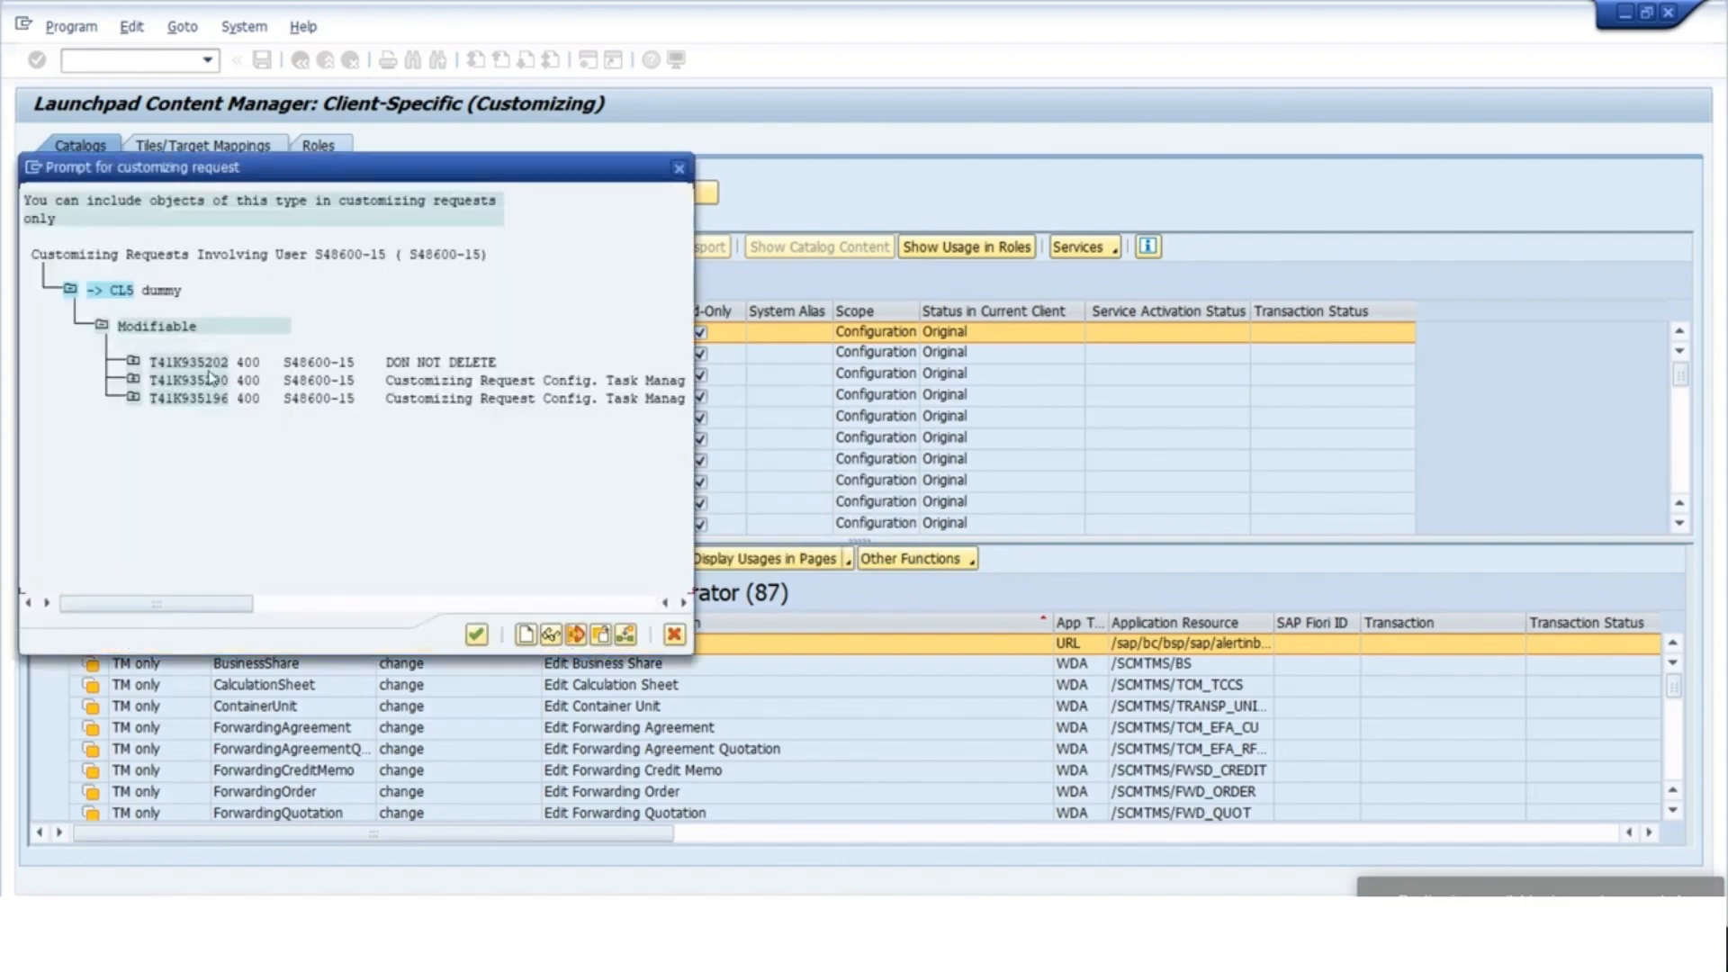
{"action": "left_click", "coordinate": [475, 636]}
{"action": "left_click", "coordinate": [381, 318]}
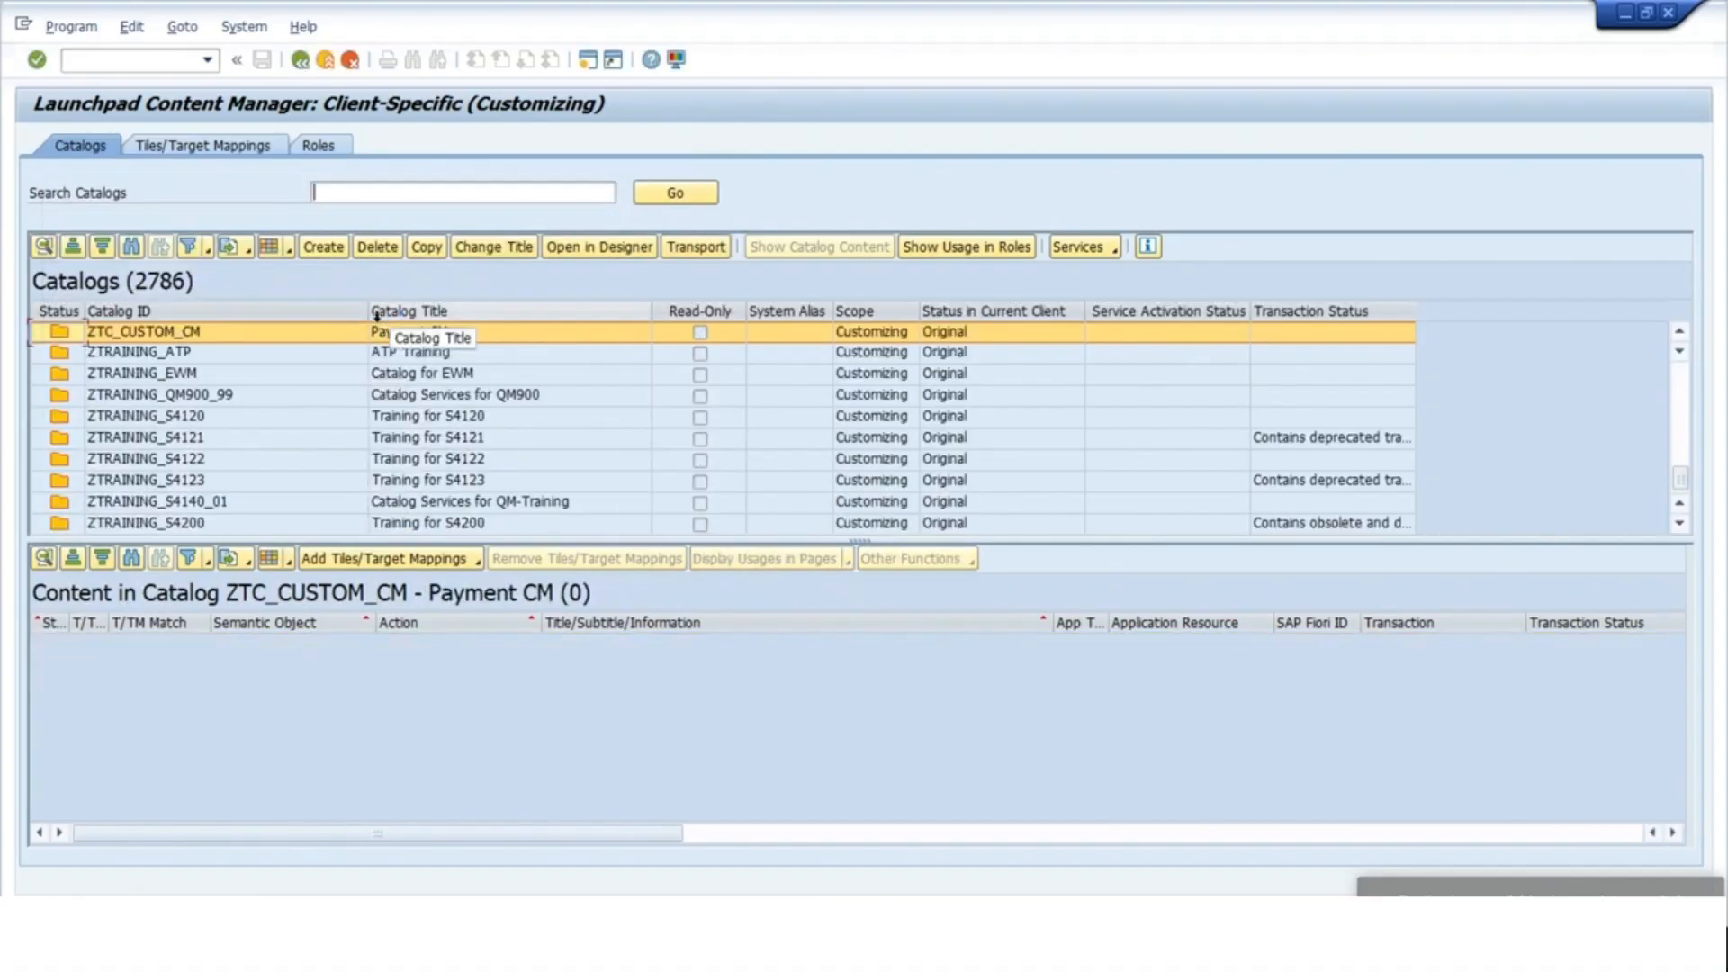
{"action": "left_click", "coordinate": [567, 335]}
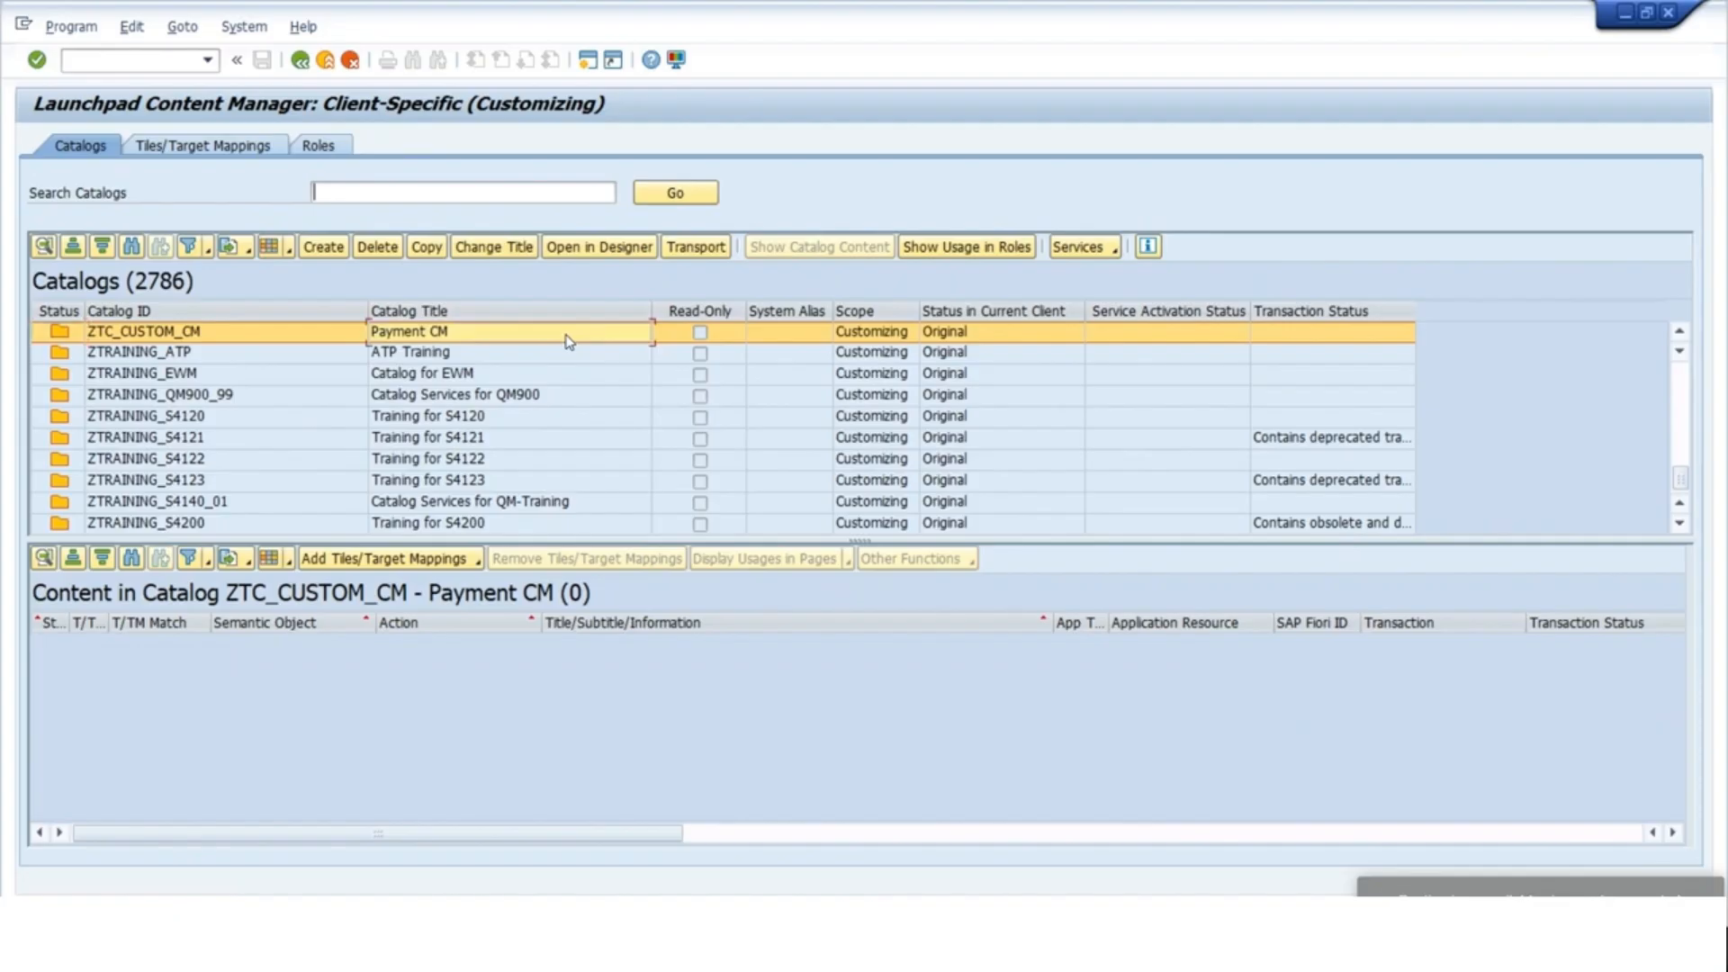
Open Role Maintenance with transaction PFCG in a new session.
{"action": "left_click", "coordinate": [132, 60]}
{"action": "type", "text": "O/PFCG"}
{"action": "key", "text": "Return"}
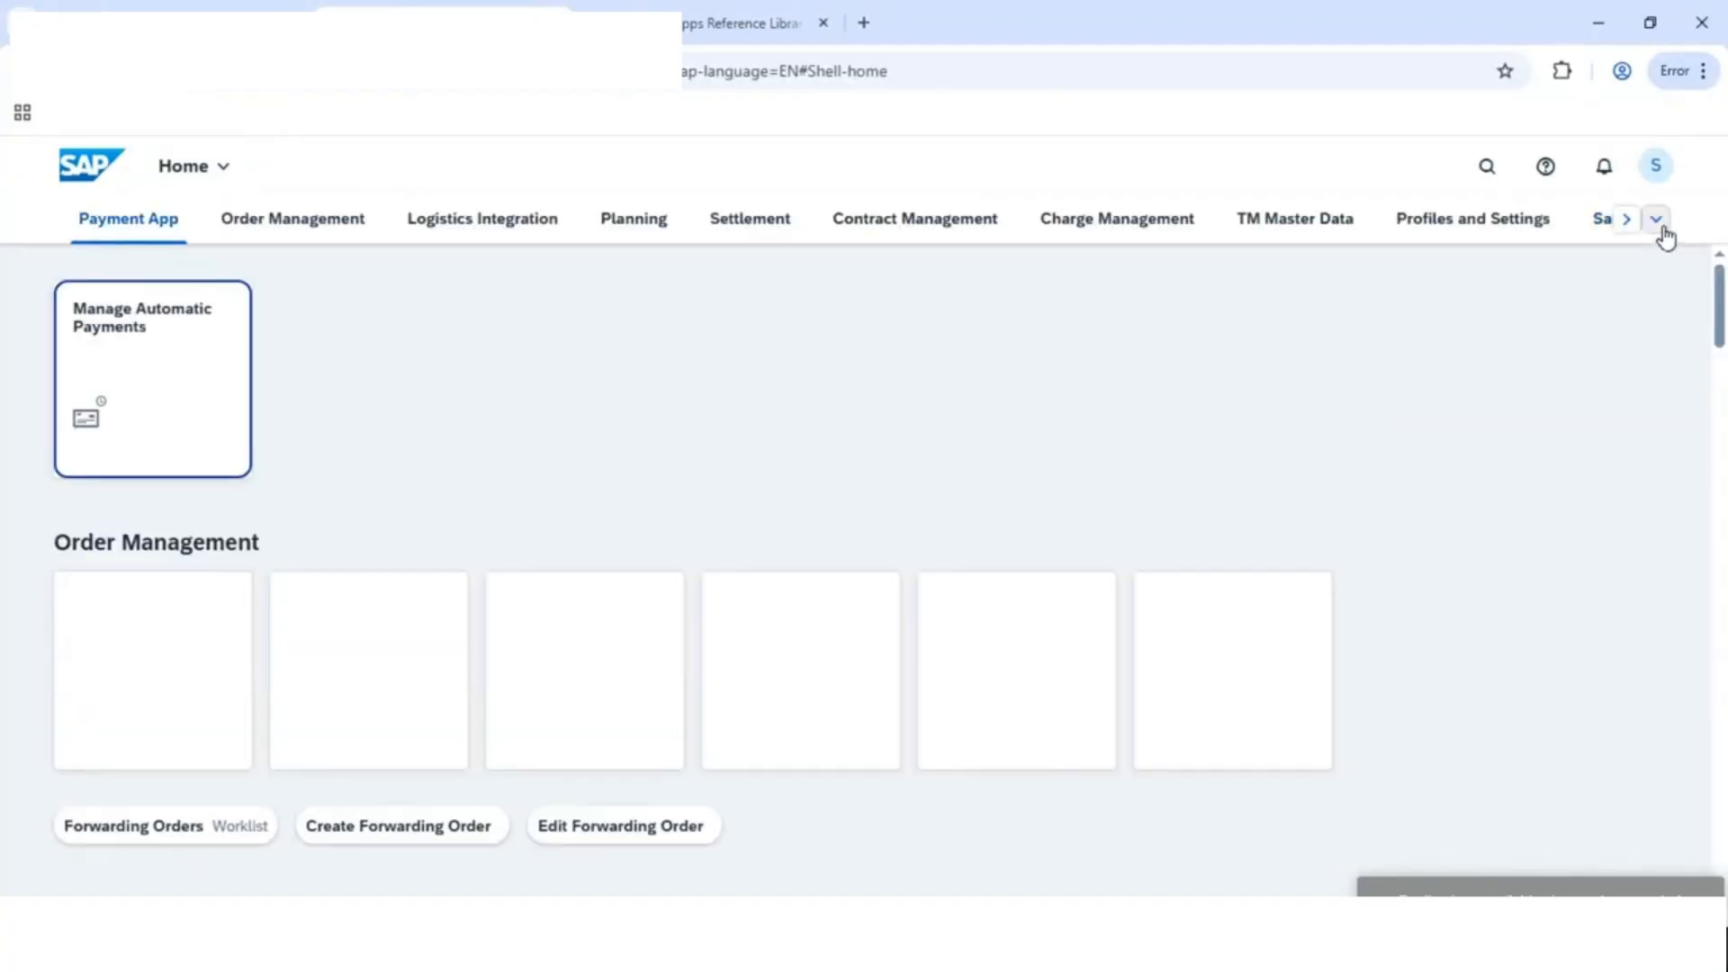
Choose the role SAP_FLP_ADMIN in Role Maintenance and open it in display mode.
{"action": "left_click", "coordinate": [1658, 223]}
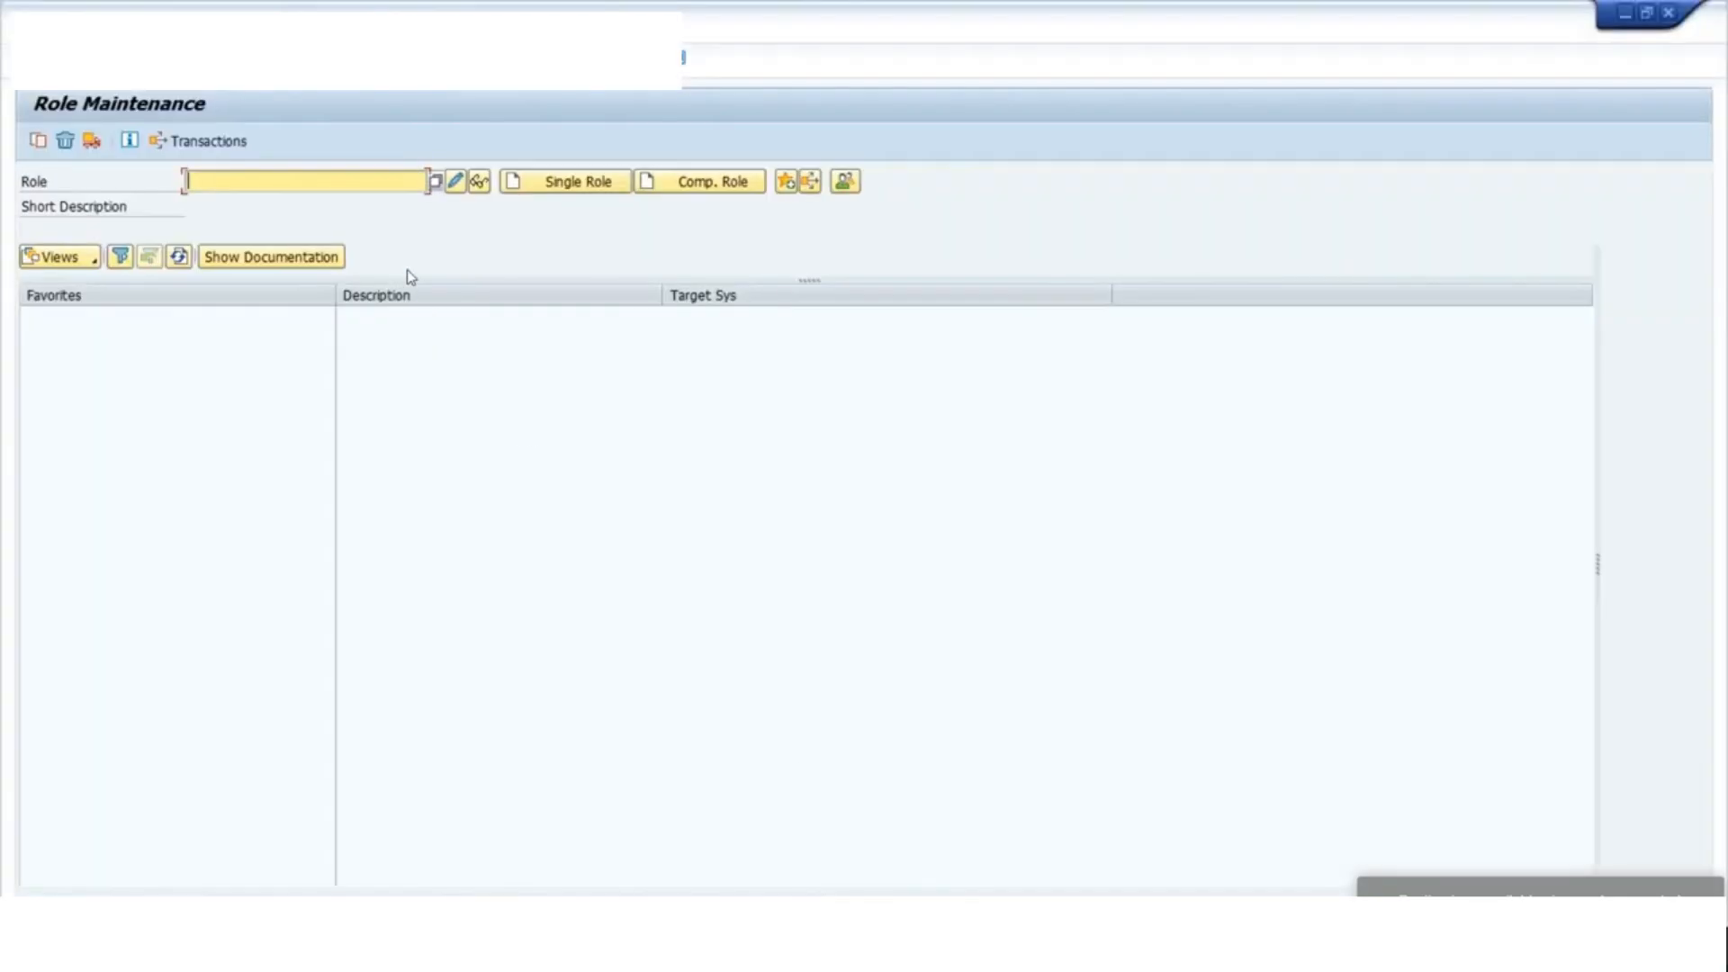
{"action": "left_click", "coordinate": [293, 182]}
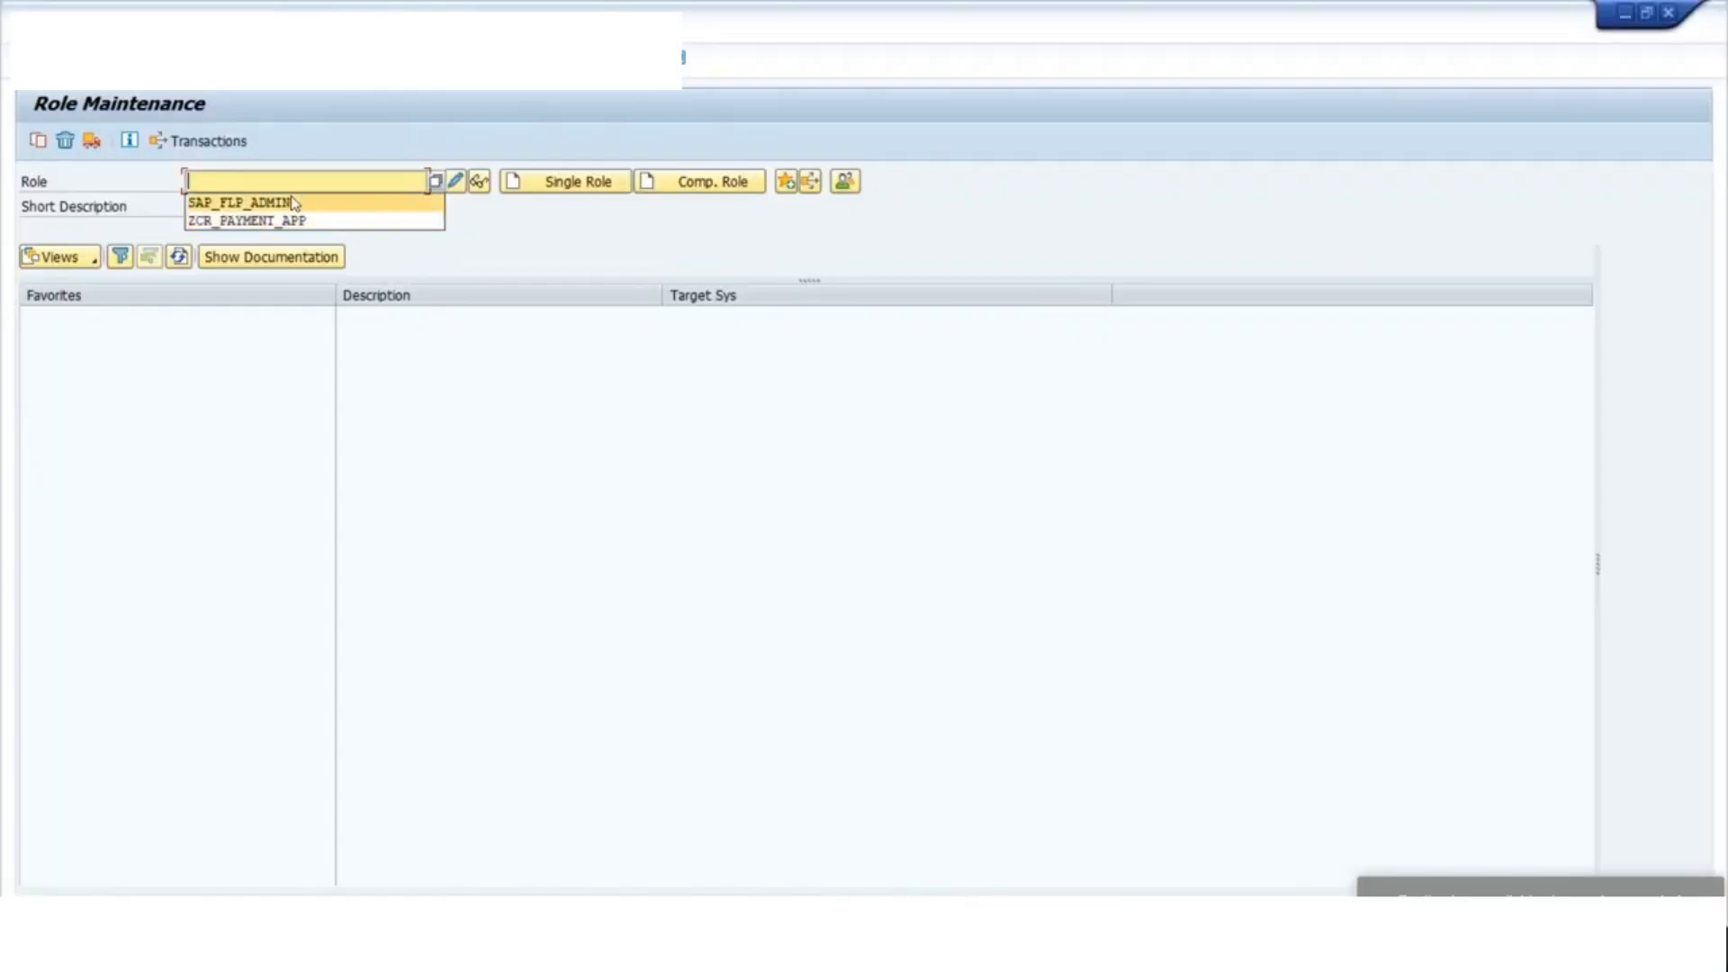
{"action": "left_click", "coordinate": [286, 204]}
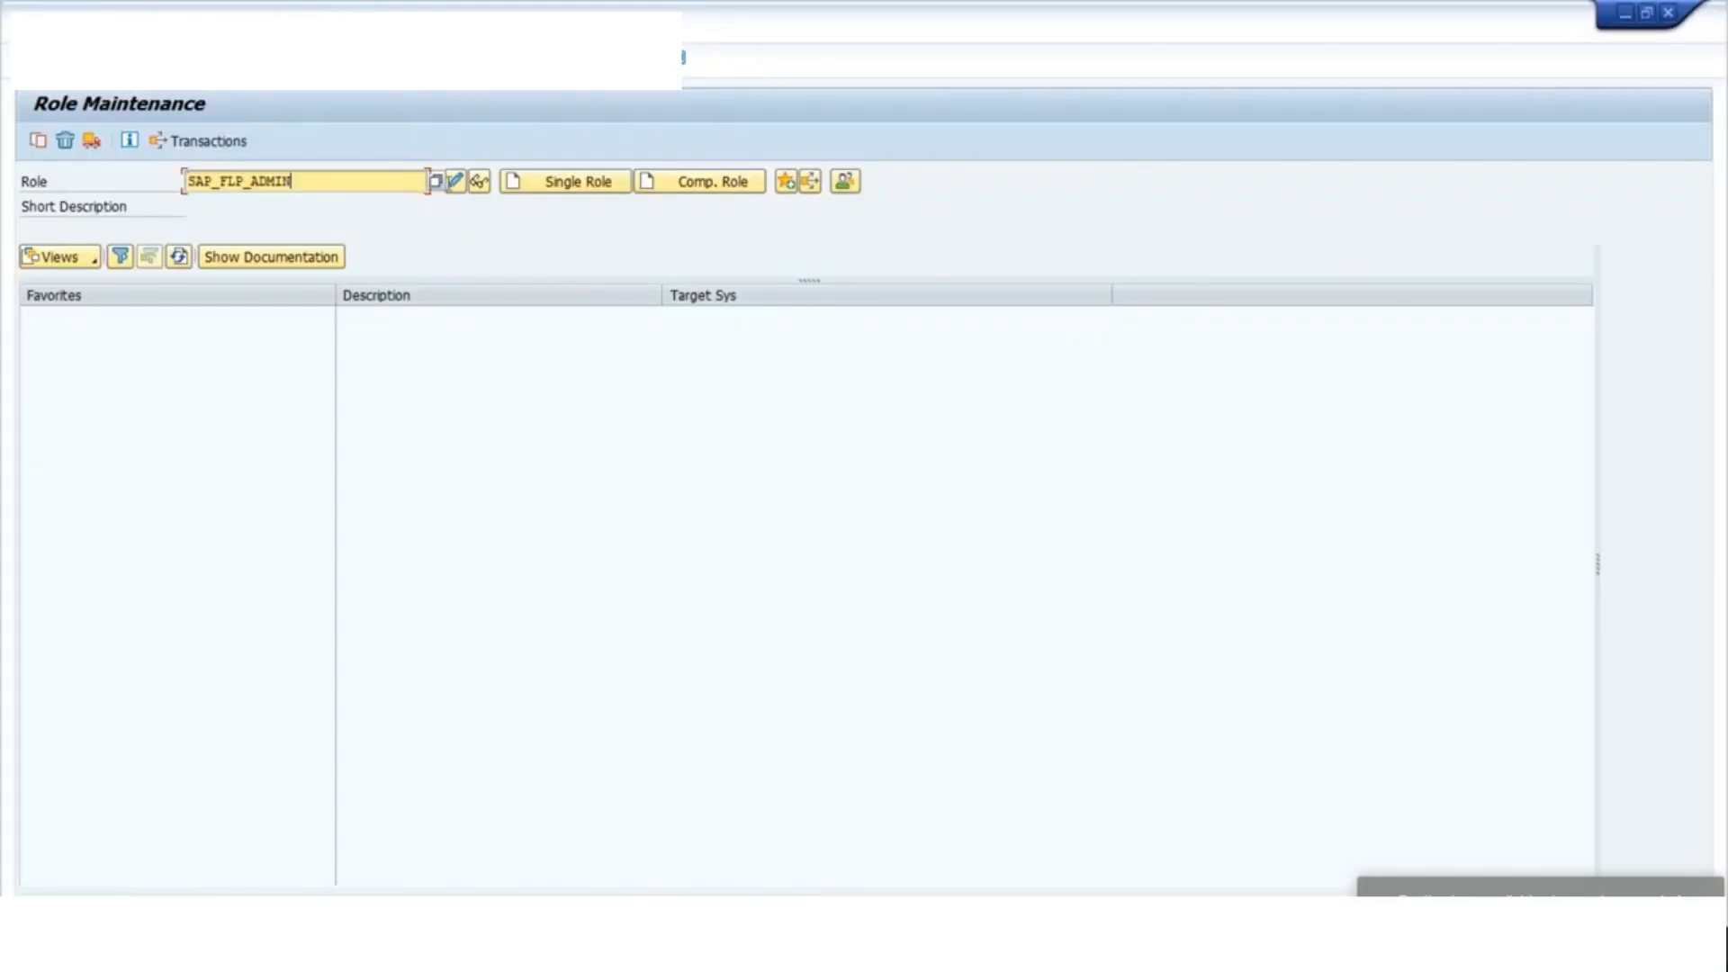
{"action": "left_click", "coordinate": [484, 183]}
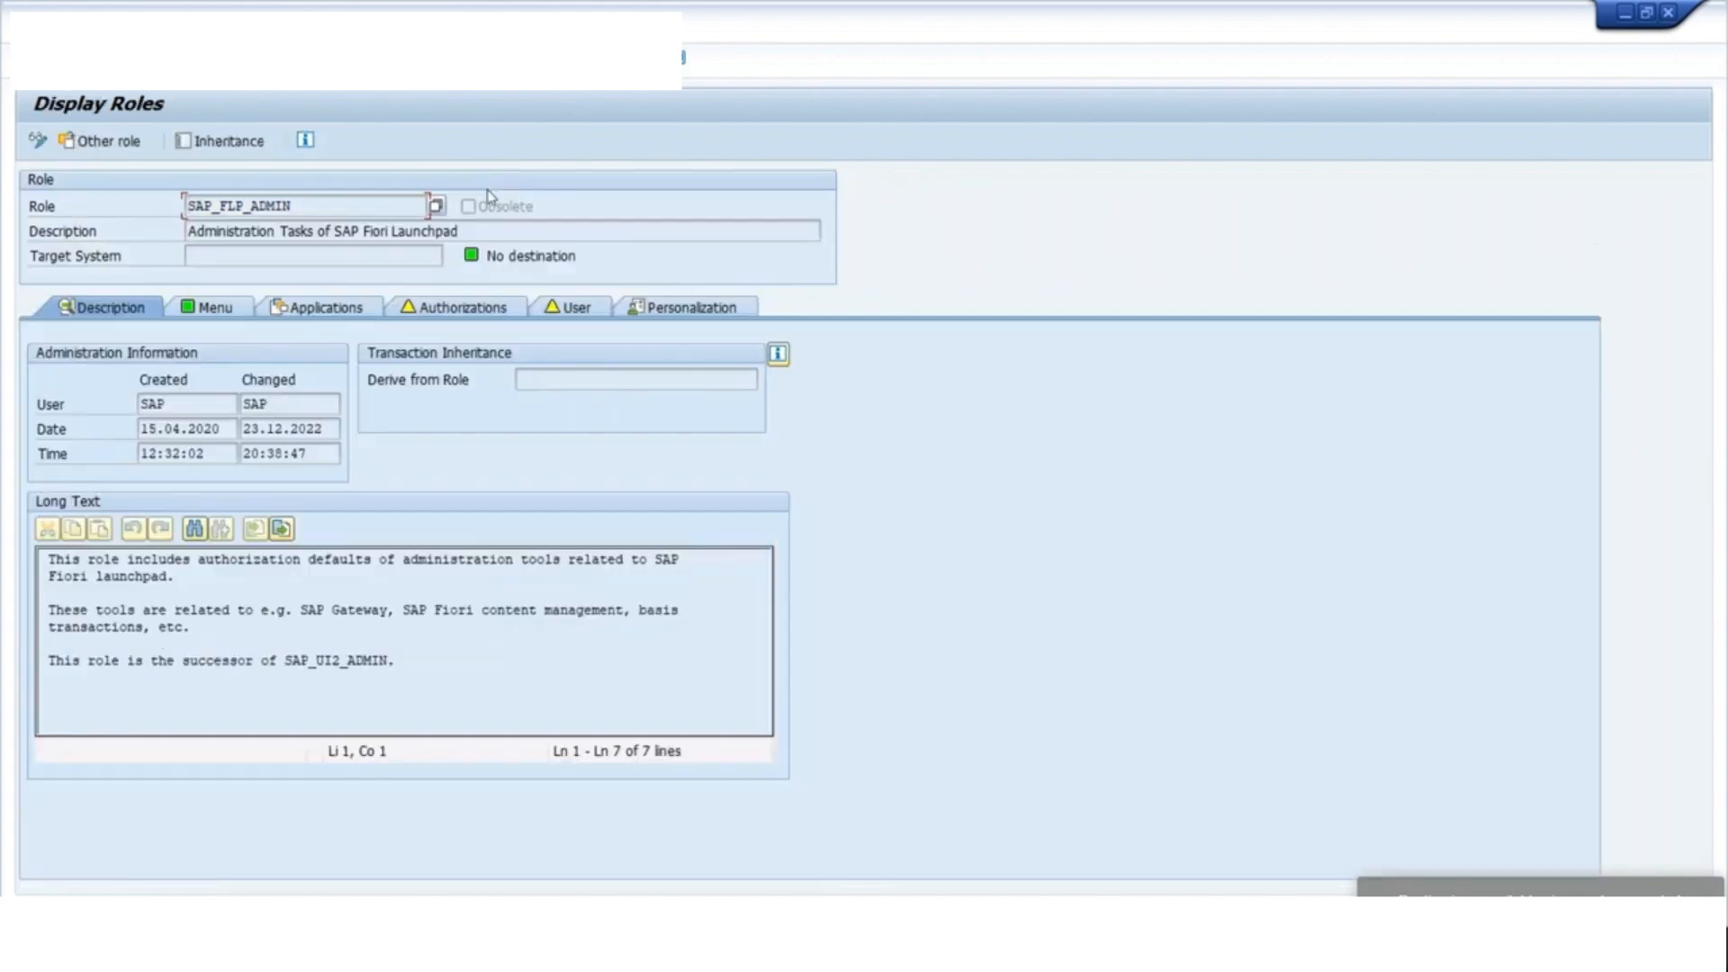
Put the role SAP_FLP_ADMIN into change mode and assign an additional user ID in its user assignments.
{"action": "left_click", "coordinate": [541, 313]}
{"action": "left_click_drag", "start_coordinate": [701, 497], "coordinate": [701, 716]}
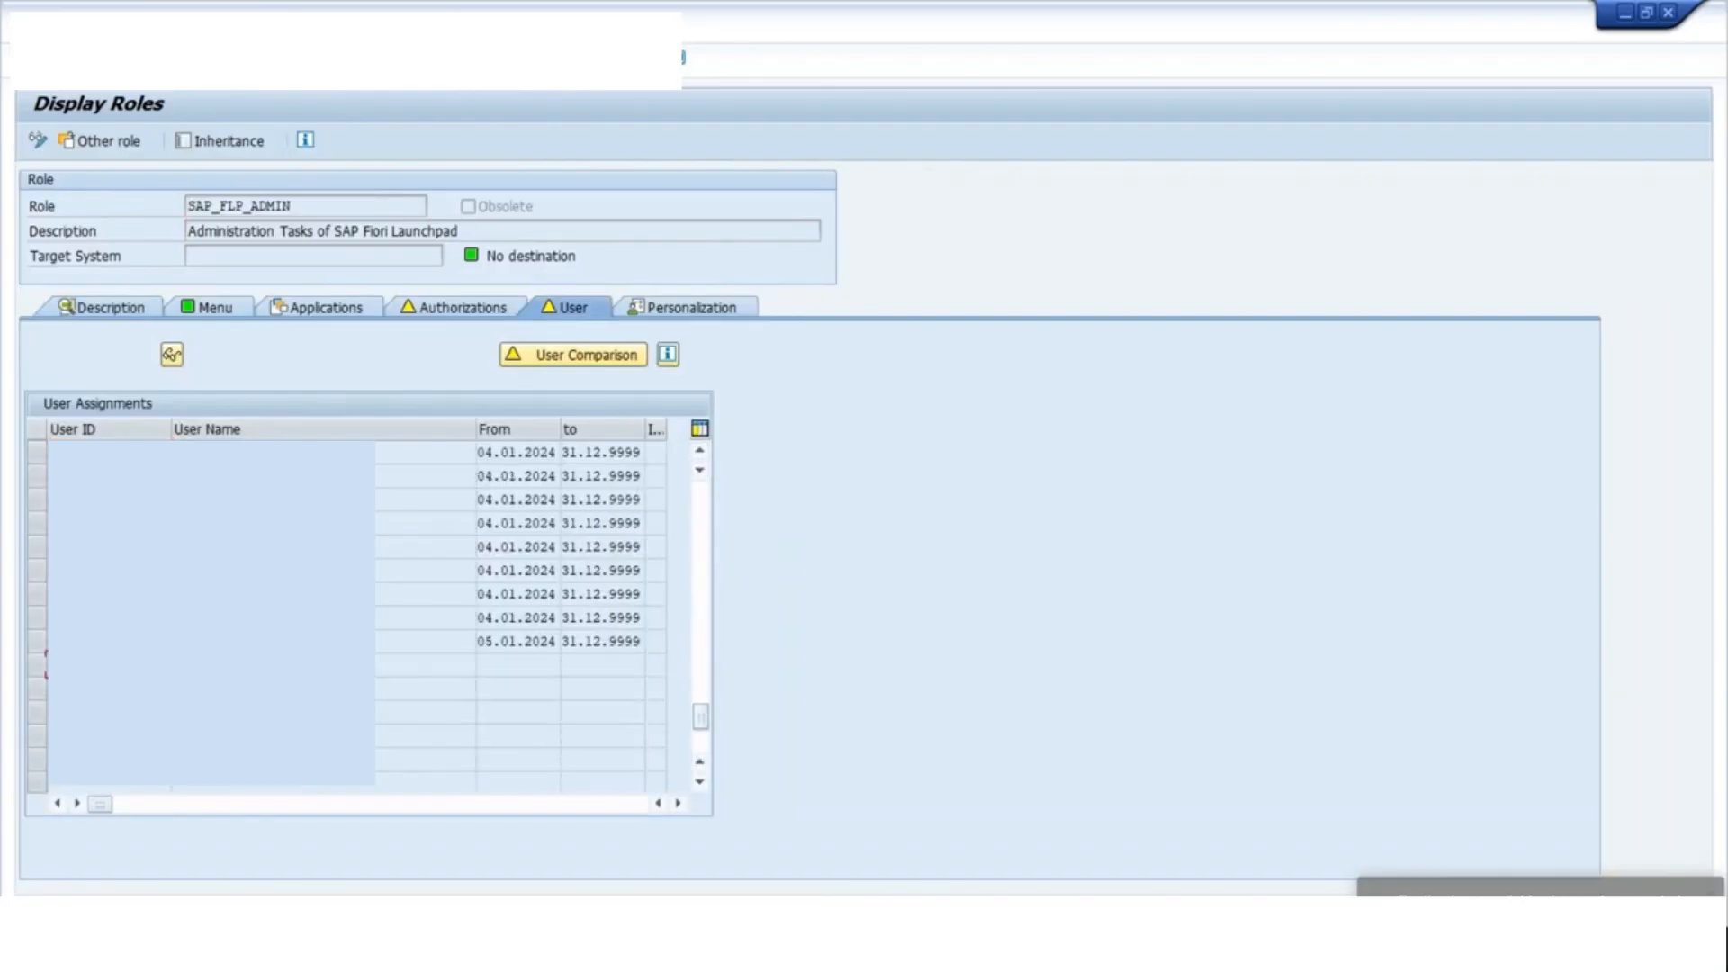
{"action": "left_click", "coordinate": [37, 140]}
{"action": "left_click_drag", "start_coordinate": [706, 504], "coordinate": [387, 720]}
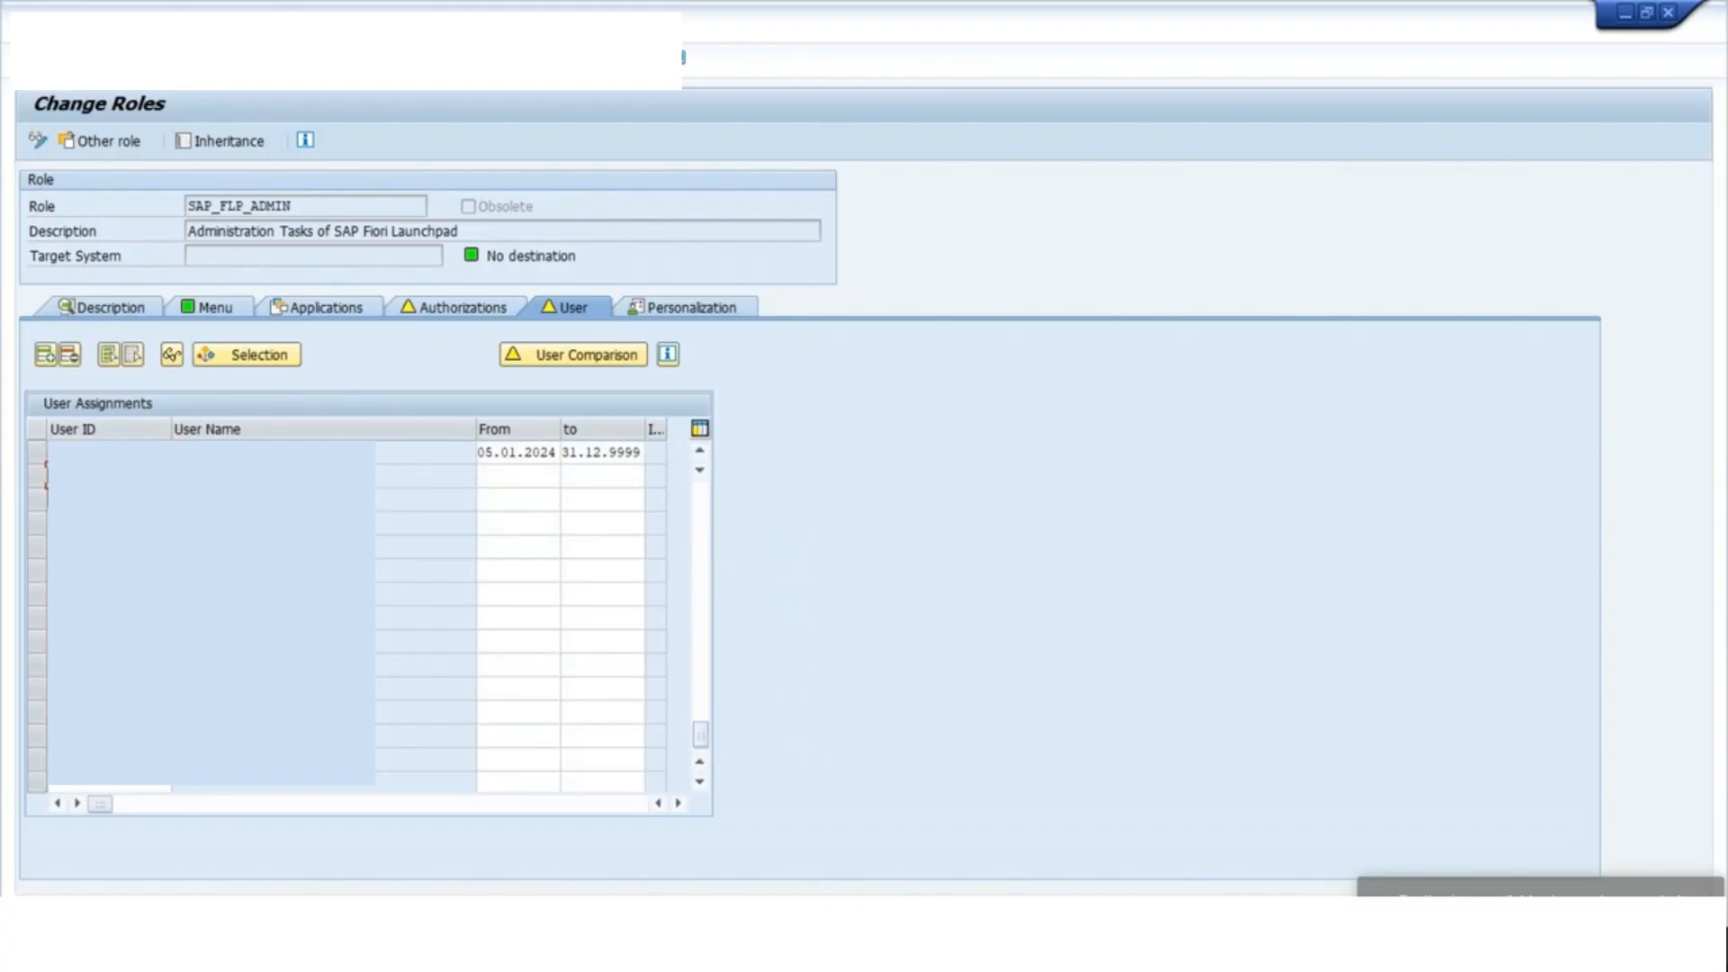
{"action": "key", "text": "Return"}
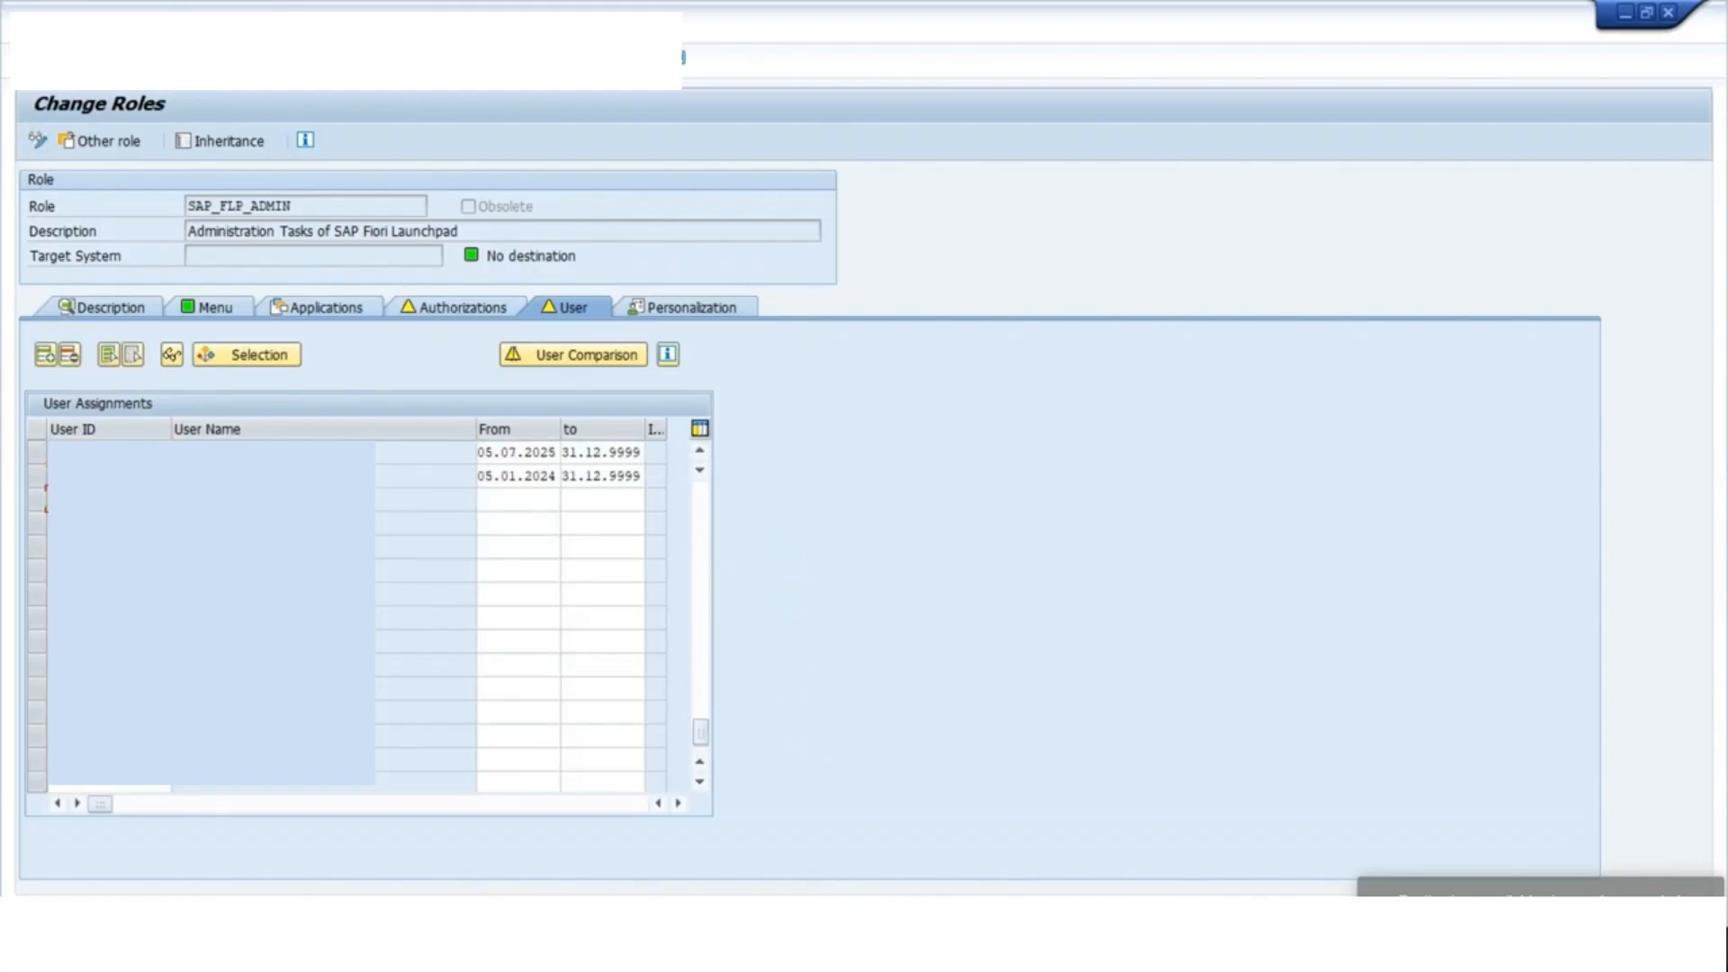
Run the user comparison for the role SAP_FLP_ADMIN, saving the role first.
{"action": "left_click", "coordinate": [556, 358]}
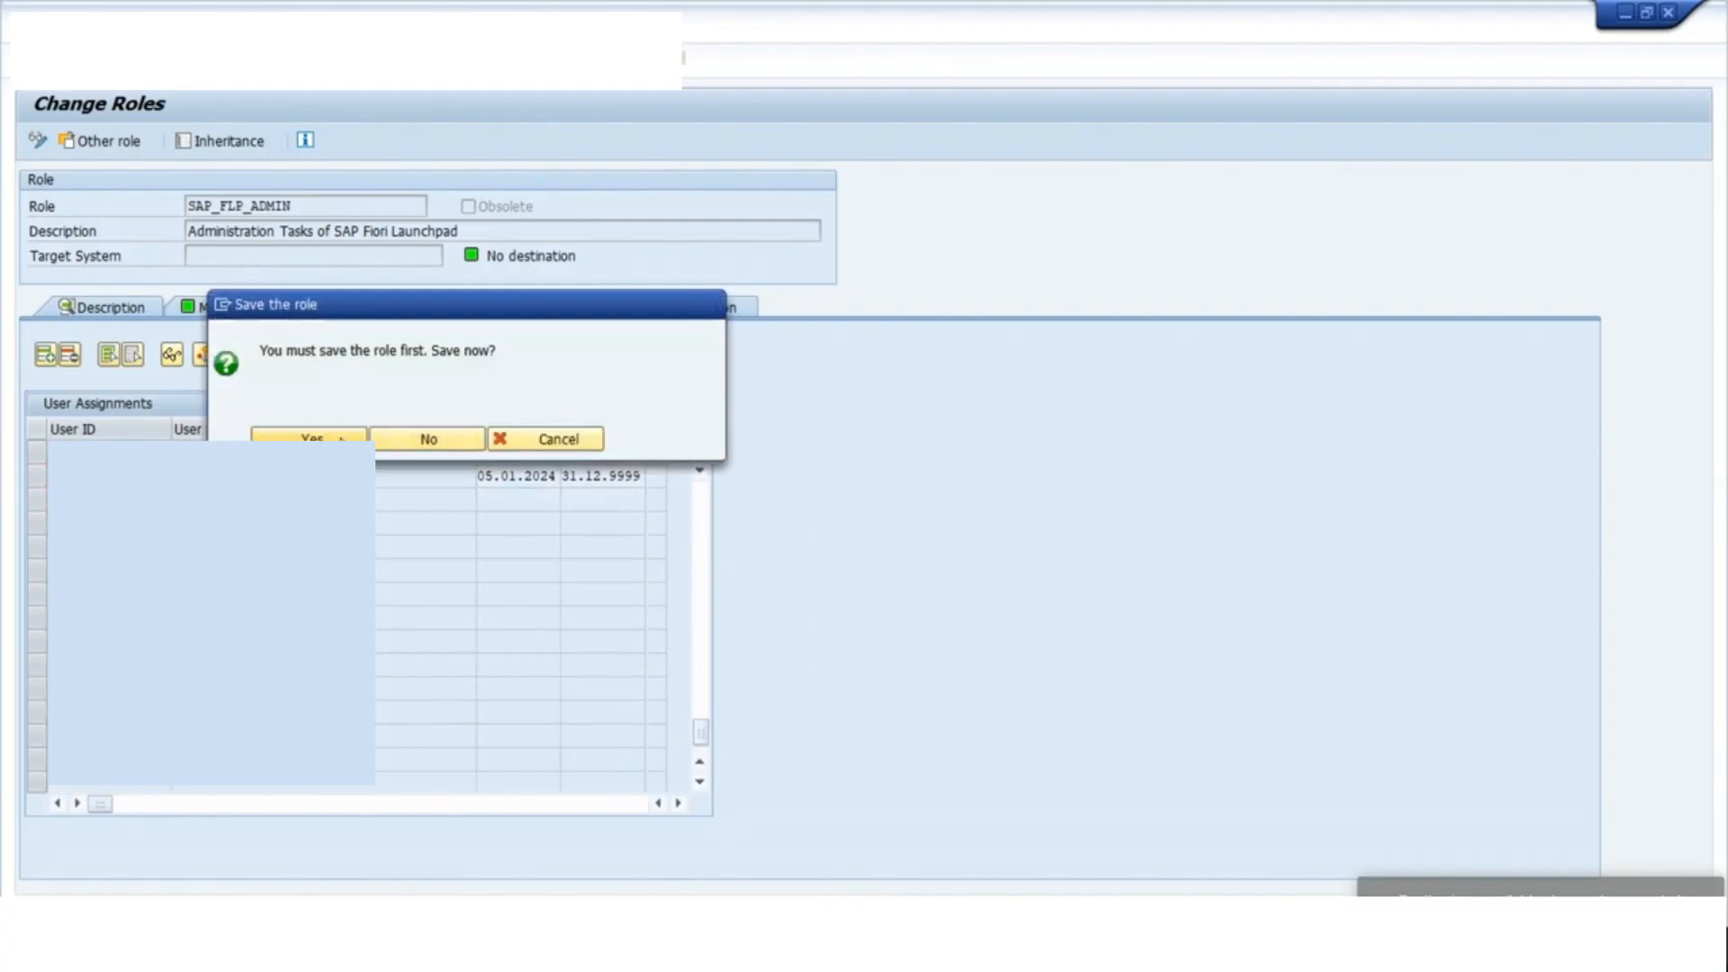
{"action": "left_click", "coordinate": [341, 438]}
{"action": "left_click", "coordinate": [673, 432]}
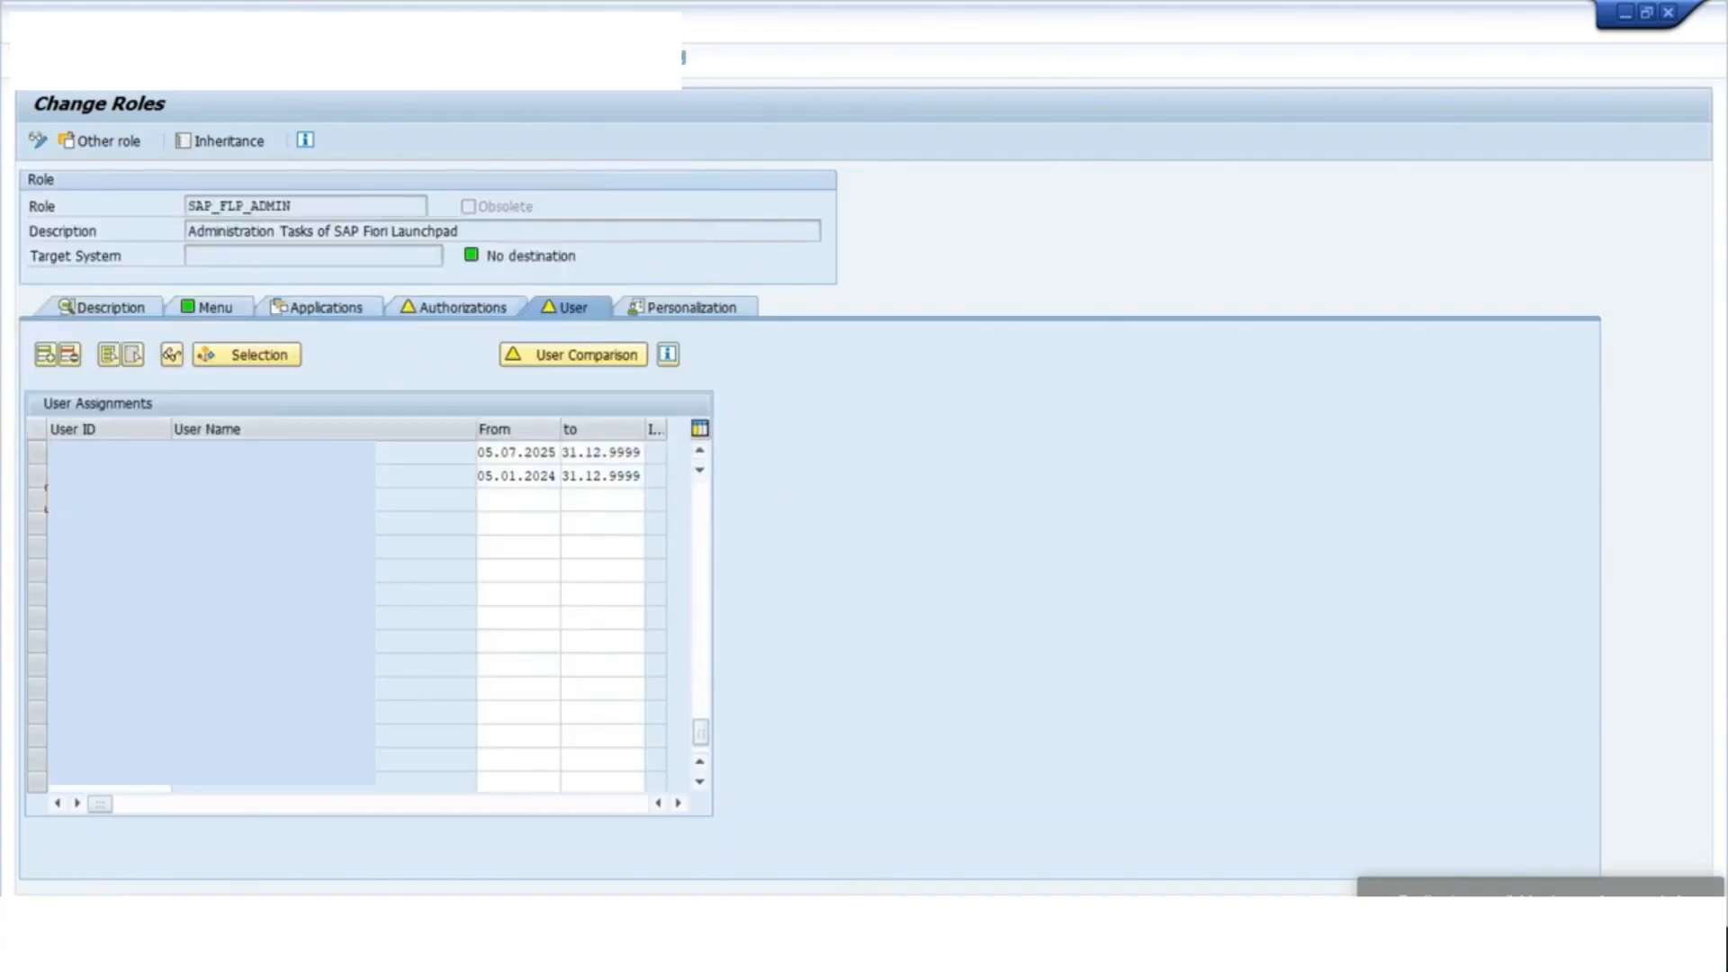
Switch to the Fiori launchpad in the browser and open the client-specific Launchpad Content Manager.
{"action": "mouse_move", "coordinate": [382, 943]}
{"action": "left_click", "coordinate": [396, 832]}
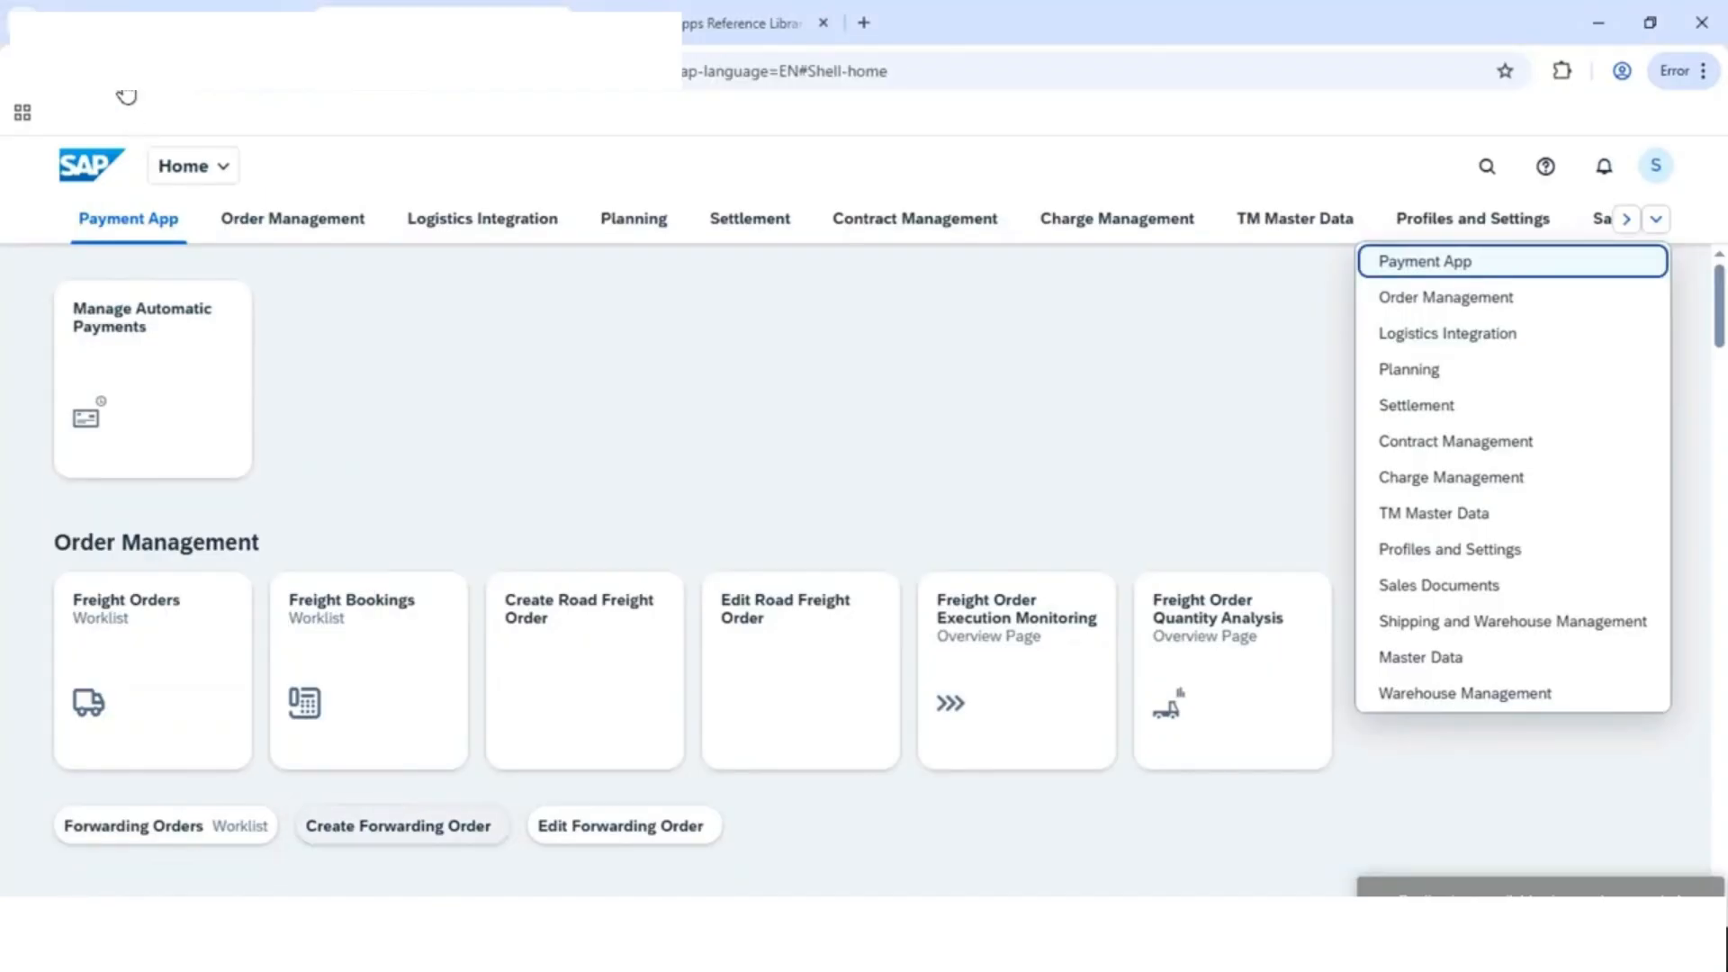
{"action": "left_click", "coordinate": [1084, 221]}
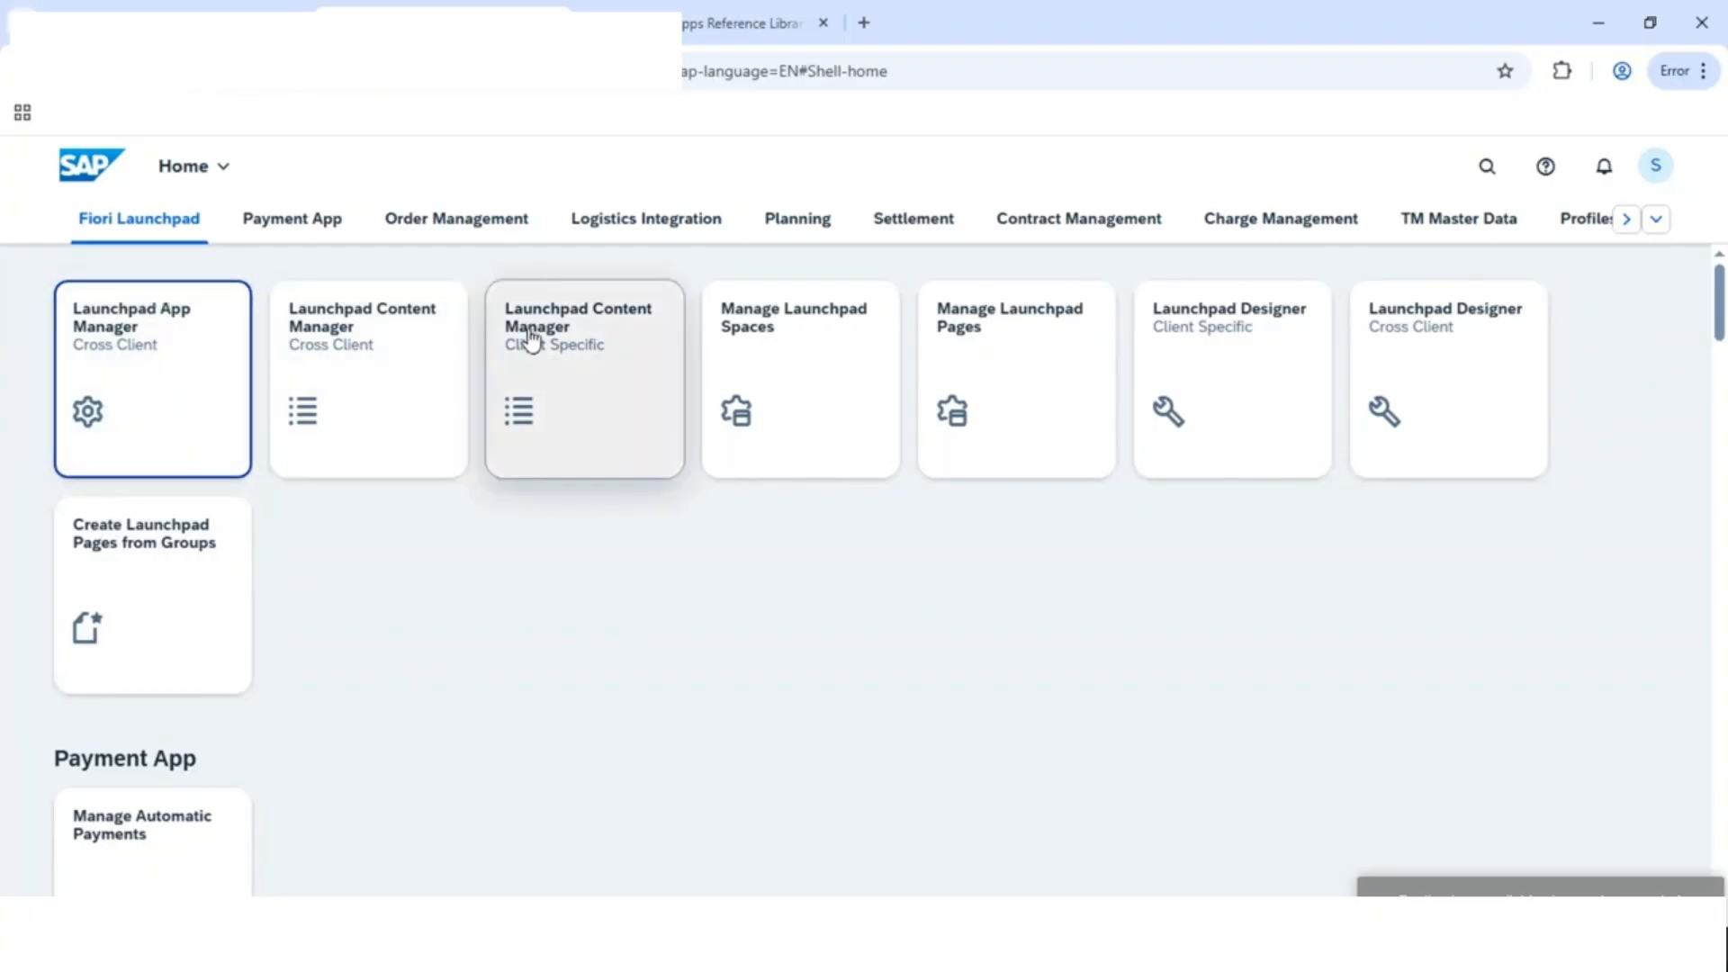
{"action": "left_click", "coordinate": [596, 362]}
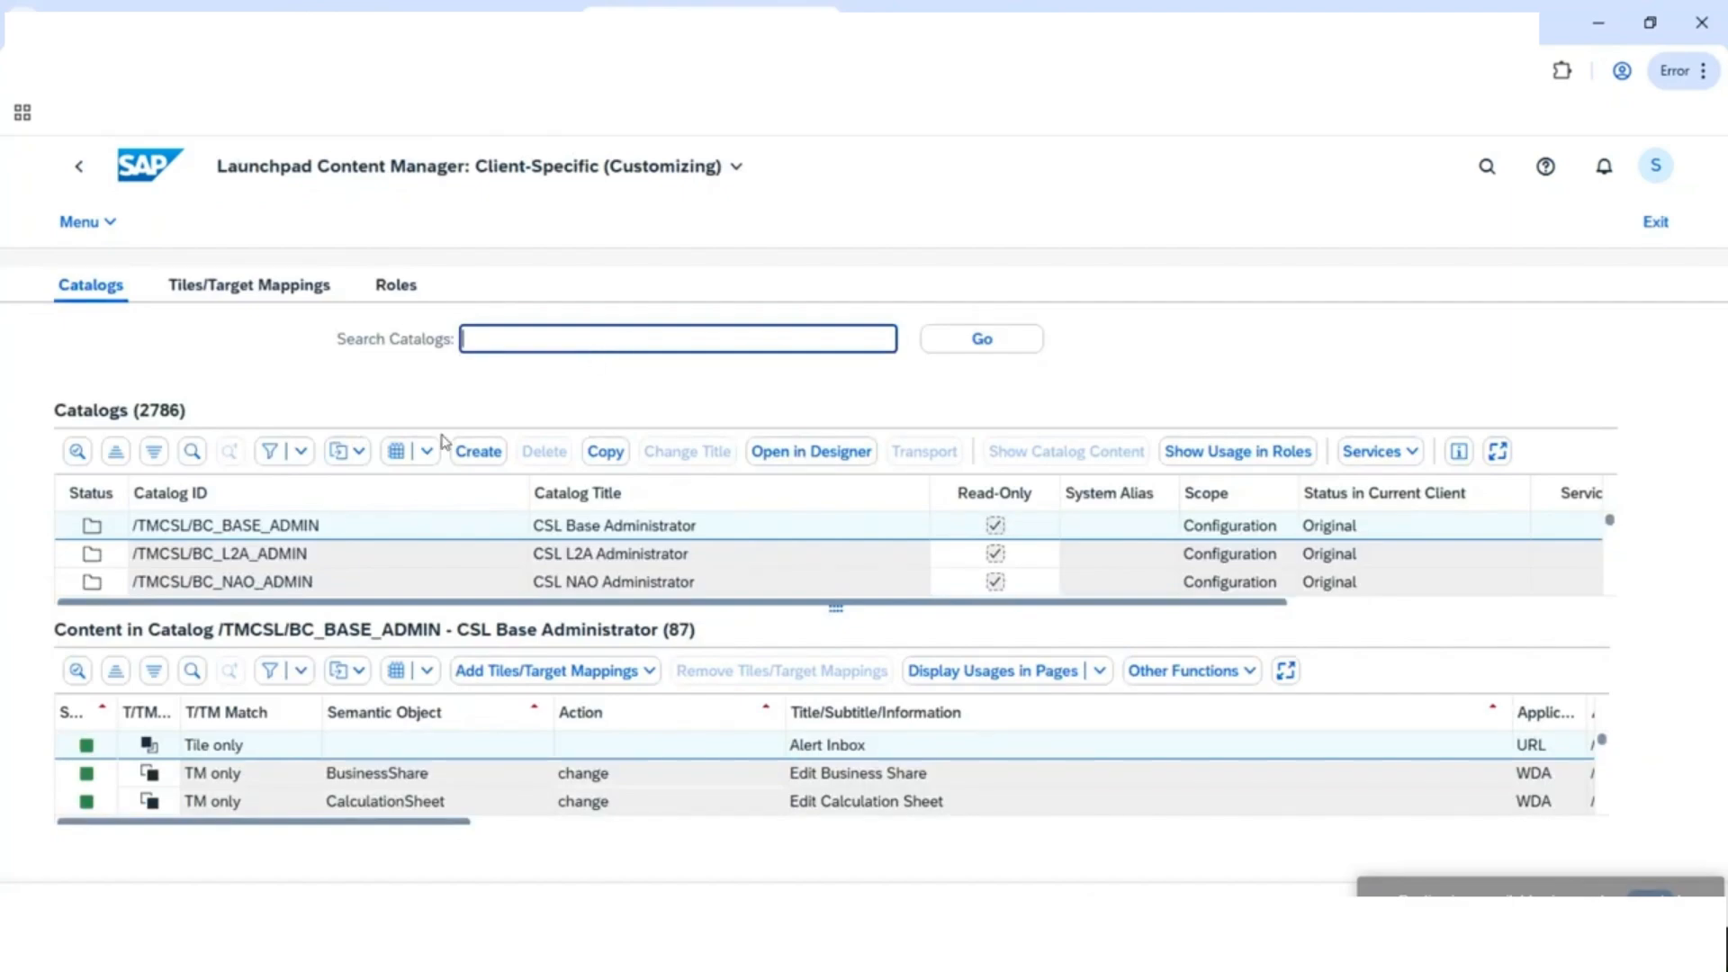
Search the catalogs for ZTC_CUSTOM_CM and display its content.
{"action": "scroll", "coordinate": [661, 558], "scroll_direction": "down", "scroll_amount": 3}
{"action": "scroll", "coordinate": [657, 558], "scroll_direction": "up", "scroll_amount": 3}
{"action": "left_click", "coordinate": [979, 340]}
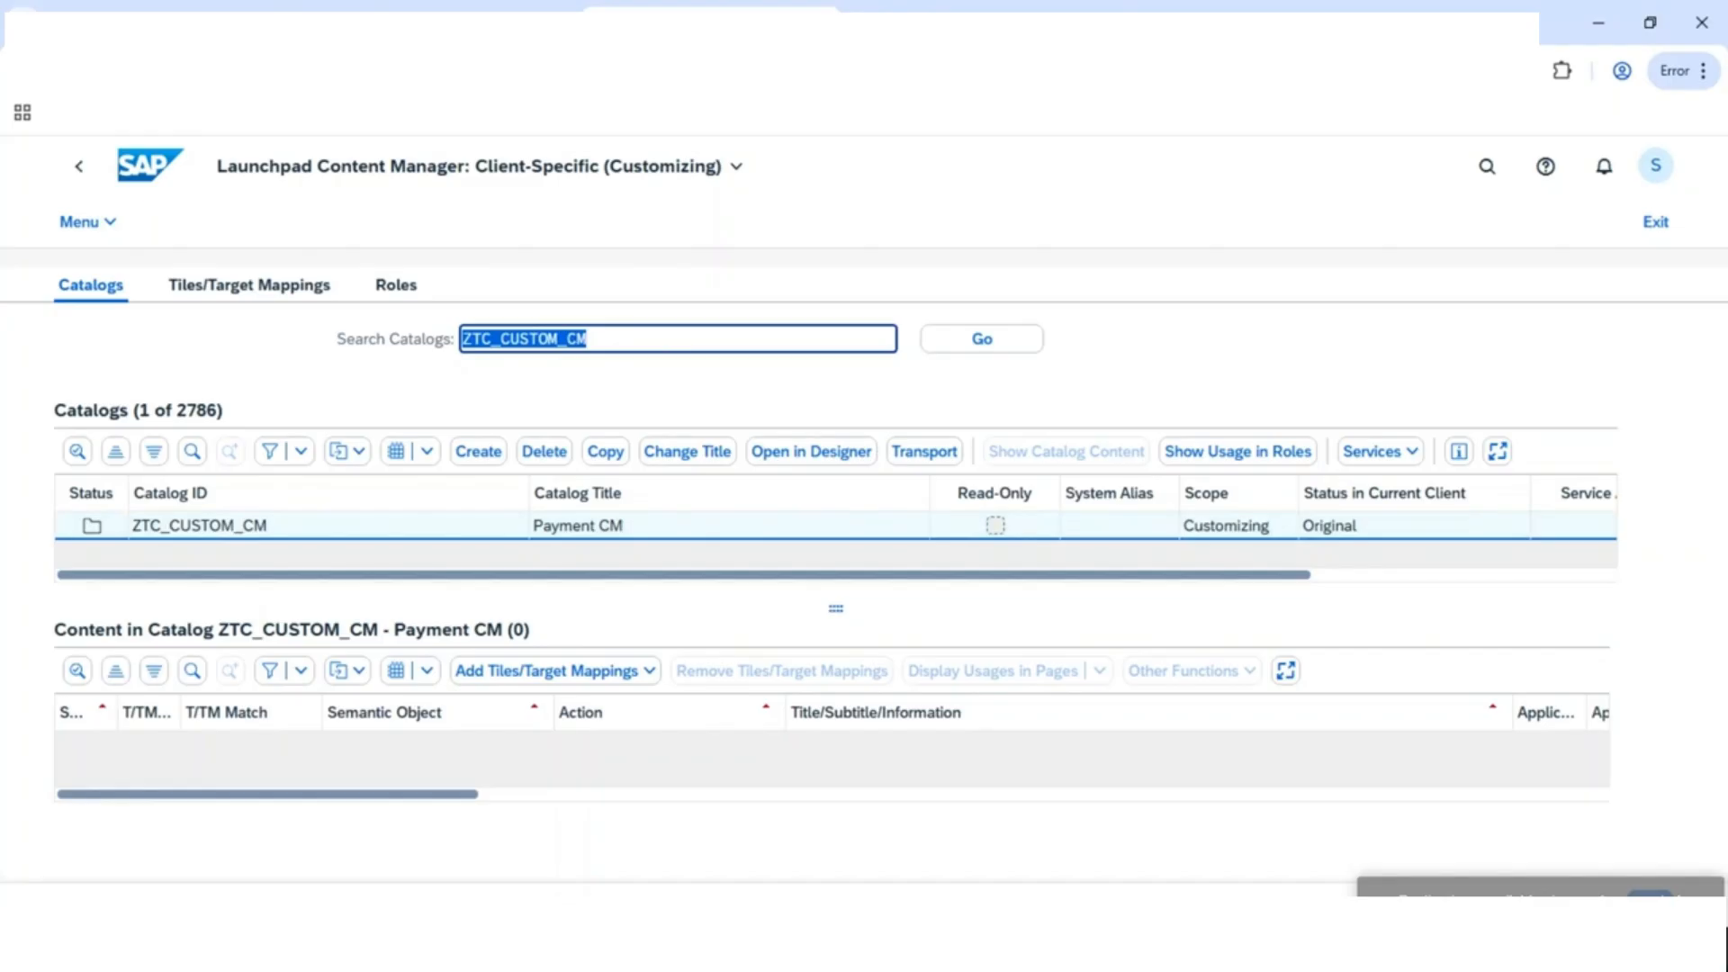
Switch to the Excel sheet and copy the technical catalog ID SAP_TC_FIN_FO_COMMON from the F0770 row.
{"action": "mouse_move", "coordinate": [743, 944]}
{"action": "left_click", "coordinate": [738, 817]}
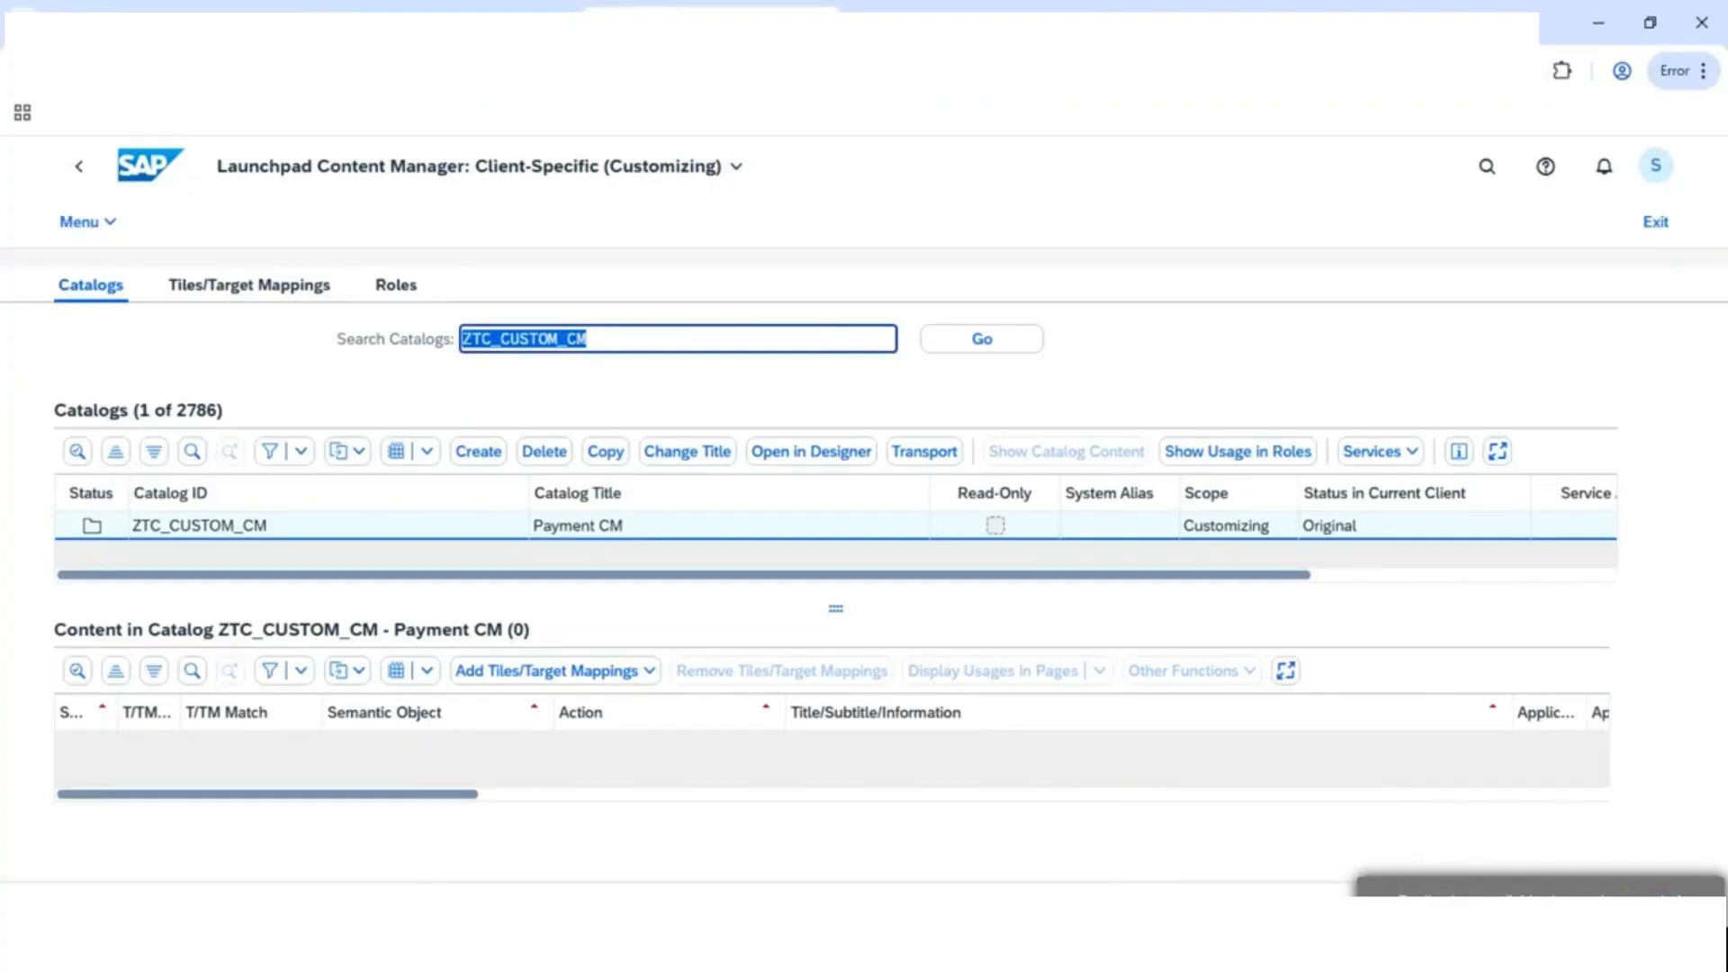
{"action": "mouse_move", "coordinate": [1268, 952]}
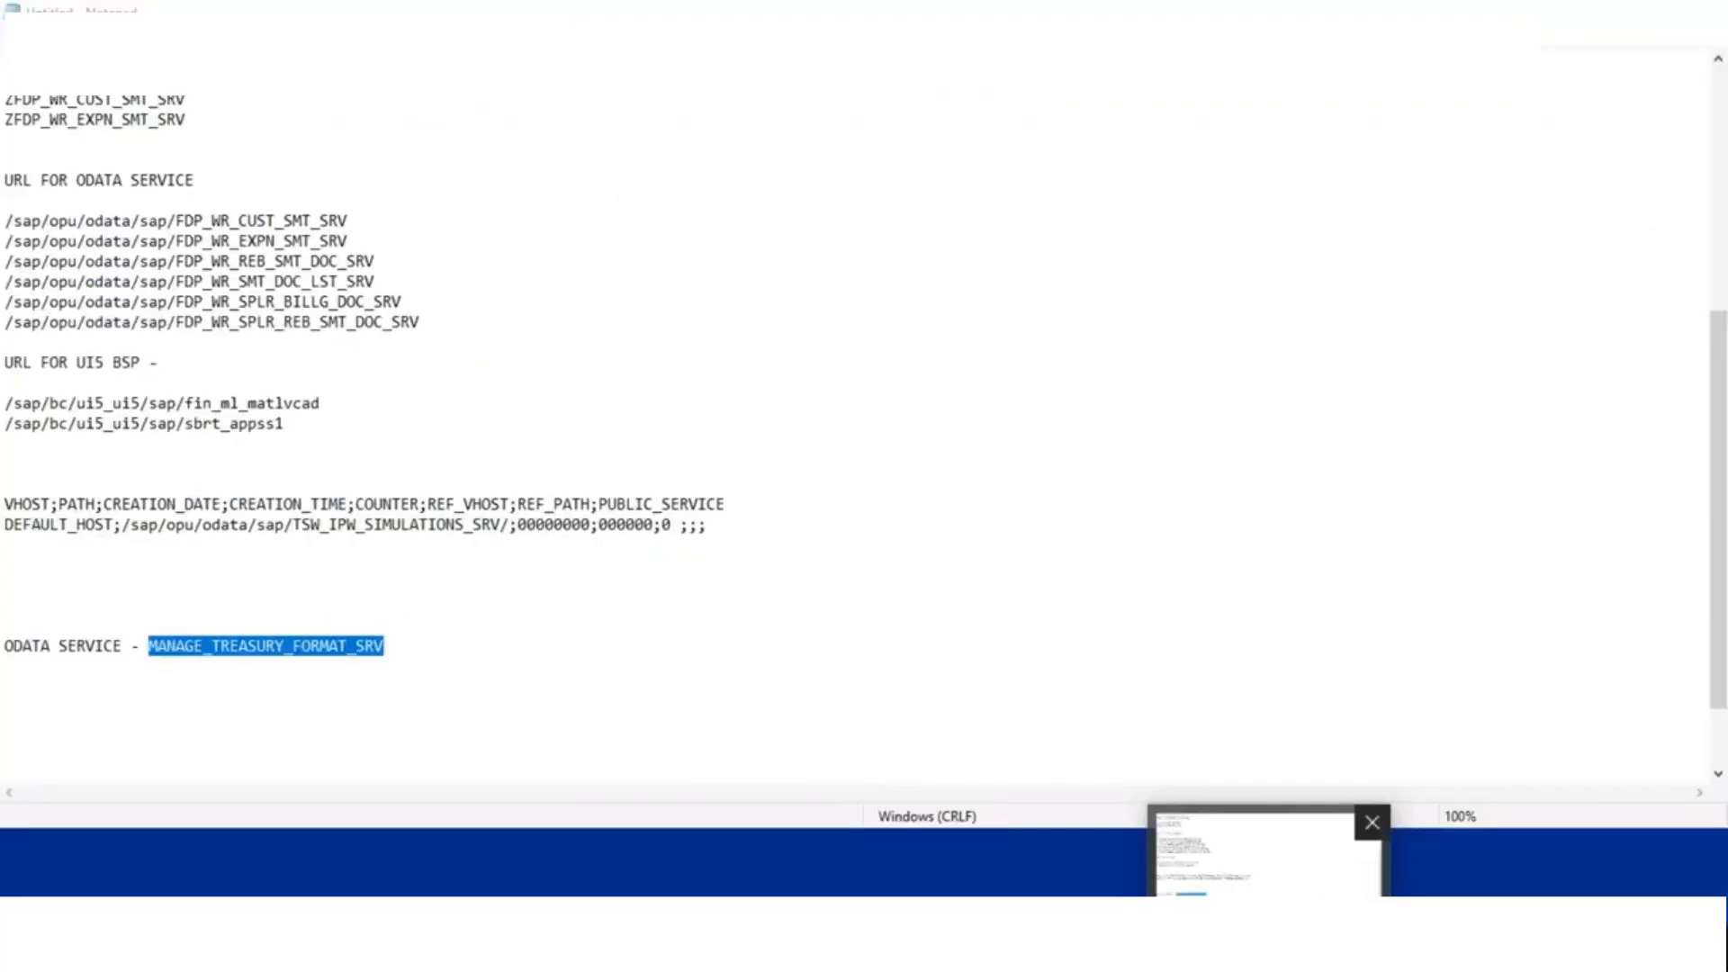
{"action": "left_click", "coordinate": [1269, 952]}
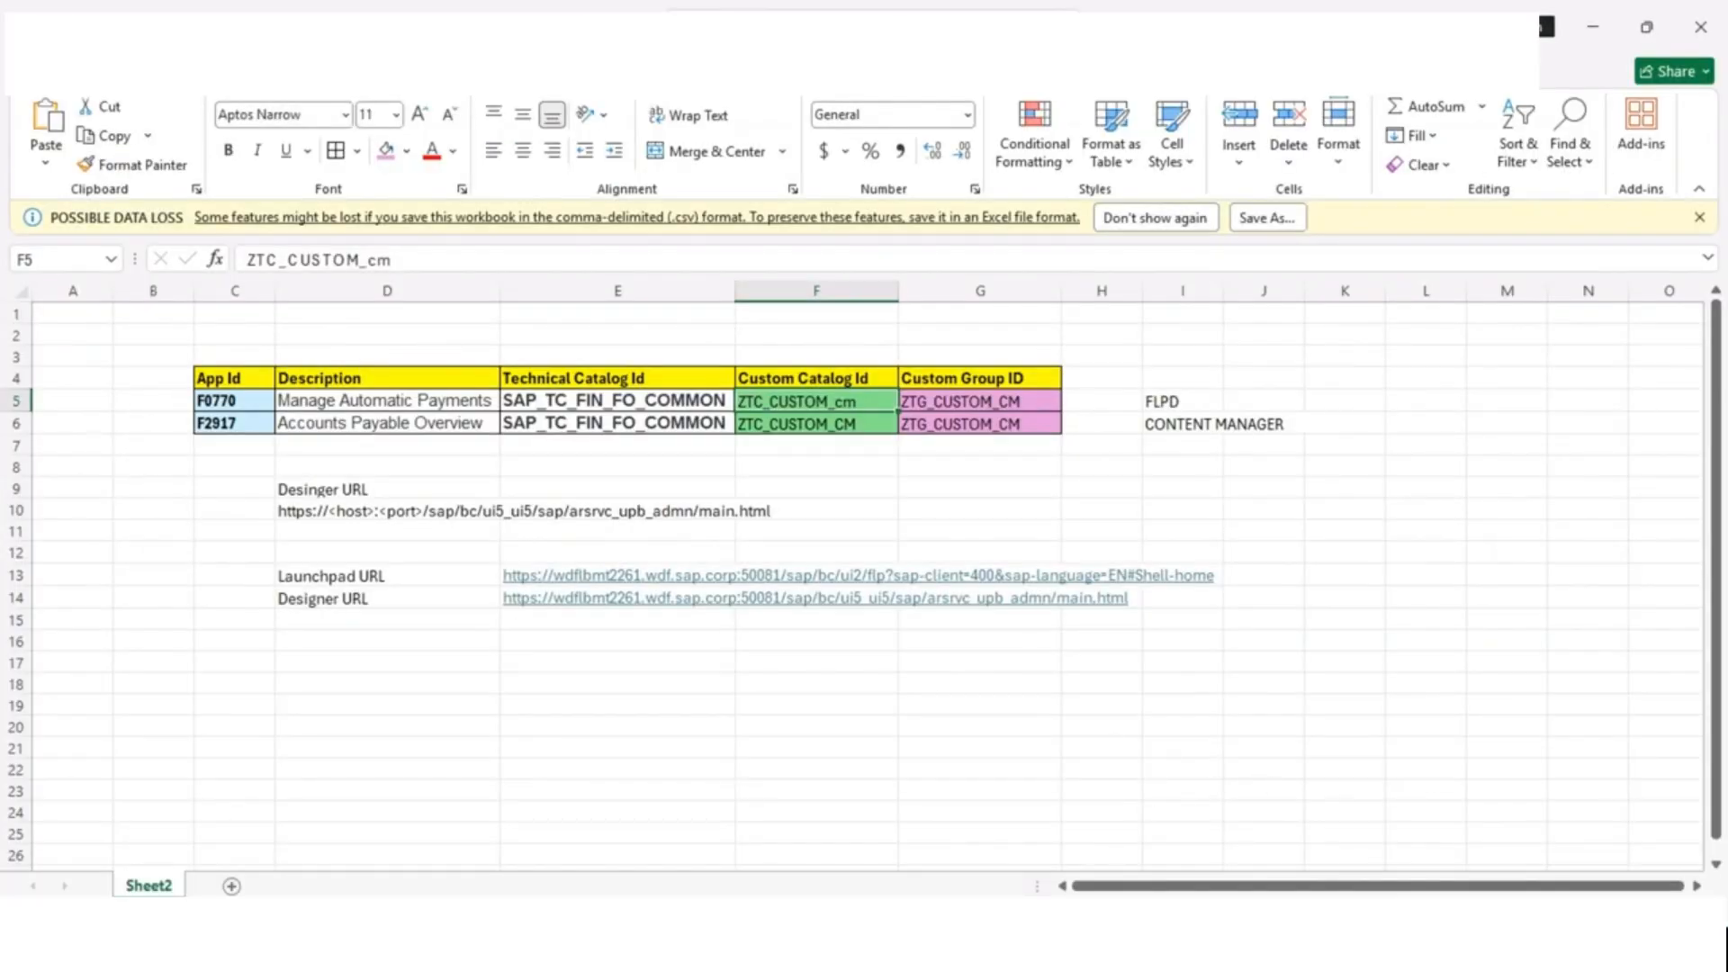
{"action": "left_click", "coordinate": [1350, 952]}
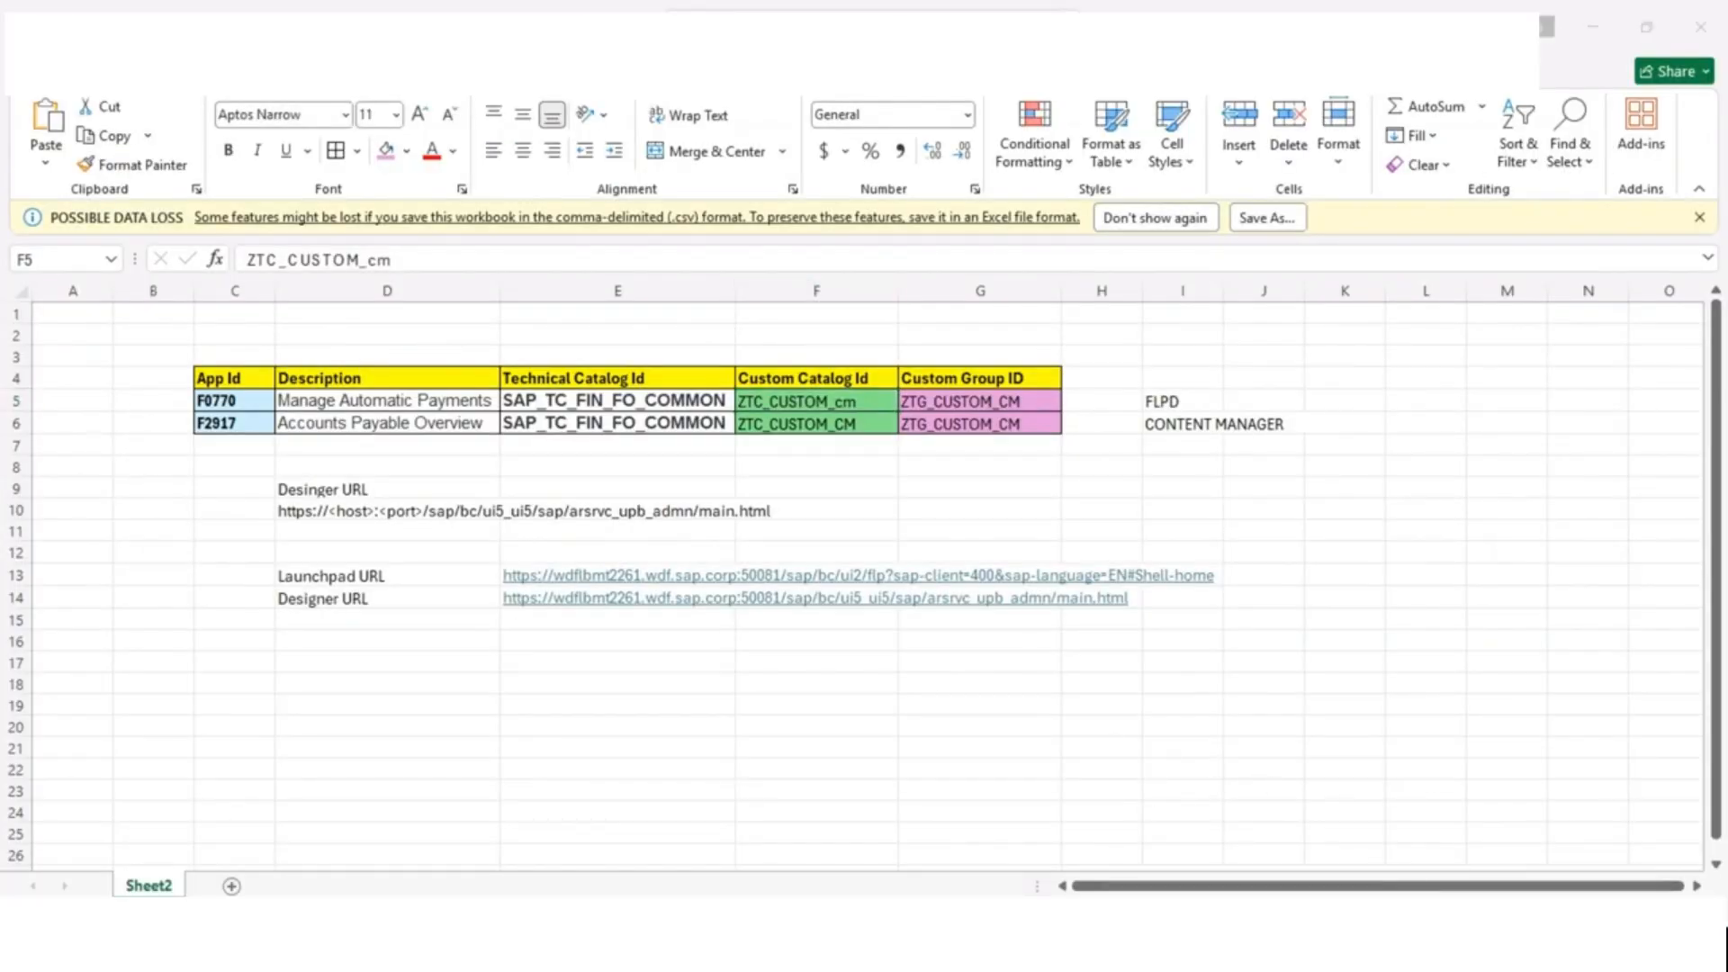
{"action": "left_click", "coordinate": [348, 448]}
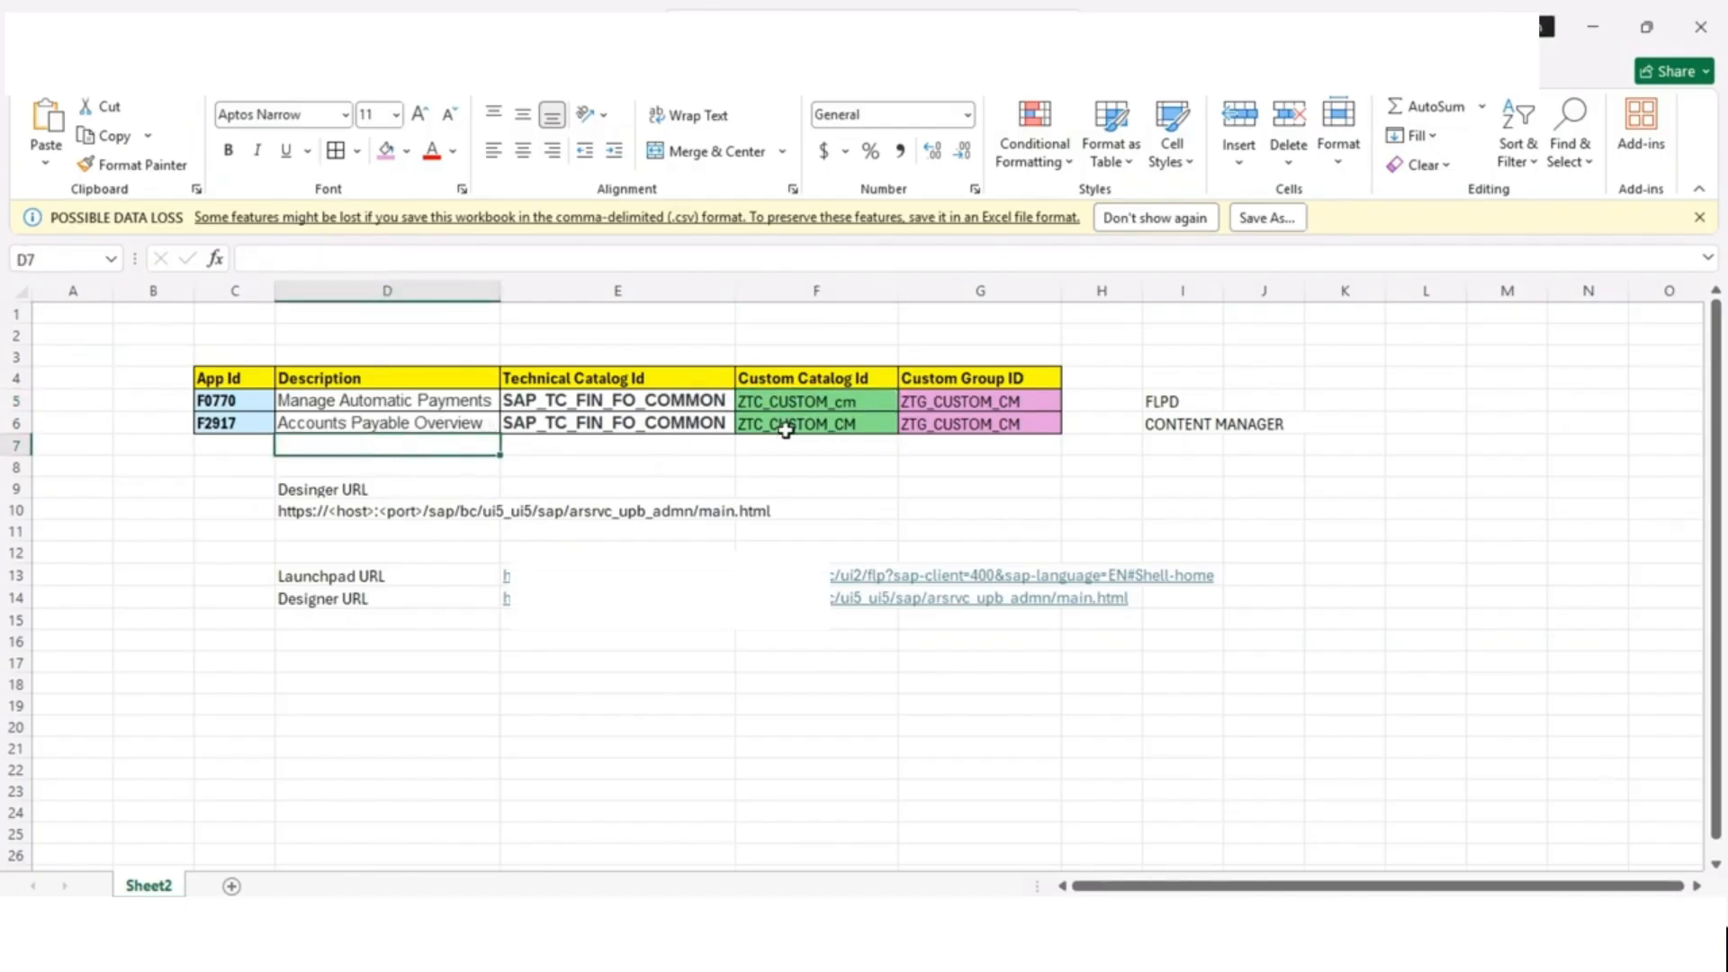
{"action": "left_click", "coordinate": [230, 406]}
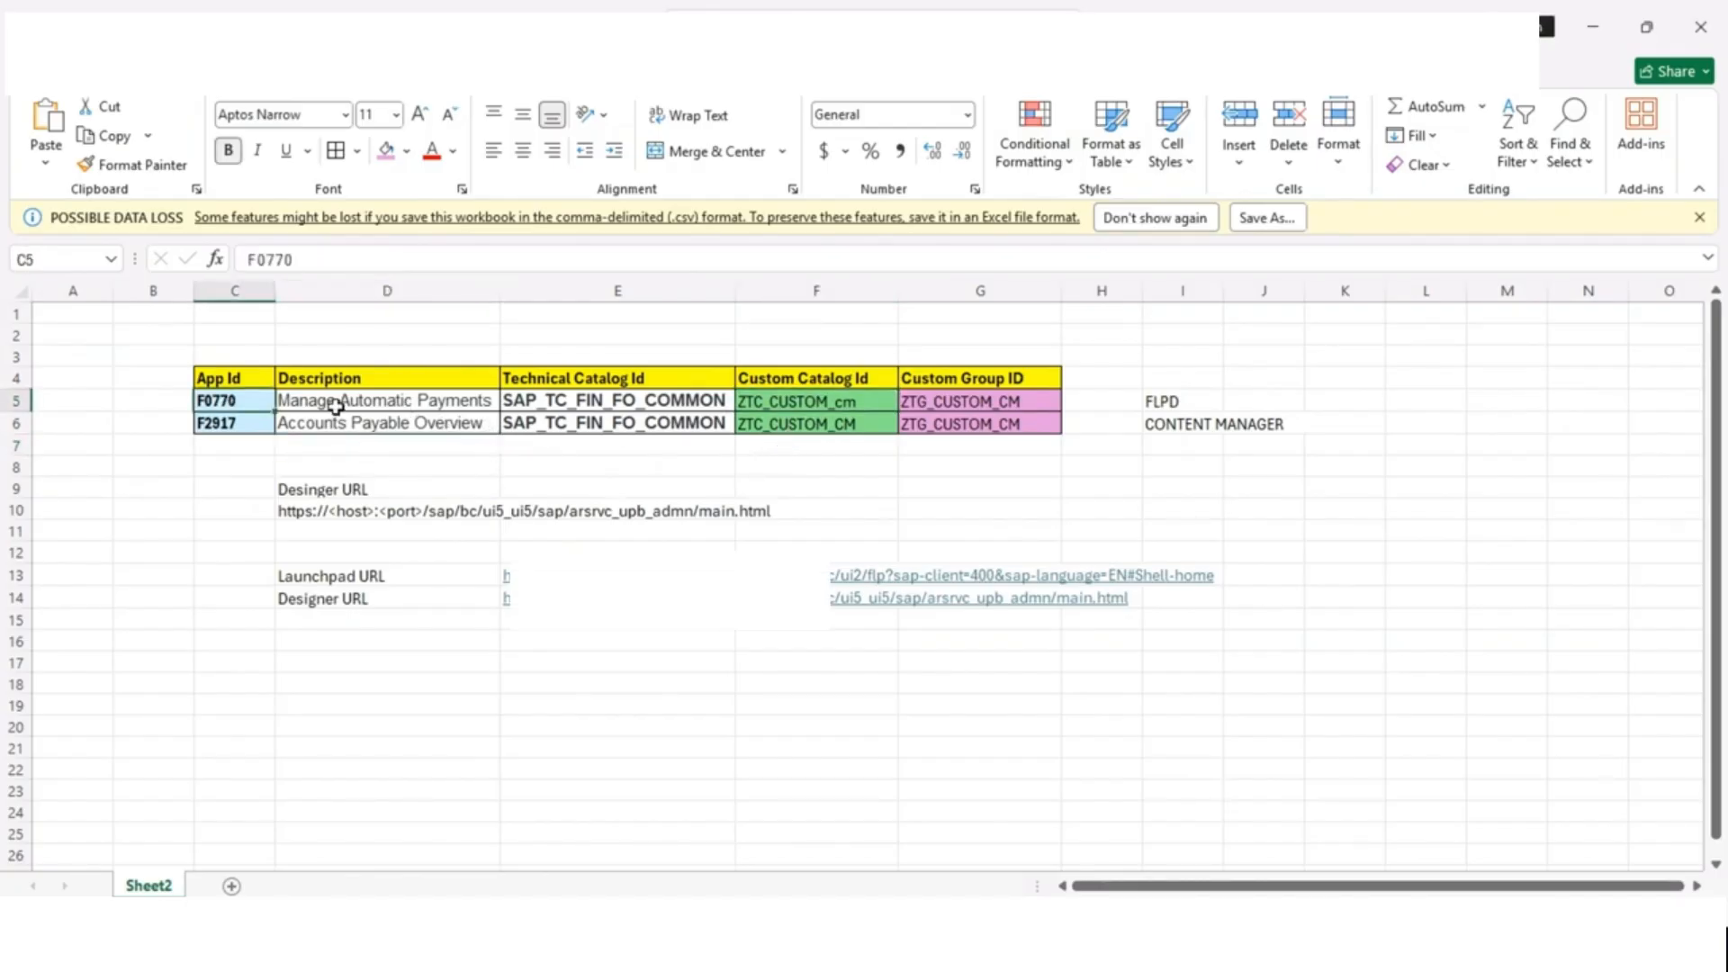
{"action": "left_click", "coordinate": [521, 406]}
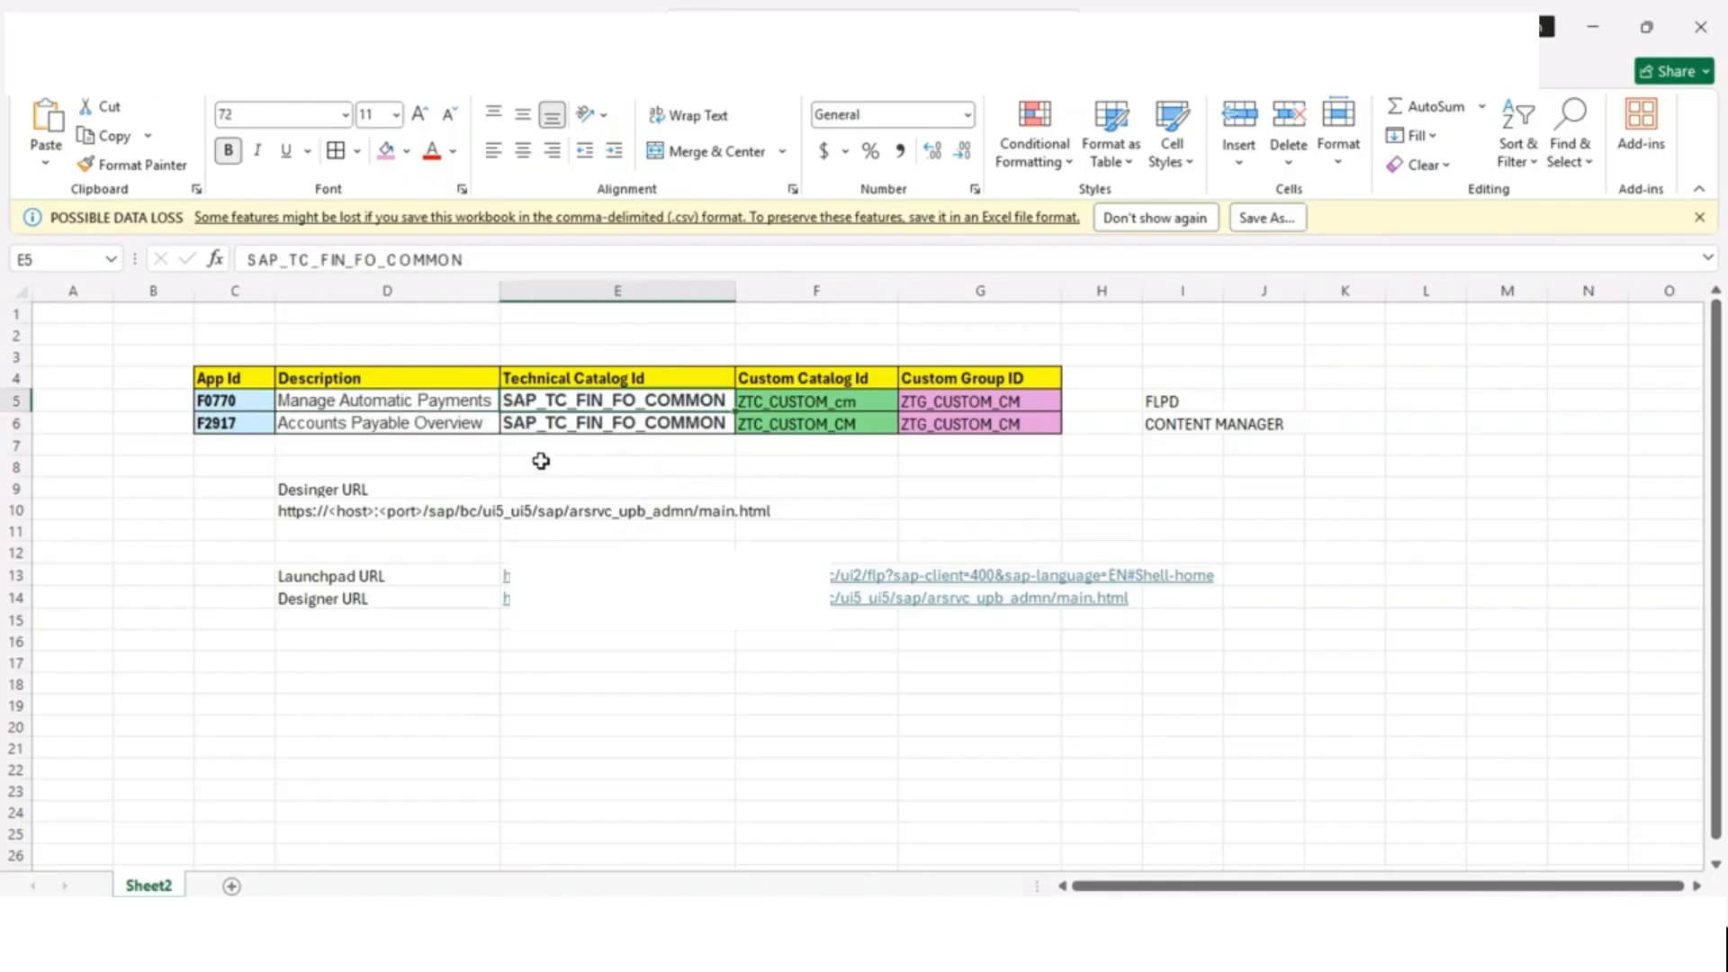
{"action": "key", "text": "ctrl+c"}
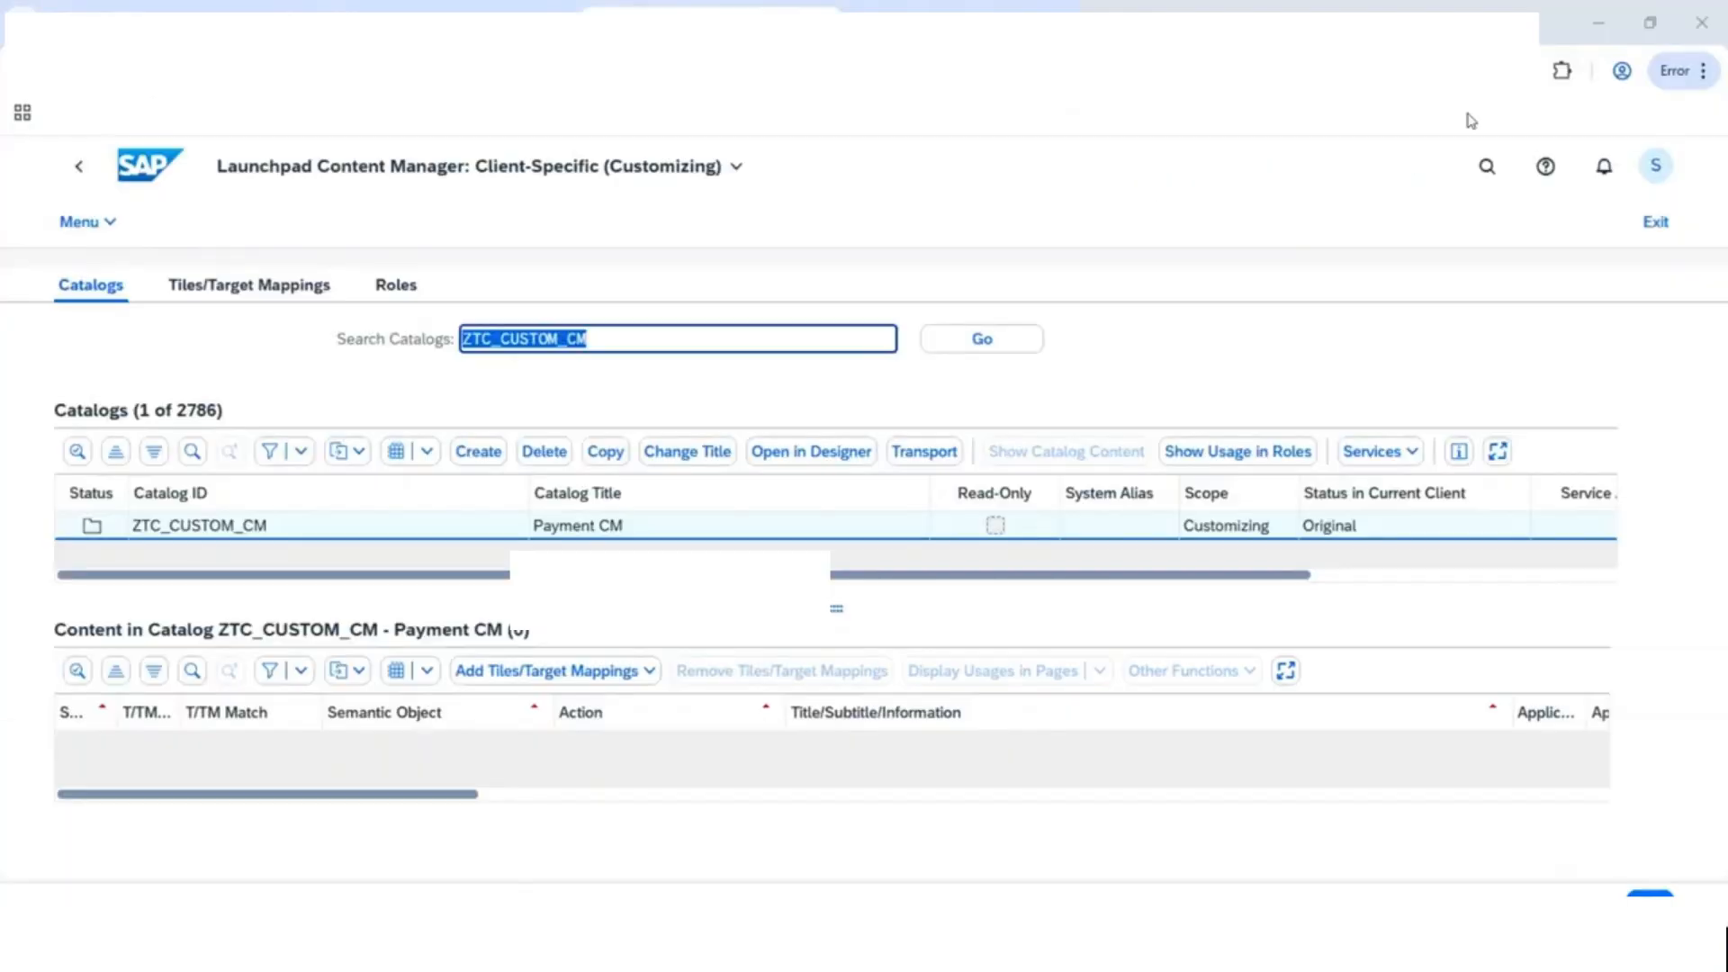
Return to the Launchpad Content Manager, search the catalogs for SAP_TC_FIN_FO_COMMON and enlarge its content list.
{"action": "left_click", "coordinate": [1592, 27]}
{"action": "left_click", "coordinate": [548, 342]}
{"action": "left_click_drag", "start_coordinate": [646, 341], "coordinate": [349, 334]}
{"action": "key", "text": "ctrl+v"}
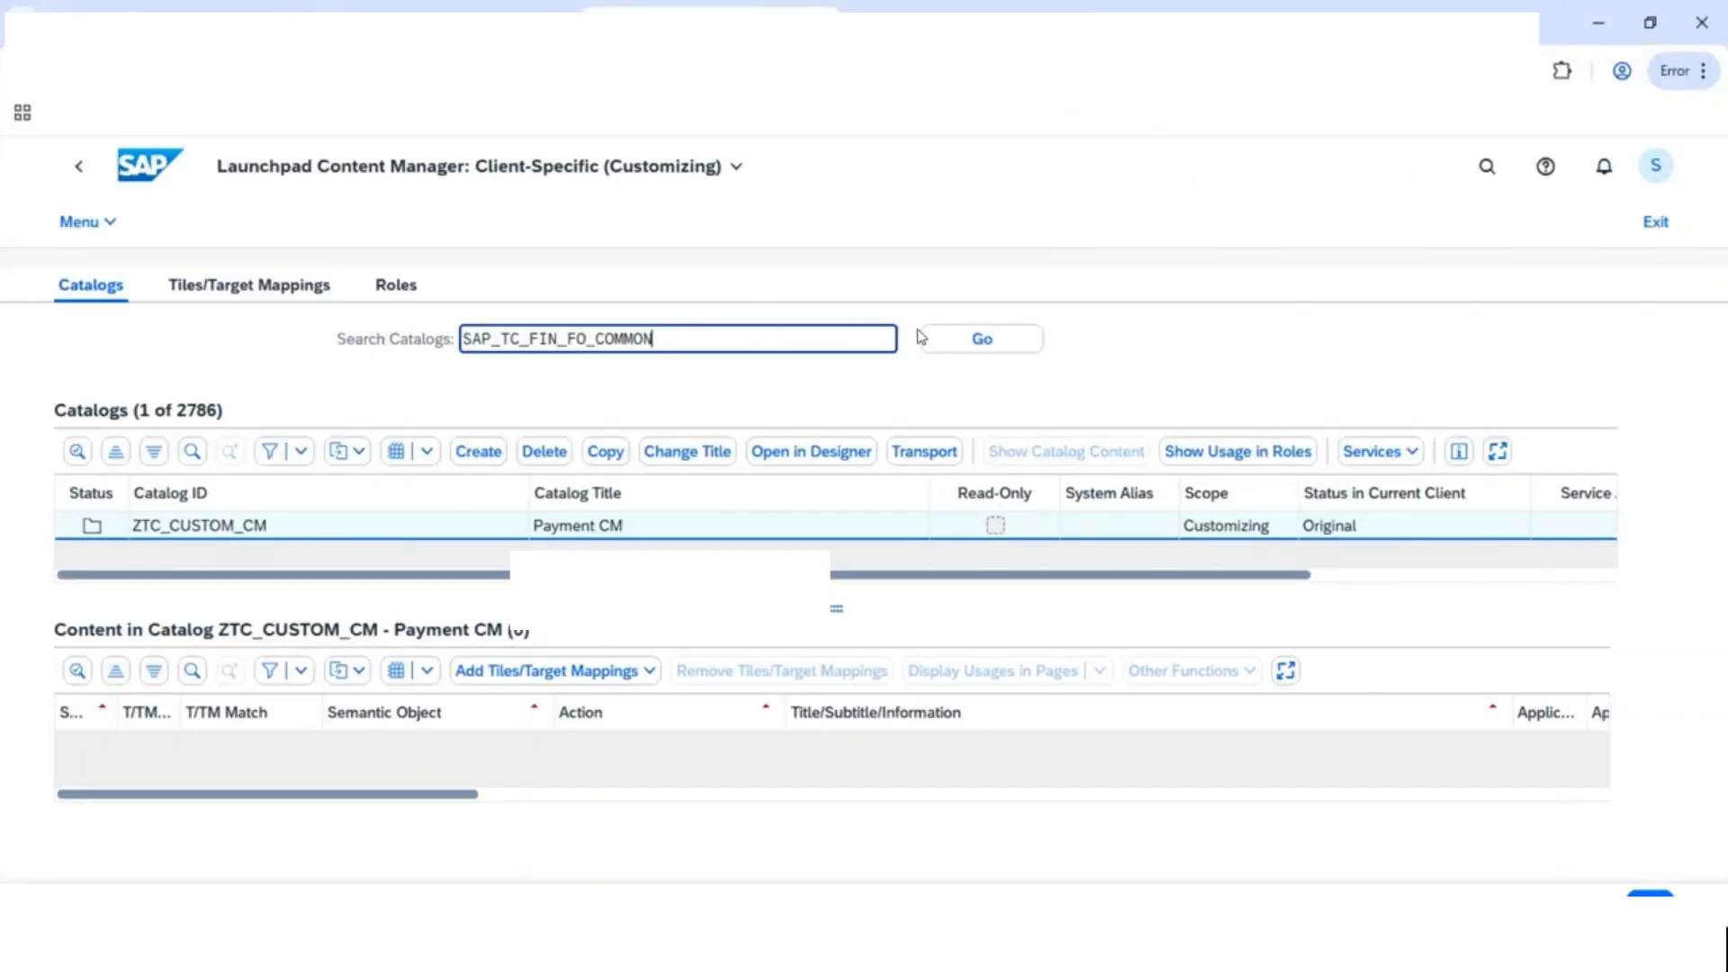
{"action": "left_click", "coordinate": [997, 339]}
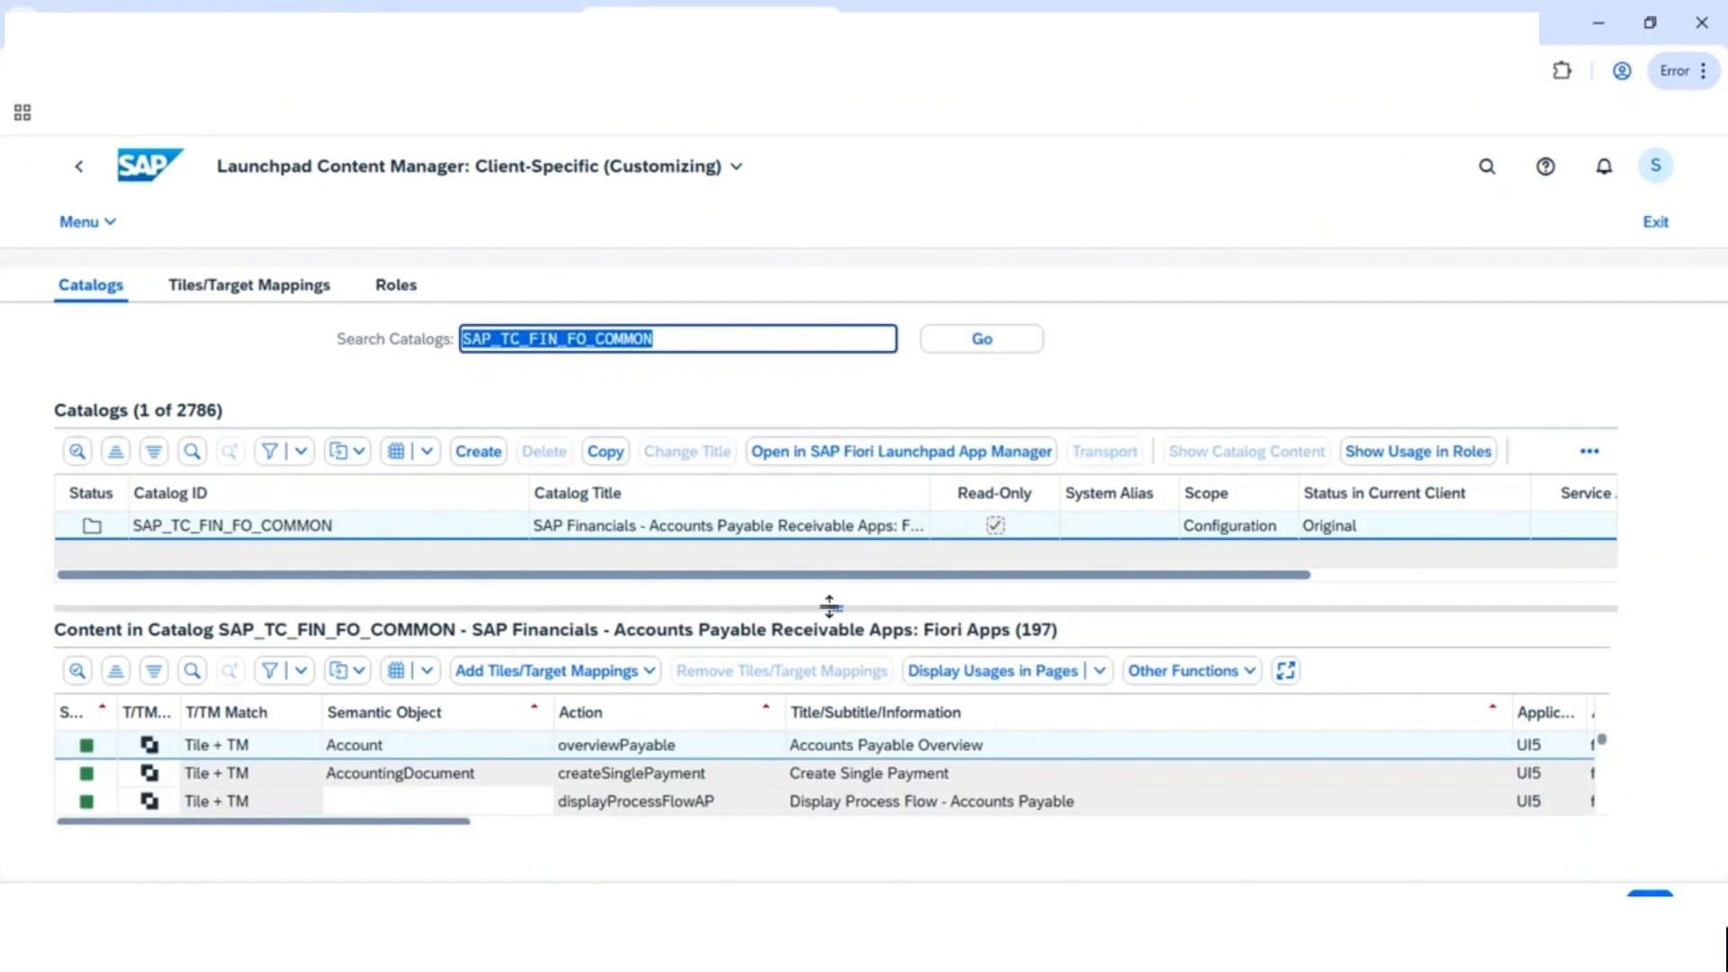
{"action": "left_click_drag", "start_coordinate": [835, 608], "coordinate": [713, 610]}
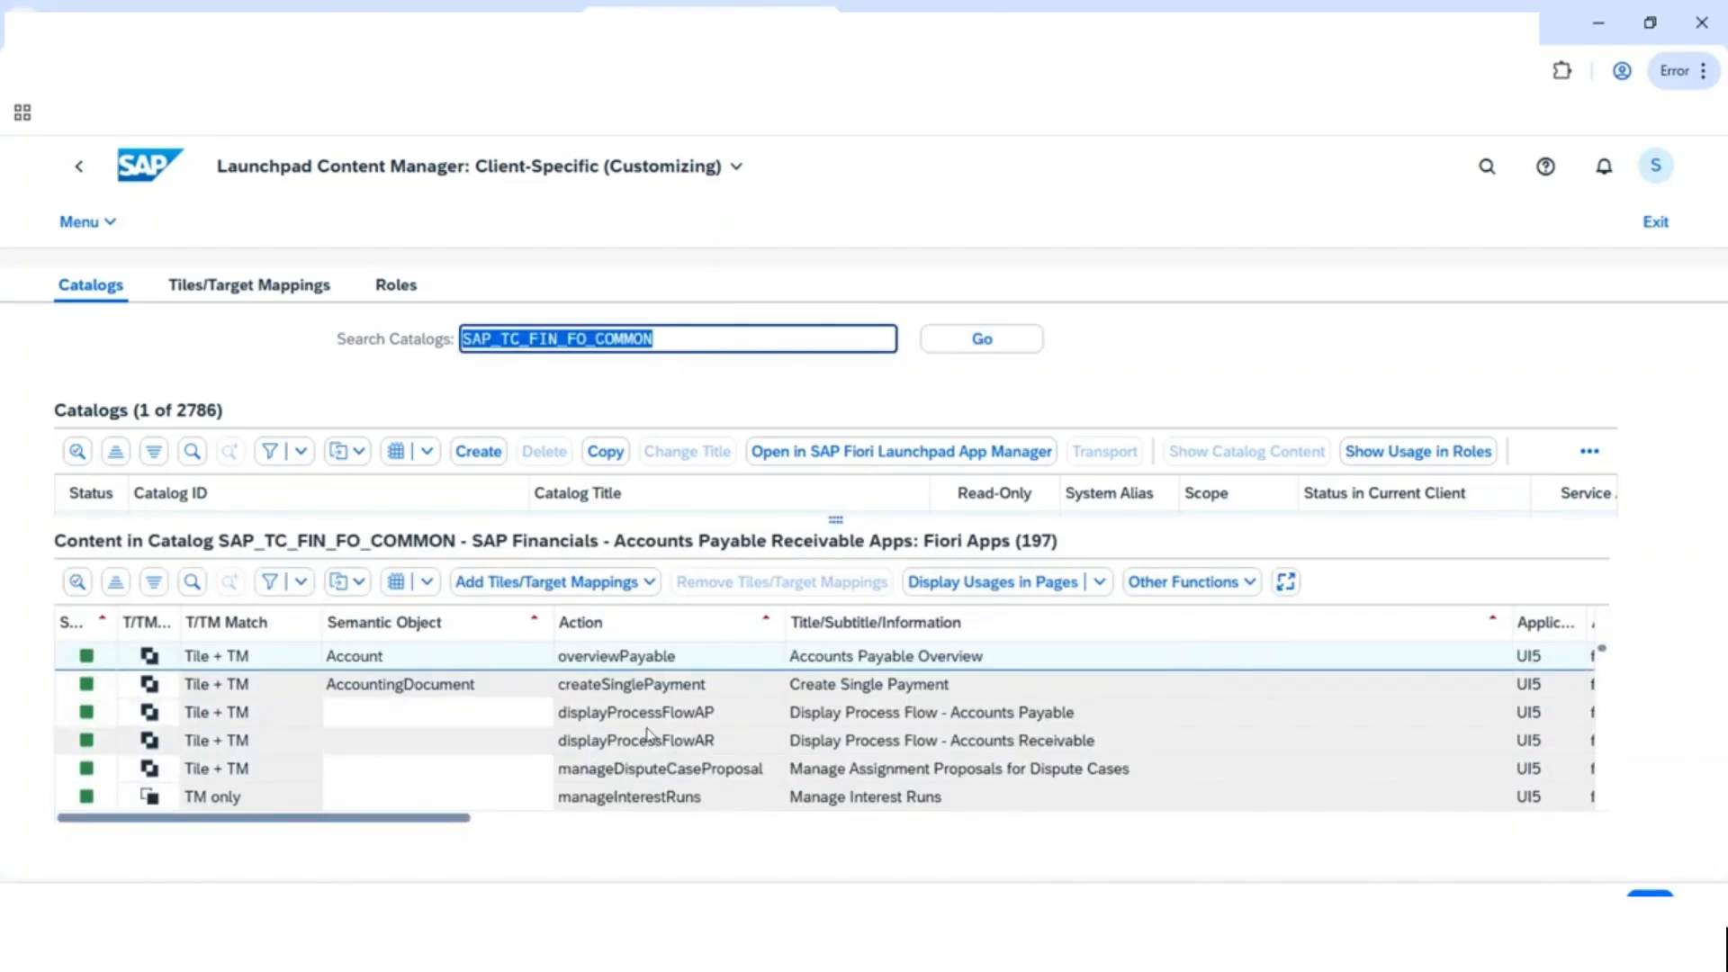
In the Fiori Apps Reference Library, copy the semantic action schedulePaymentProposal from the target mapping of app F0770.
{"action": "left_click", "coordinate": [962, 10]}
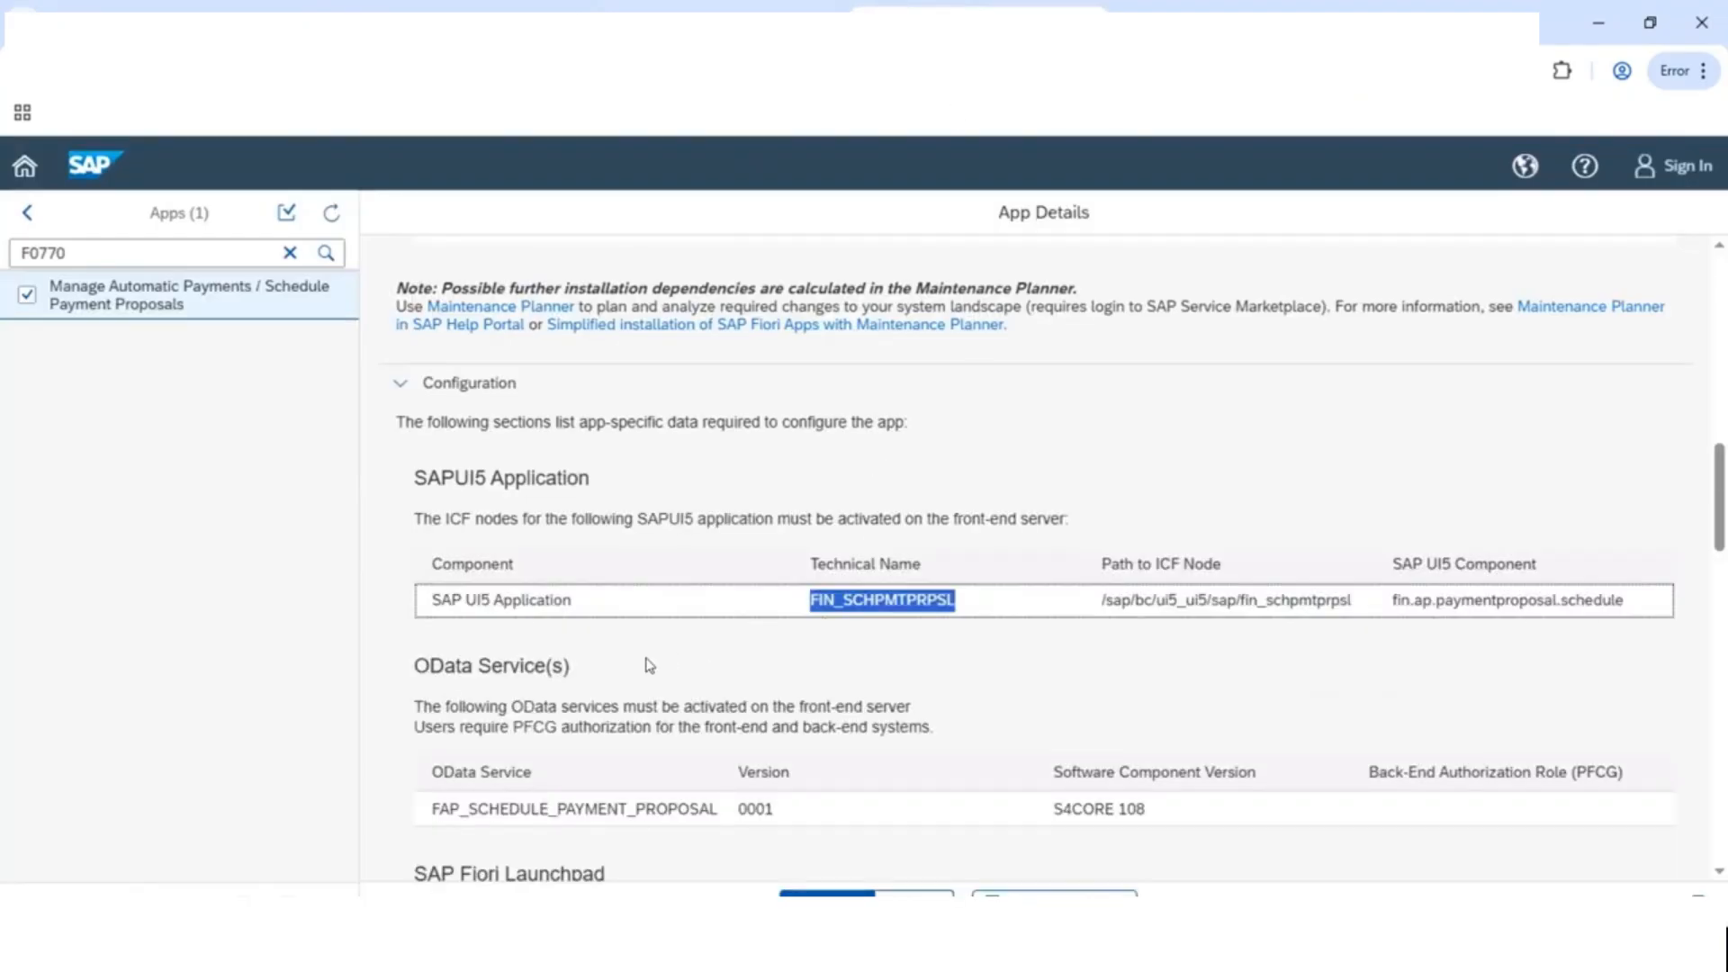
{"action": "scroll", "coordinate": [650, 666], "scroll_direction": "up", "scroll_amount": 8}
{"action": "scroll", "coordinate": [620, 629], "scroll_direction": "down", "scroll_amount": 10}
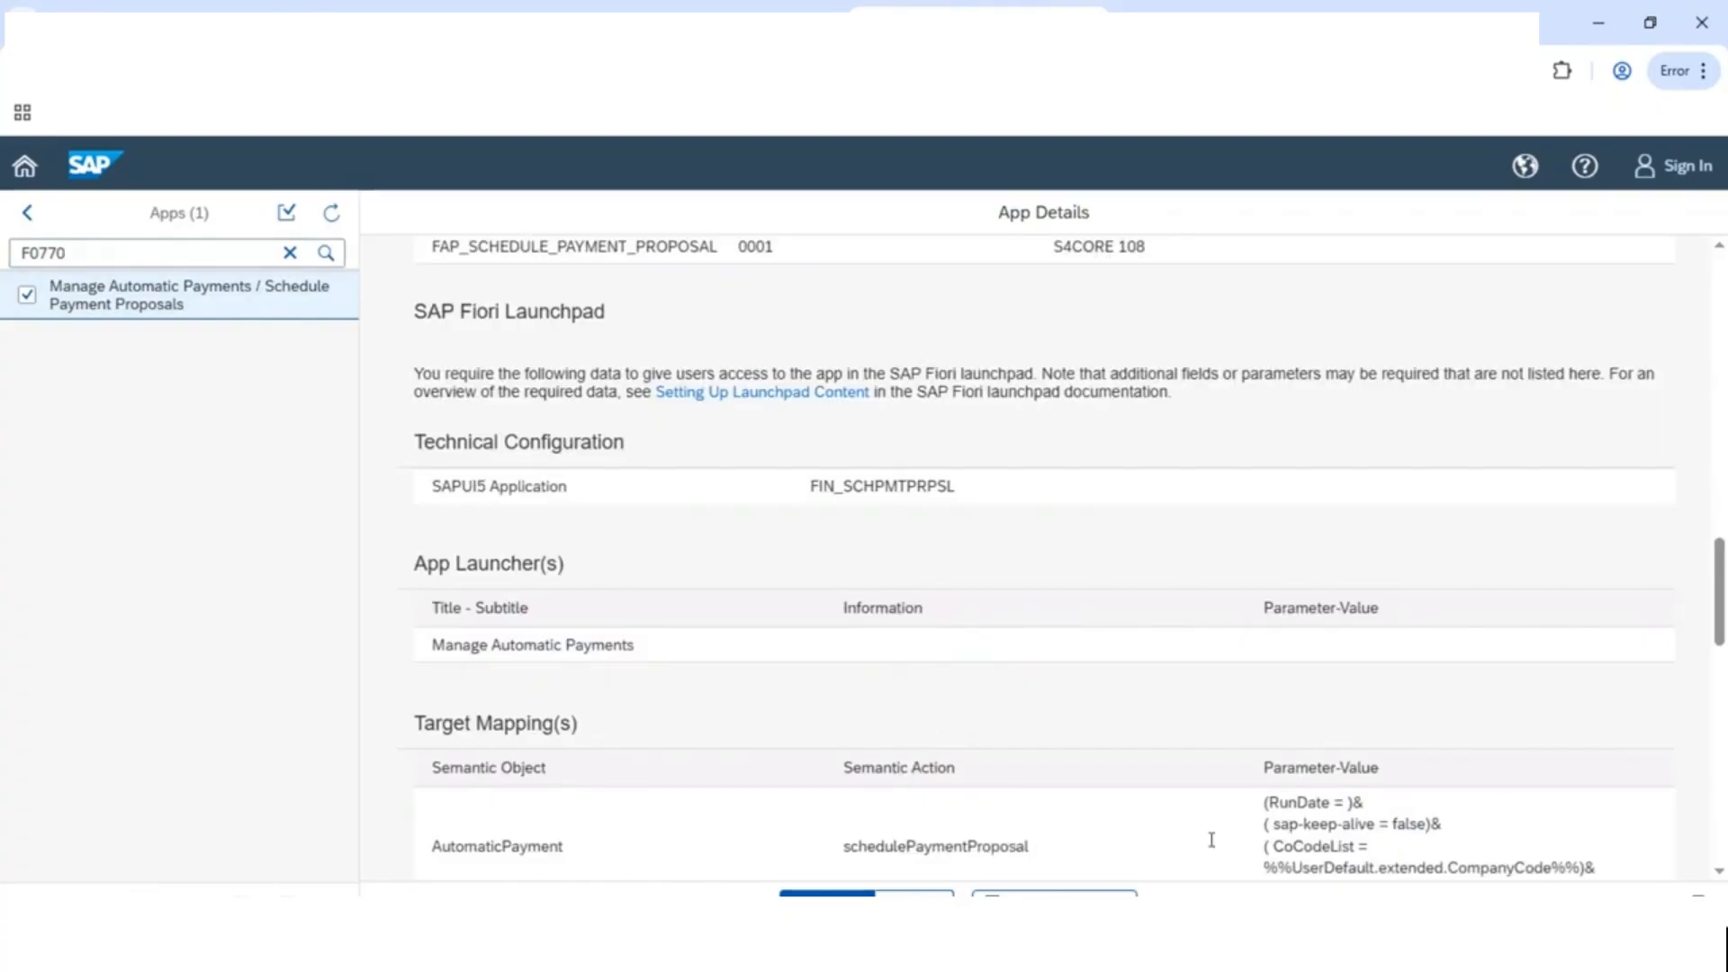
{"action": "key", "text": "alt+Tab"}
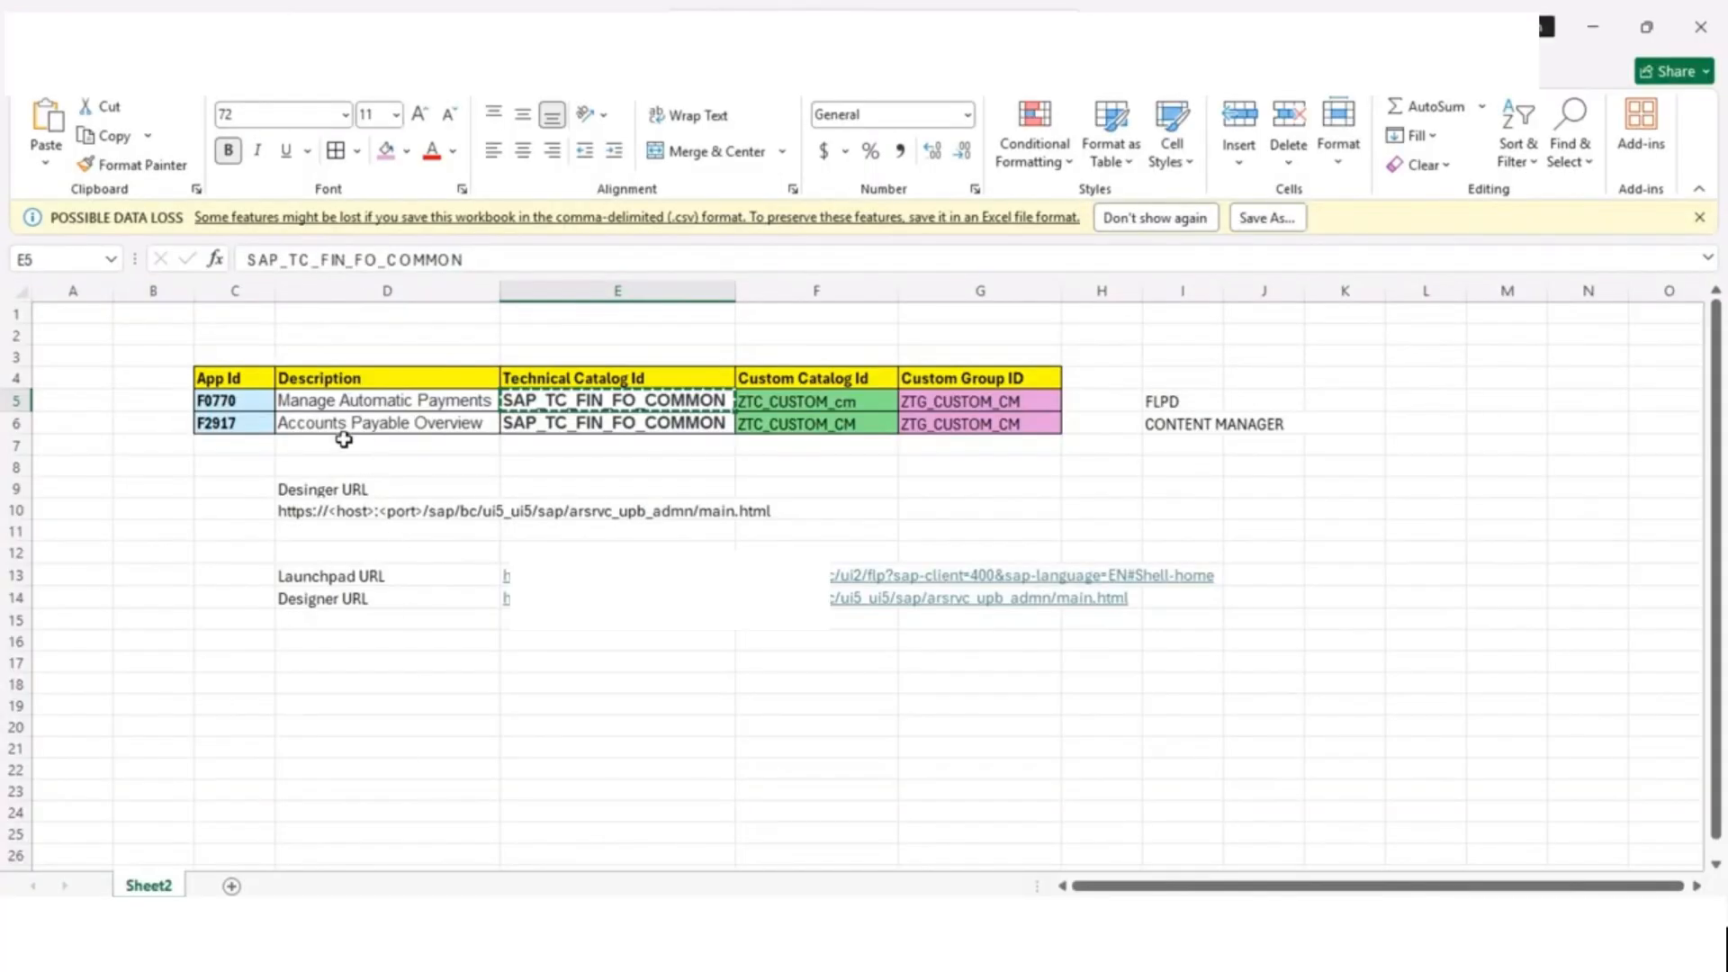
{"action": "left_click", "coordinate": [1593, 27]}
{"action": "scroll", "coordinate": [500, 678], "scroll_direction": "down", "scroll_amount": 2}
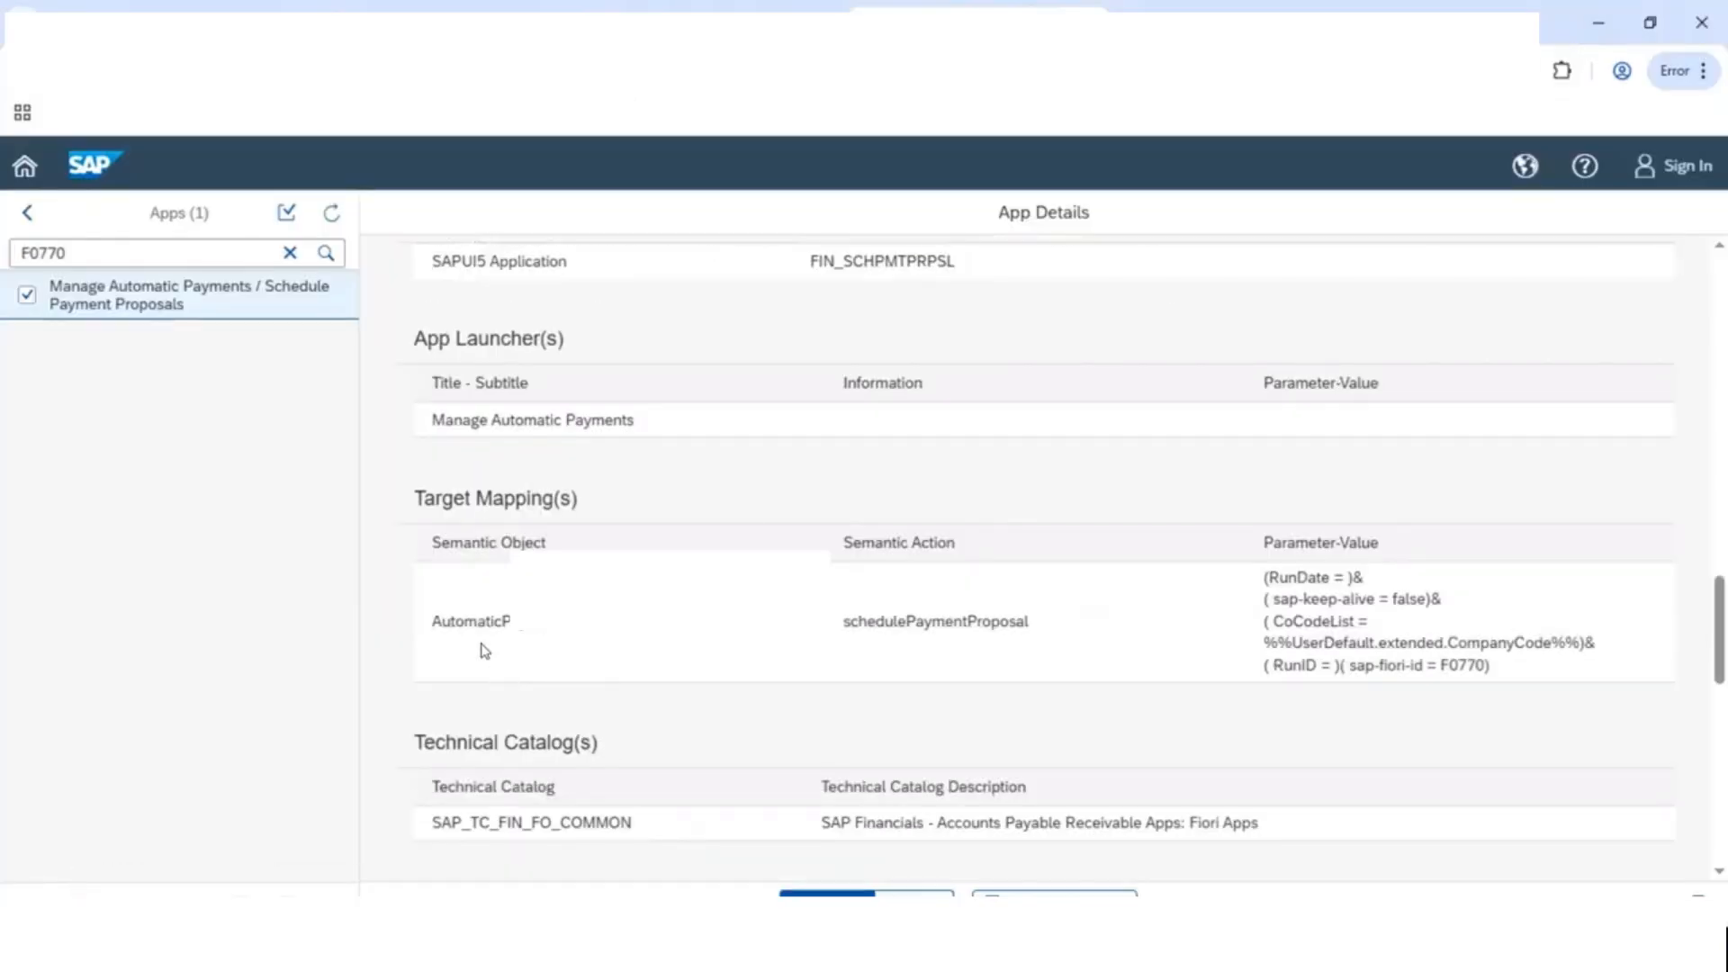
{"action": "left_click_drag", "start_coordinate": [847, 621], "coordinate": [1083, 628]}
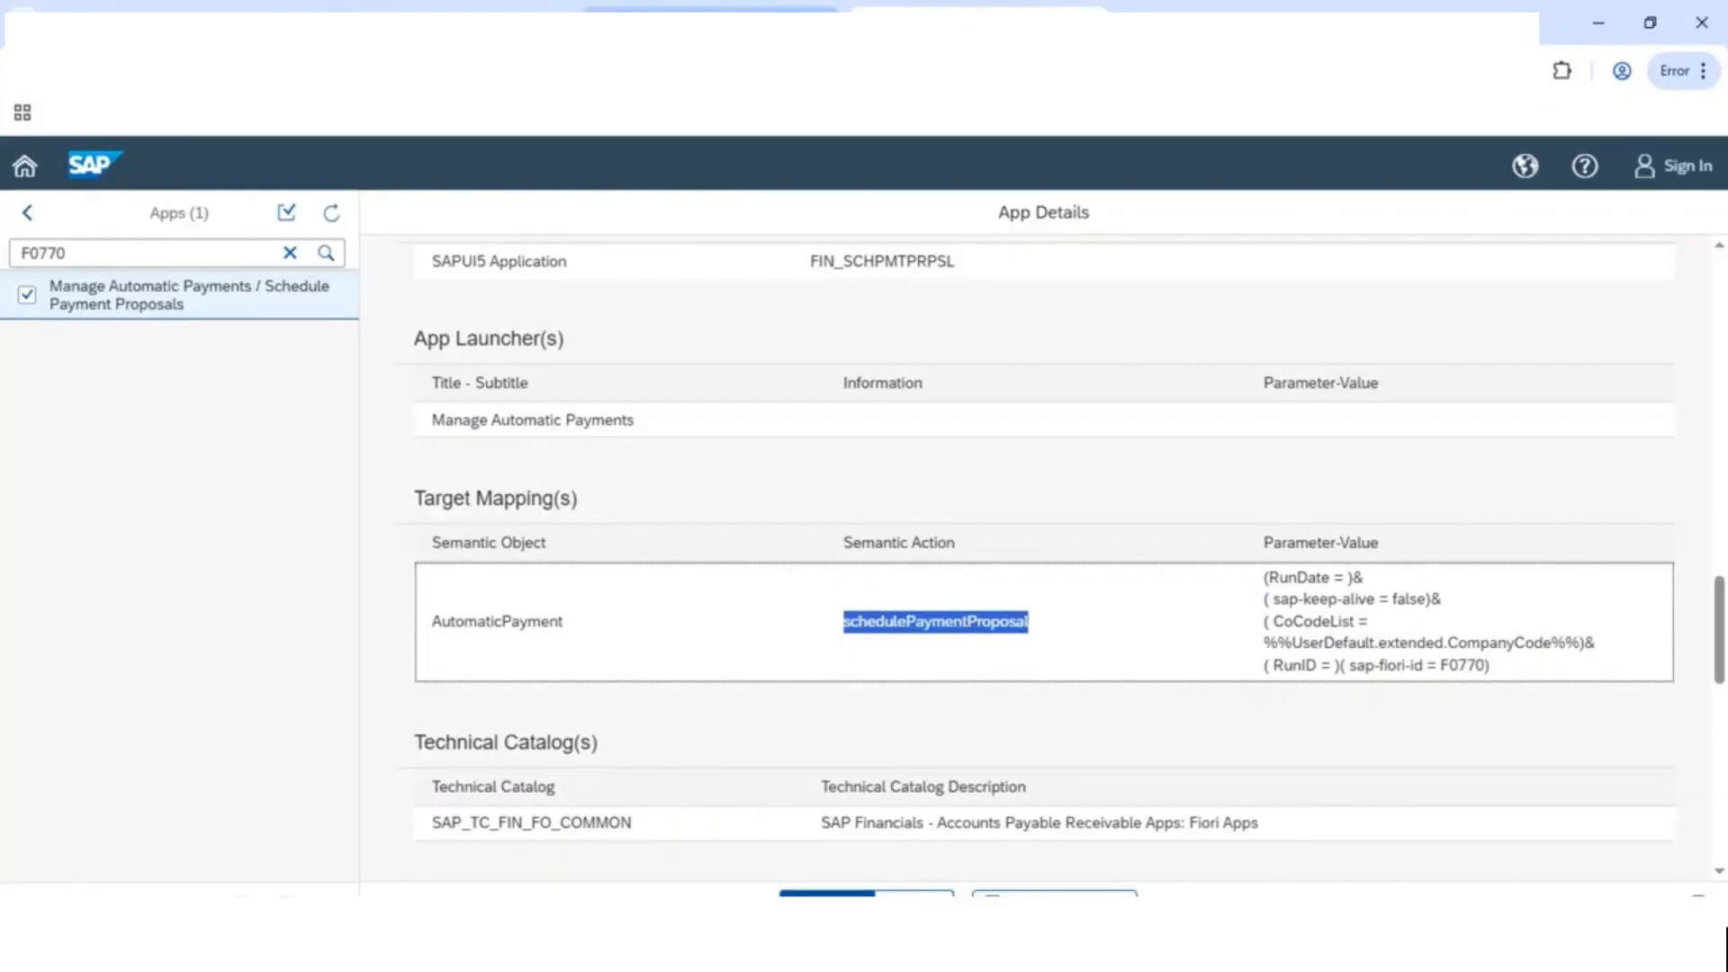
Switch back to the Launchpad Content Manager and try to find schedulePaymentProposal from the catalog list's search.
{"action": "left_click", "coordinate": [711, 7]}
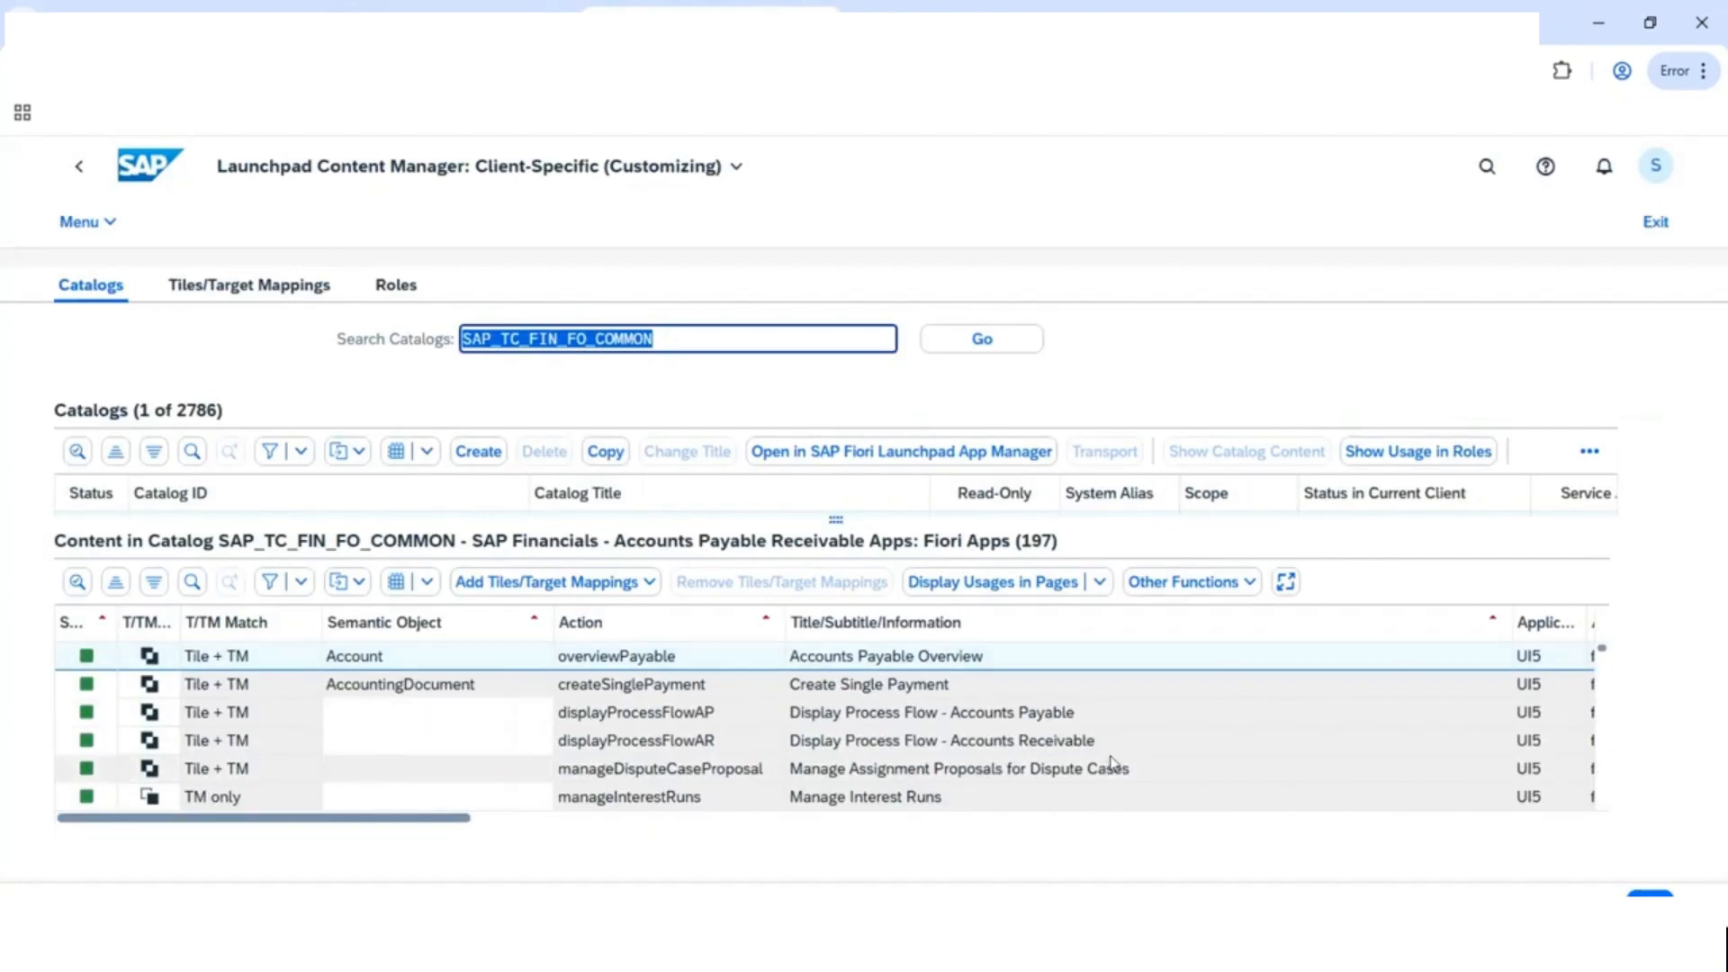
{"action": "scroll", "coordinate": [1114, 763], "scroll_direction": "down", "scroll_amount": 6}
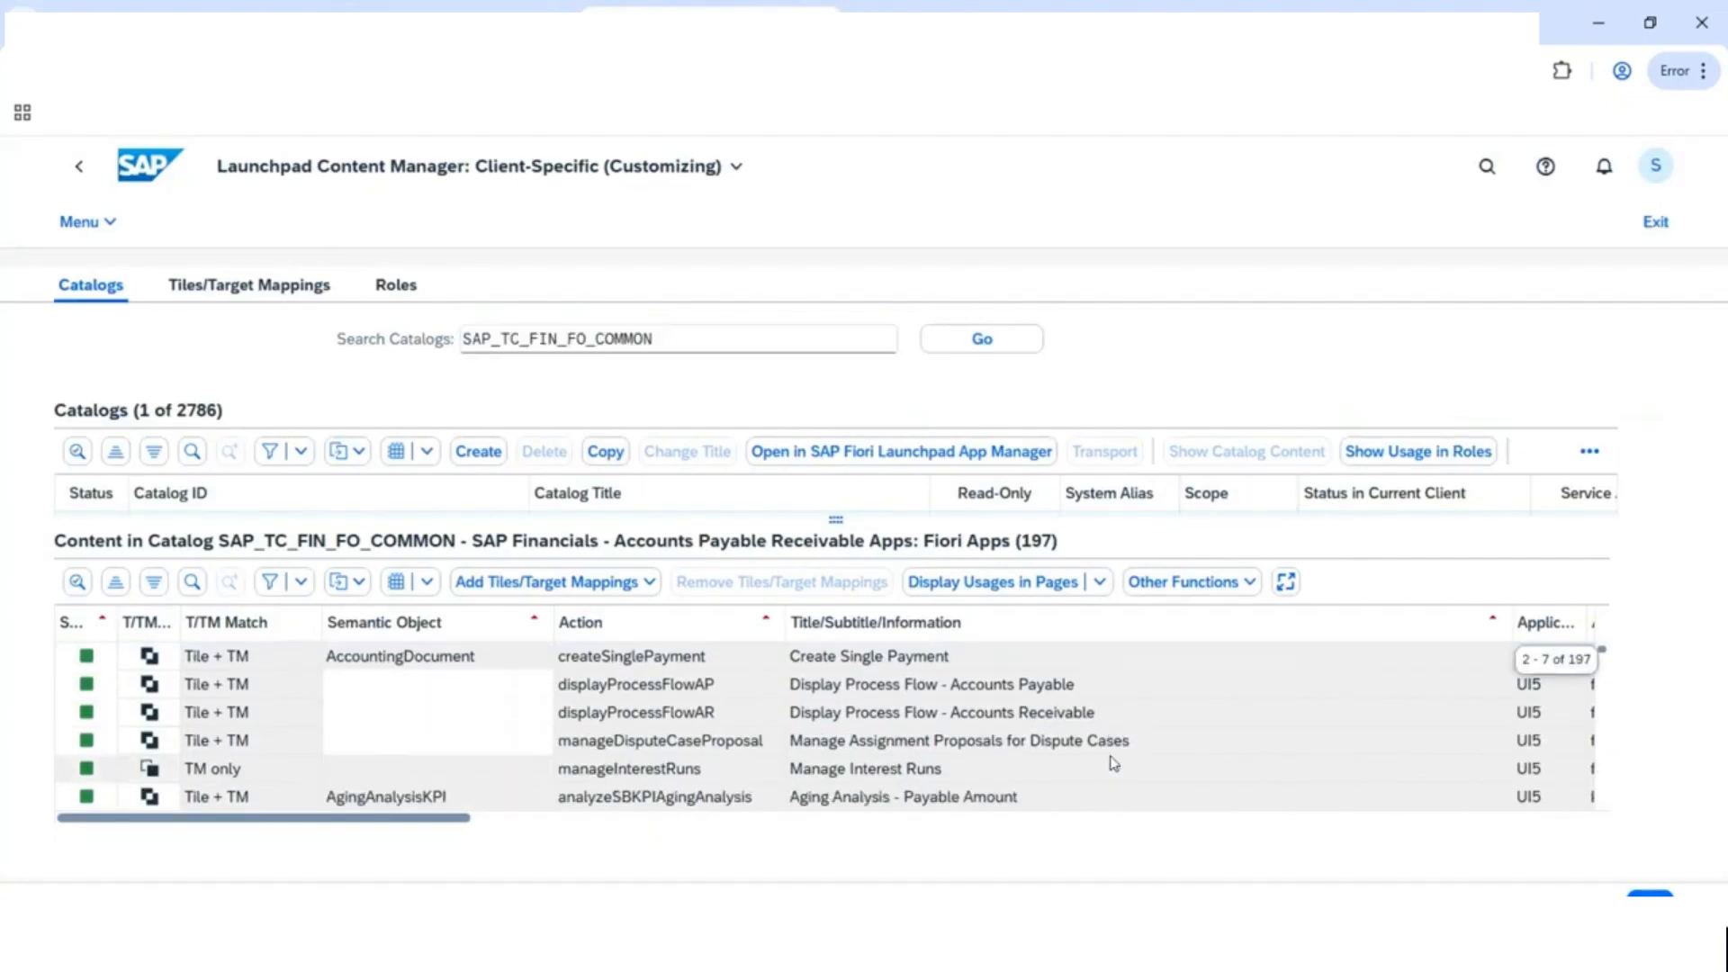
{"action": "left_click", "coordinate": [193, 453]}
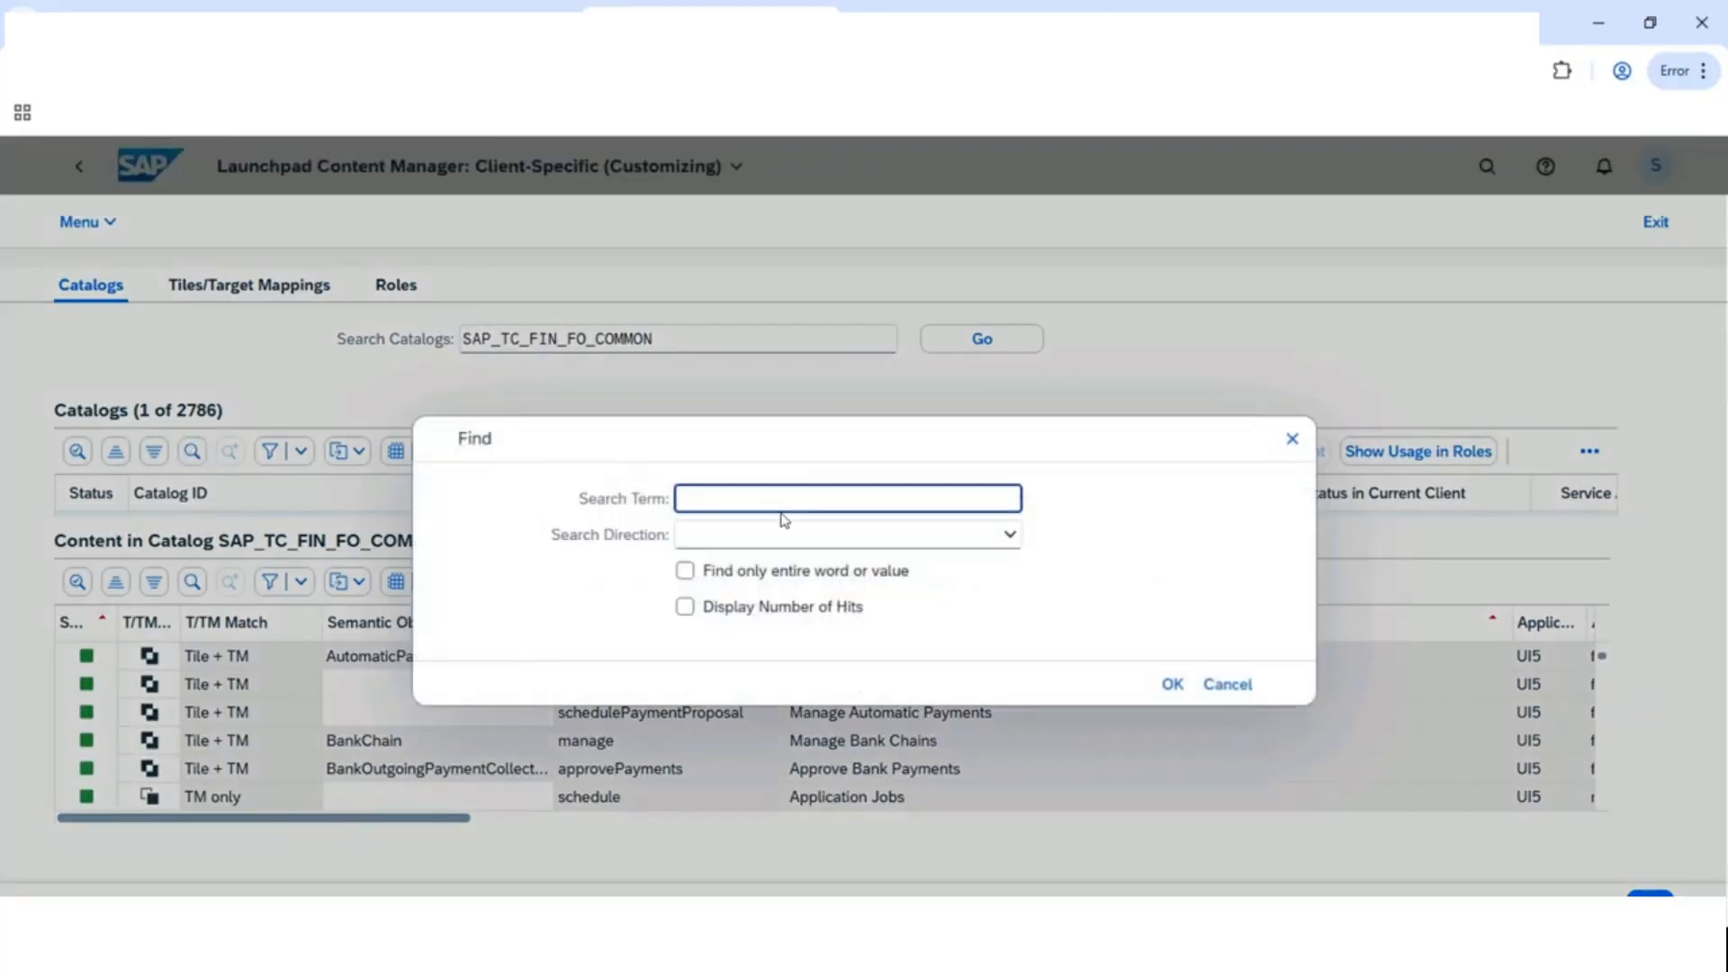
{"action": "key", "text": "ctrl+v"}
{"action": "left_click", "coordinate": [1172, 684]}
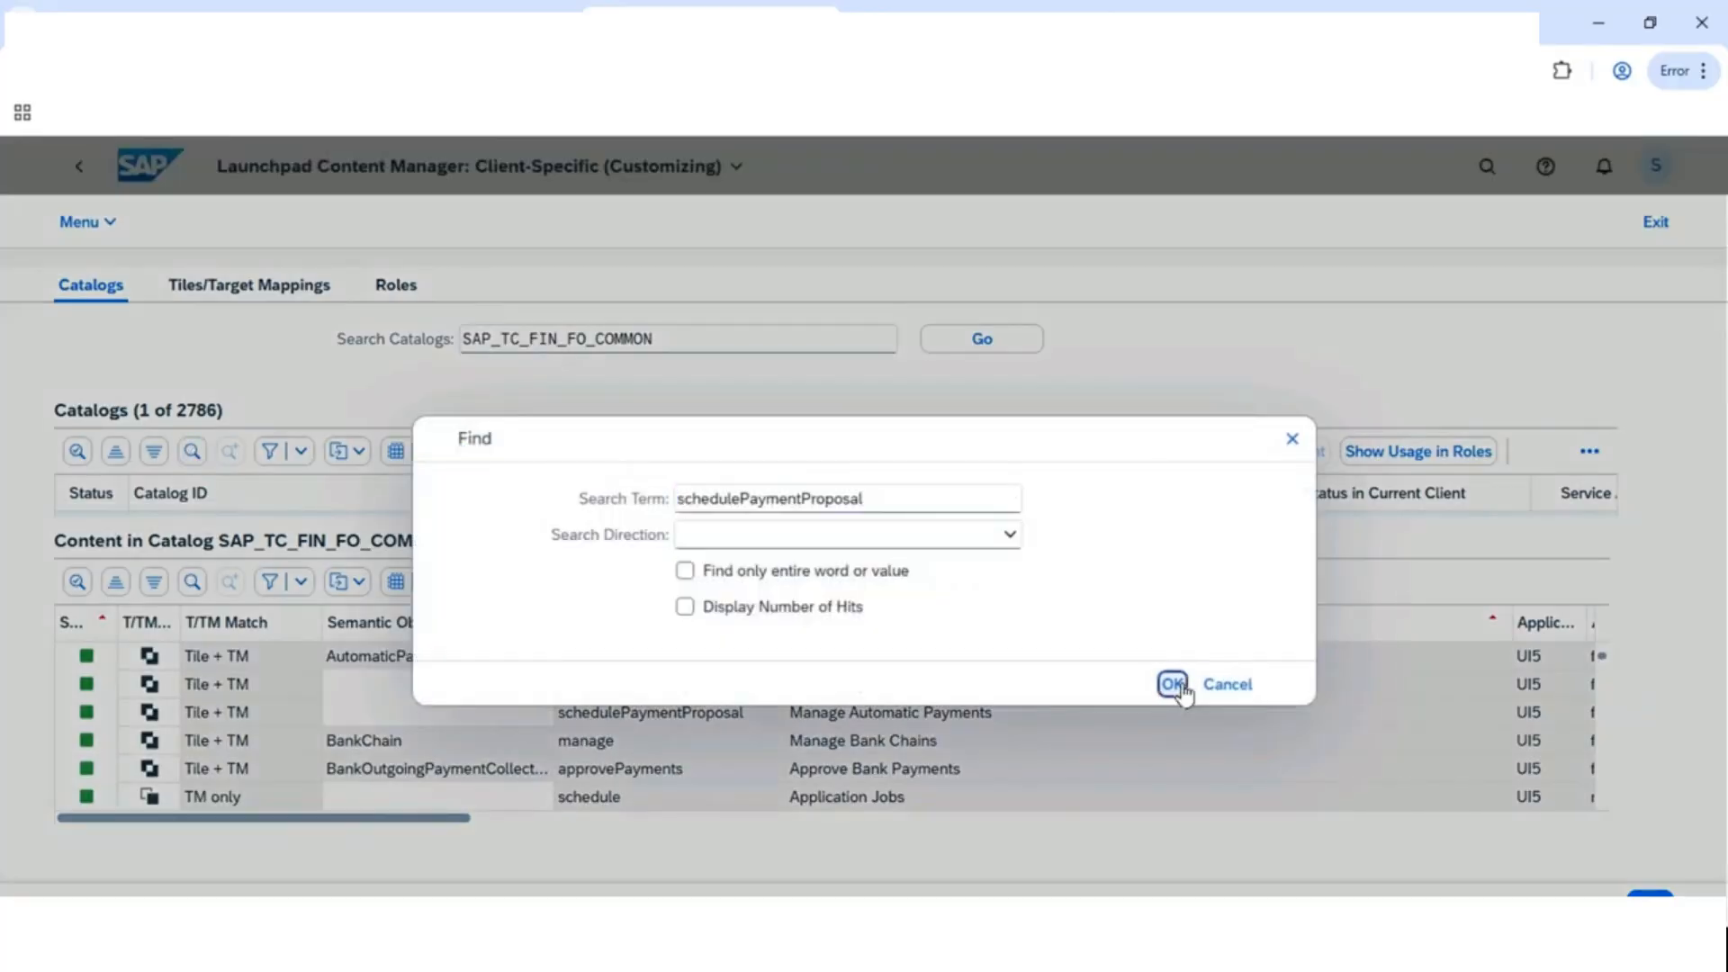
{"action": "left_click", "coordinate": [1293, 403]}
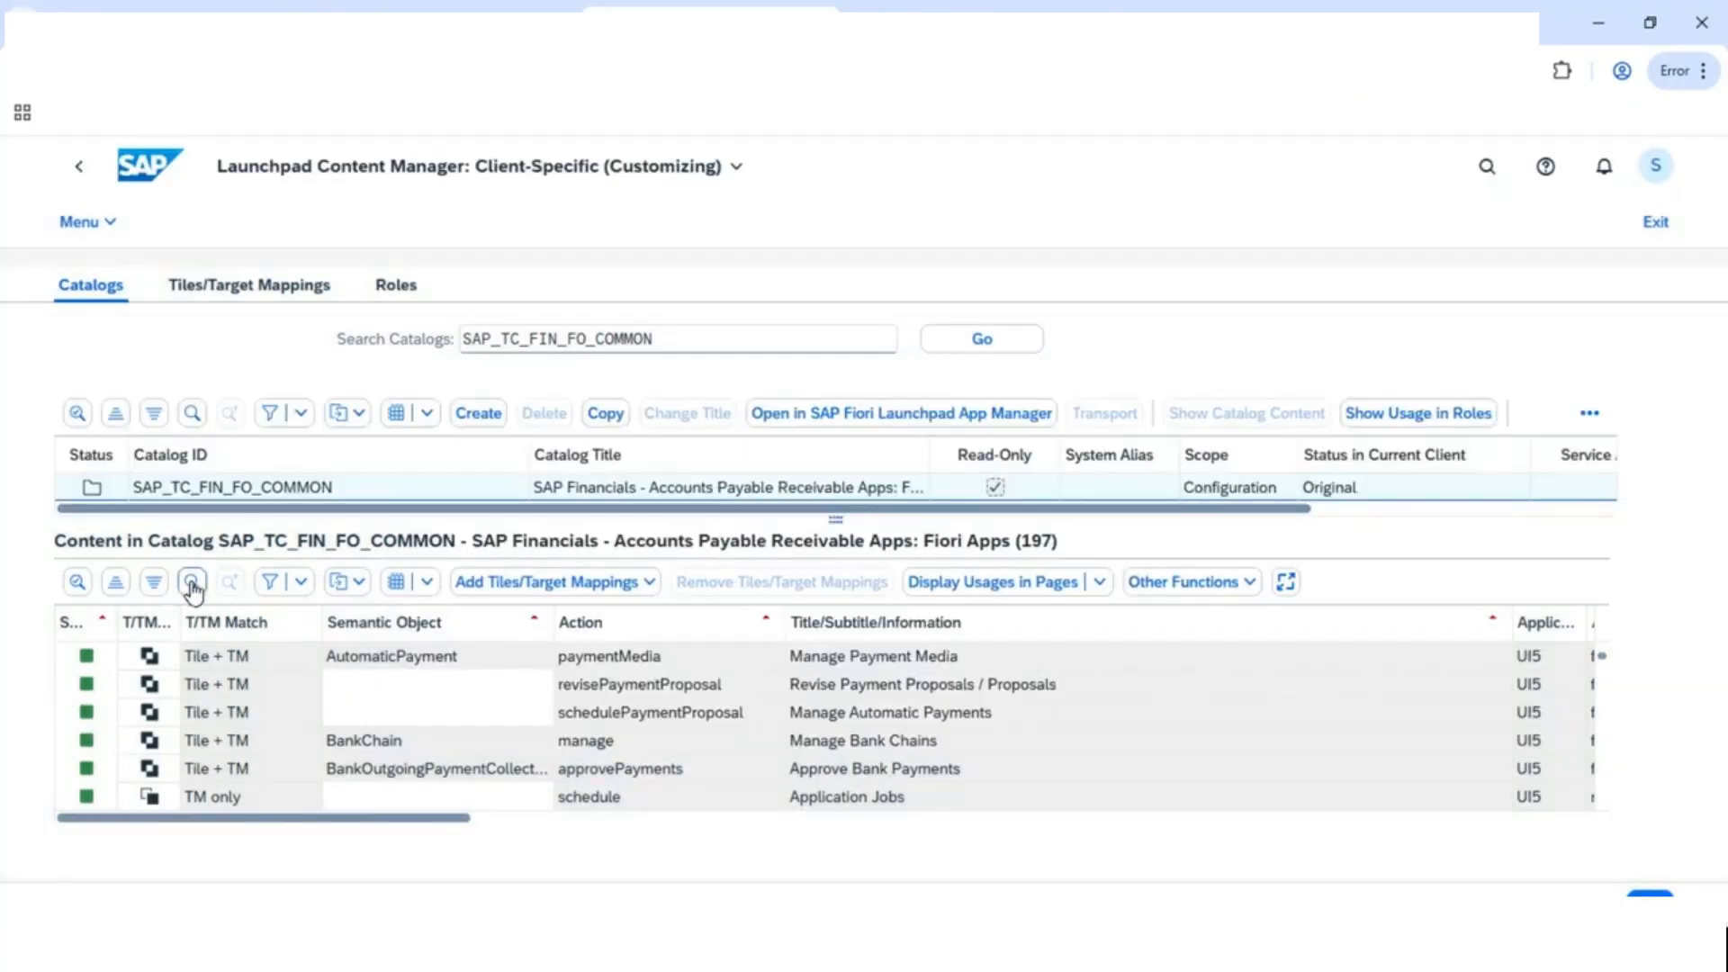
Find schedulePaymentProposal in the content list of catalog SAP_TC_FIN_FO_COMMON and check the matching row's navigation intent.
{"action": "left_click", "coordinate": [192, 584]}
{"action": "left_click", "coordinate": [1166, 685]}
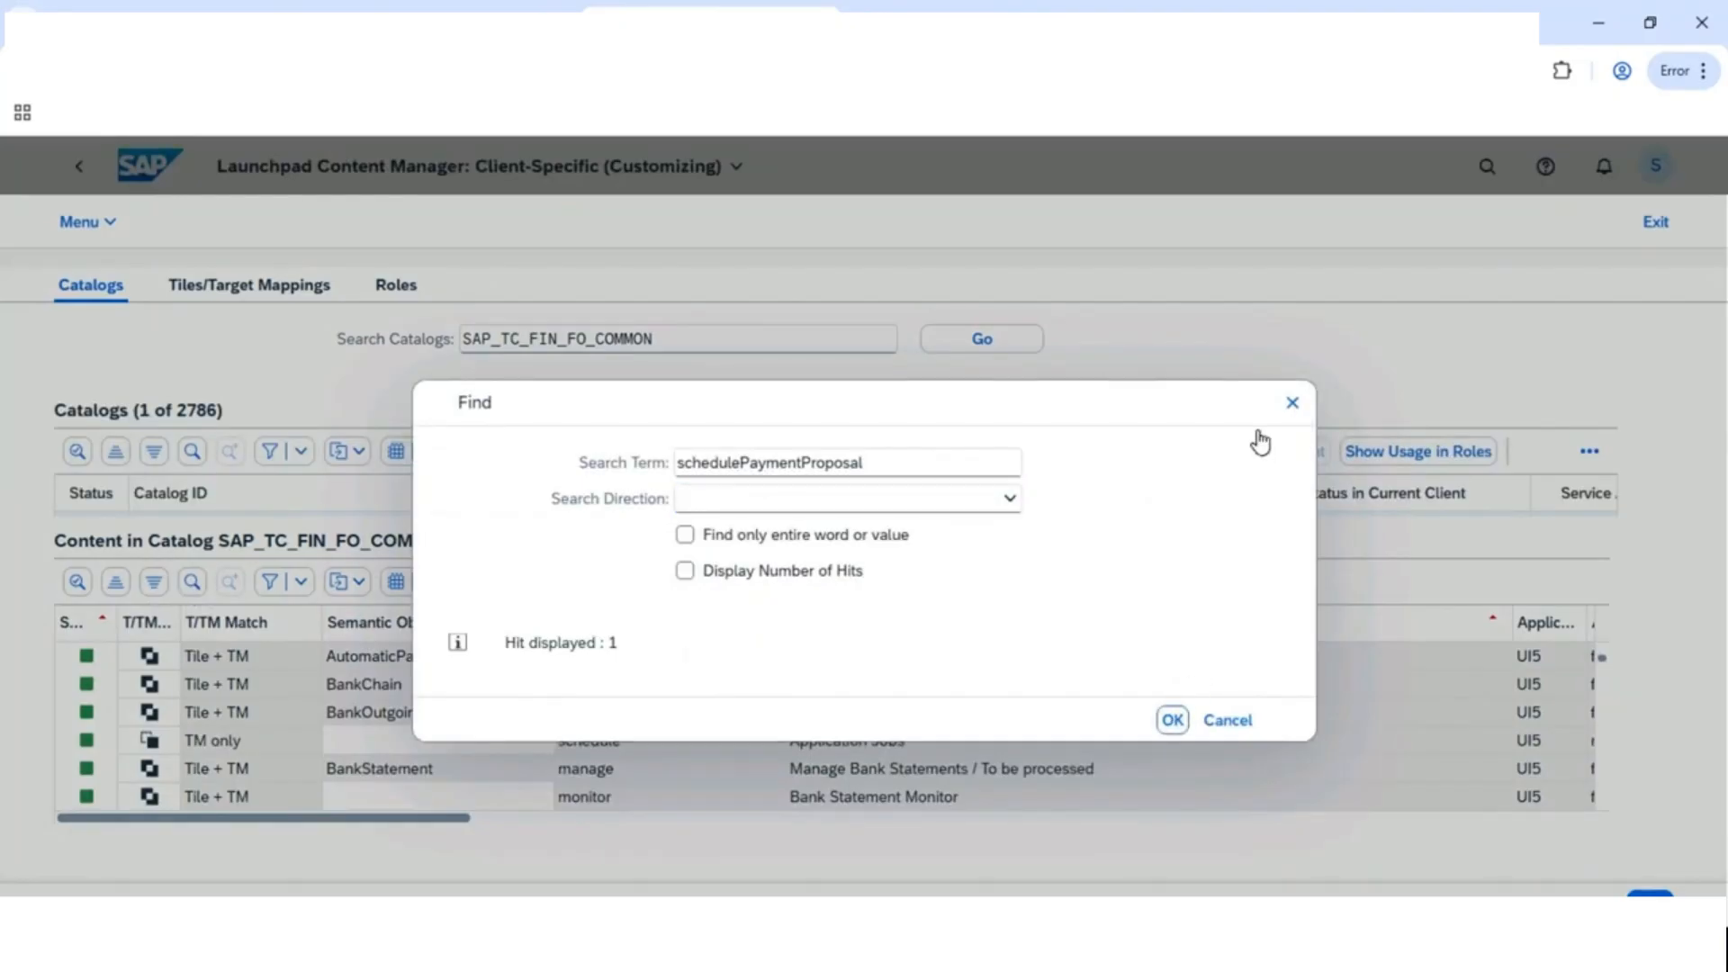
{"action": "left_click", "coordinate": [1293, 403]}
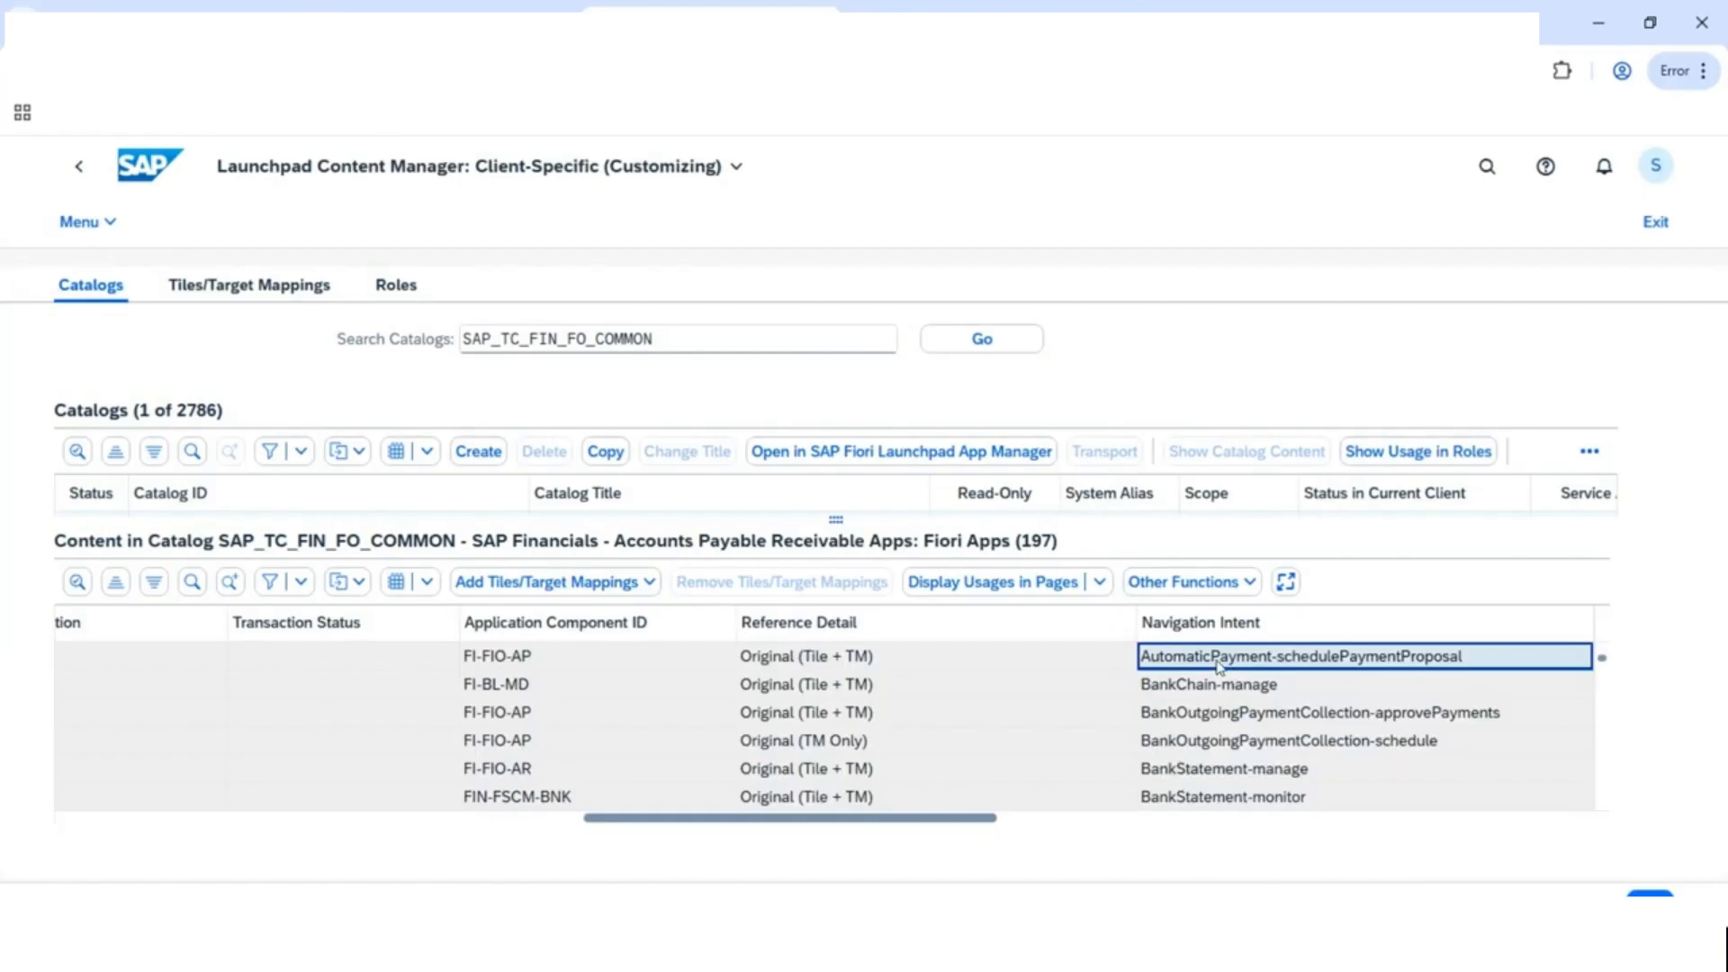
{"action": "left_click_drag", "start_coordinate": [943, 820], "coordinate": [312, 848]}
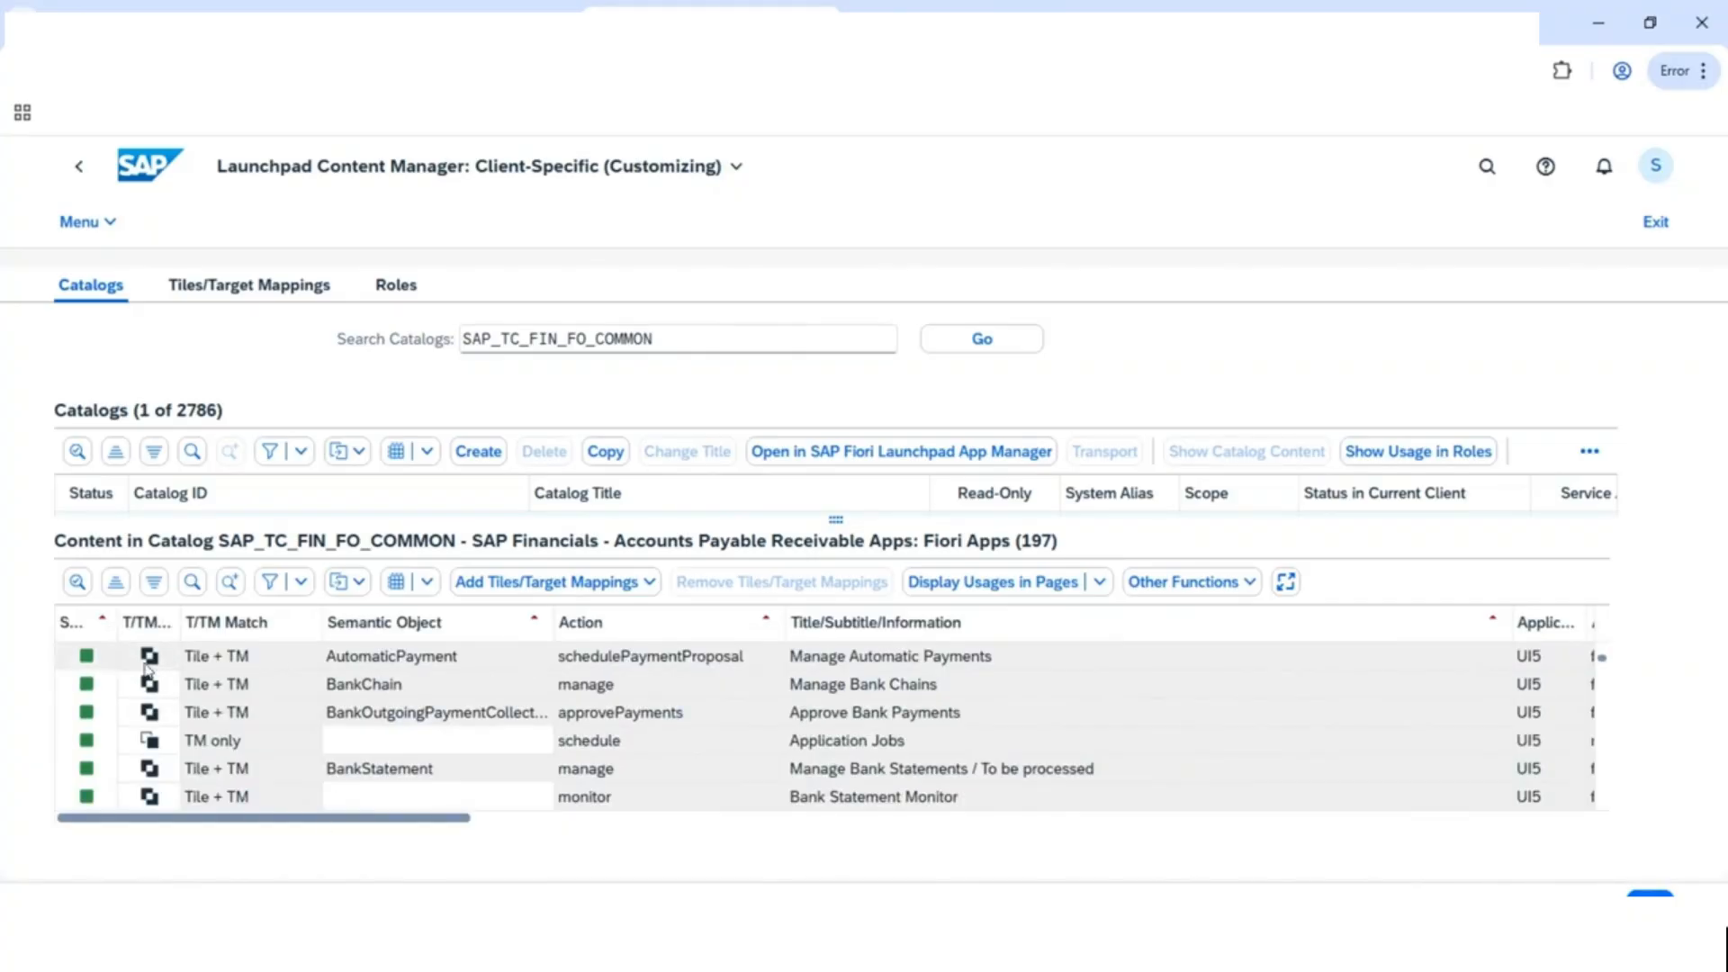
Select the Manage Automatic Payments row in SAP_TC_FIN_FO_COMMON and start adding its tile and target mapping to another catalog.
{"action": "left_click", "coordinate": [74, 664]}
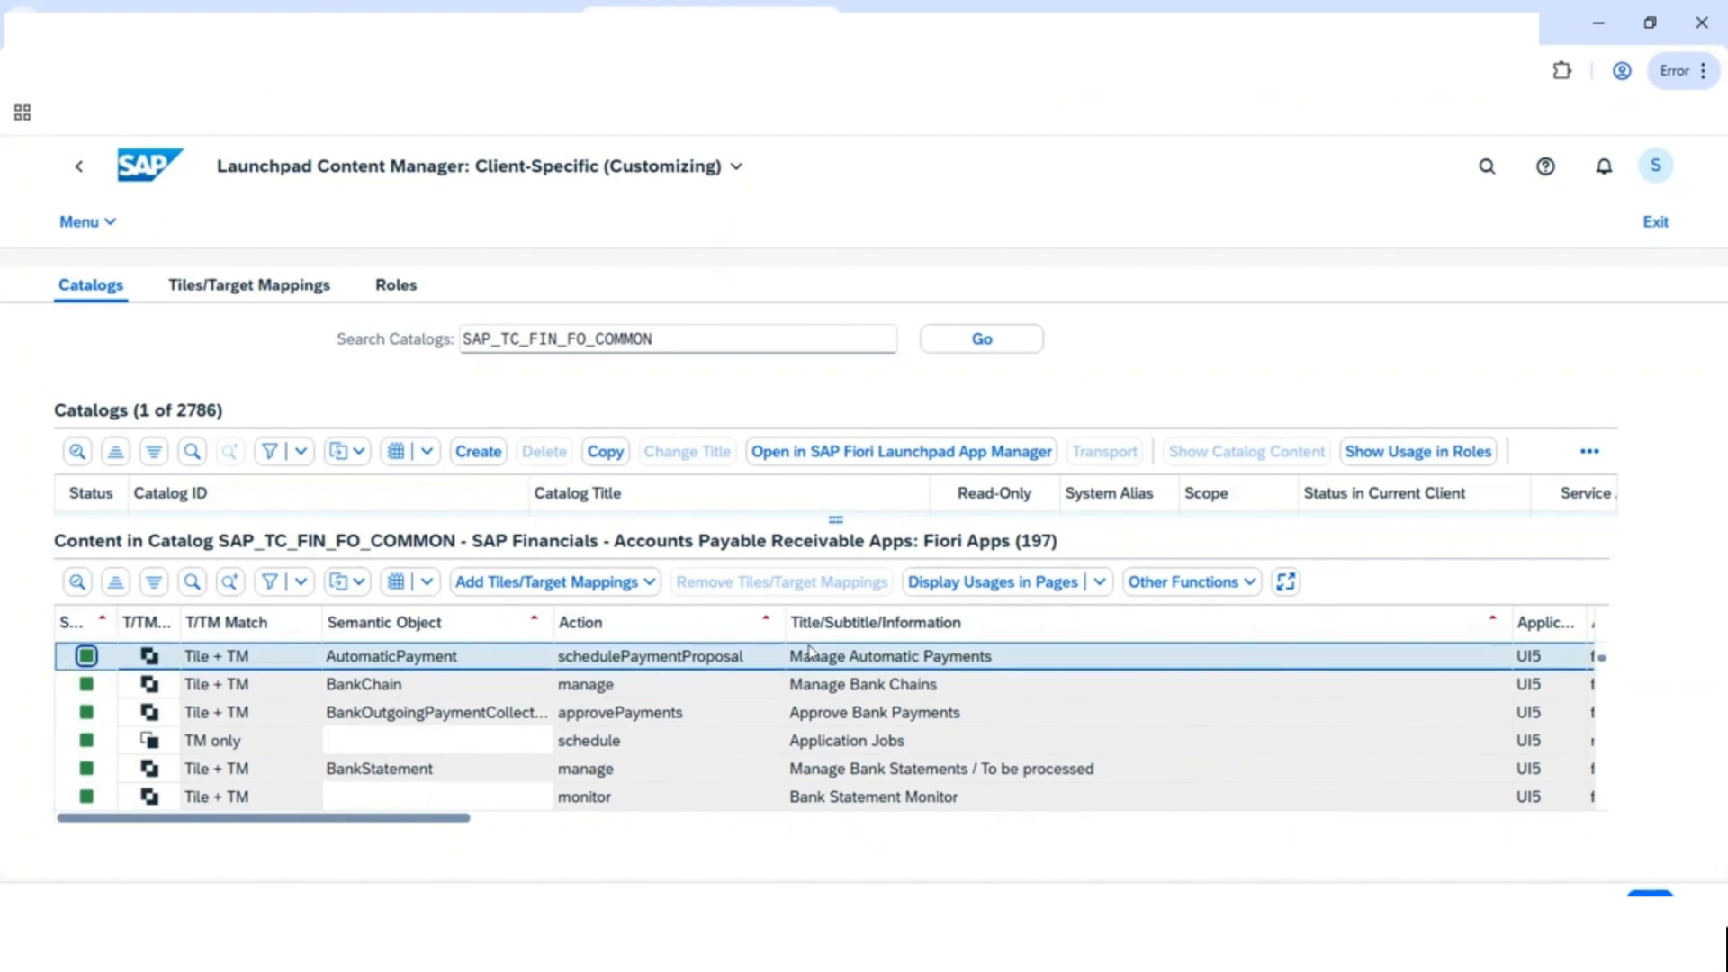
{"action": "left_click", "coordinate": [648, 591]}
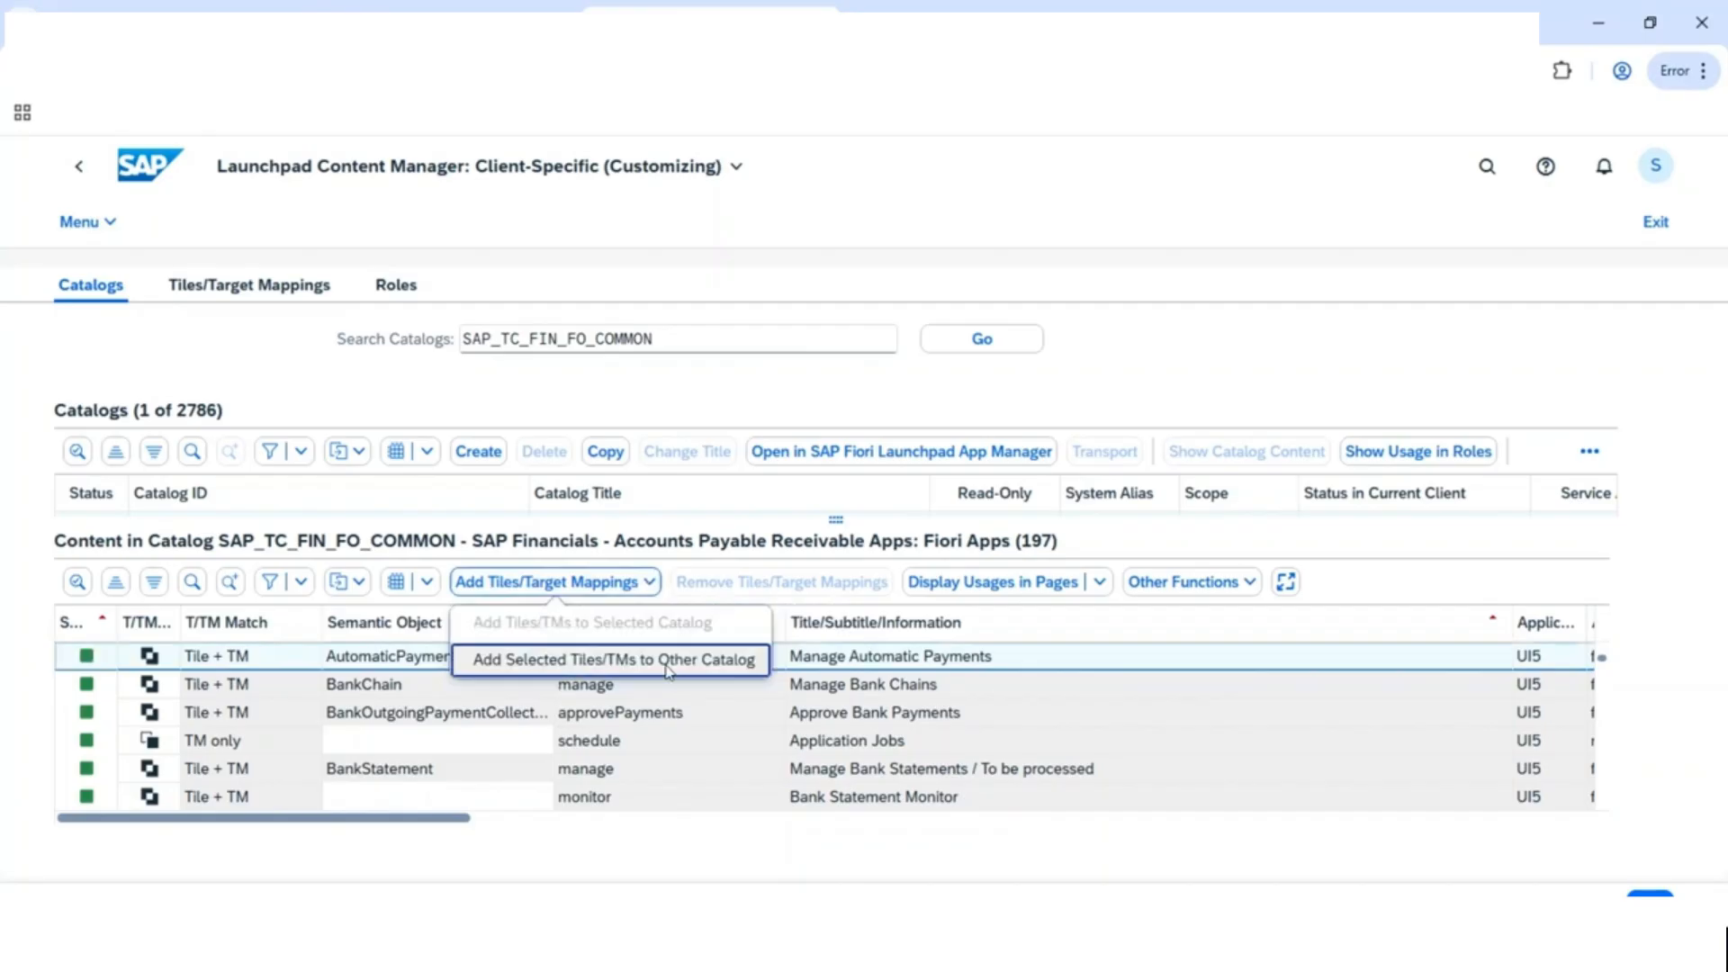
{"action": "left_click", "coordinate": [667, 668]}
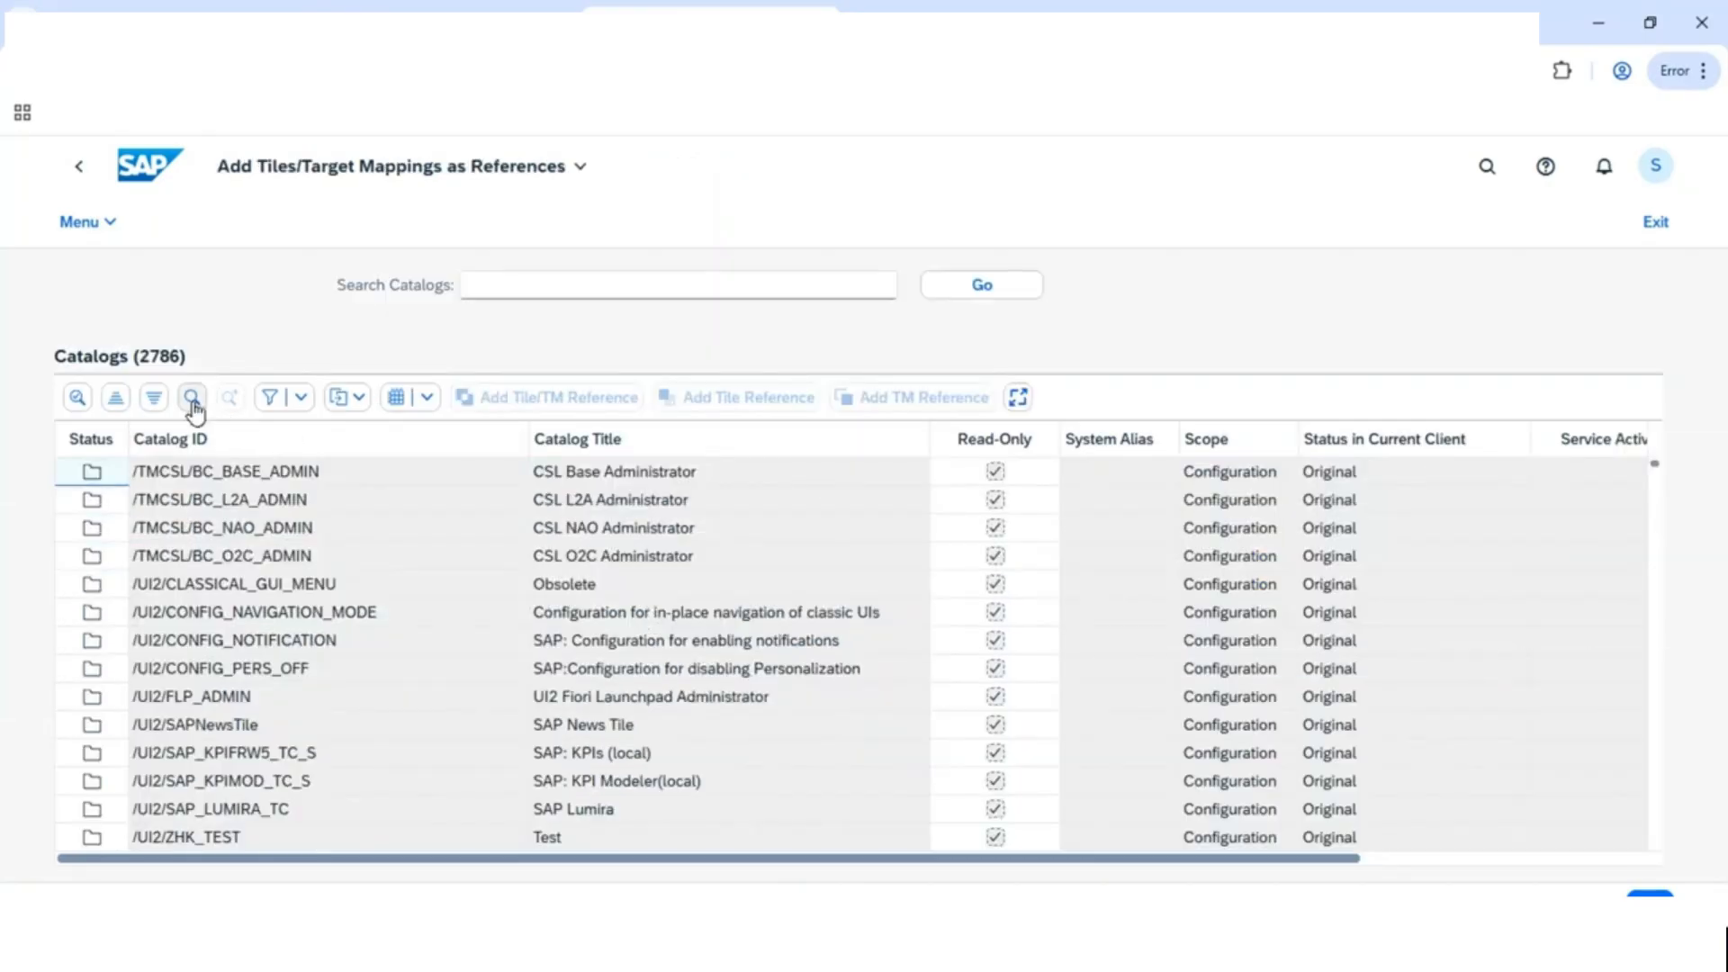
Copy the custom catalog ID of app F0770 from the Excel sheet and search the target catalogs for ZTC_CUSTOM_cm.
{"action": "left_click", "coordinate": [509, 286]}
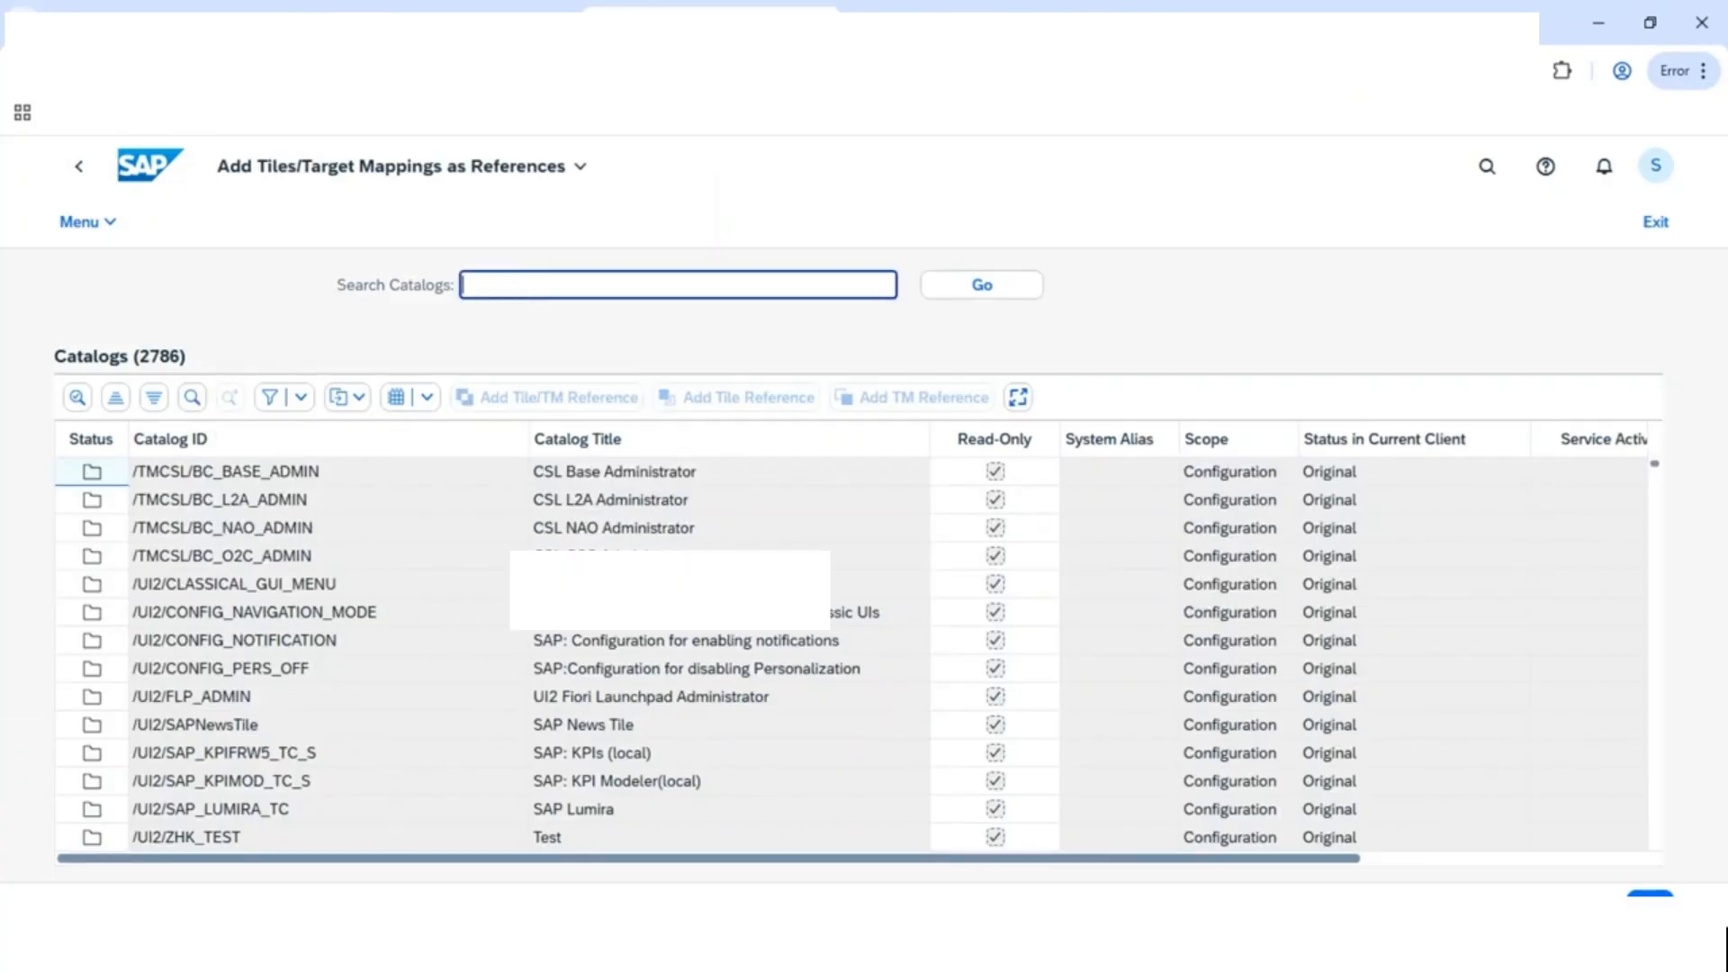
{"action": "key", "text": "alt+Tab"}
{"action": "left_click", "coordinate": [835, 400]}
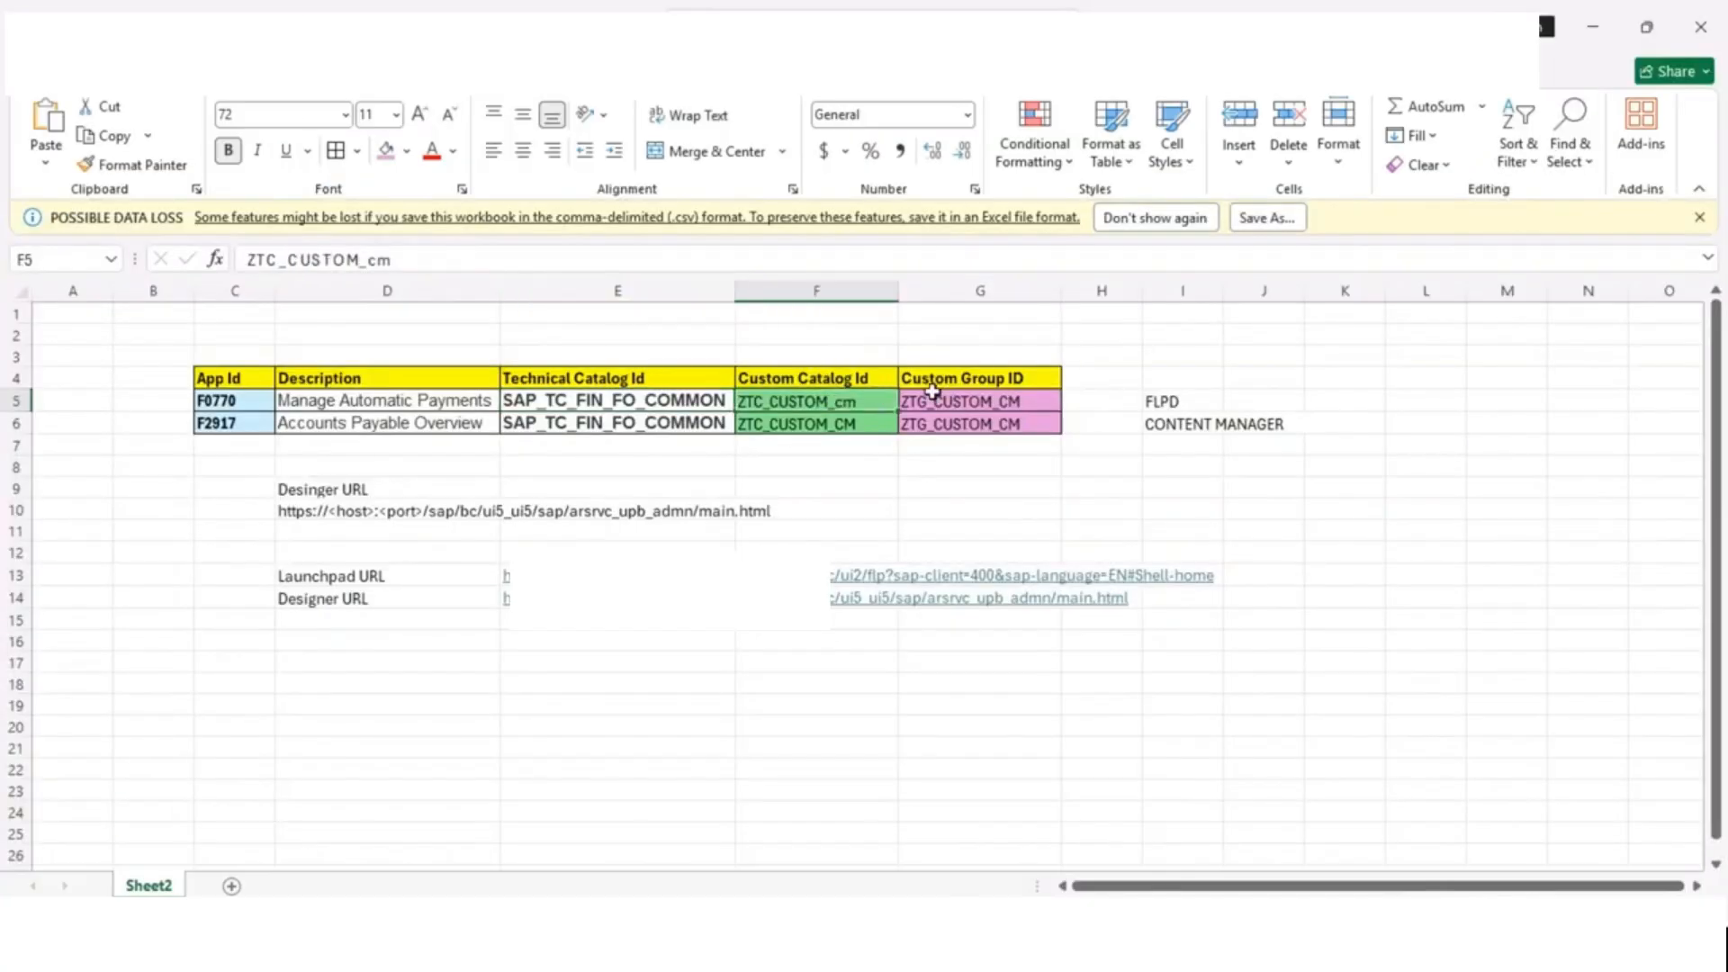
{"action": "left_click_drag", "start_coordinate": [396, 263], "coordinate": [182, 255]}
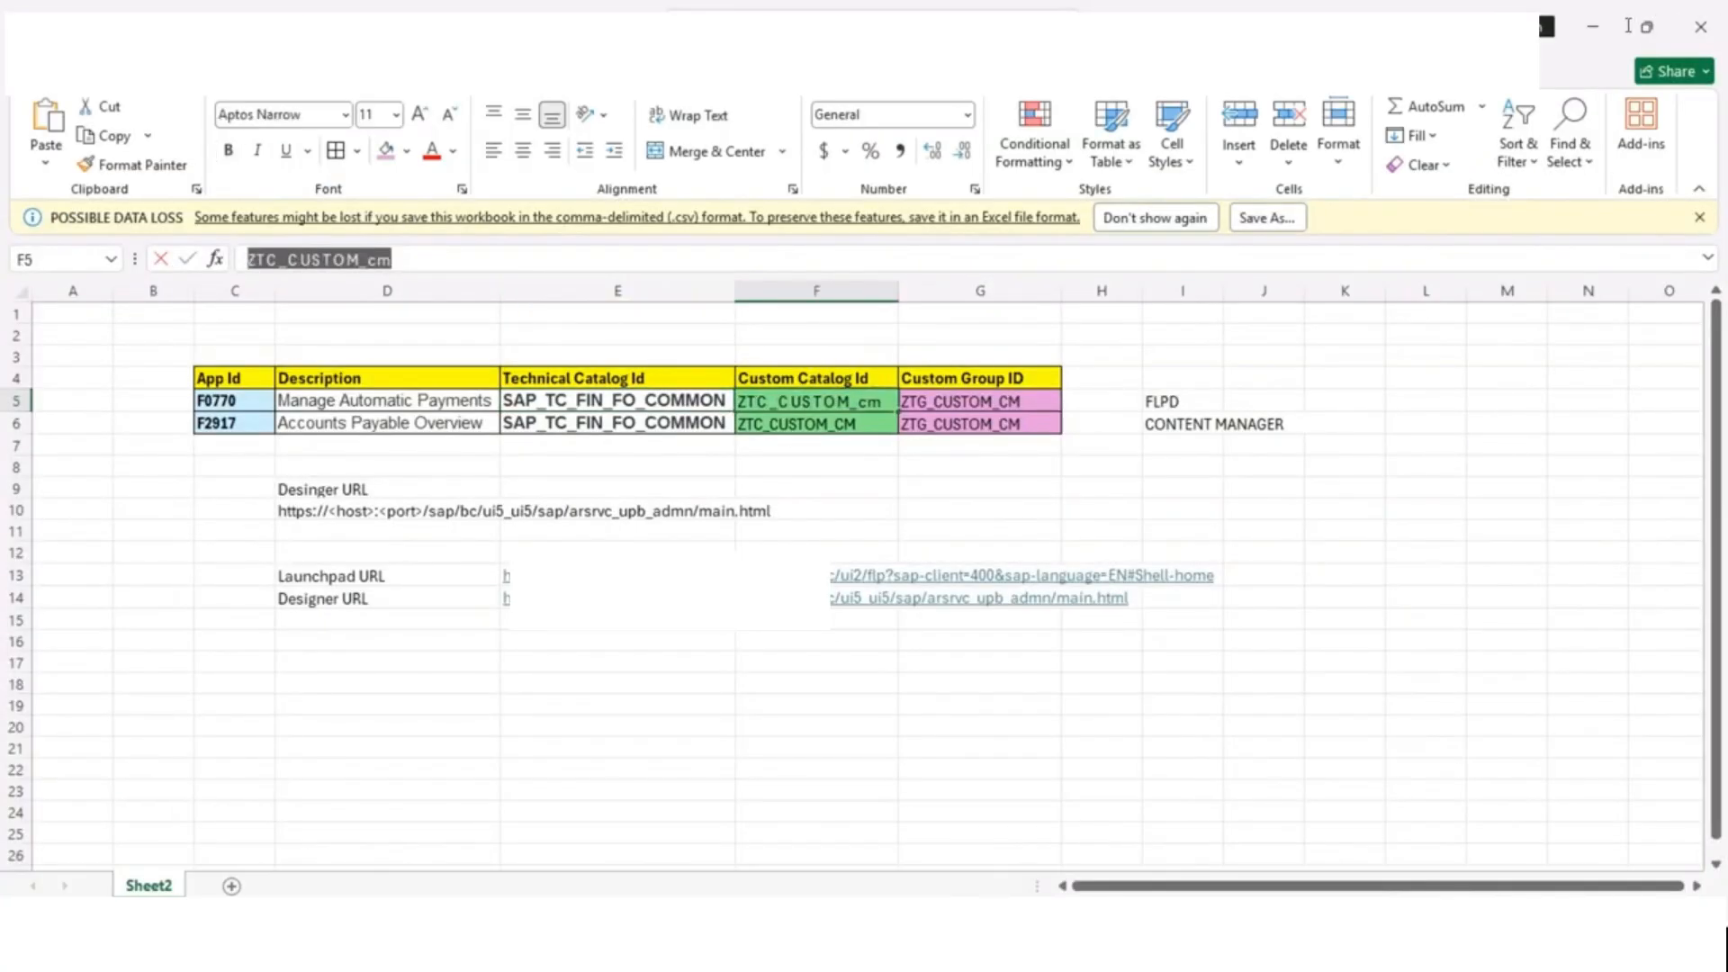
{"action": "key", "text": "ctrl+c"}
{"action": "key", "text": "alt+Tab"}
{"action": "key", "text": "ctrl+v"}
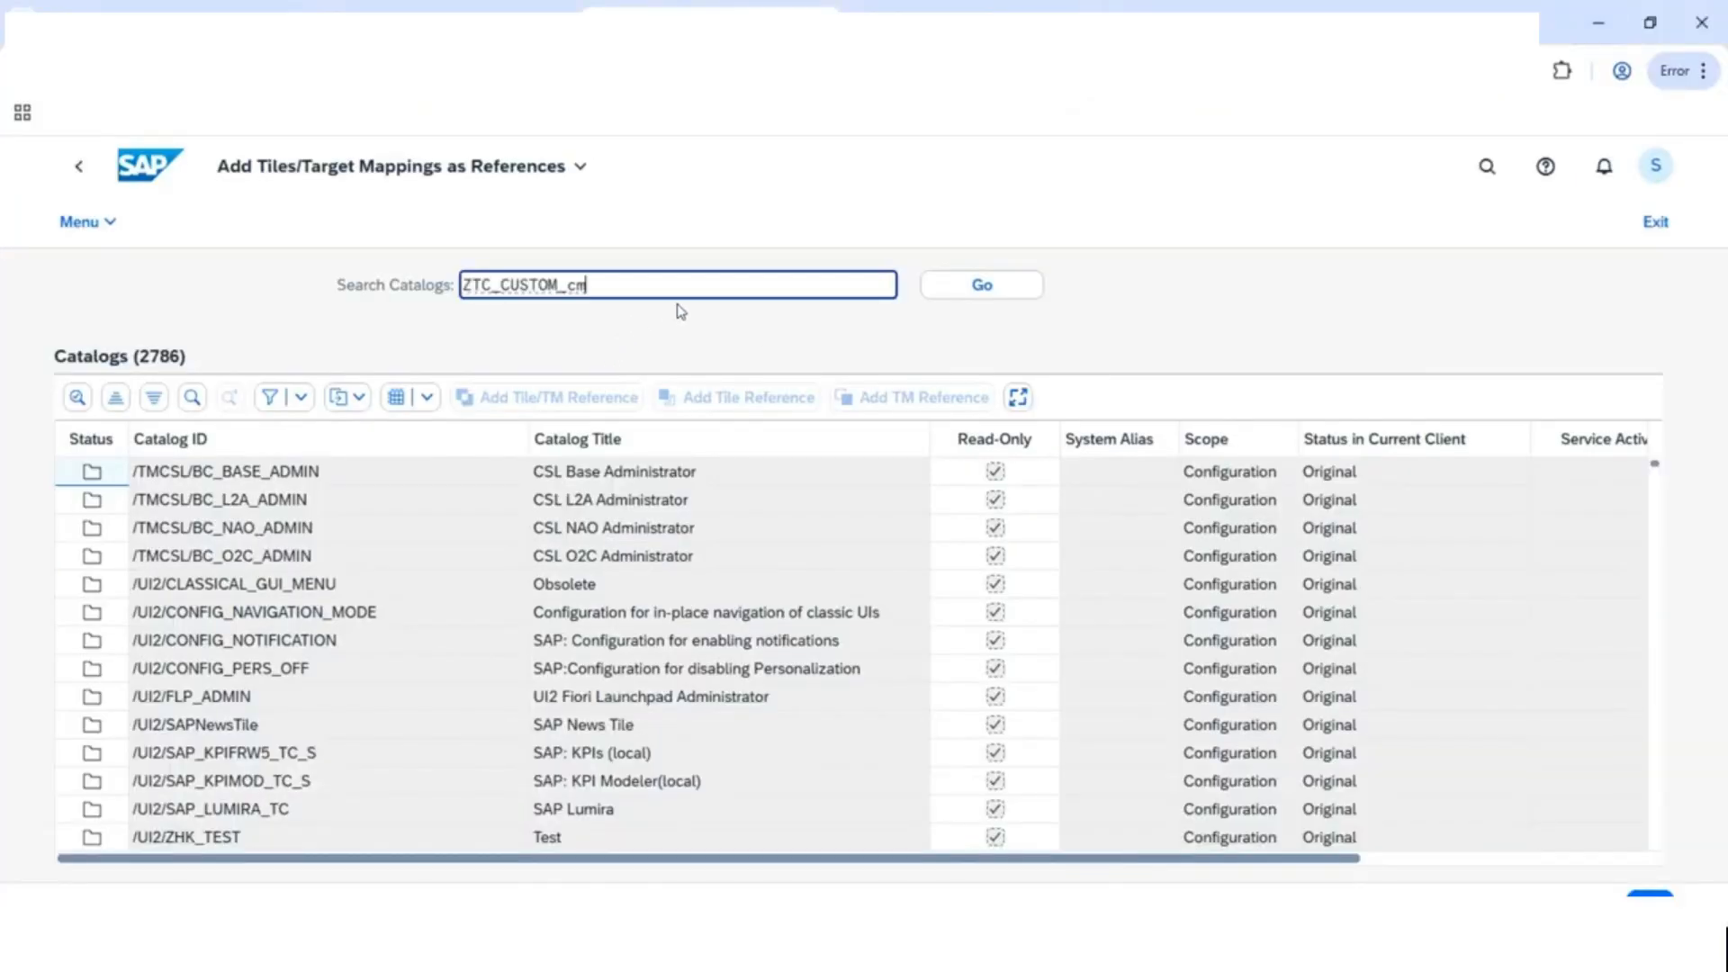
{"action": "left_click", "coordinate": [936, 284]}
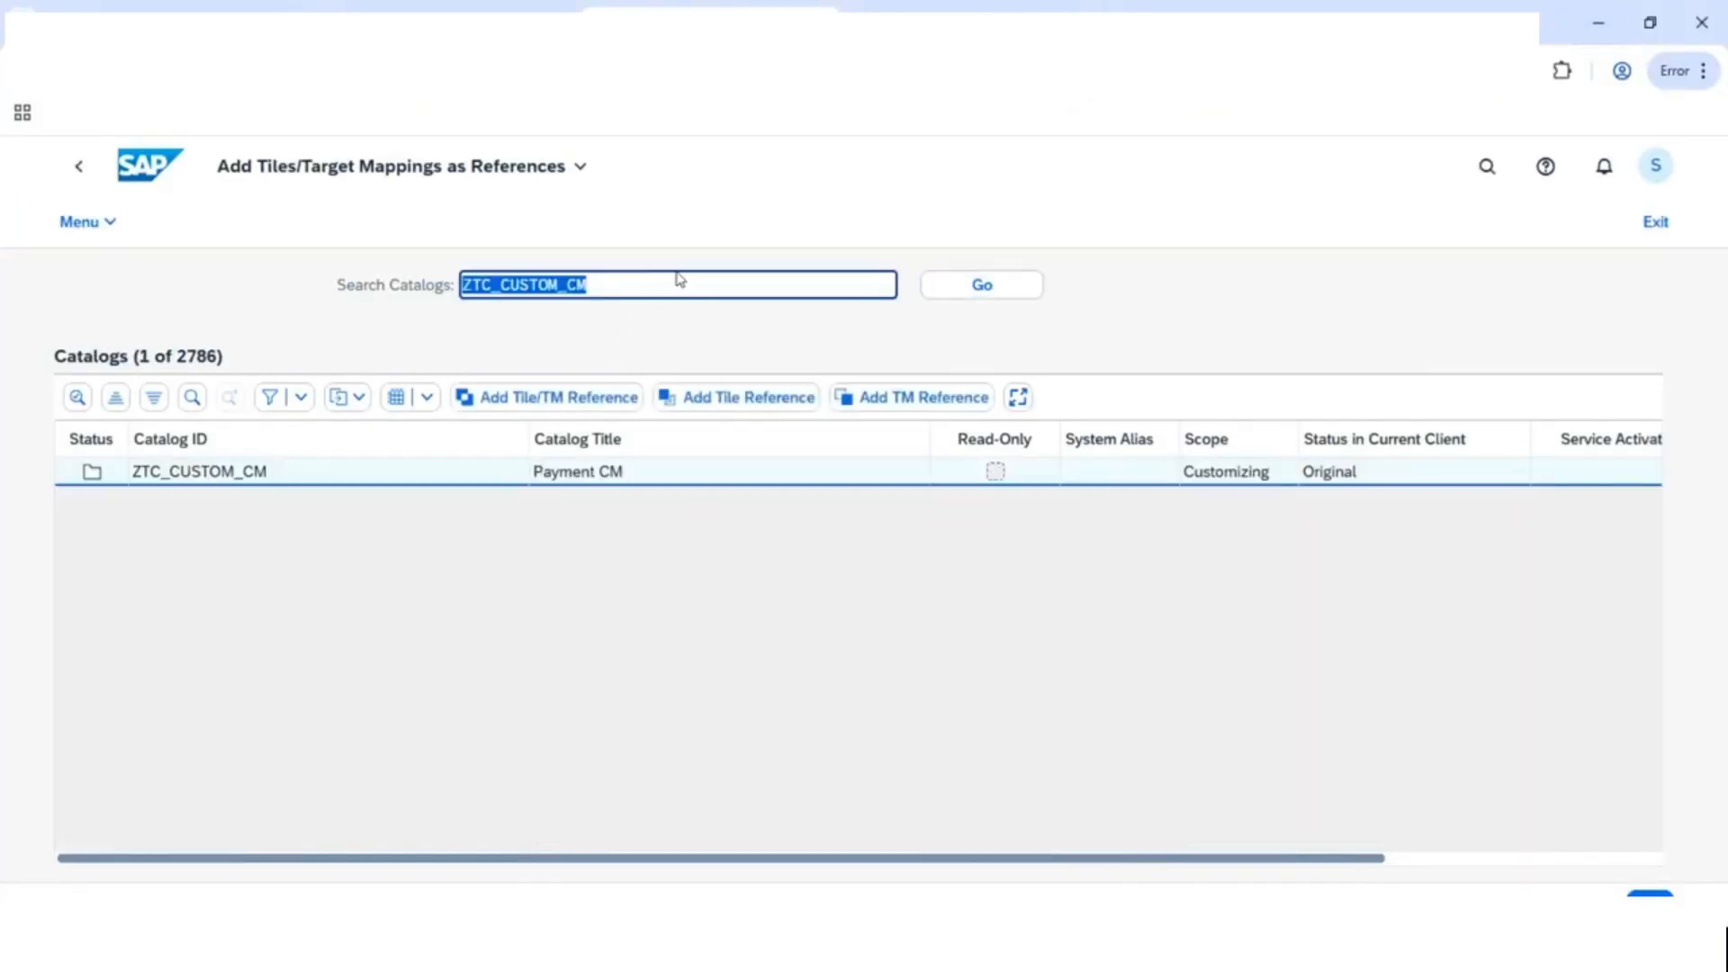
Add the selected payment app to catalog ZTC_CUSTOM_CM as a combined tile and target mapping reference.
{"action": "left_click", "coordinate": [93, 475]}
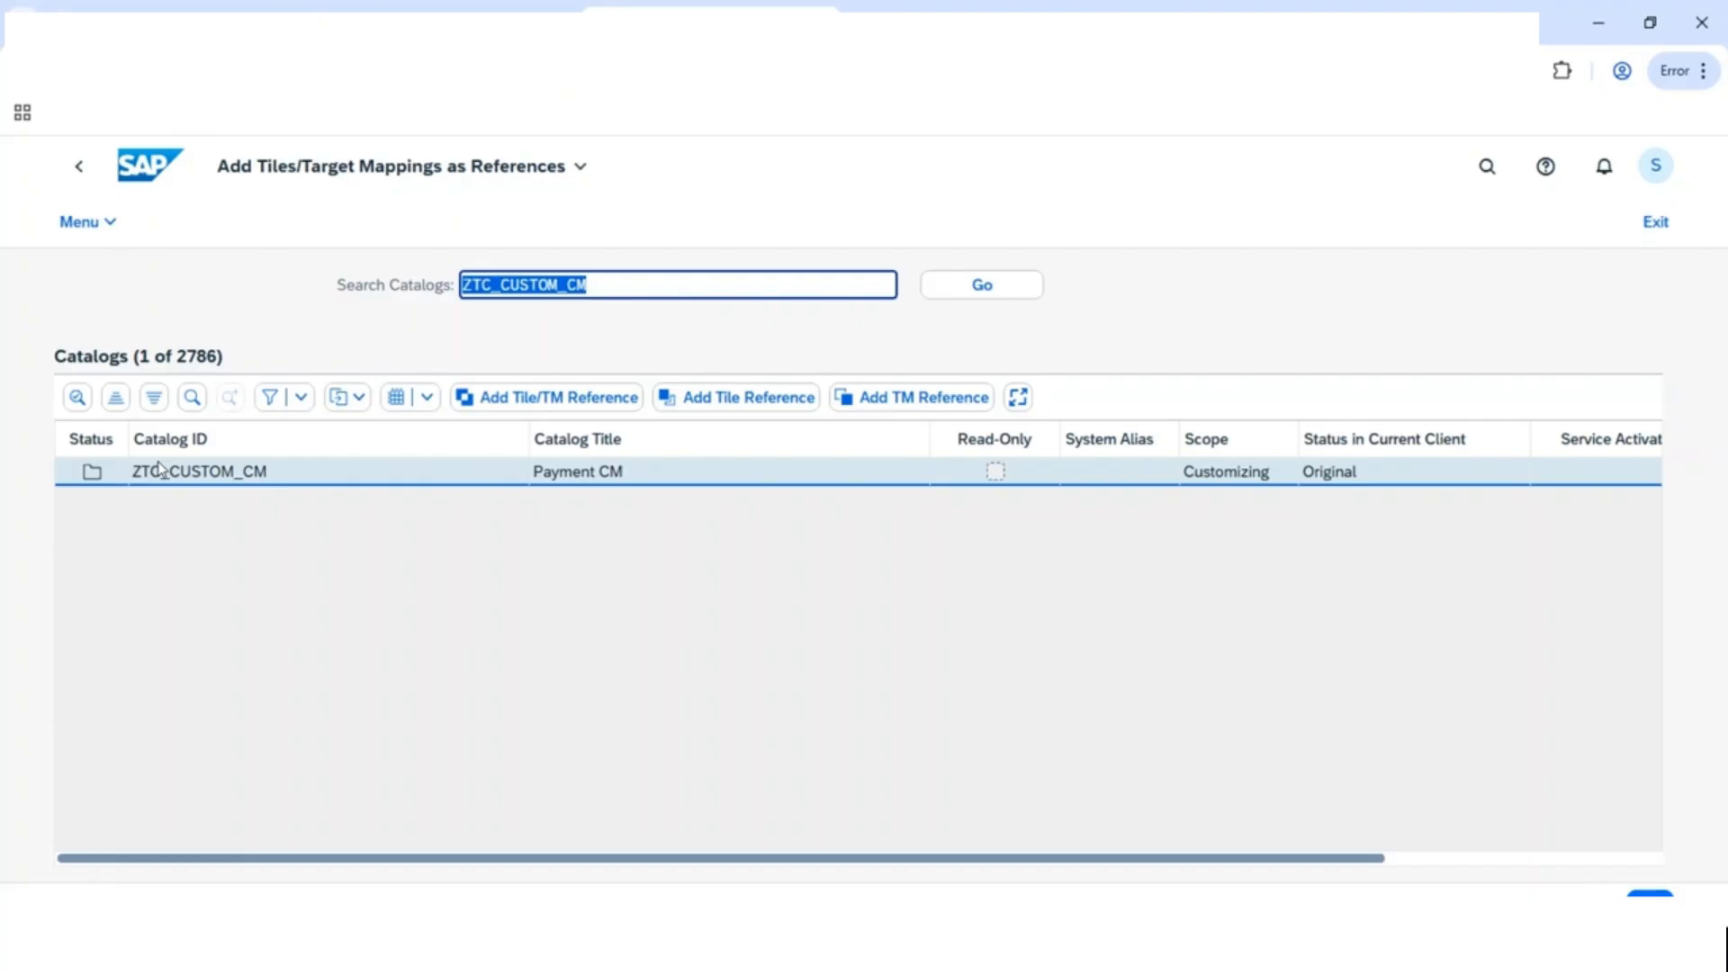
{"action": "left_click", "coordinate": [278, 477]}
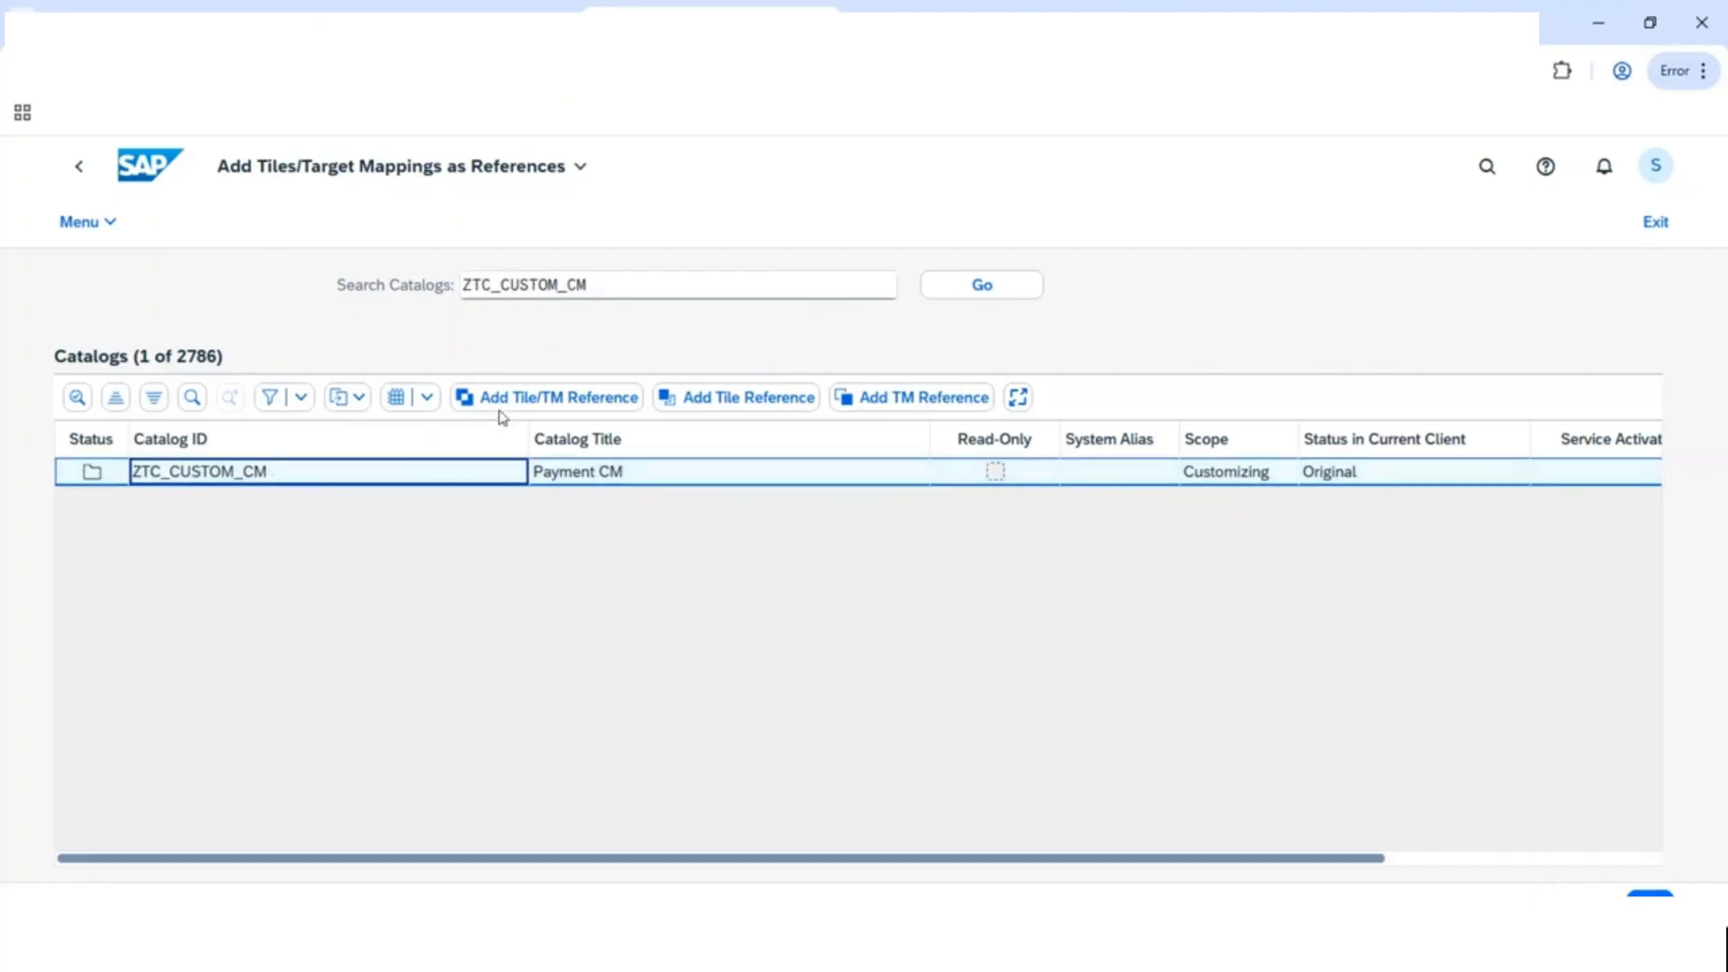
{"action": "left_click", "coordinate": [593, 412]}
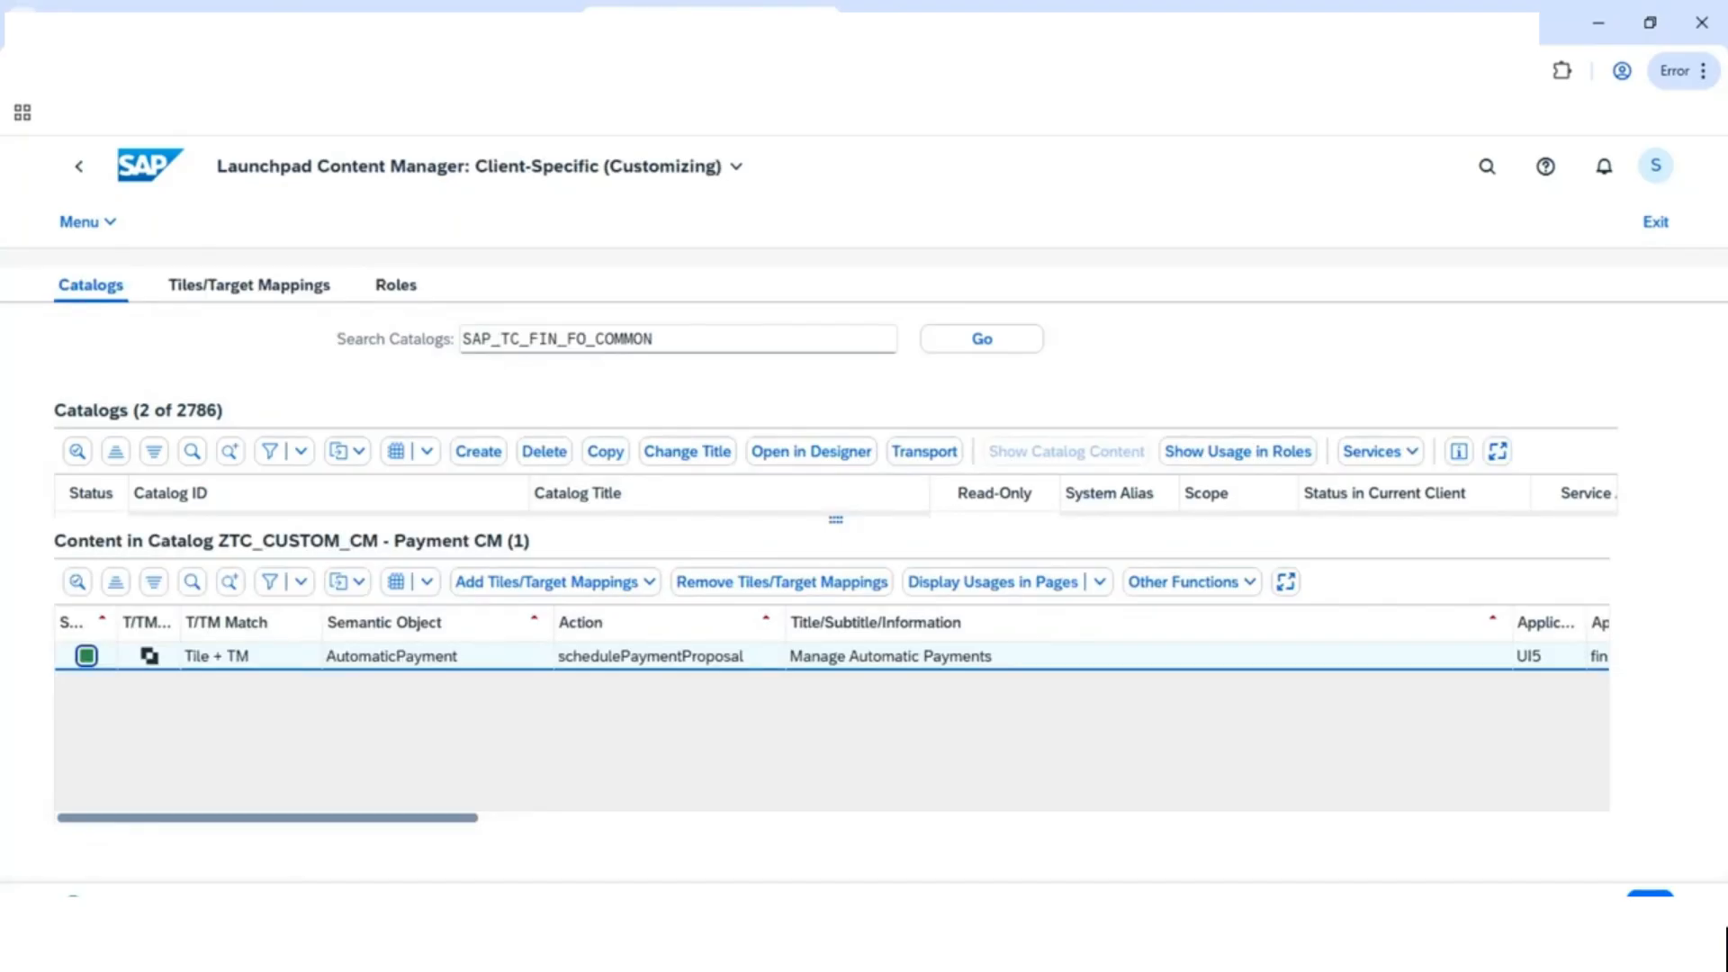
Replace the catalog search term with ZTC_CUSTOM_cm and run the search to display the custom catalog's content.
{"action": "left_click", "coordinate": [670, 338]}
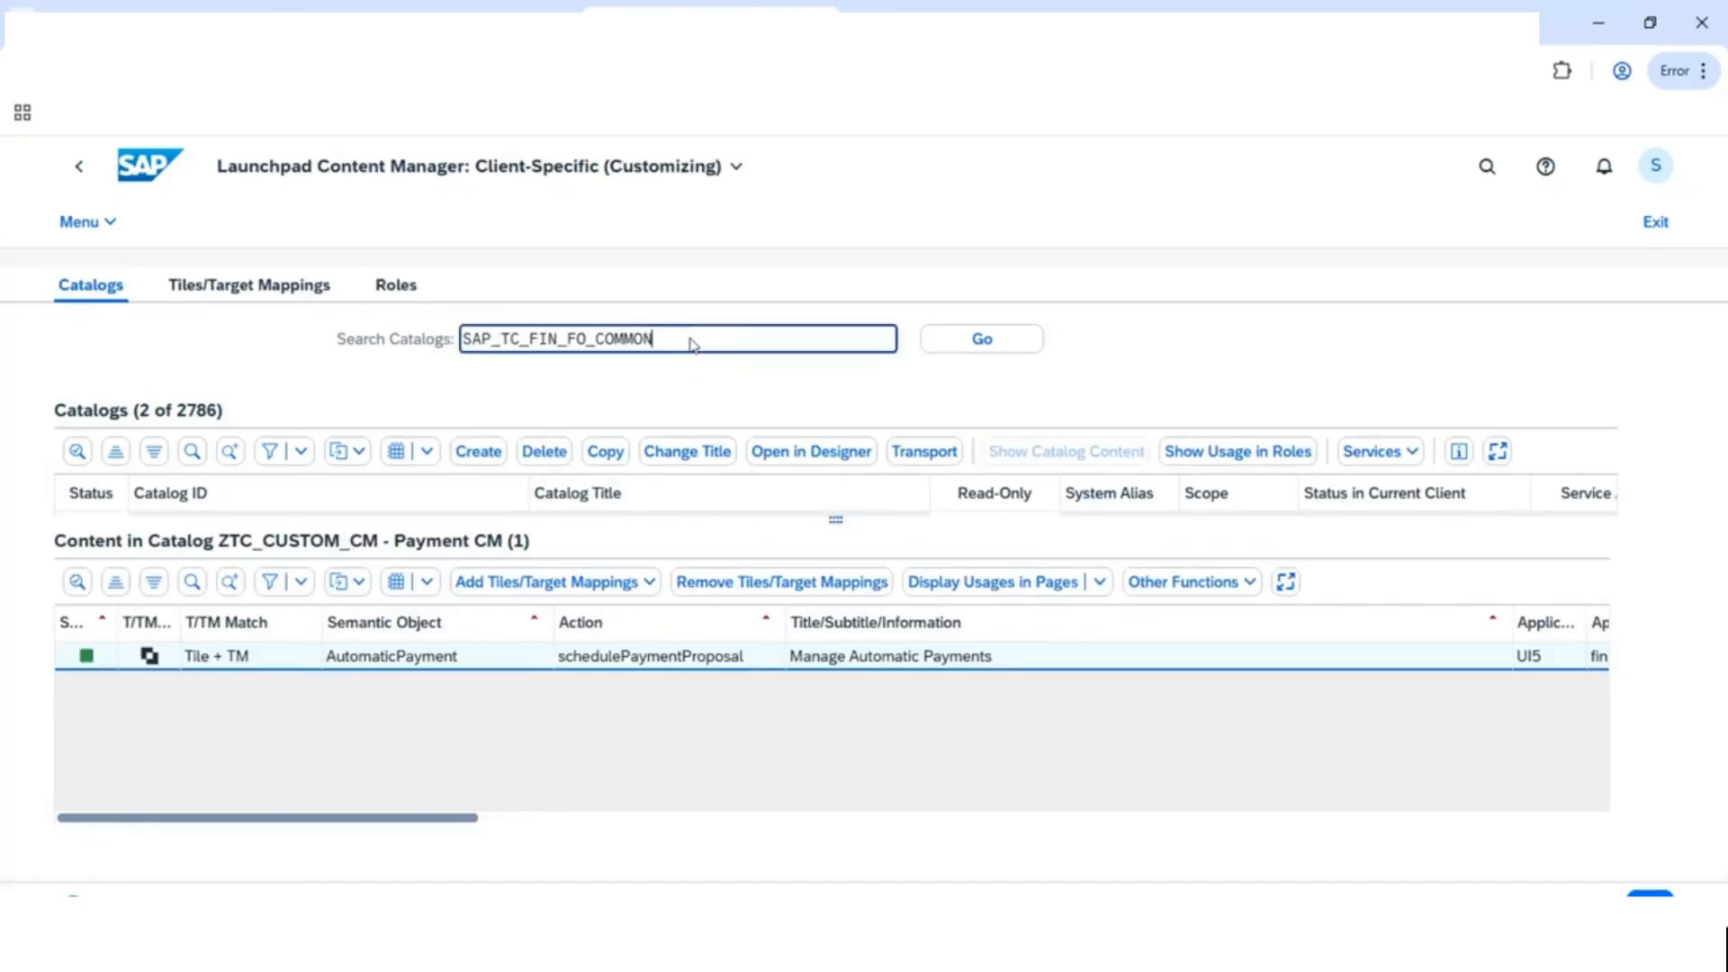
{"action": "left_click_drag", "start_coordinate": [551, 356], "coordinate": [434, 360]}
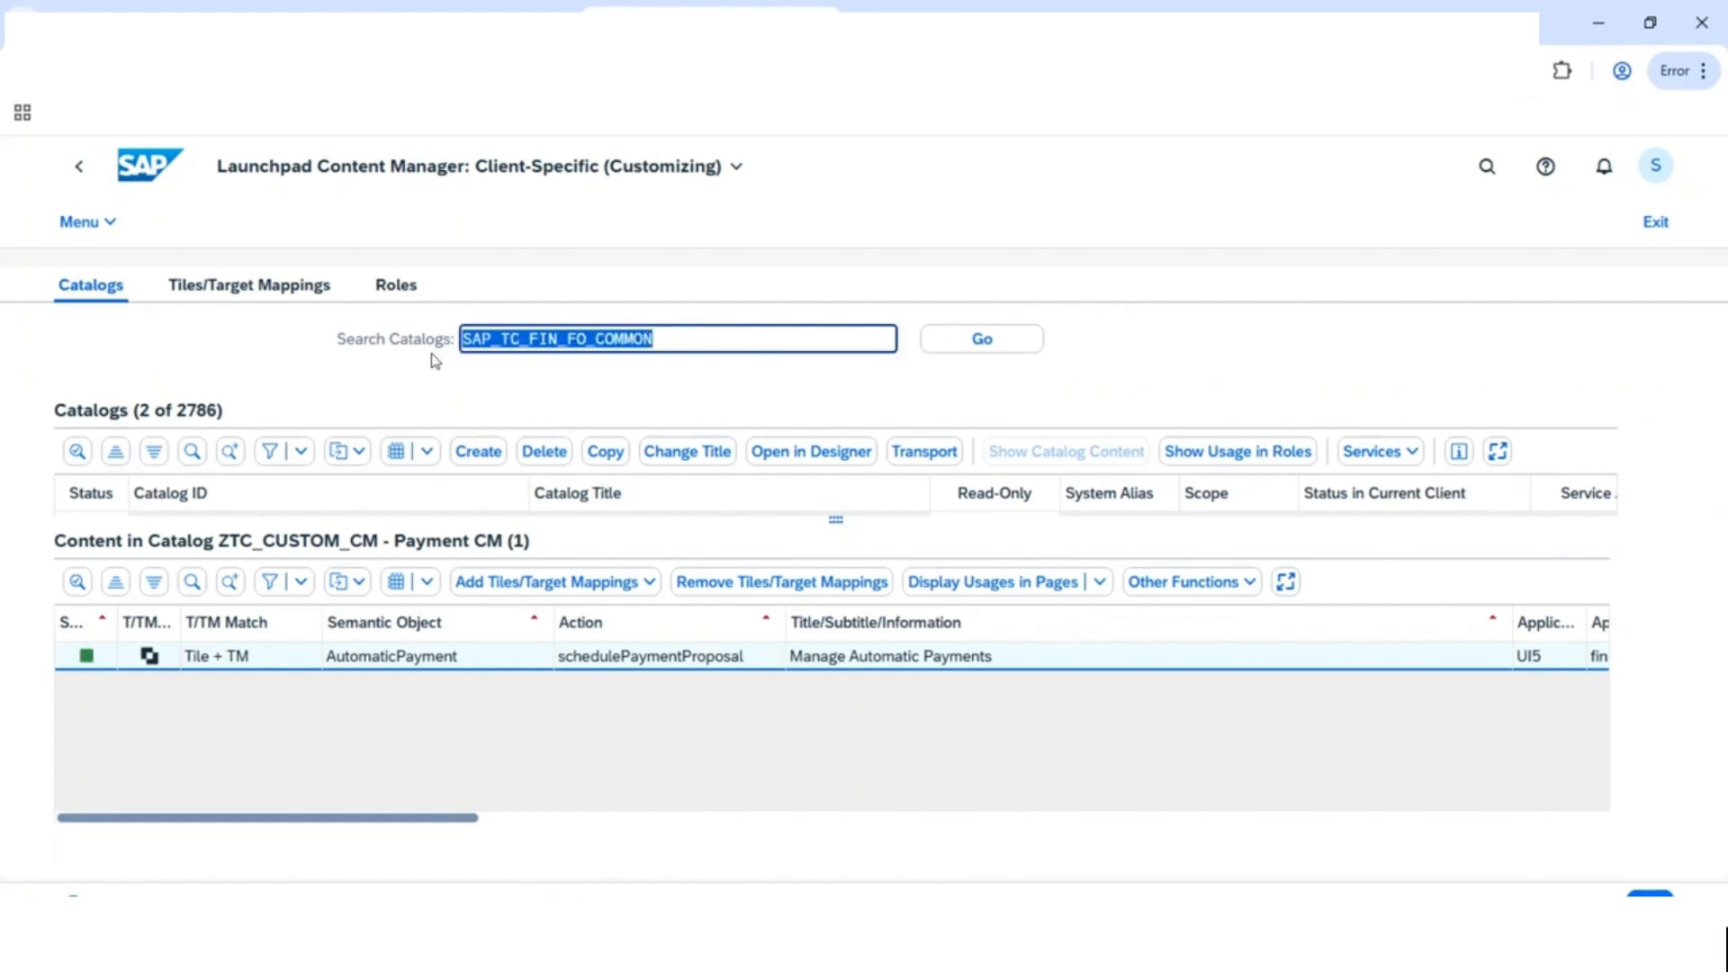
{"action": "type", "text": "ZTC_CUSTOM_cm"}
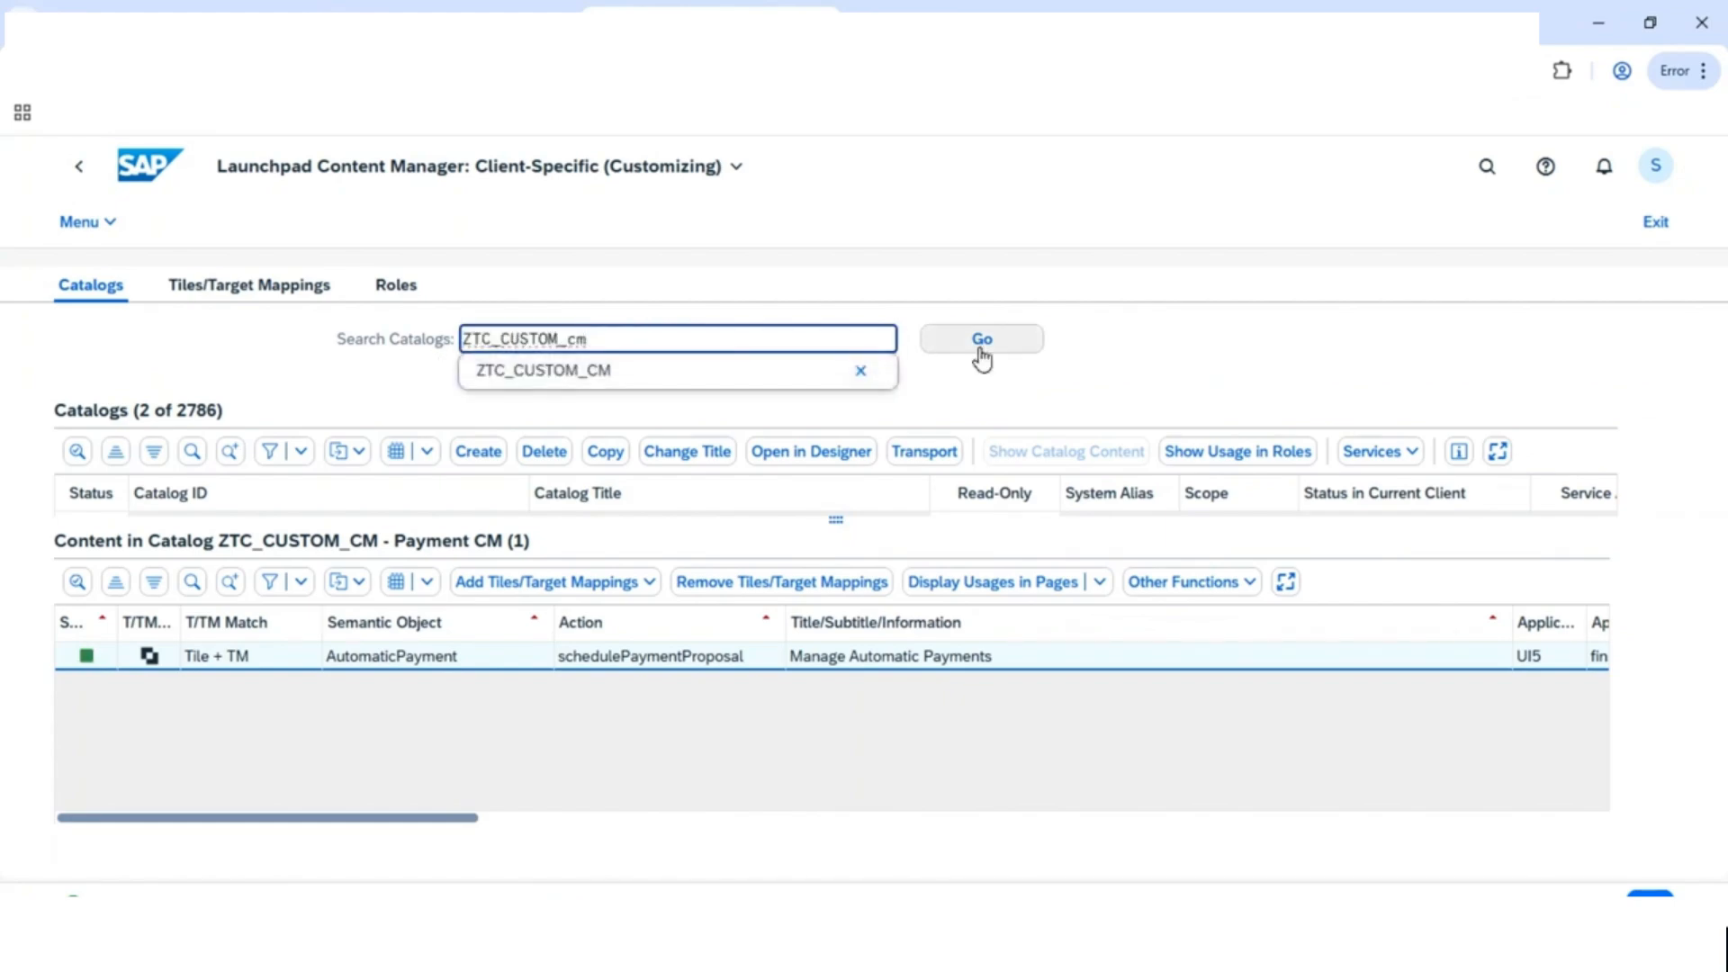
{"action": "left_click", "coordinate": [982, 340]}
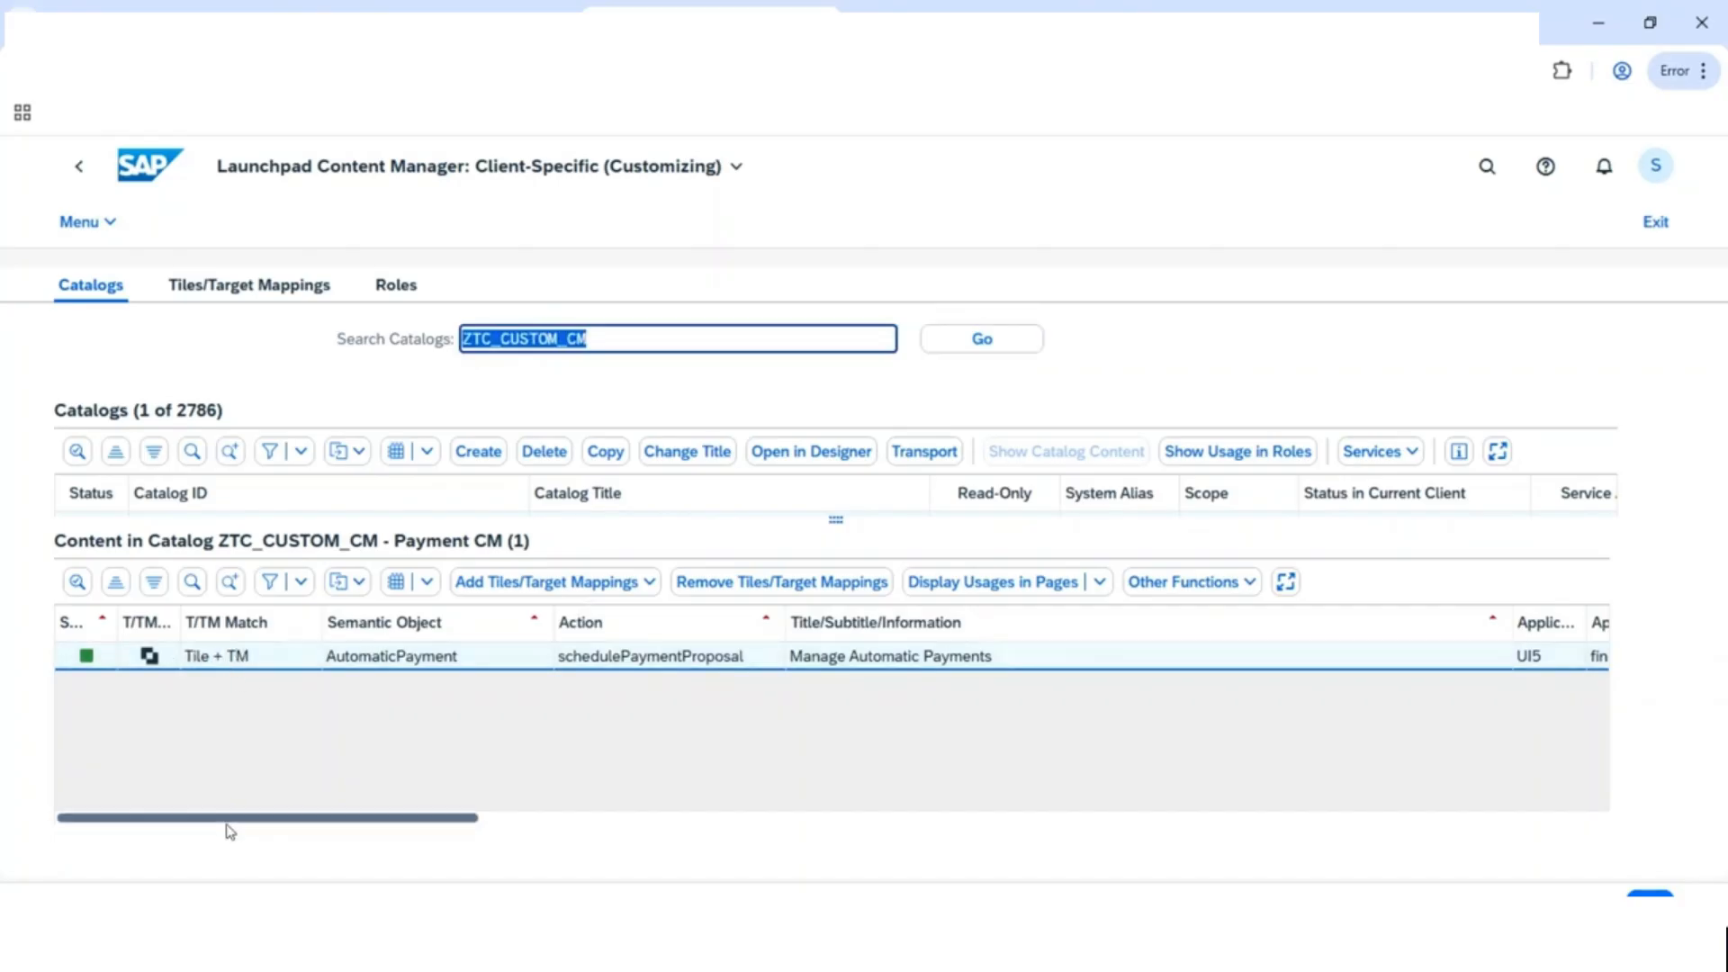
Examine the Manage Automatic Payments entry in ZTC_CUSTOM_CM: Fiori ID, reference detail, navigation intent, original catalogs and supported devices.
{"action": "left_click_drag", "start_coordinate": [240, 823], "coordinate": [602, 829]}
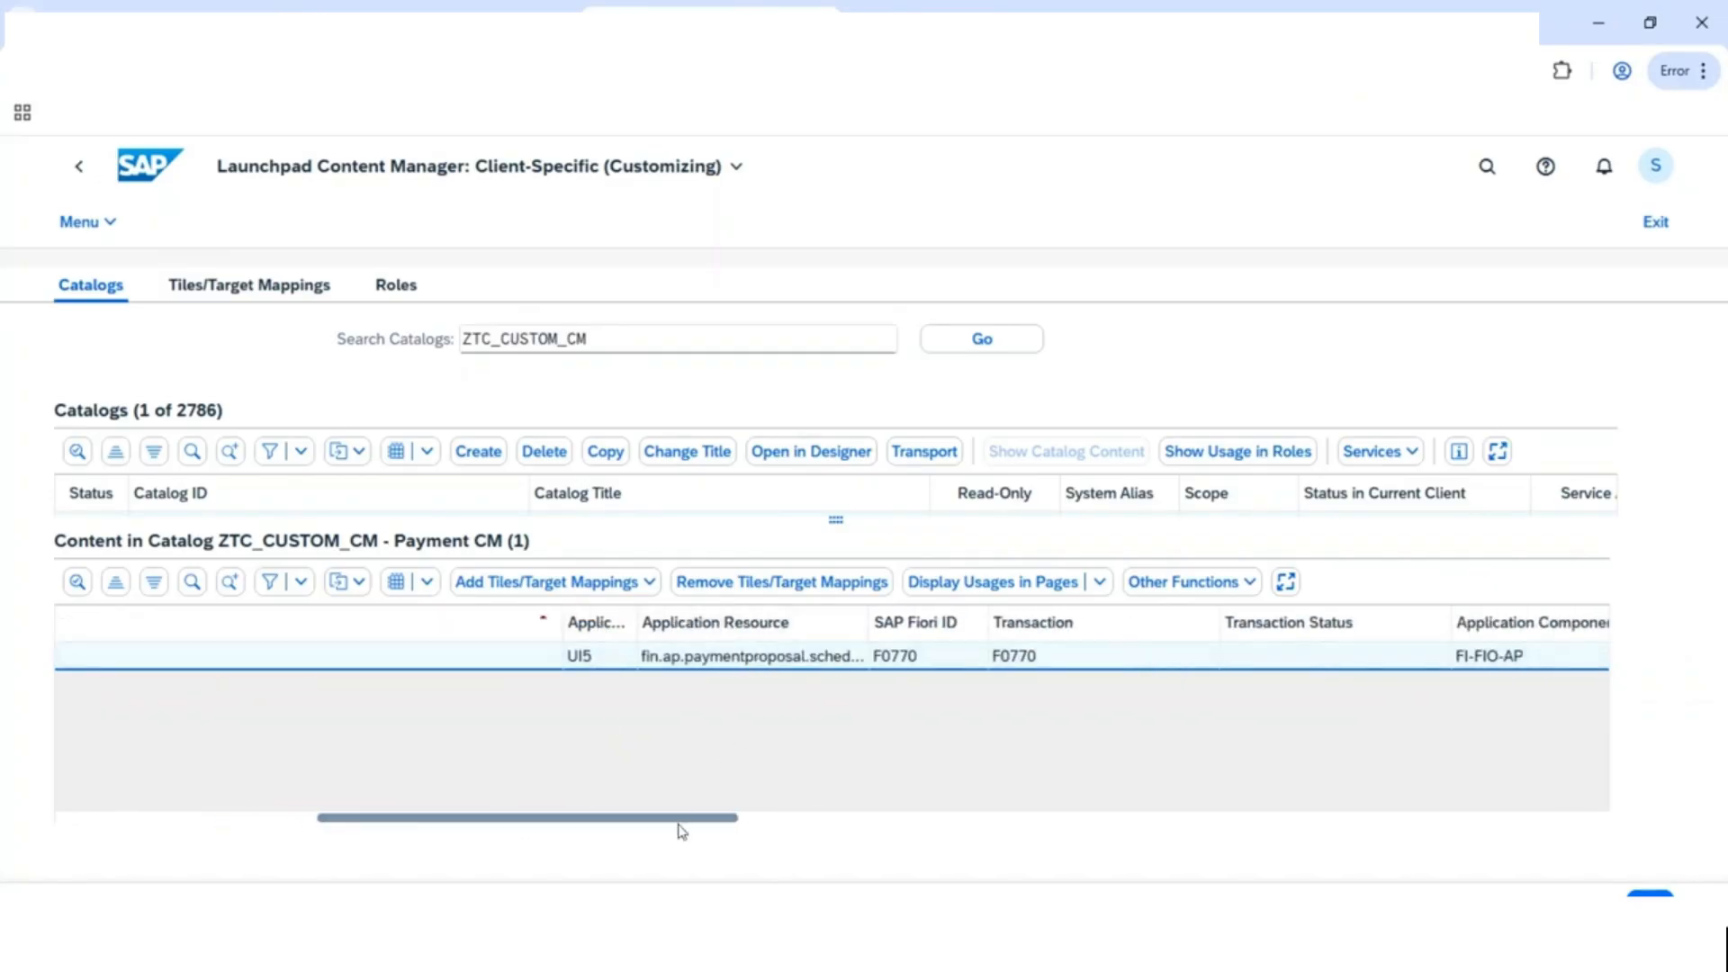
{"action": "left_click_drag", "start_coordinate": [687, 818], "coordinate": [956, 819]}
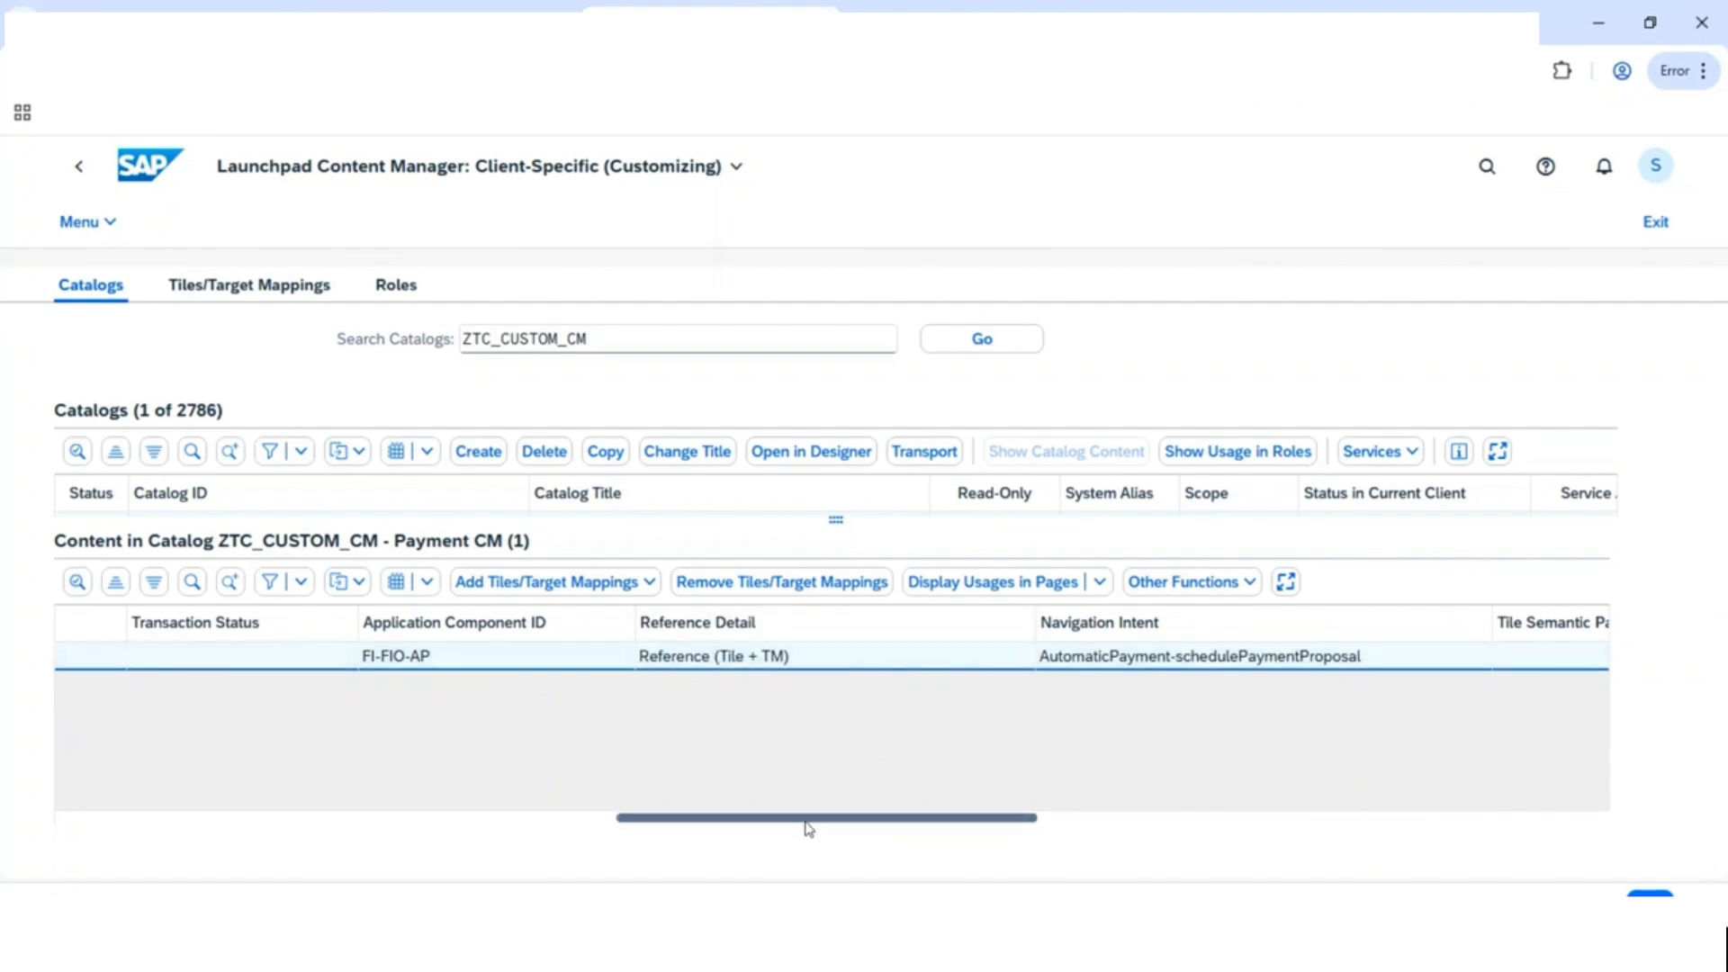
{"action": "scroll", "coordinate": [893, 828], "scroll_direction": "right", "scroll_amount": 4}
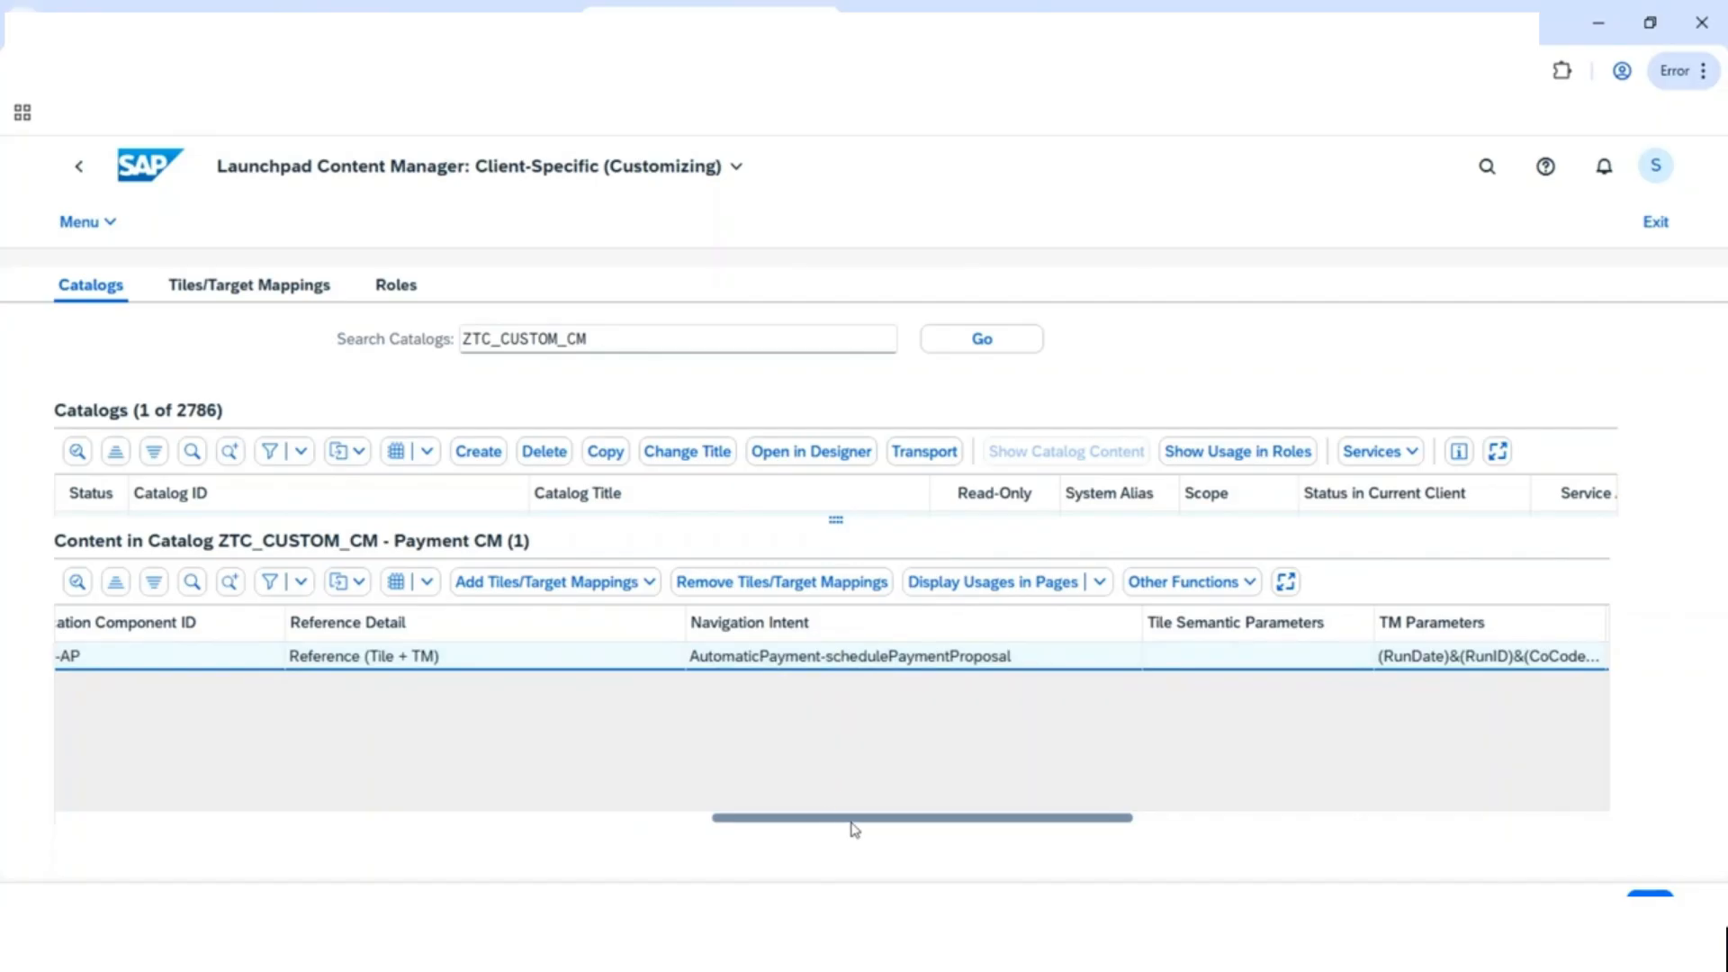
{"action": "left_click_drag", "start_coordinate": [854, 829], "coordinate": [1222, 831]}
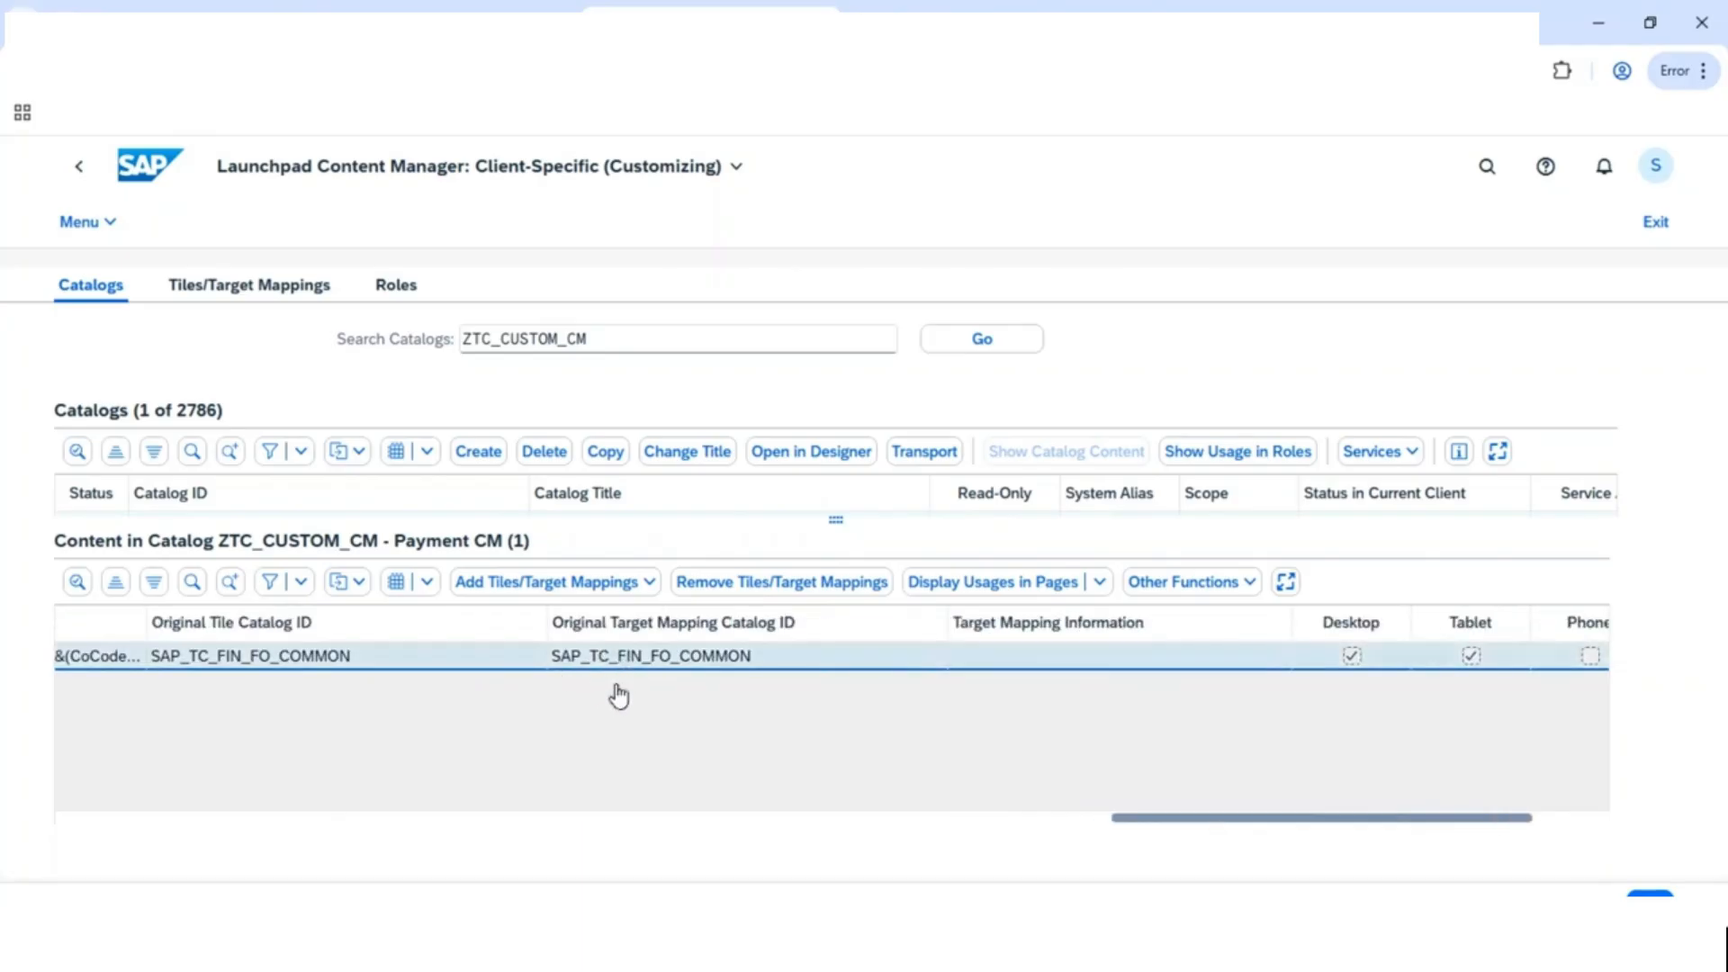
{"action": "left_click_drag", "start_coordinate": [1238, 825], "coordinate": [1354, 822]}
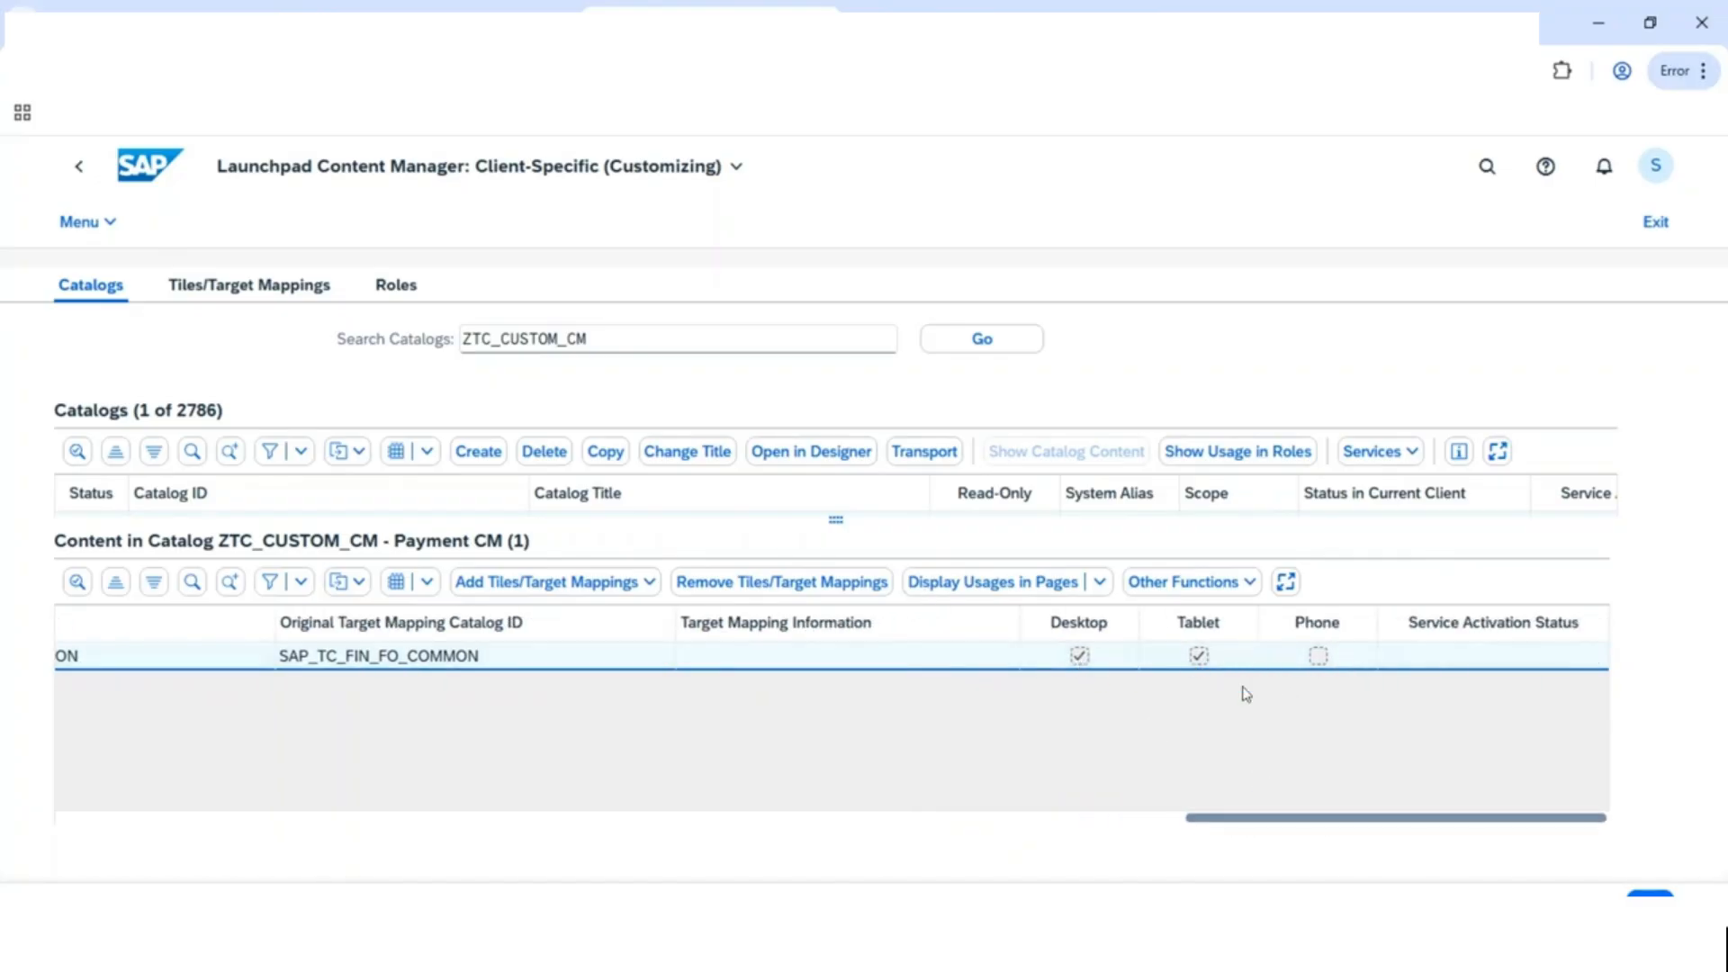
{"action": "left_click_drag", "start_coordinate": [1236, 819], "coordinate": [33, 846]}
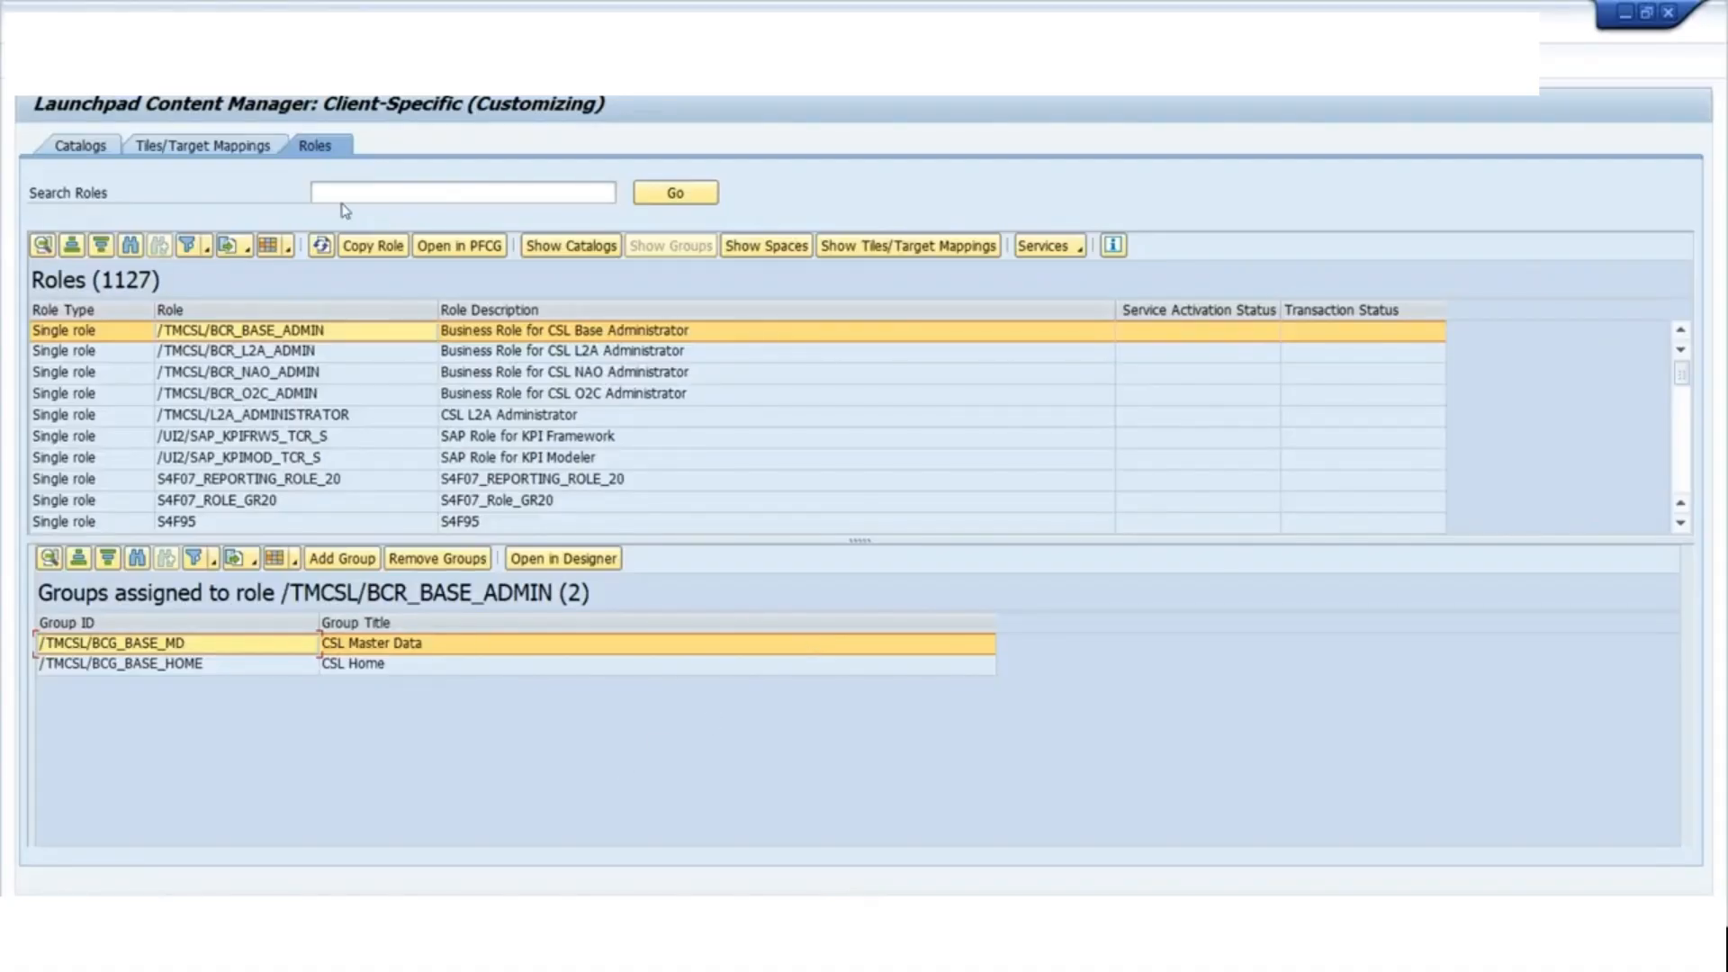
Open the launchpad designer from the SAP GUI Content Manager's catalogs and reload it in the browser with scope=CUST.
{"action": "left_click", "coordinate": [81, 148]}
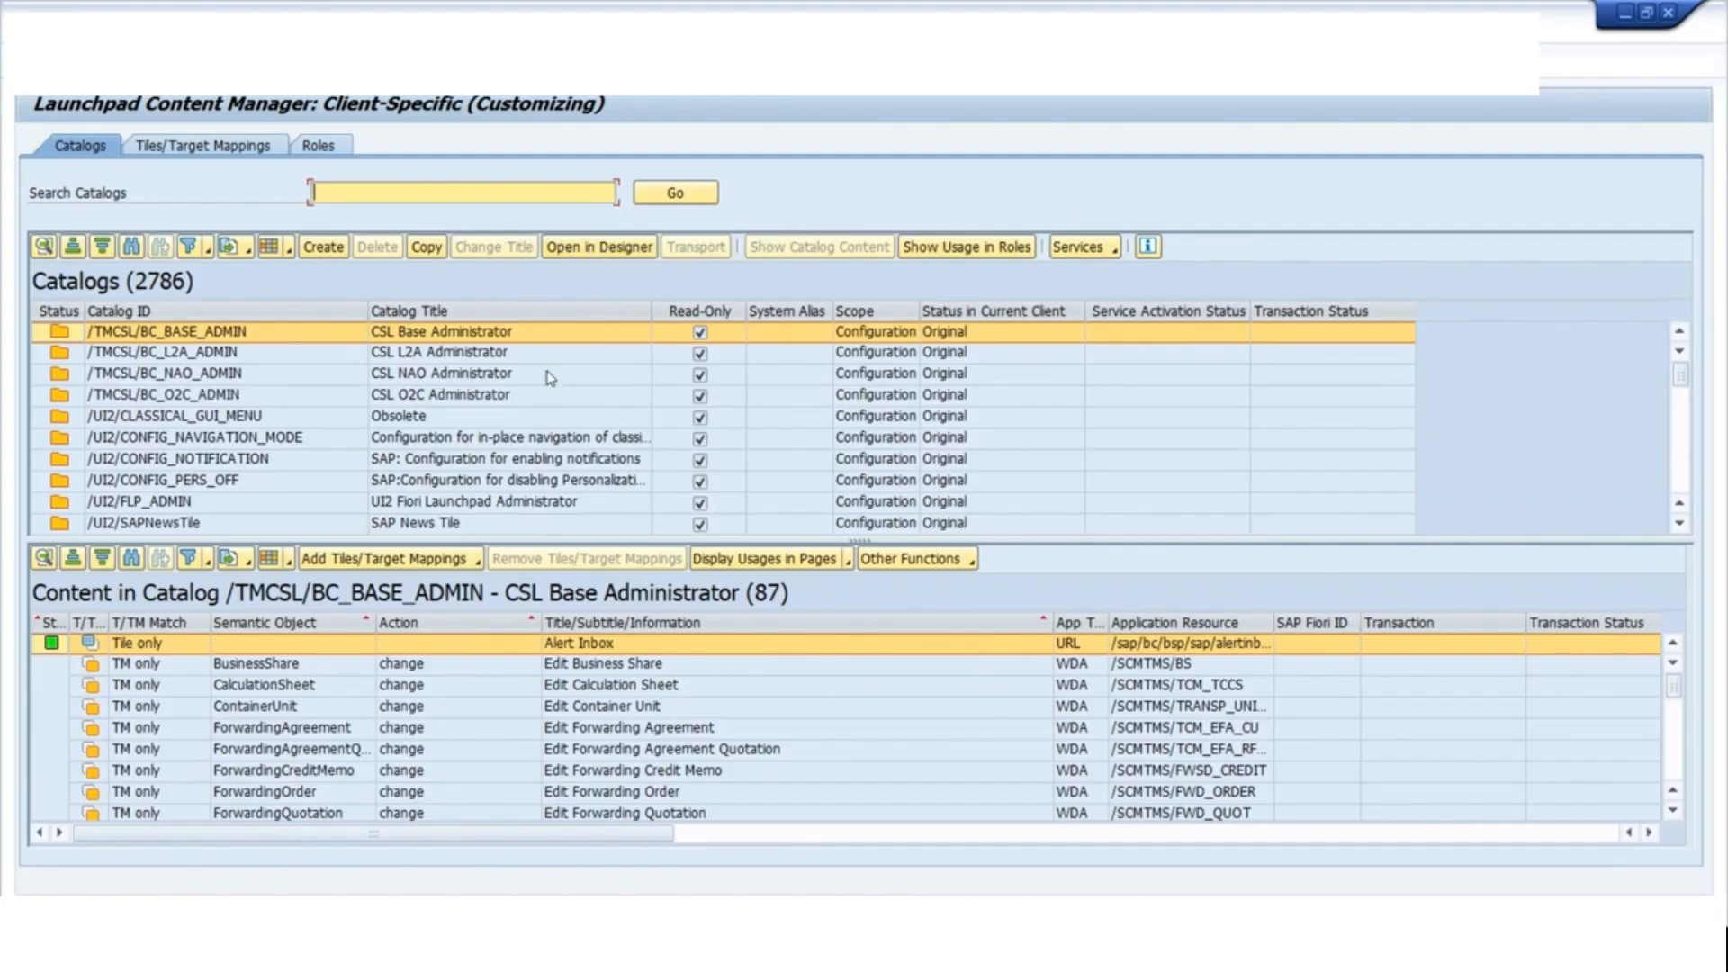
{"action": "left_click", "coordinate": [593, 246]}
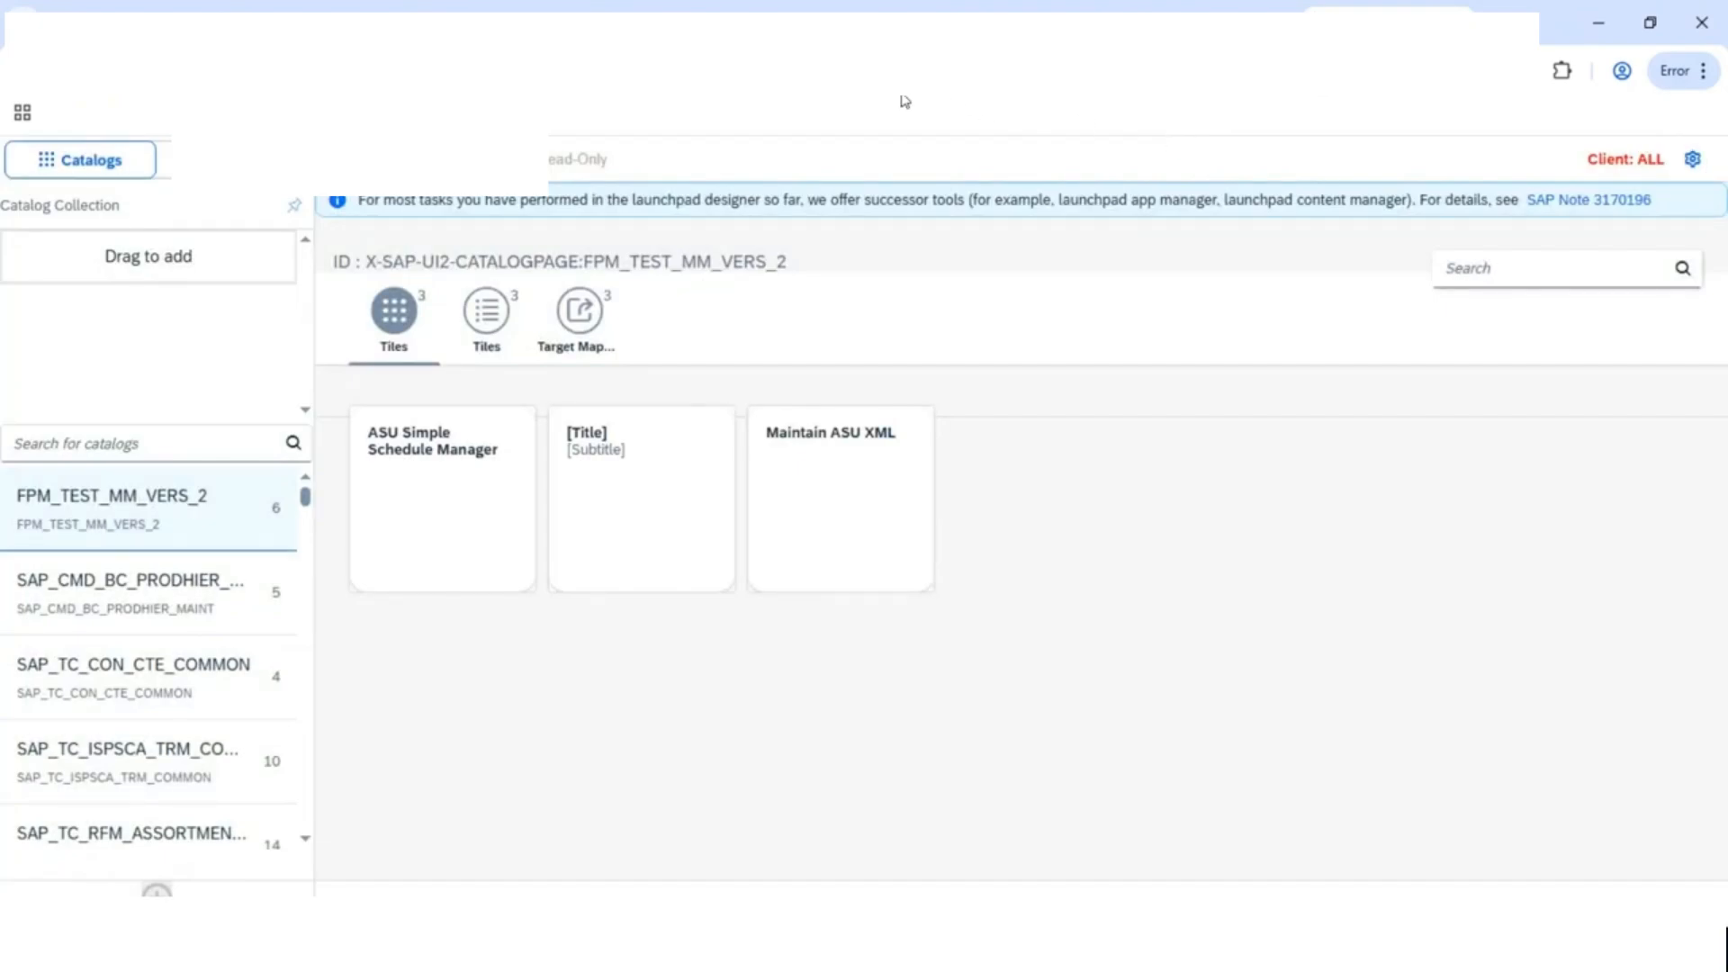
{"action": "type", "text": "CUST&sap-system-login-oninputprocessing=onProceed&sap-clie..."}
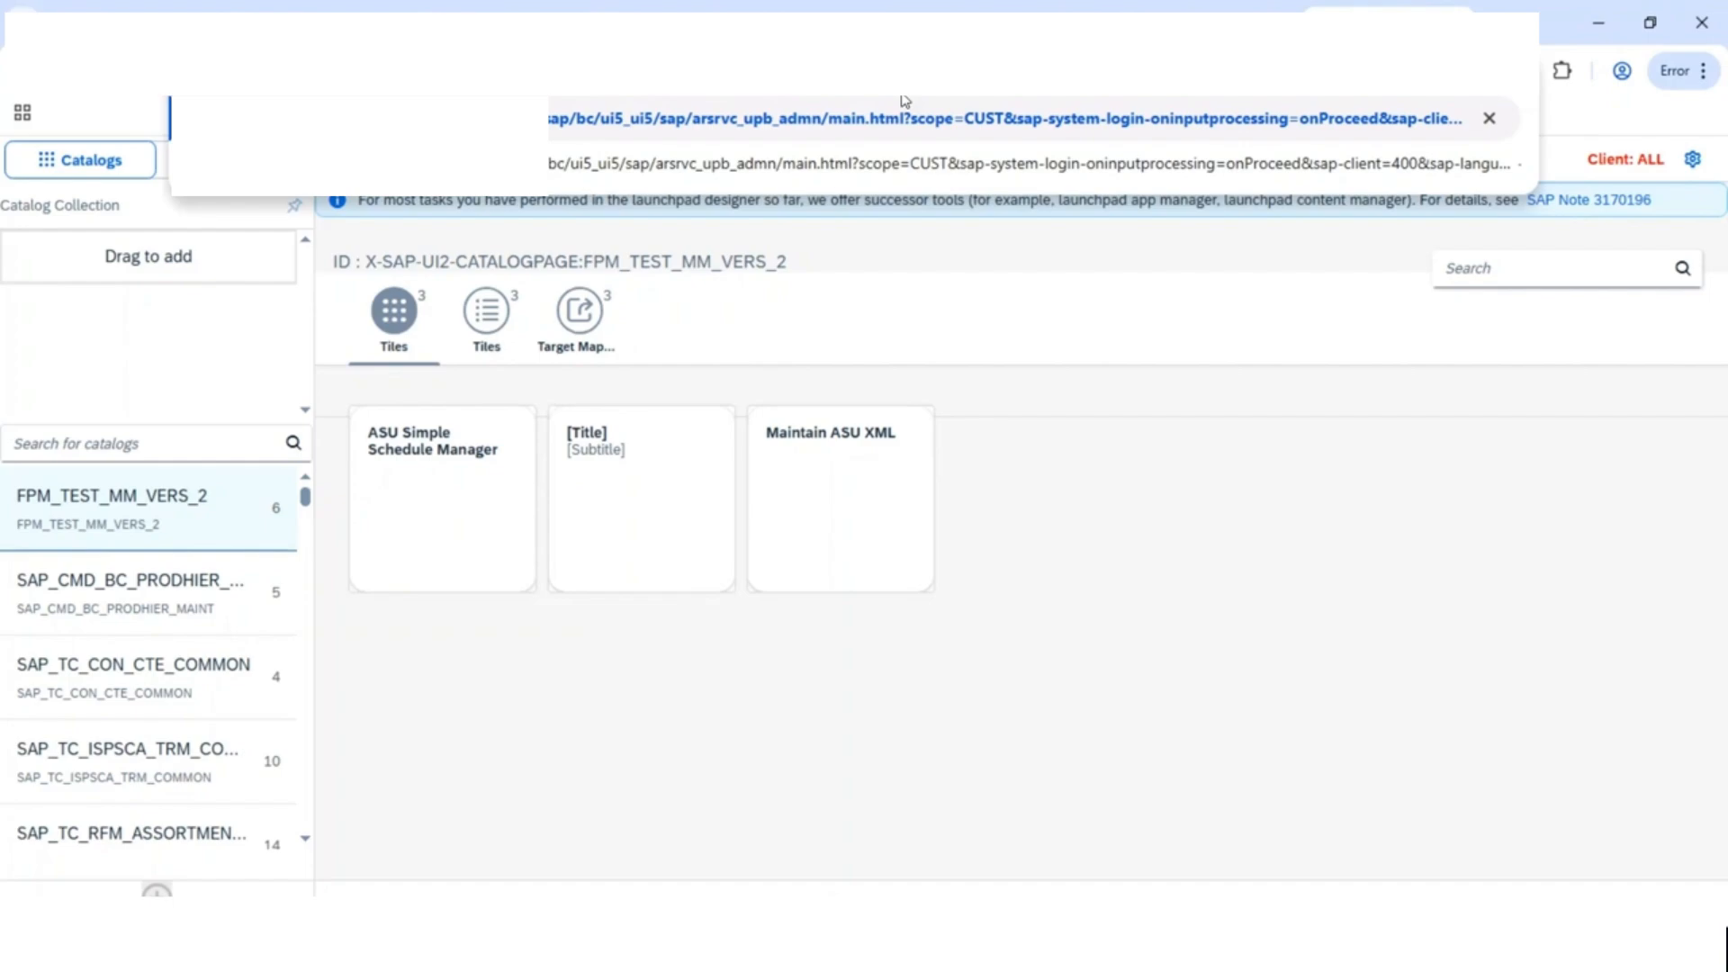
{"action": "key", "text": "Return"}
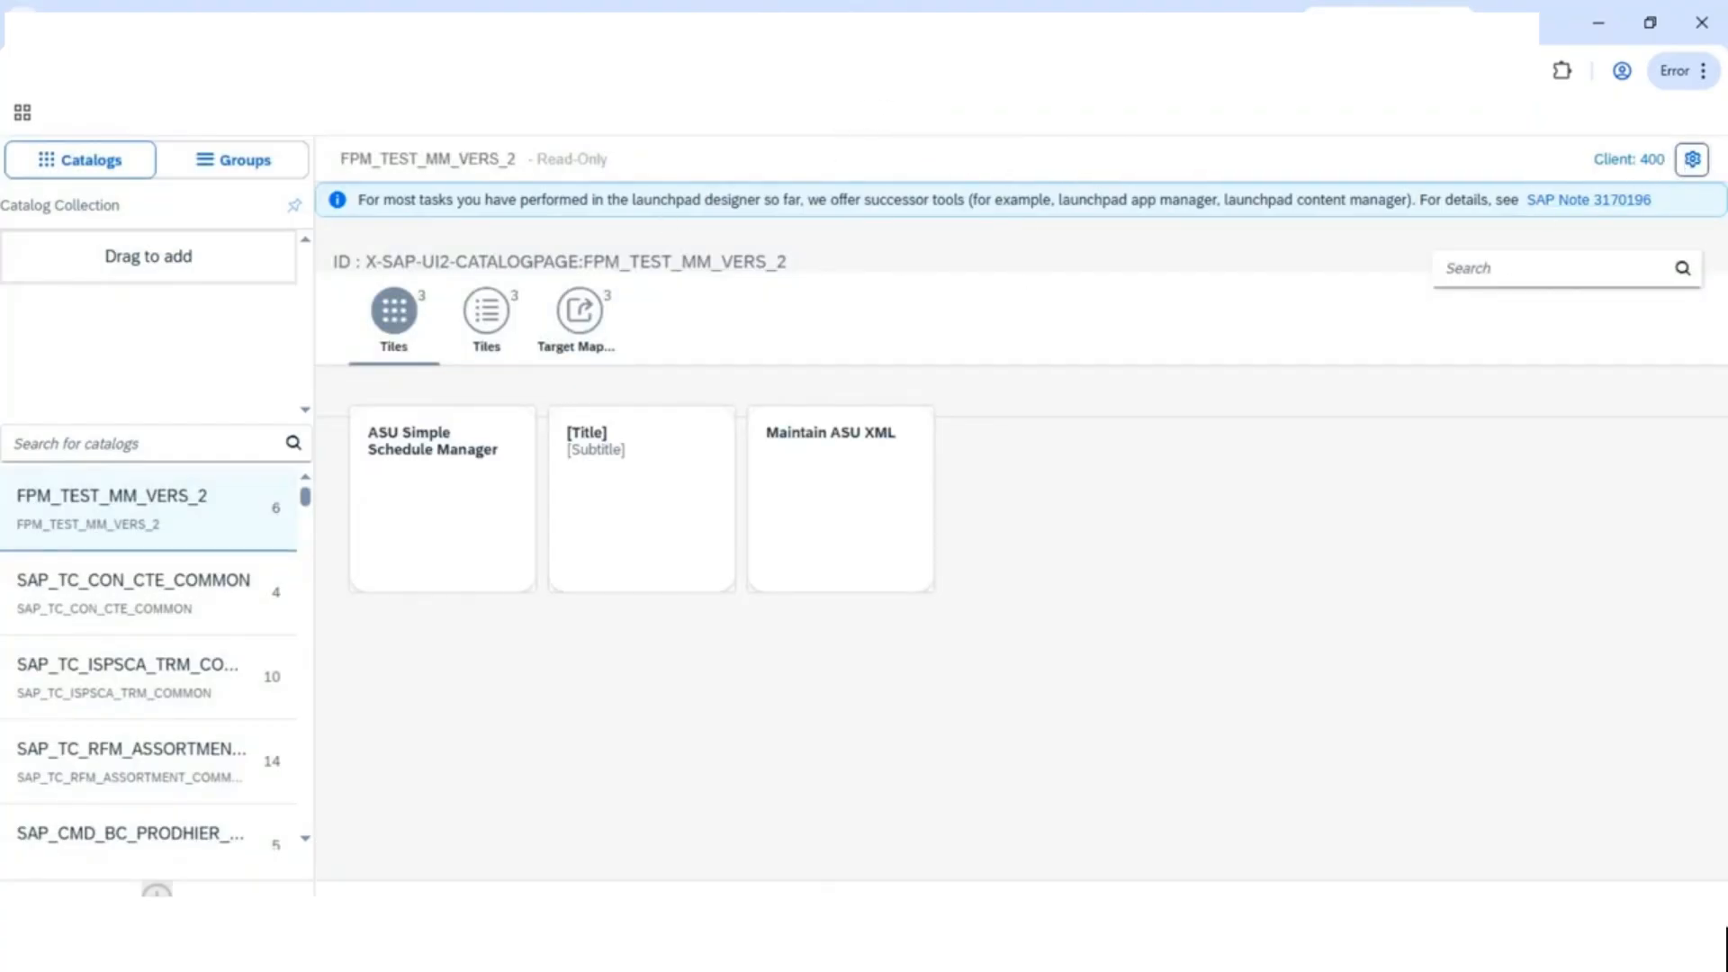
Assign the preselected customizing transport request in the launchpad designer.
{"action": "left_click", "coordinate": [1691, 161]}
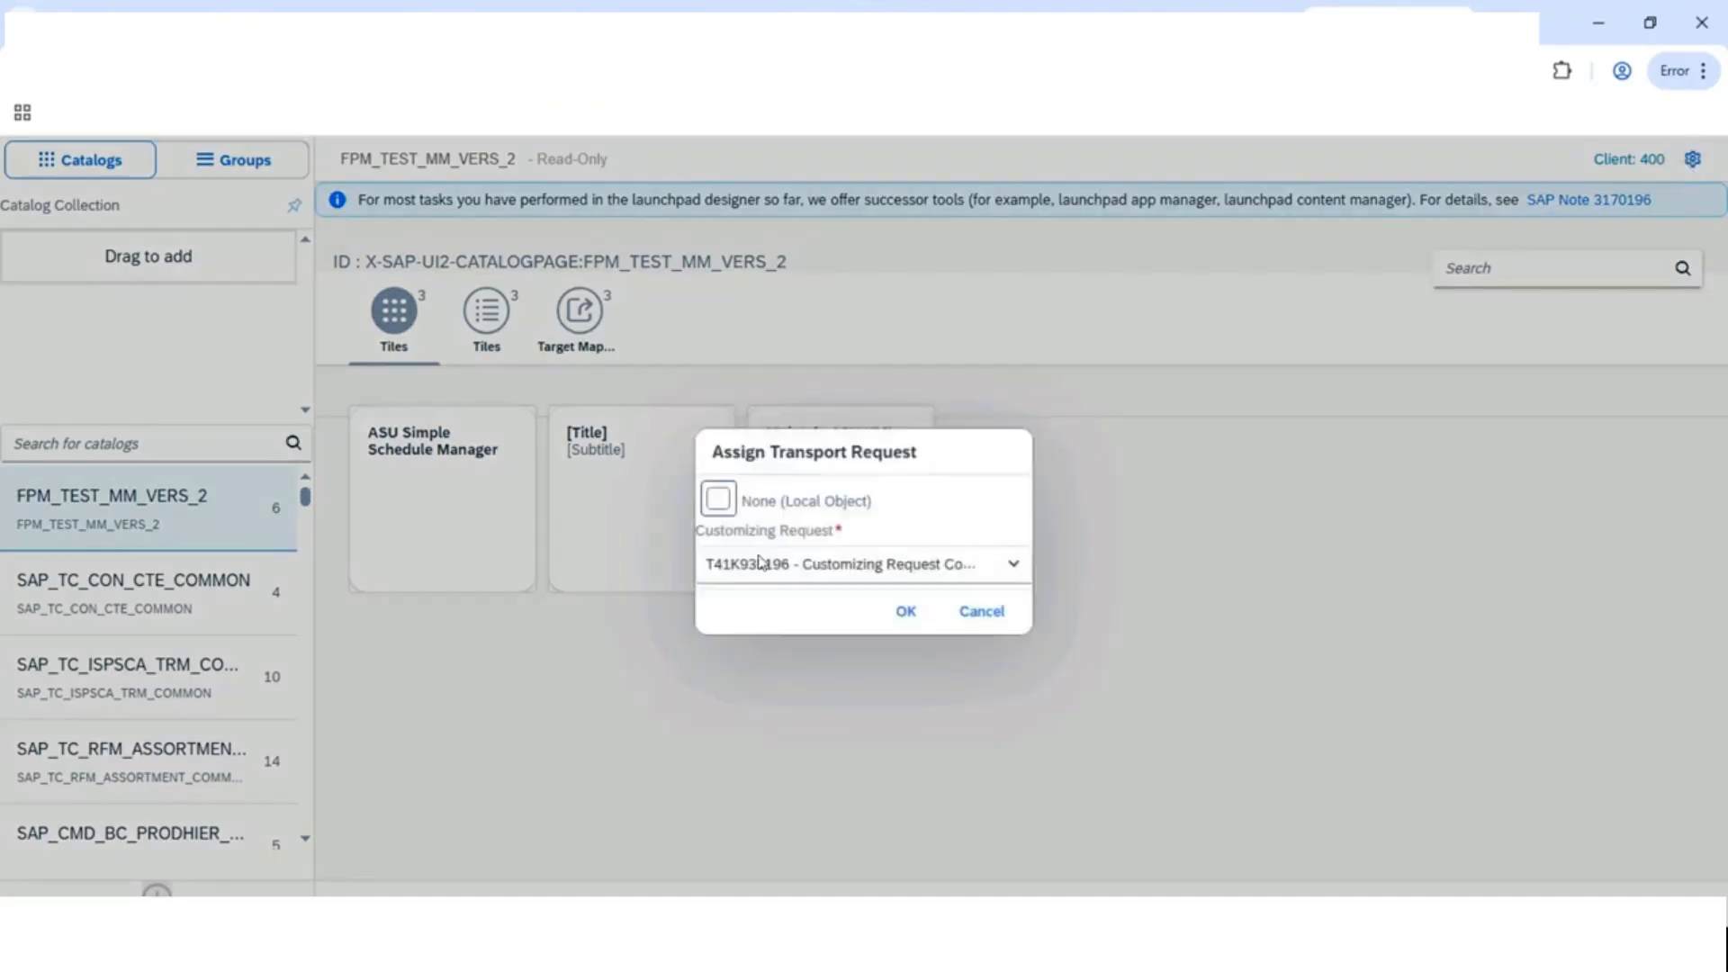
{"action": "left_click", "coordinate": [904, 610]}
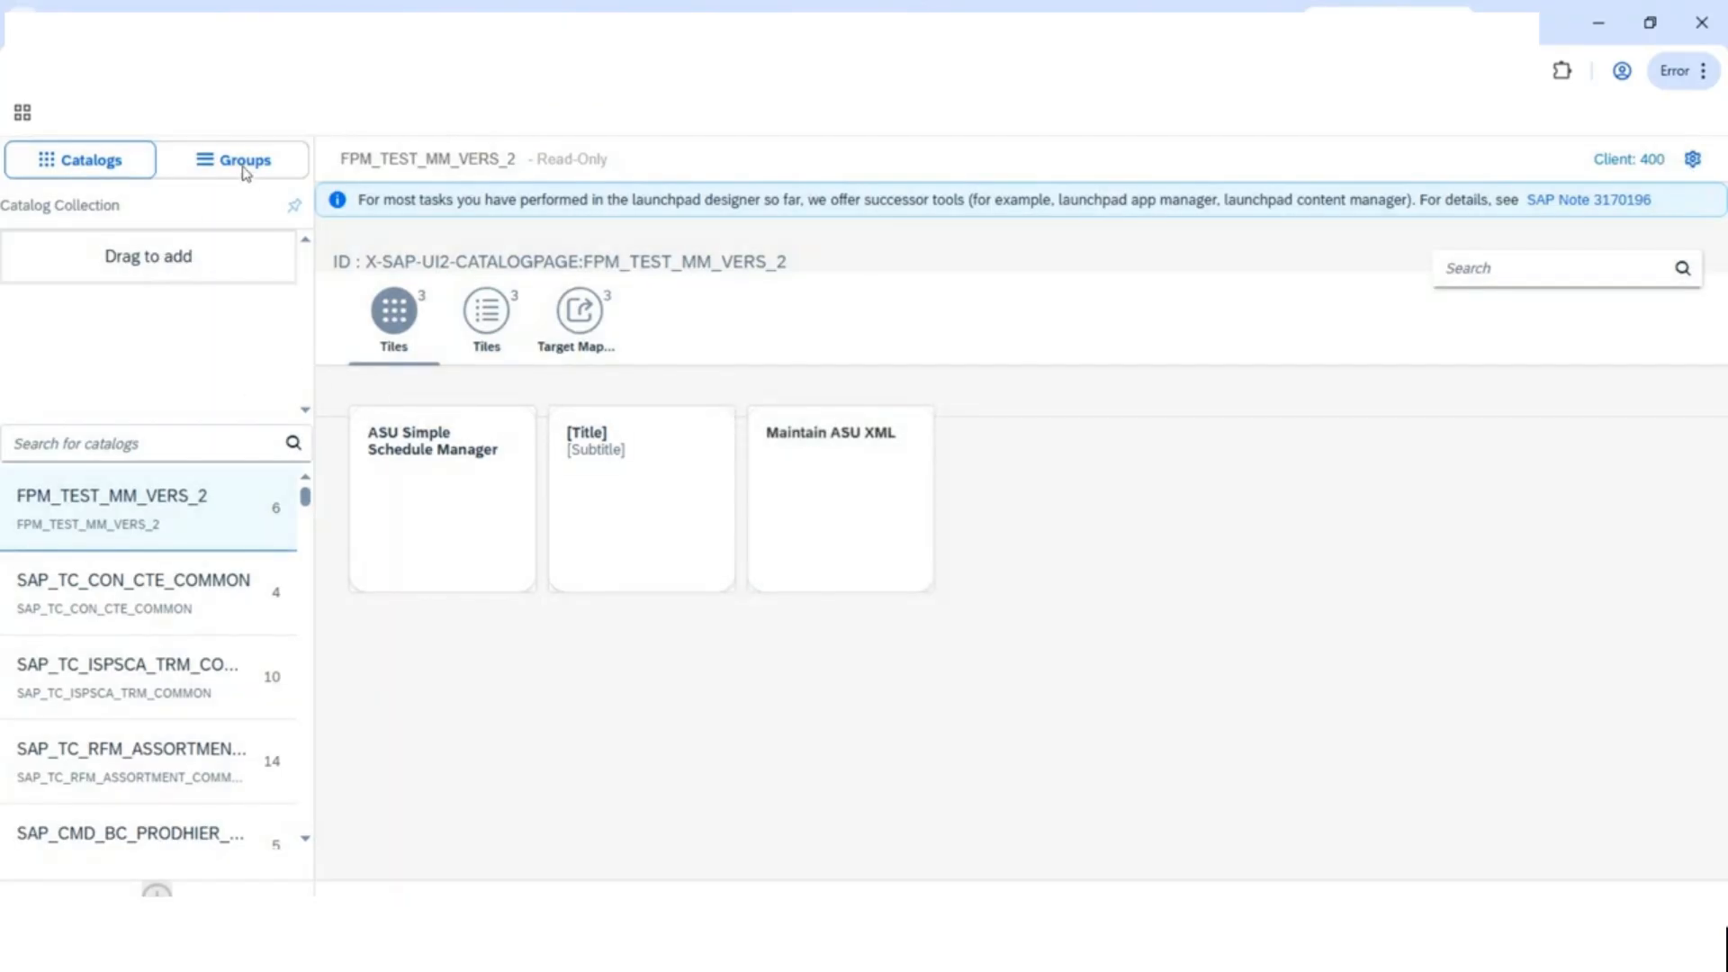
Create a group titled Payment CM with the ID ZTG_PAYMENT_CM, keeping user personalization enabled.
{"action": "left_click", "coordinate": [244, 162]}
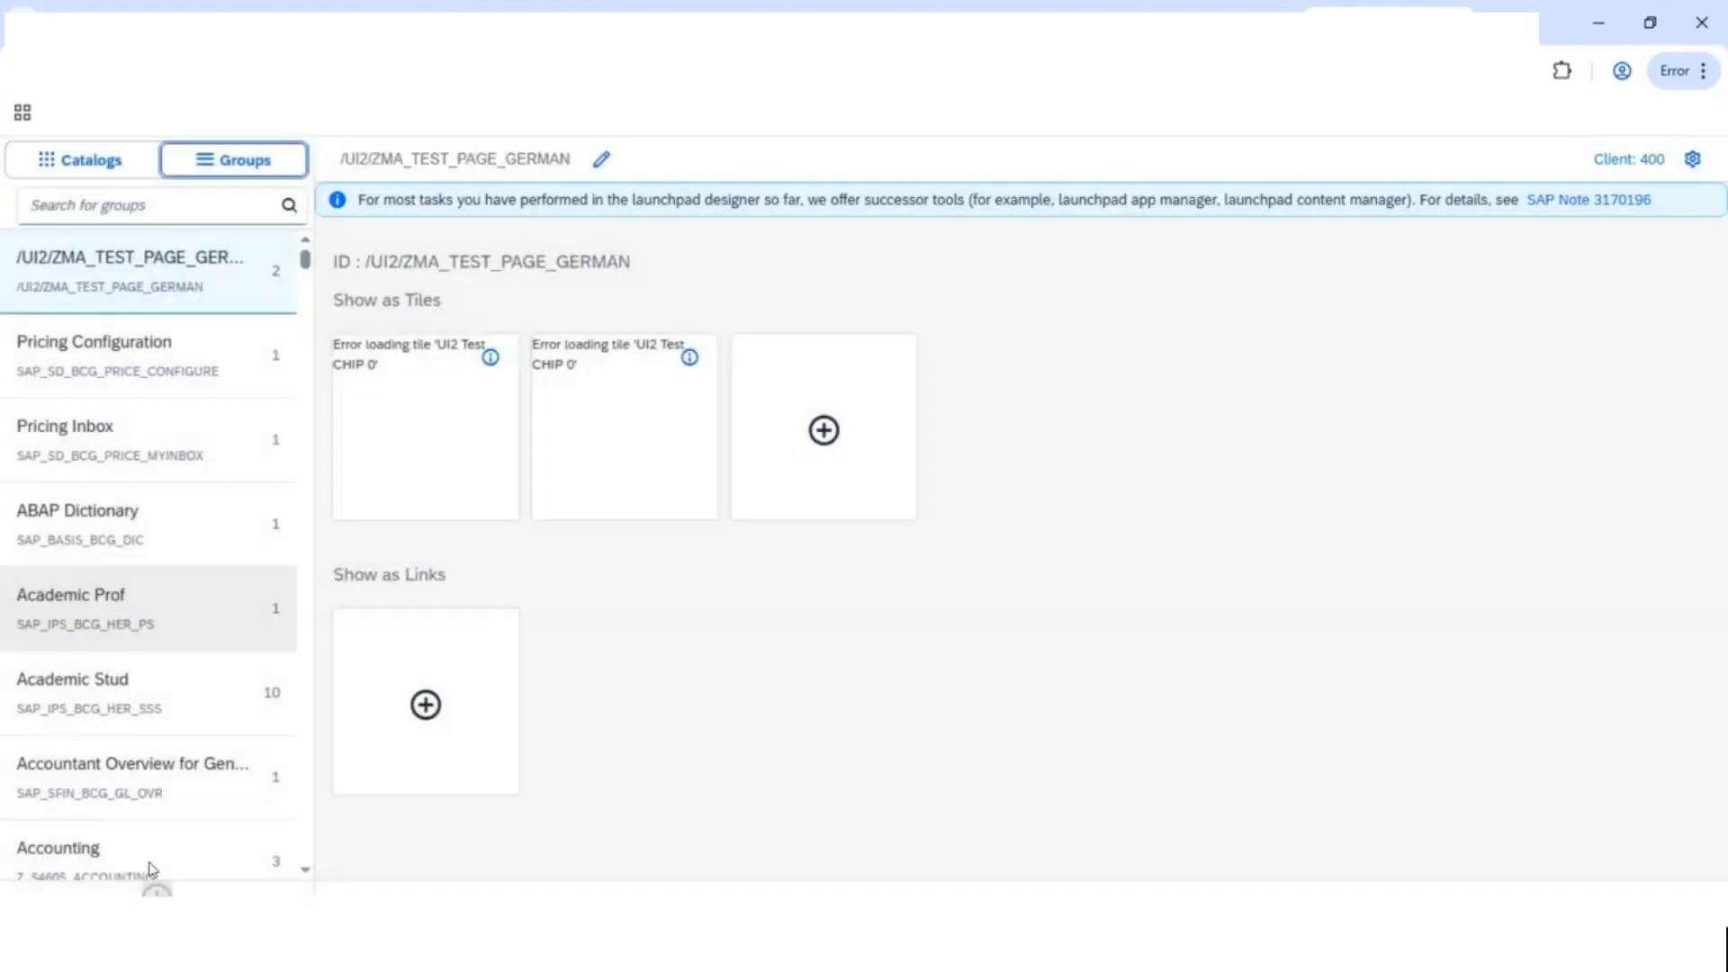
{"action": "left_click", "coordinate": [154, 889]}
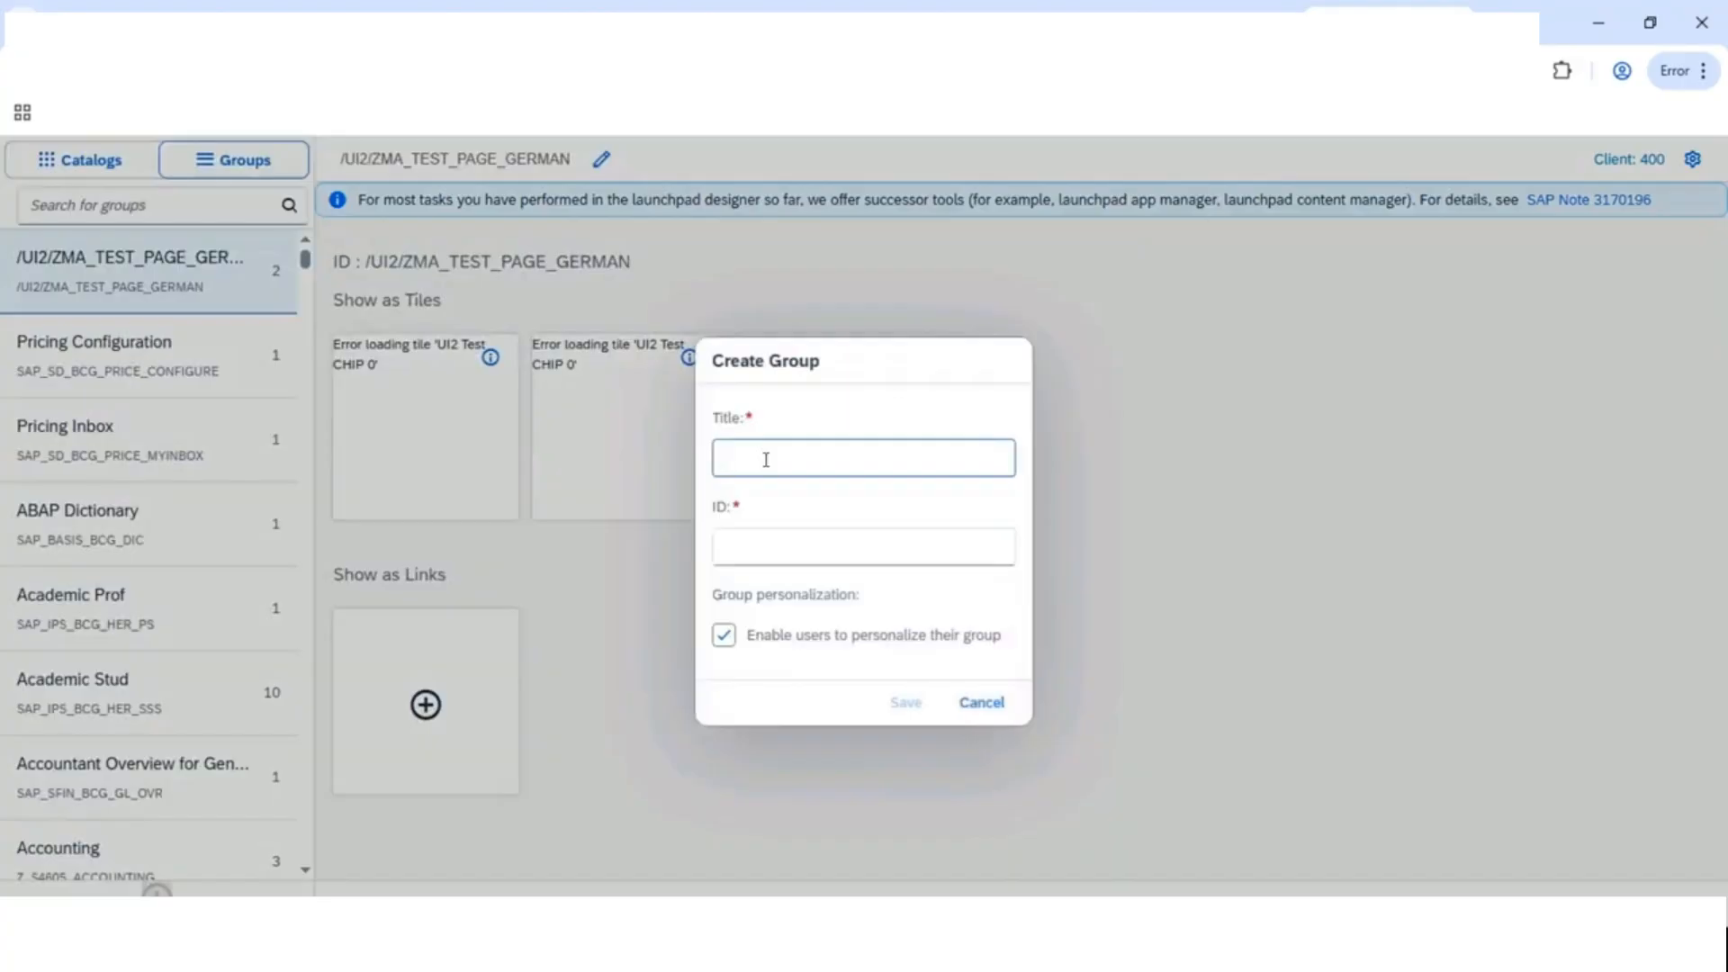
{"action": "type", "text": "Payment CM"}
{"action": "key", "text": "Tab"}
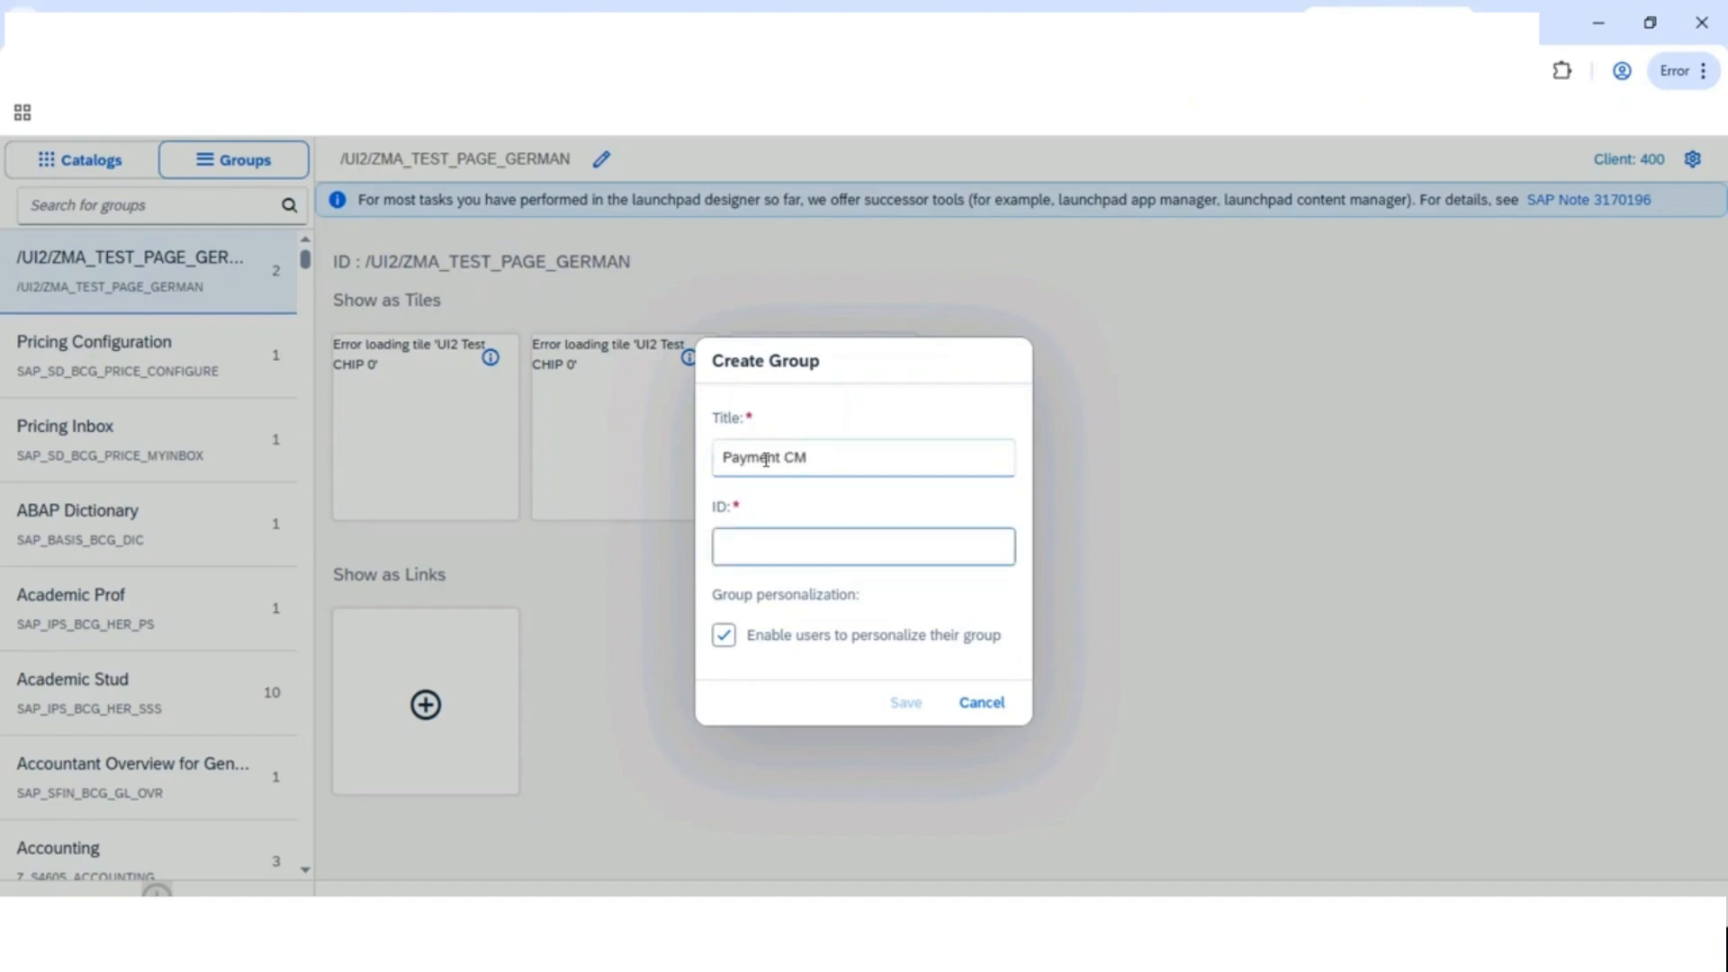
{"action": "type", "text": "ZTG_POAY"}
{"action": "key", "text": "BackSpace"}
{"action": "type", "text": "AYMENT_CM"}
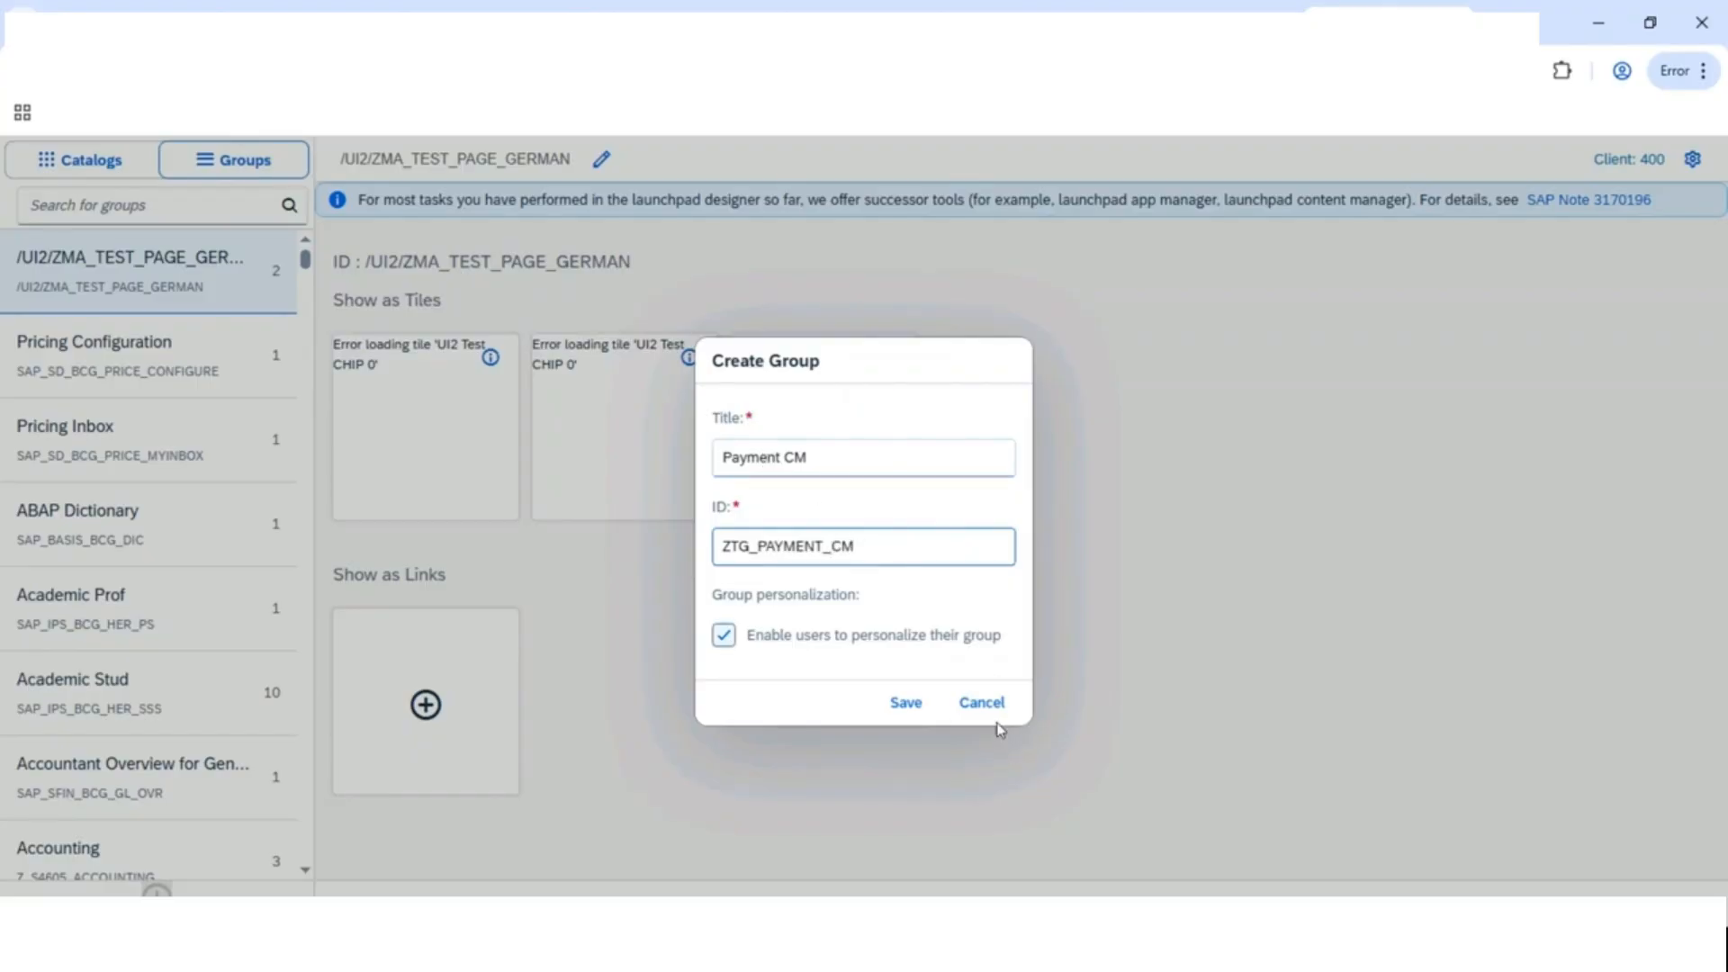
{"action": "left_click", "coordinate": [911, 703]}
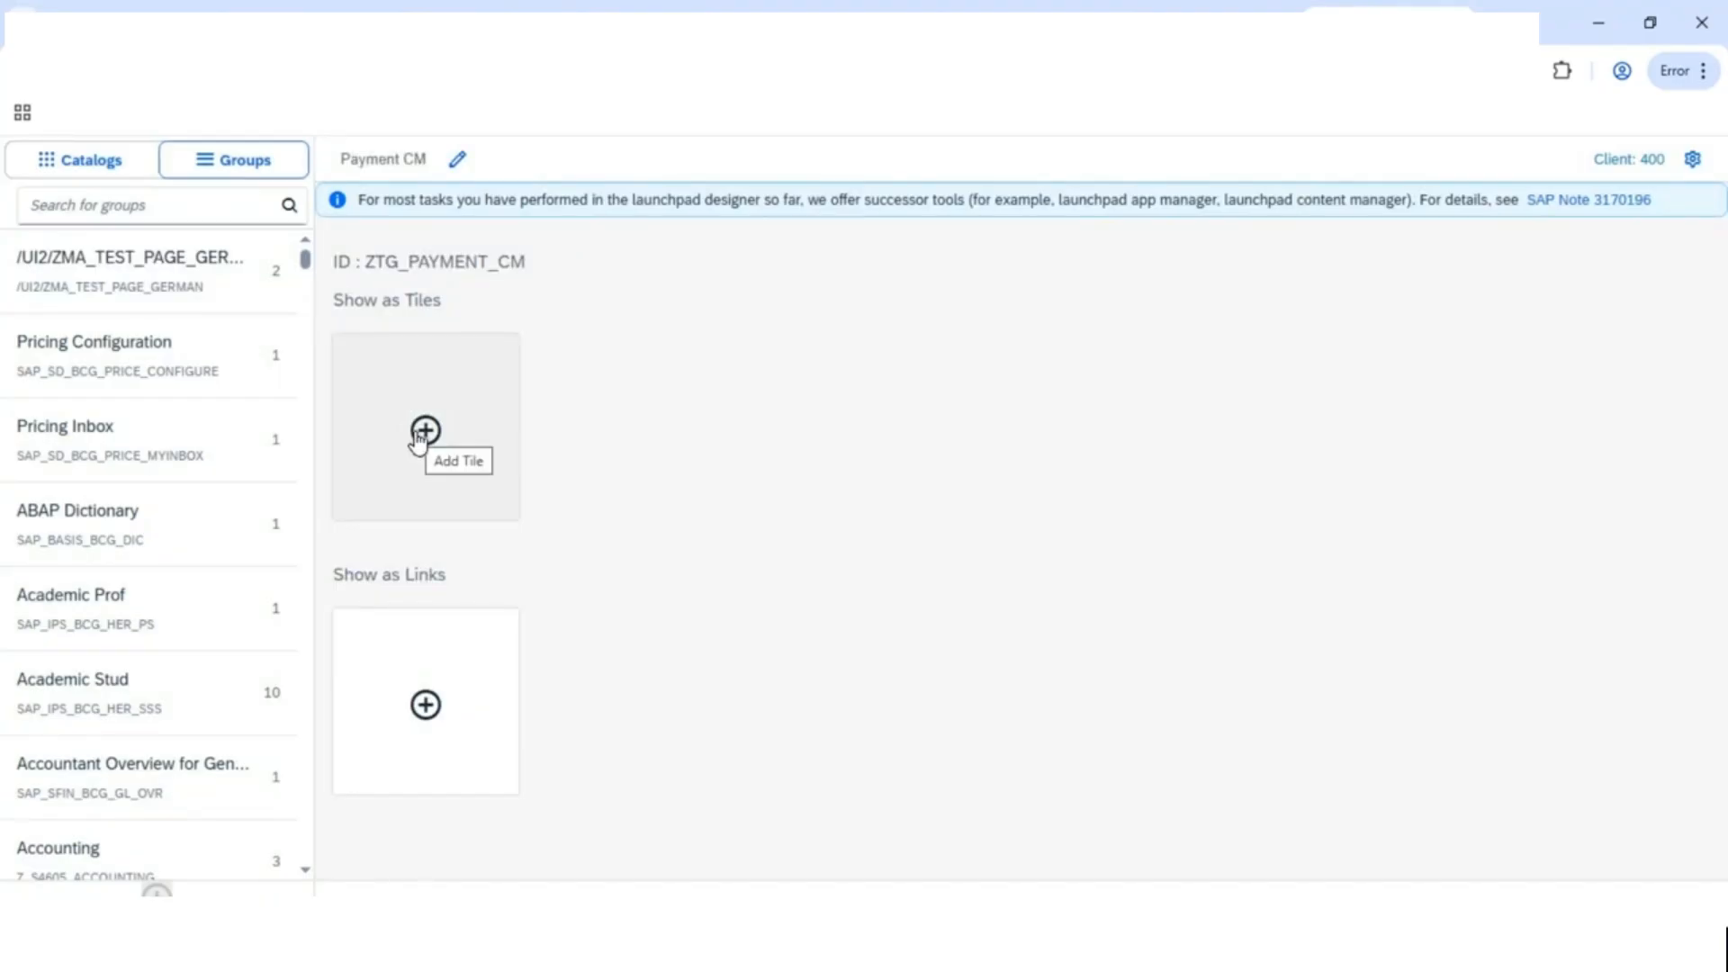
Add the Manage Automatic Payments tile from the Payment CM catalog (ZTC_CUSTOM_CM) to the Payment CM group.
{"action": "left_click", "coordinate": [420, 437]}
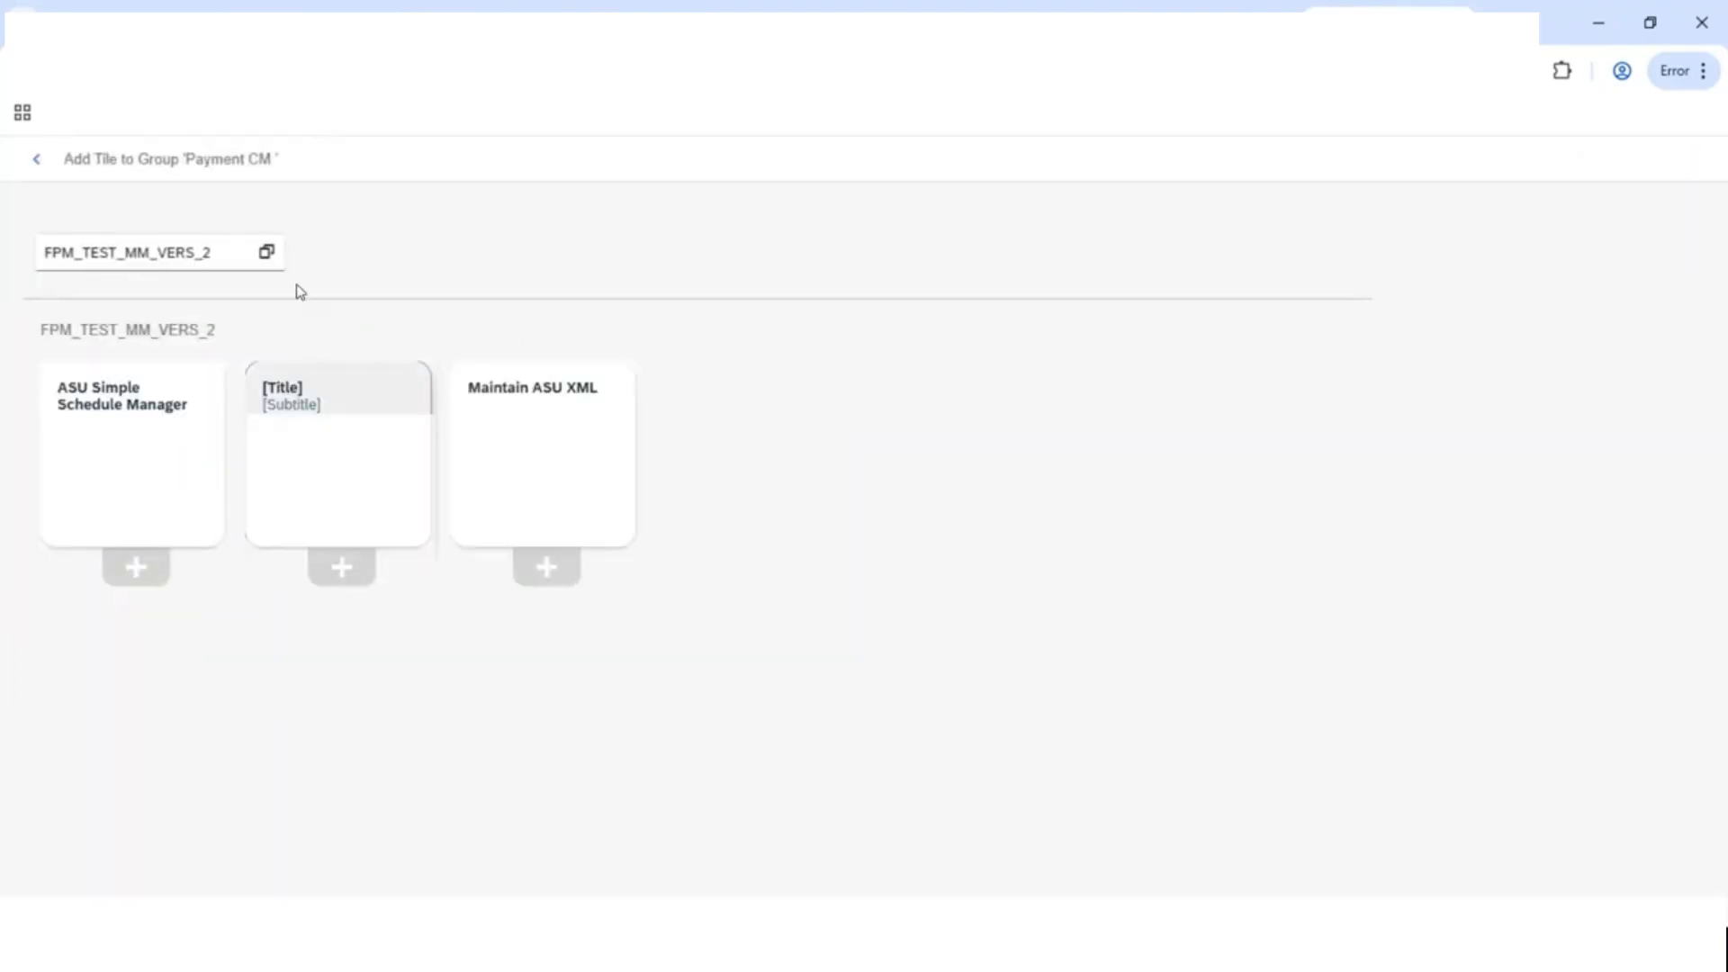
{"action": "left_click", "coordinate": [267, 252]}
{"action": "left_click", "coordinate": [835, 217]}
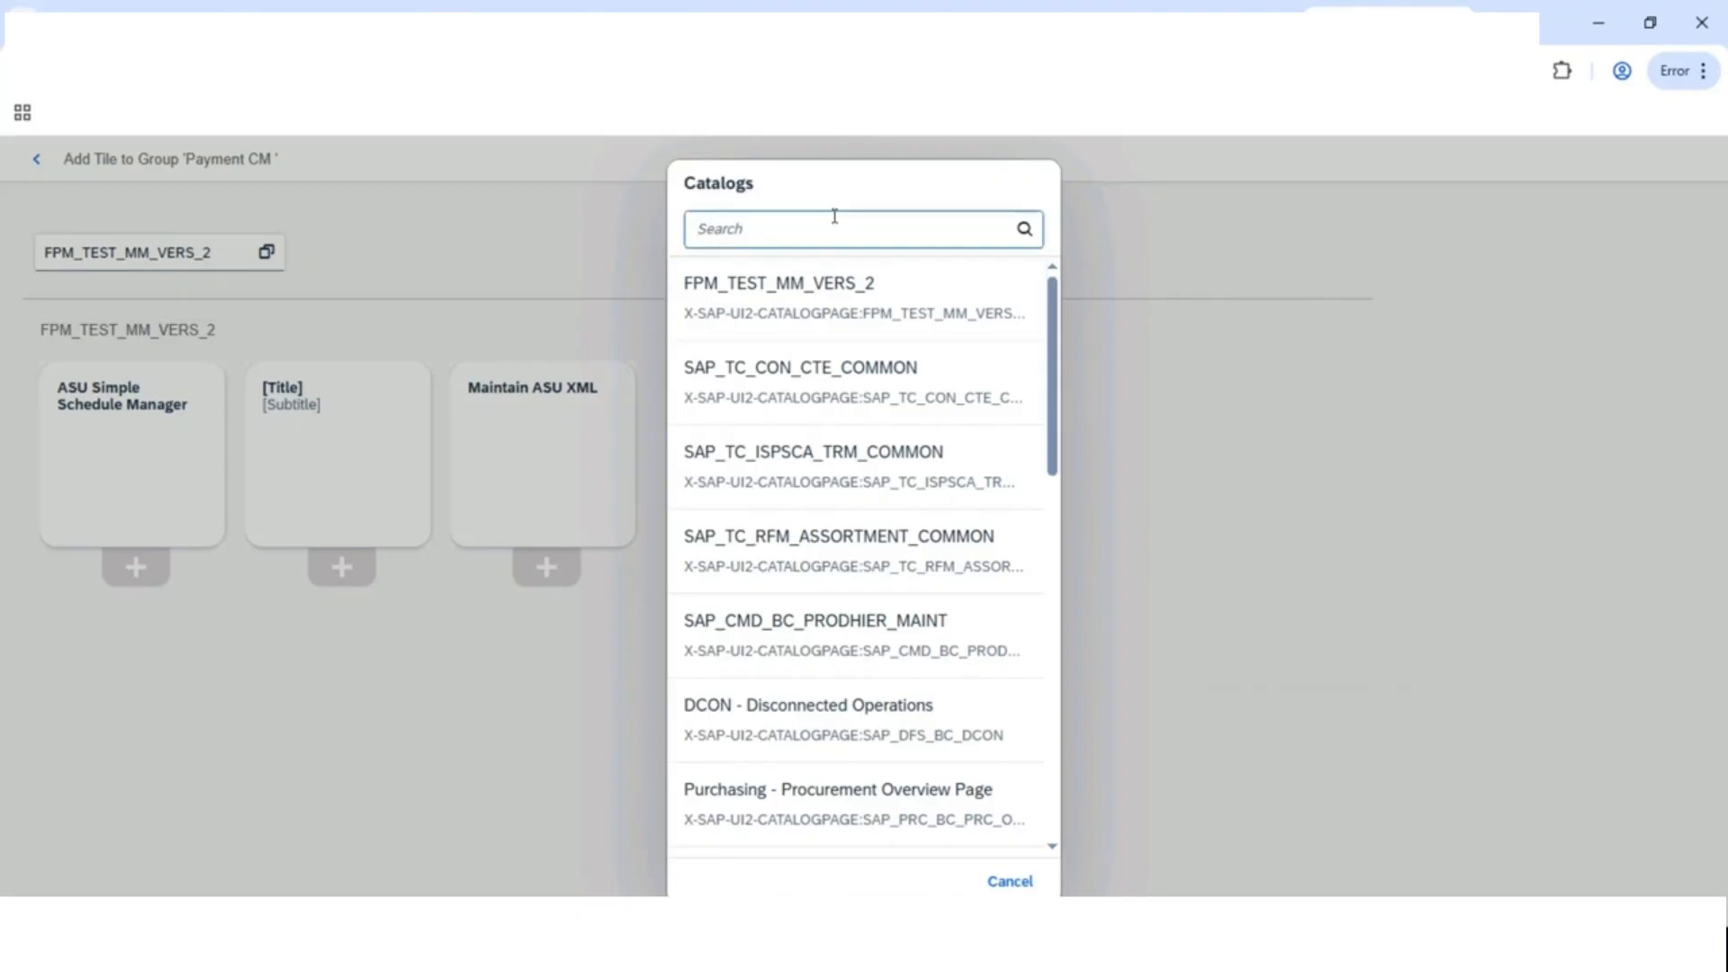
{"action": "type", "text": "ZTC_"}
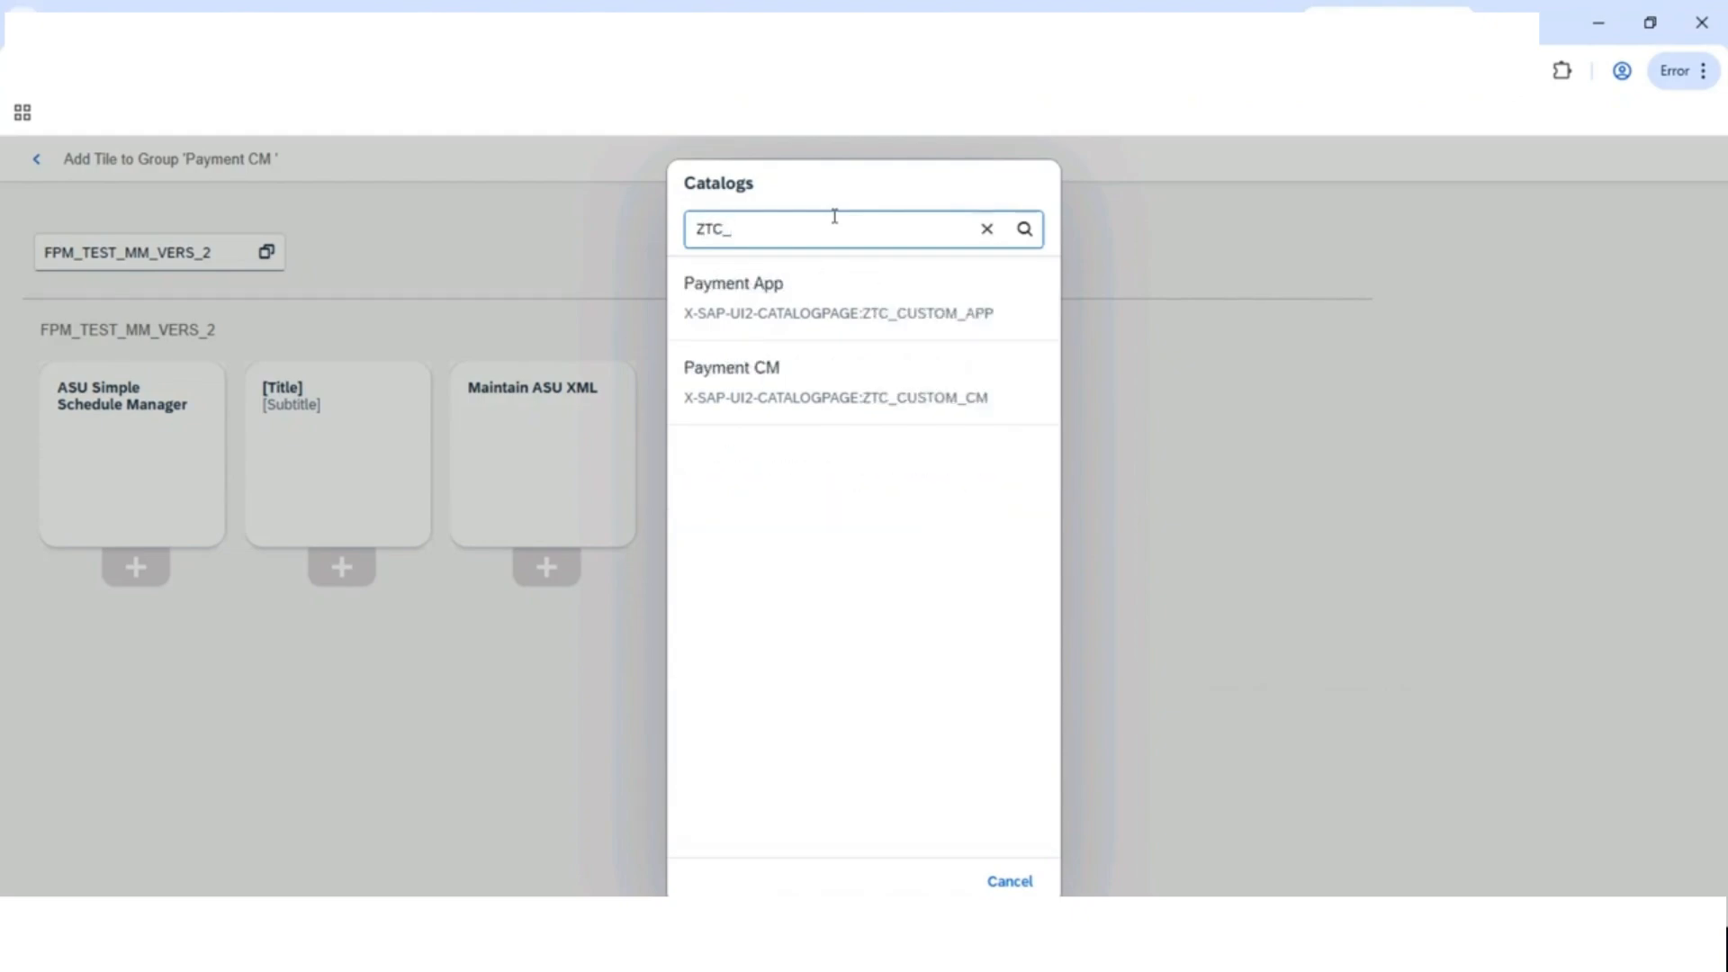
{"action": "left_click", "coordinate": [847, 414]}
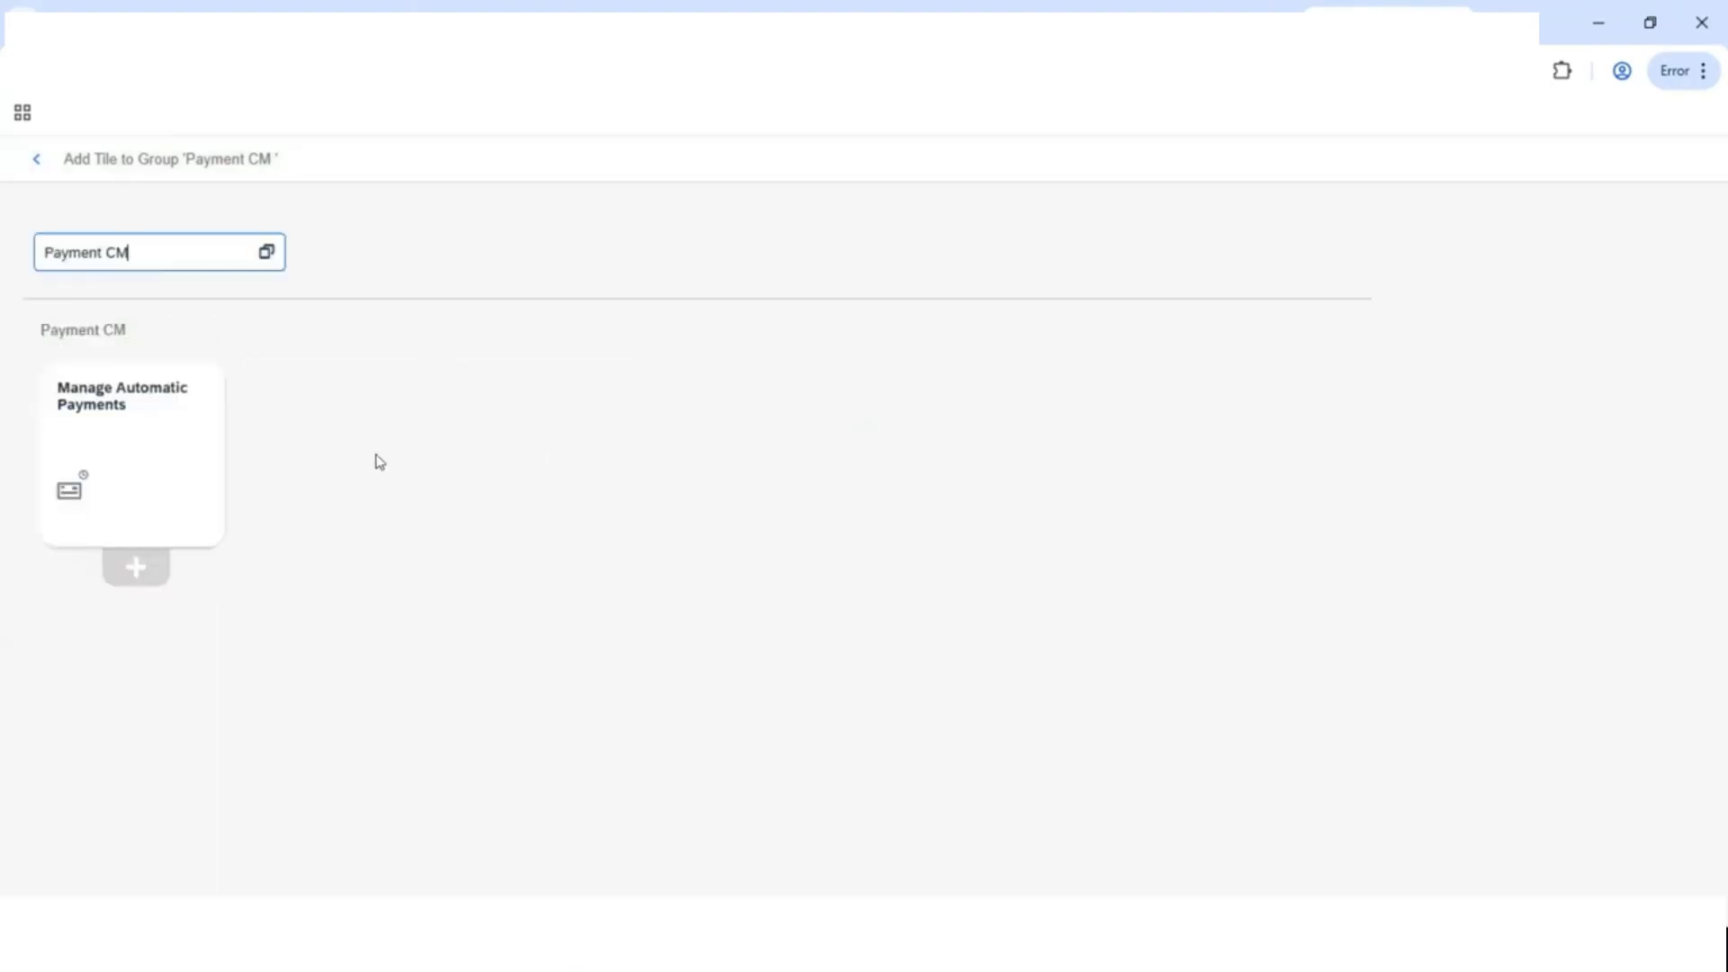
{"action": "left_click", "coordinate": [158, 580]}
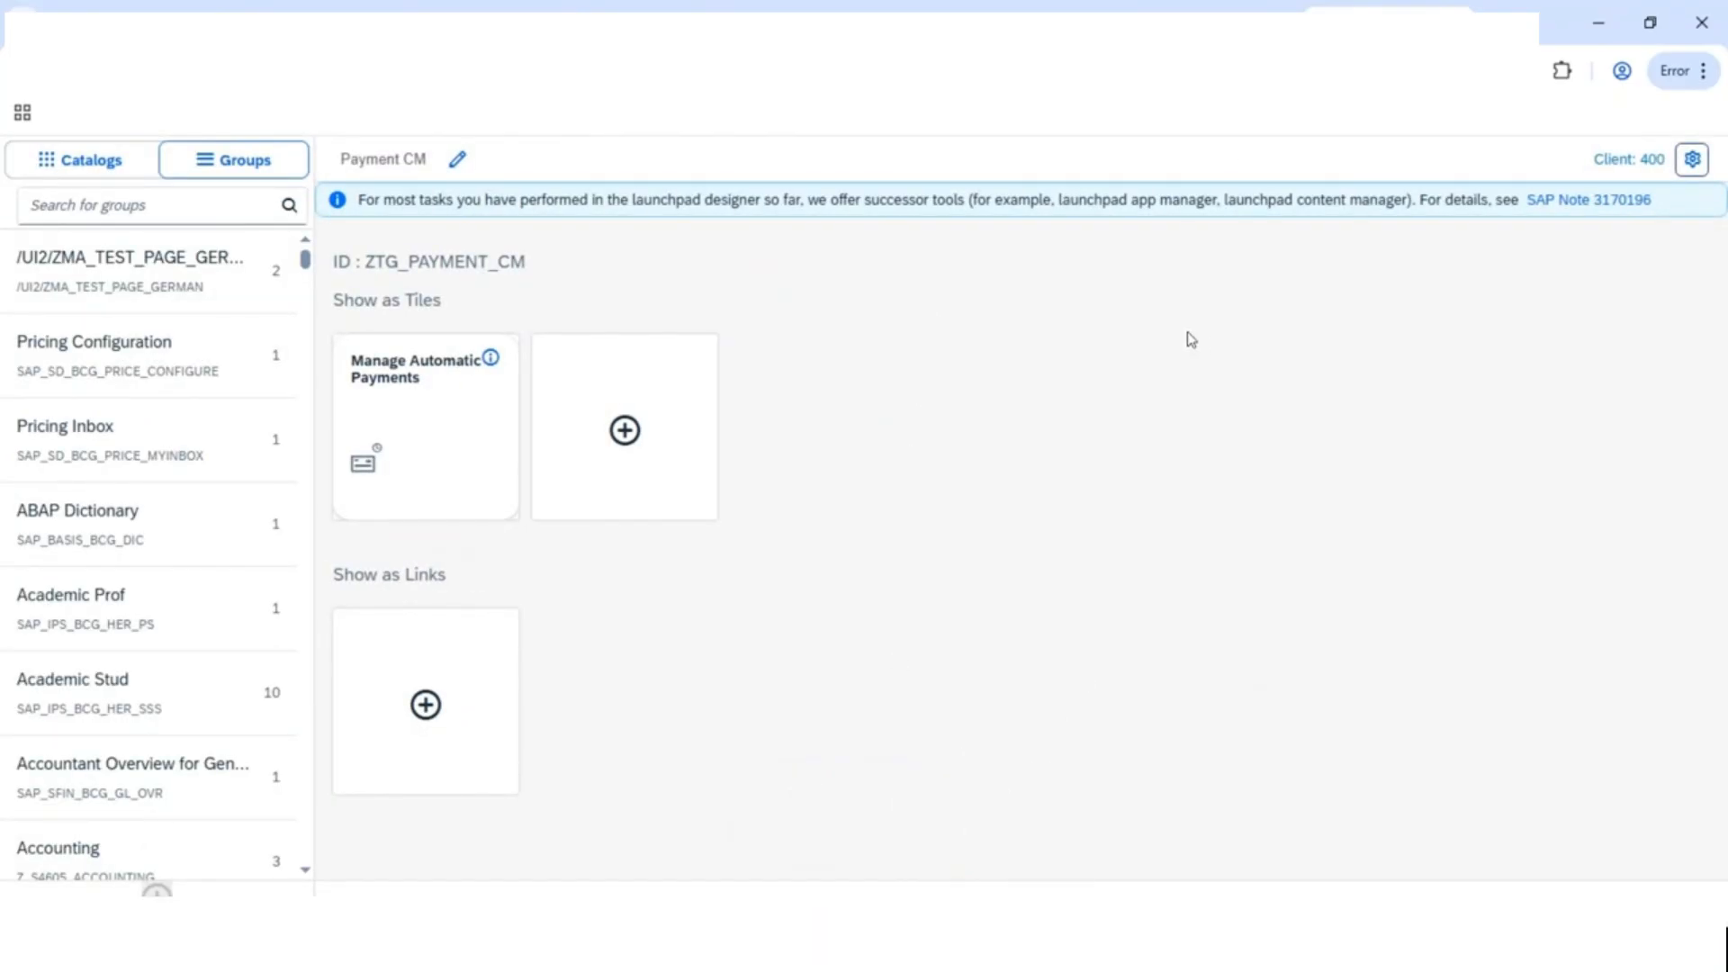
Switch to SAP GUI, leave the Launchpad Content Manager and open Role Maintenance (PFCG).
{"action": "mouse_move", "coordinate": [562, 949]}
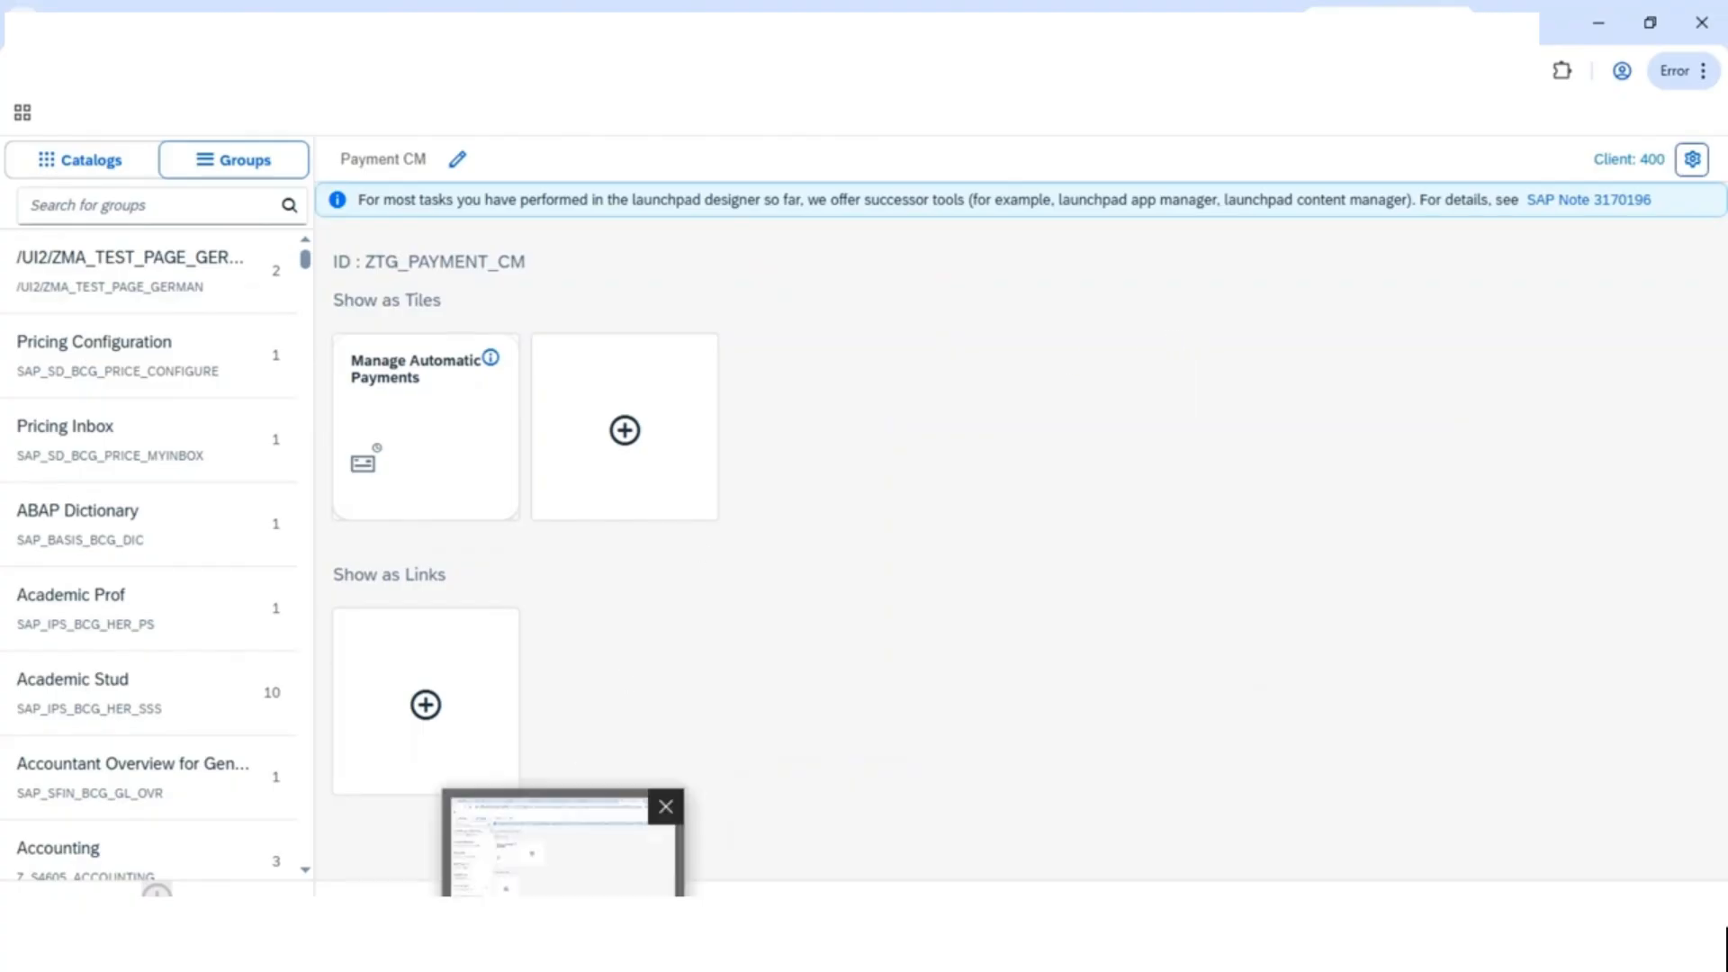
{"action": "left_click", "coordinate": [563, 949]}
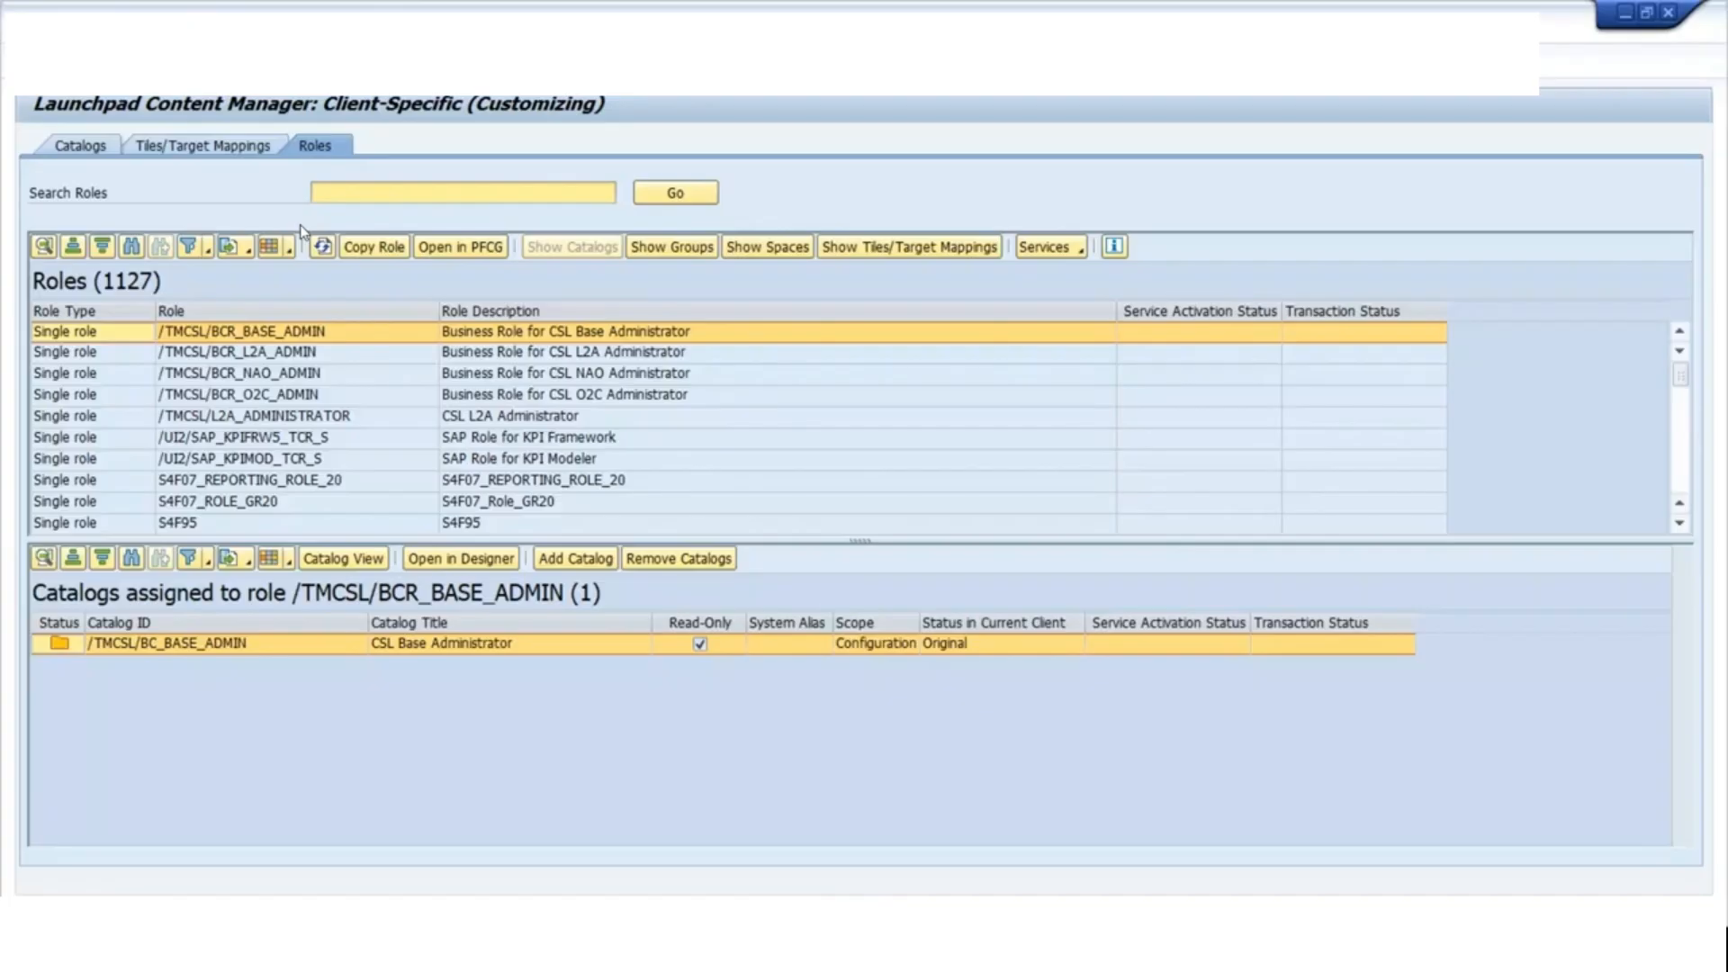
{"action": "left_click", "coordinate": [109, 57]}
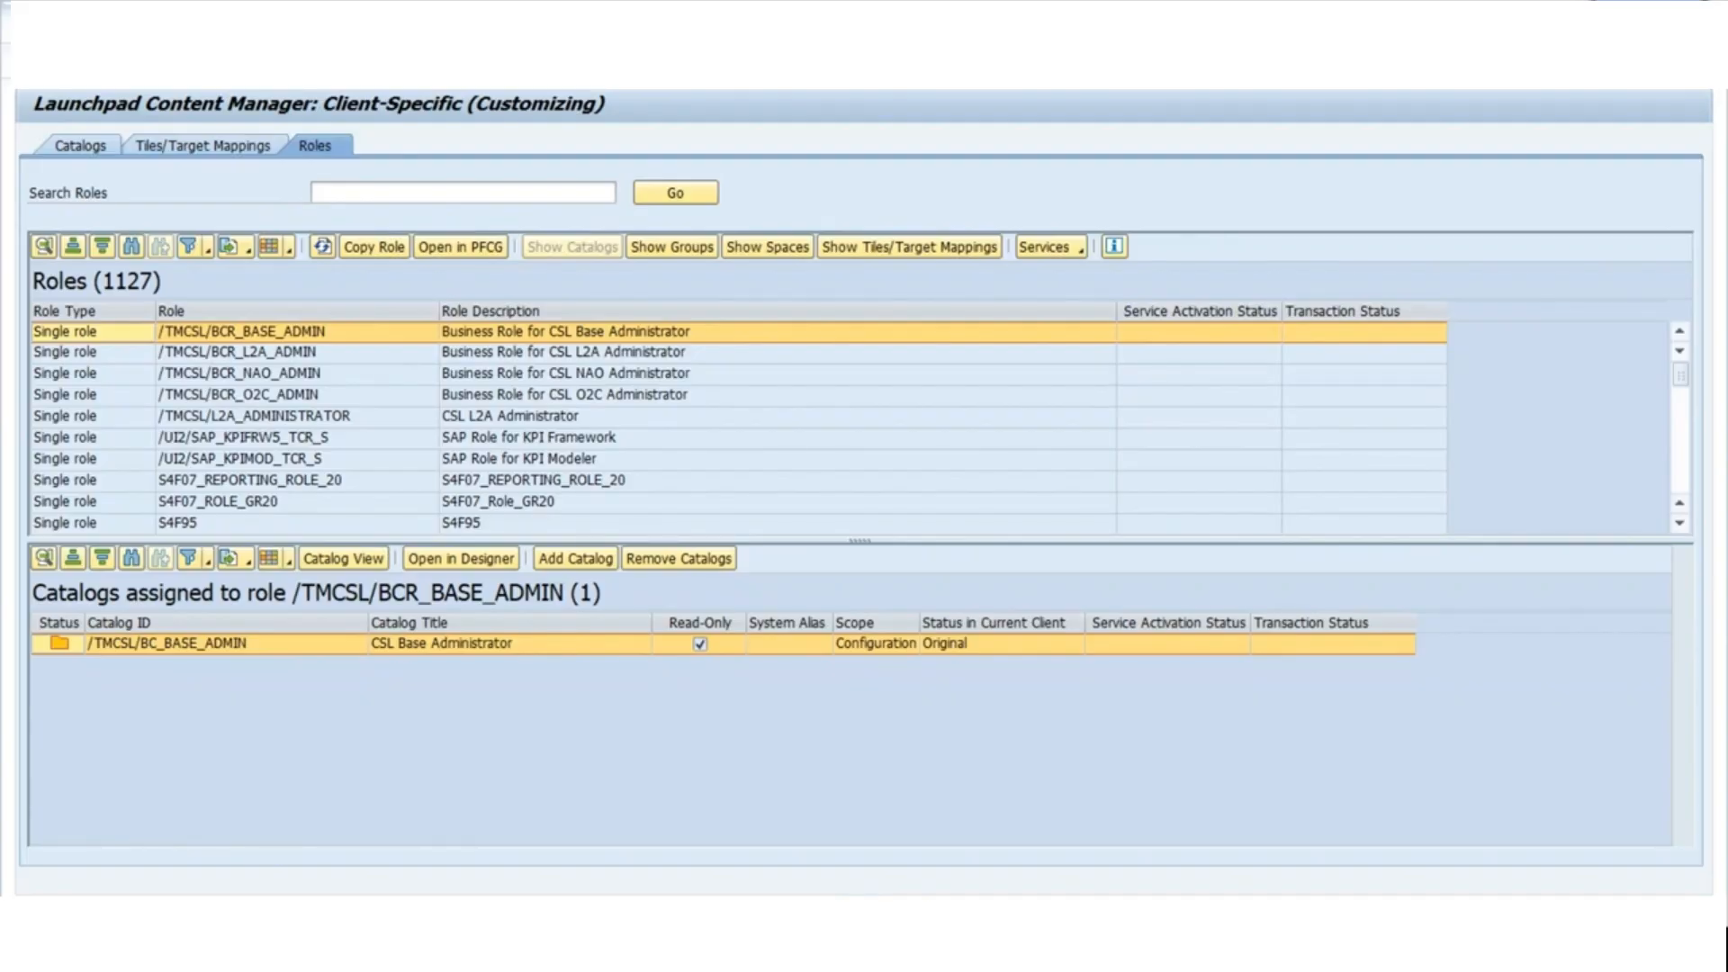
{"action": "key", "text": "F3"}
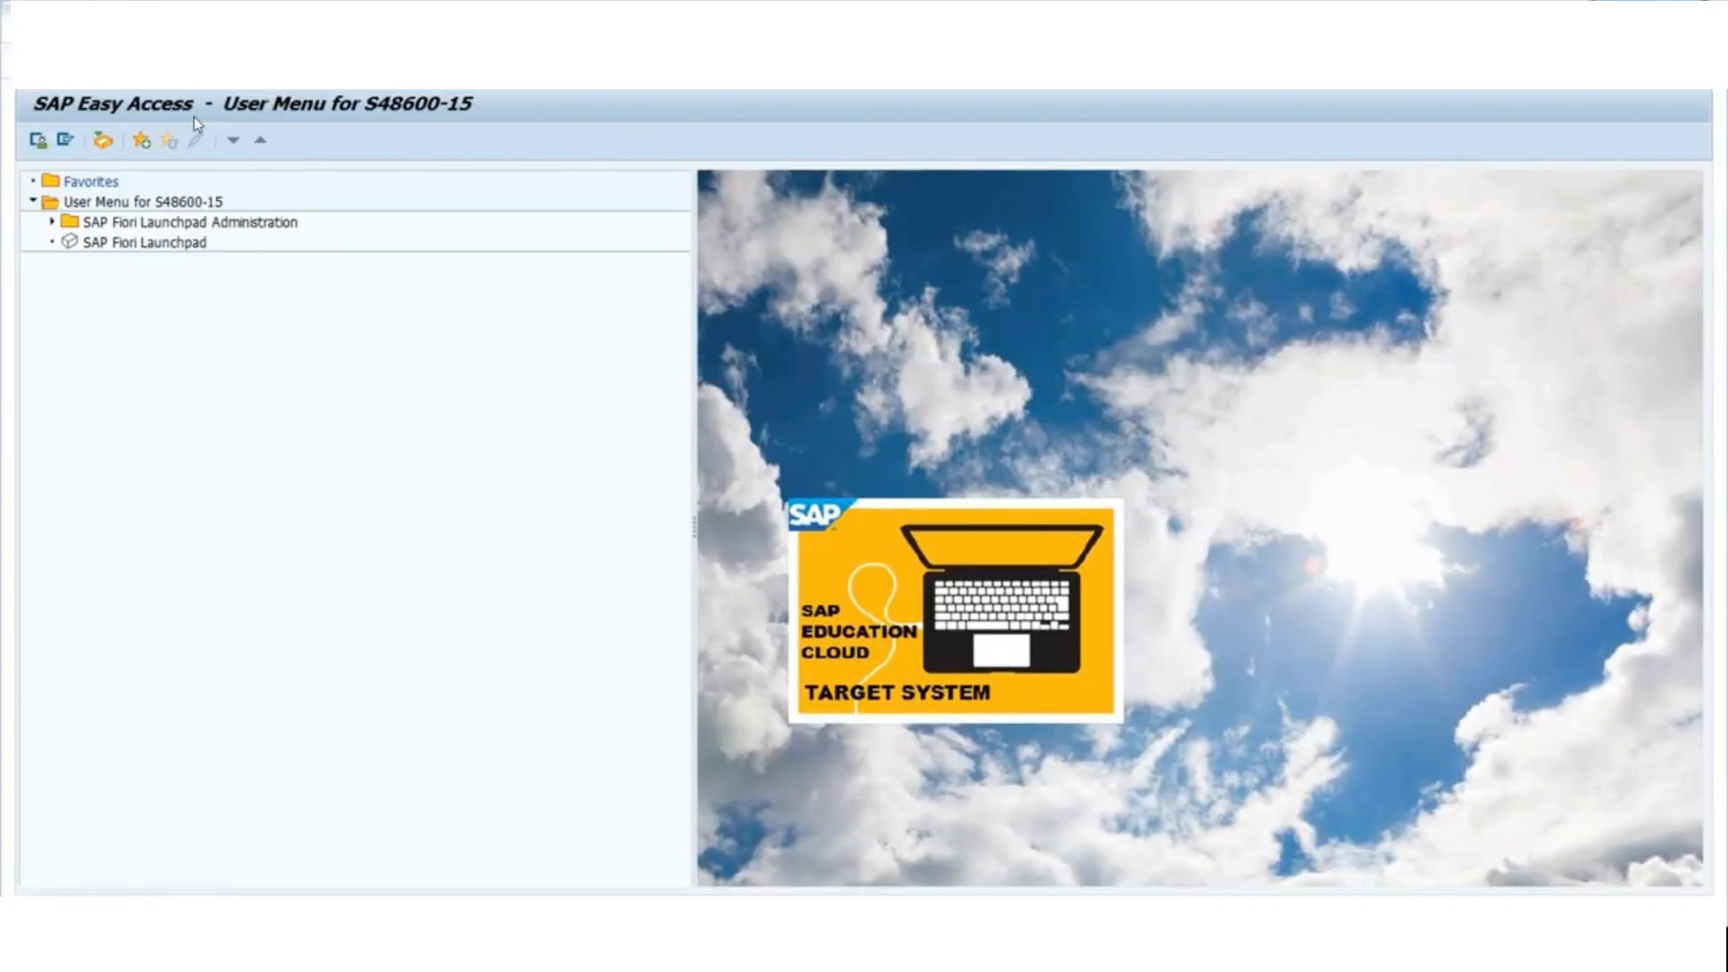
{"action": "key", "text": "Return"}
Create the single role ZCR_PAYMENT_APP1 with the description "payement app" and save it.
{"action": "key", "text": "Down"}
{"action": "key", "text": "Down"}
{"action": "key", "text": "Down"}
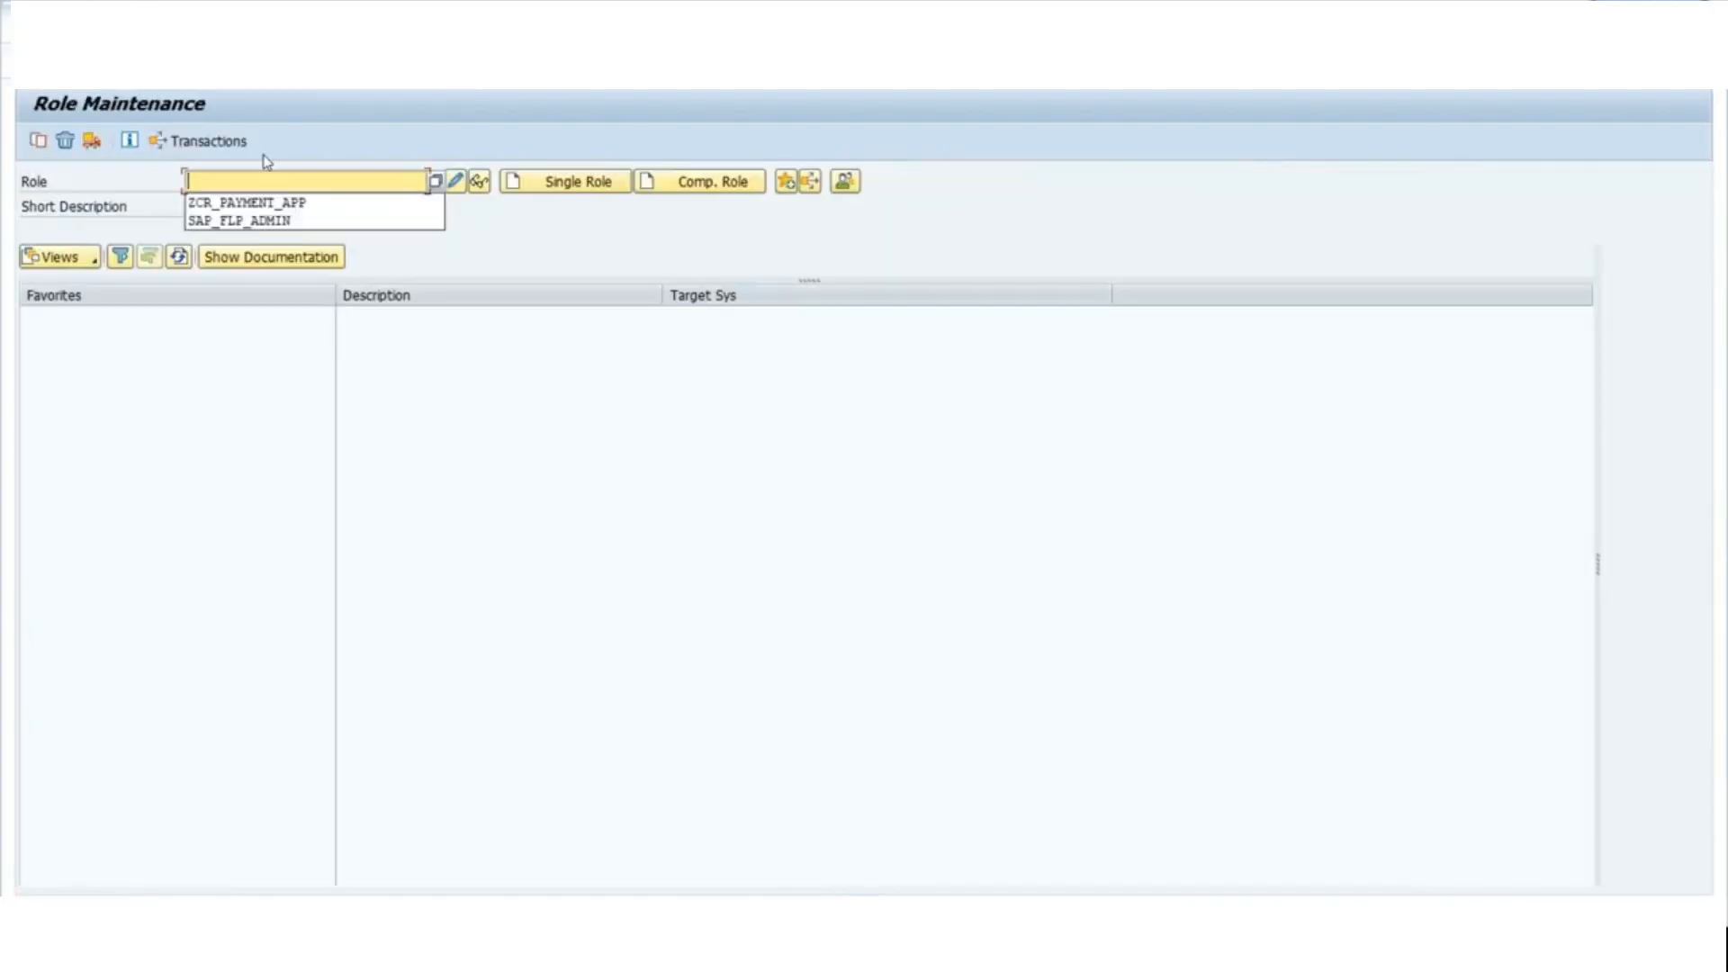
{"action": "key", "text": "Up"}
{"action": "key", "text": "Return"}
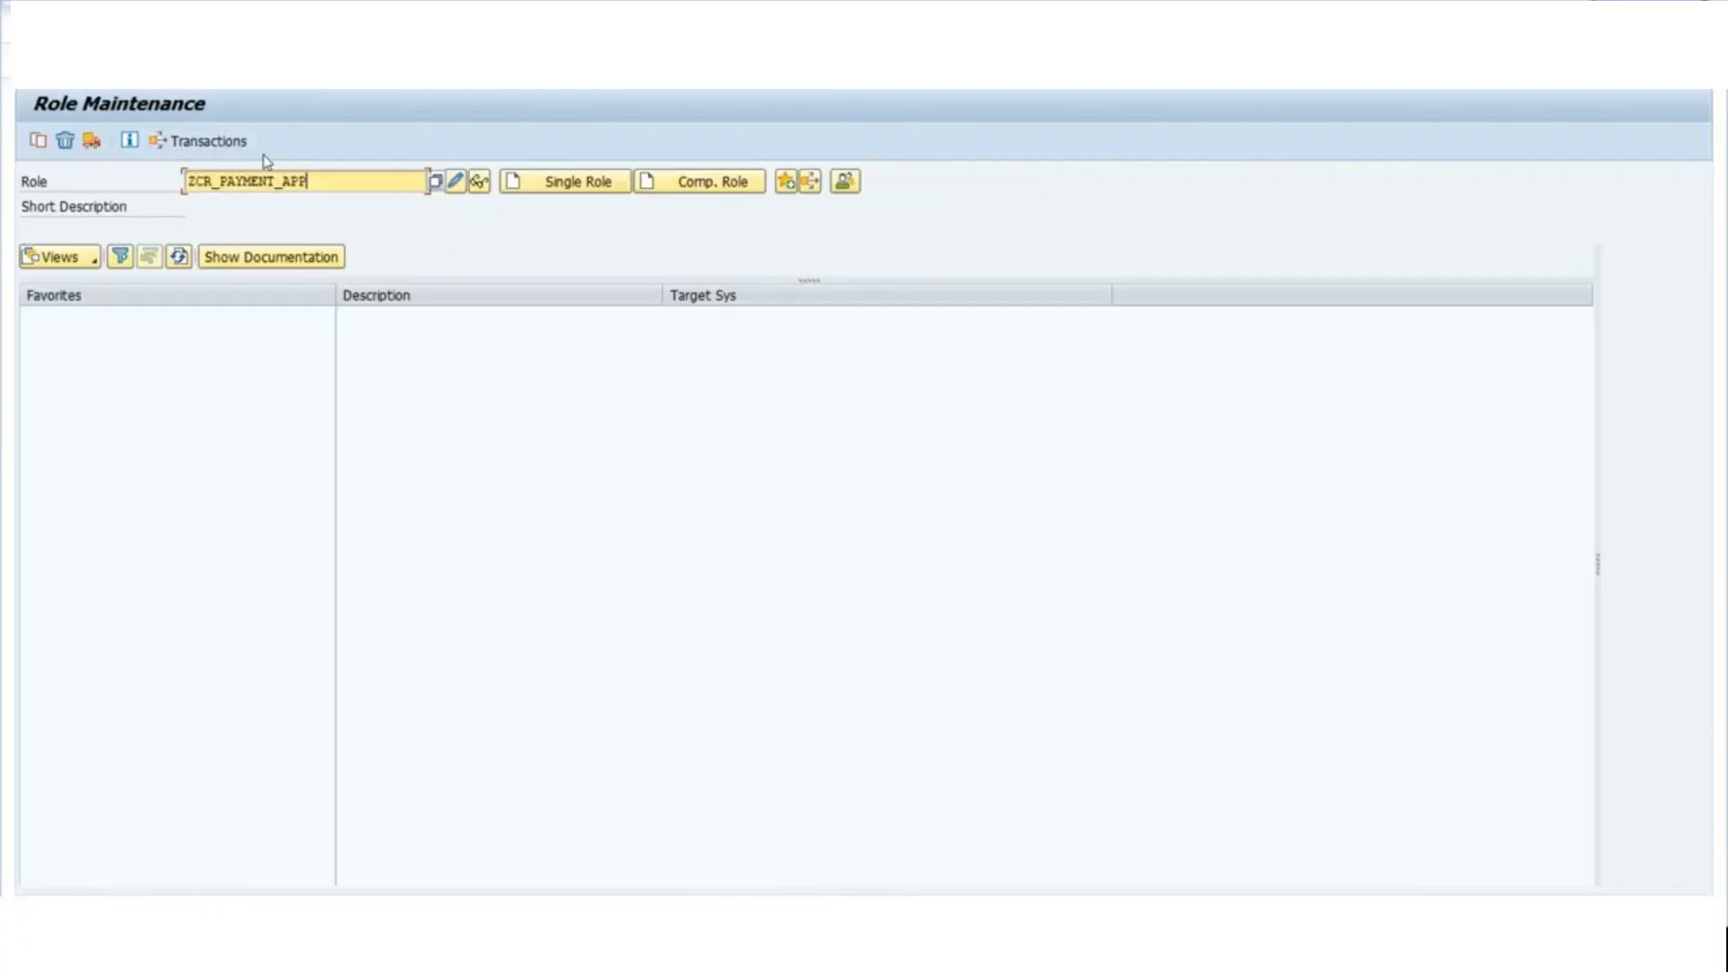
{"action": "type", "text": "1"}
{"action": "left_click", "coordinate": [563, 182]}
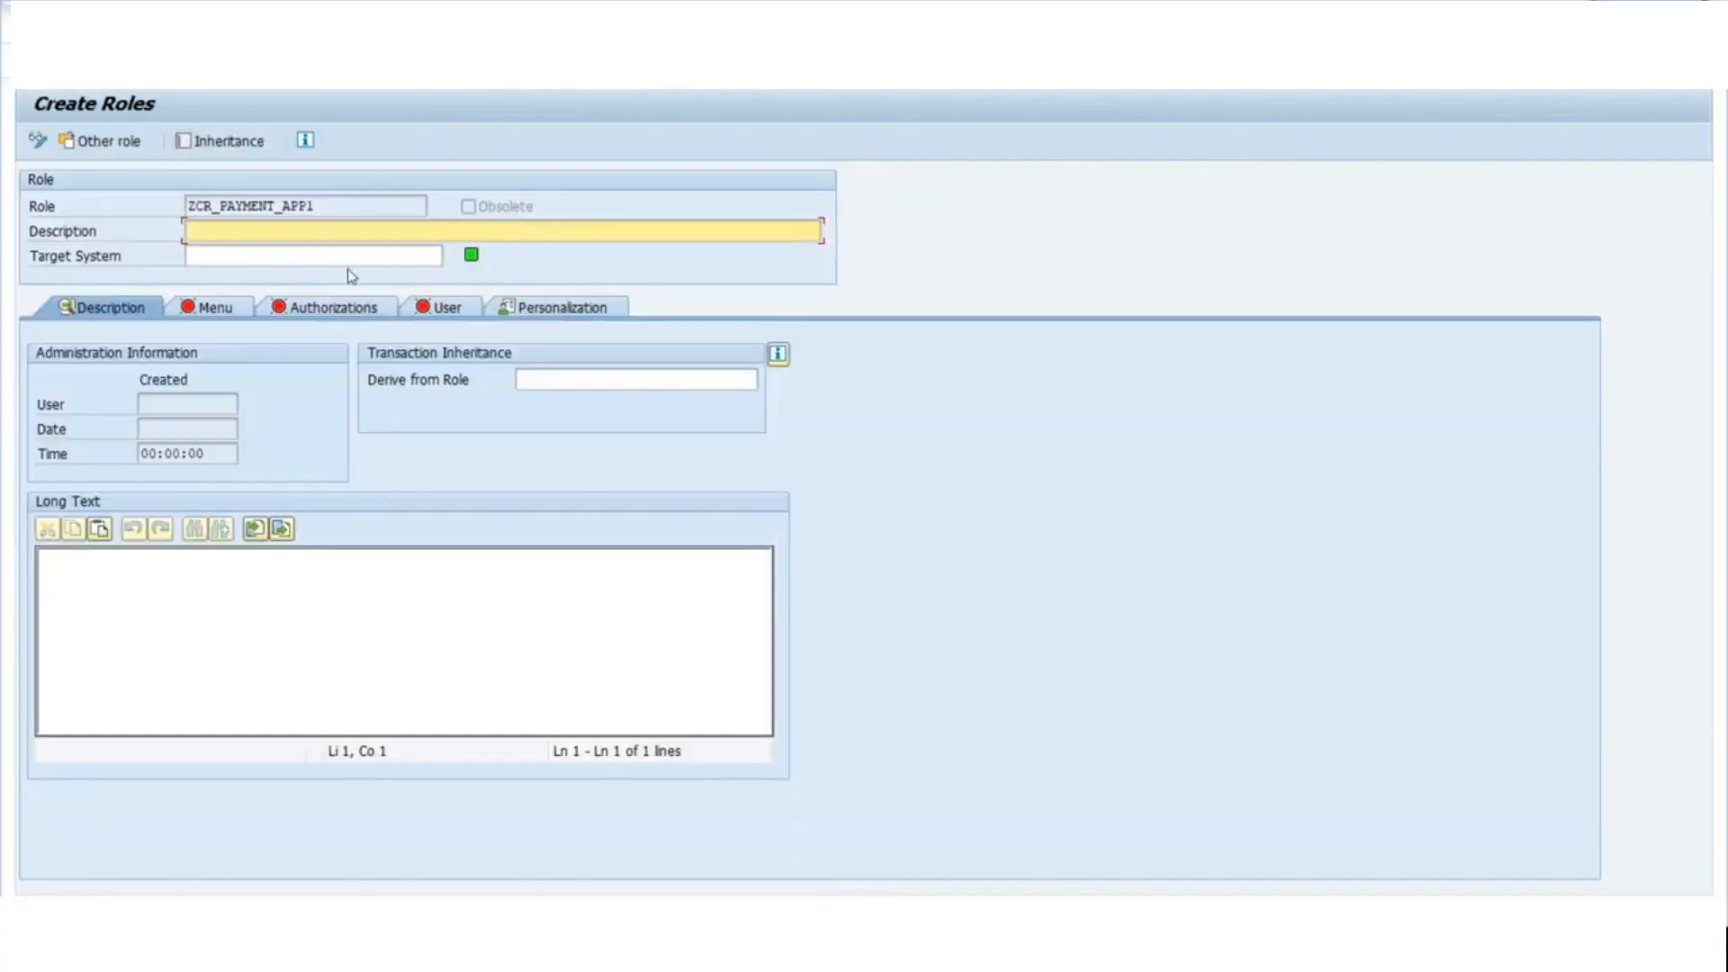
{"action": "type", "text": "payement app"}
{"action": "left_click", "coordinate": [212, 307]}
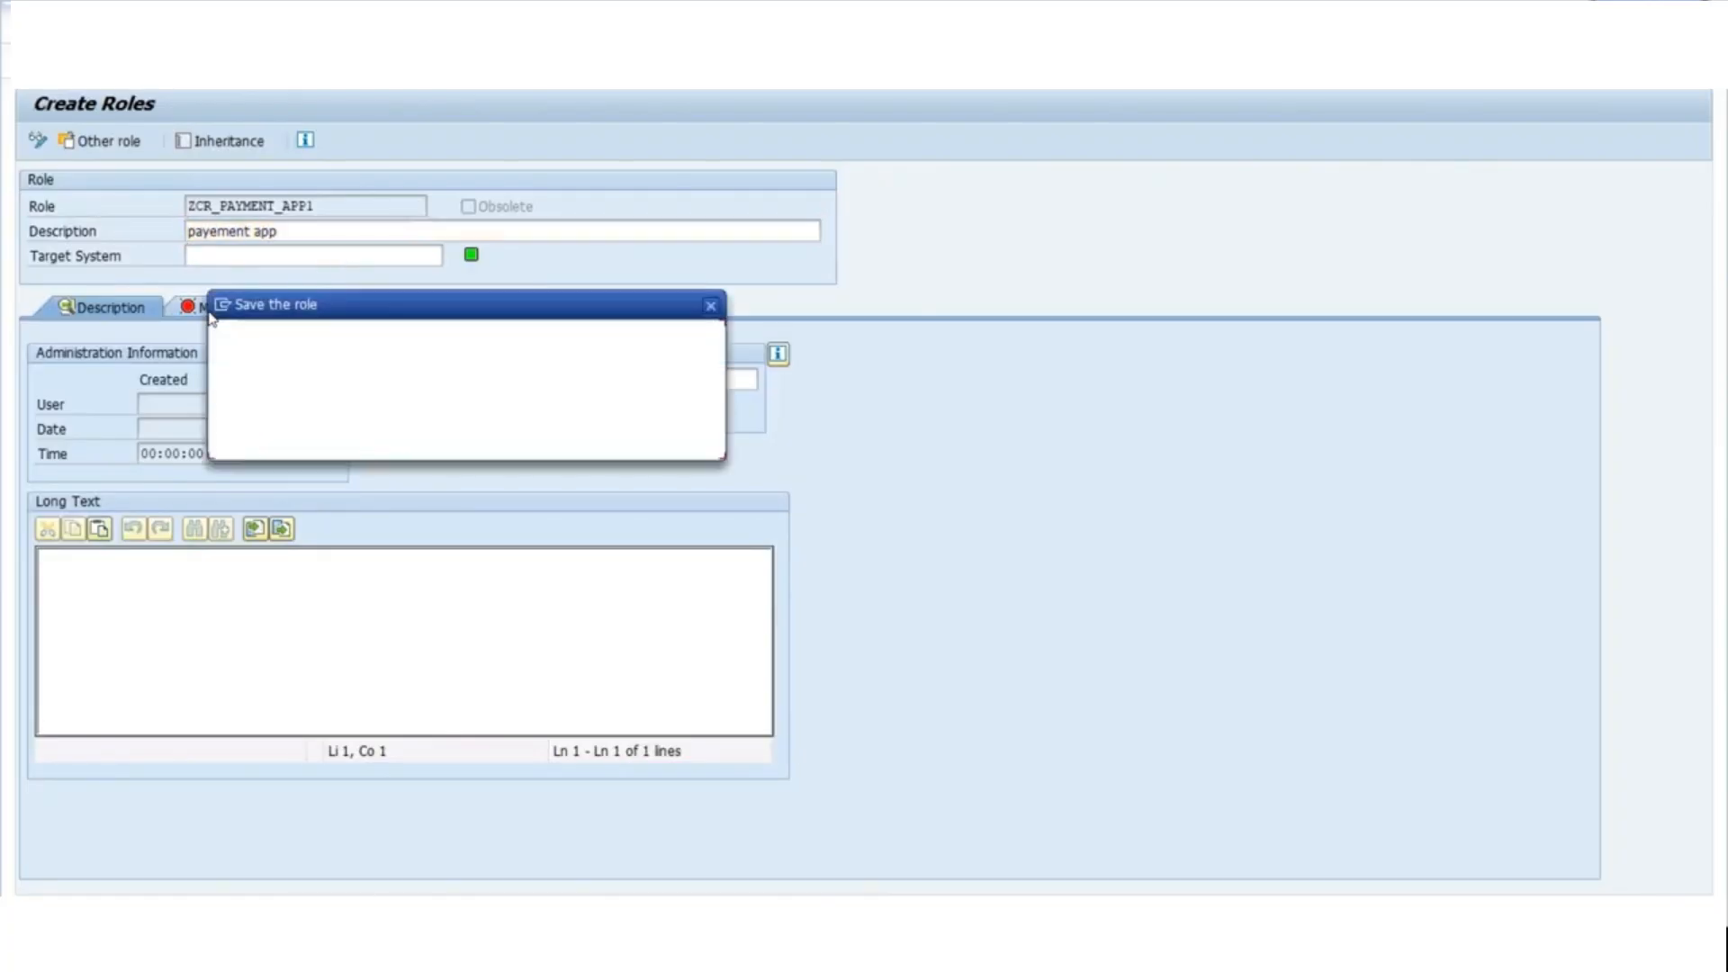
{"action": "left_click", "coordinate": [288, 432]}
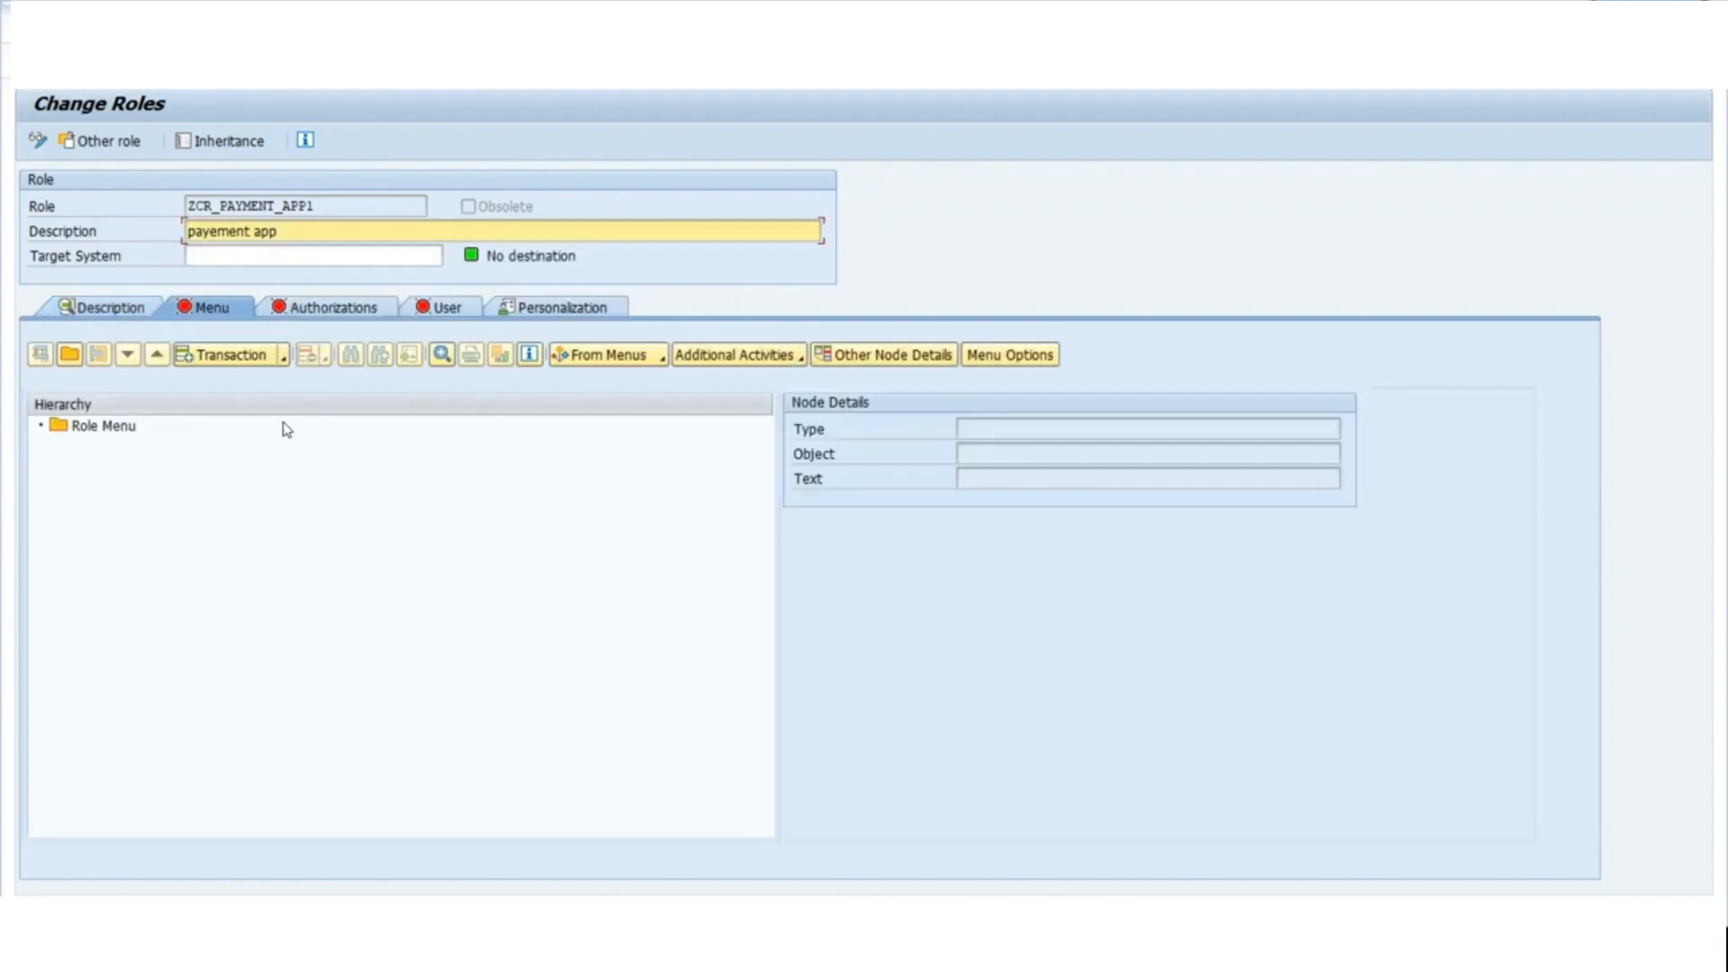
Assign the Fiori launchpad catalog ZTC_CUSTOM_CM to the role menu from the local front-end server, including its applications.
{"action": "left_click", "coordinate": [283, 358]}
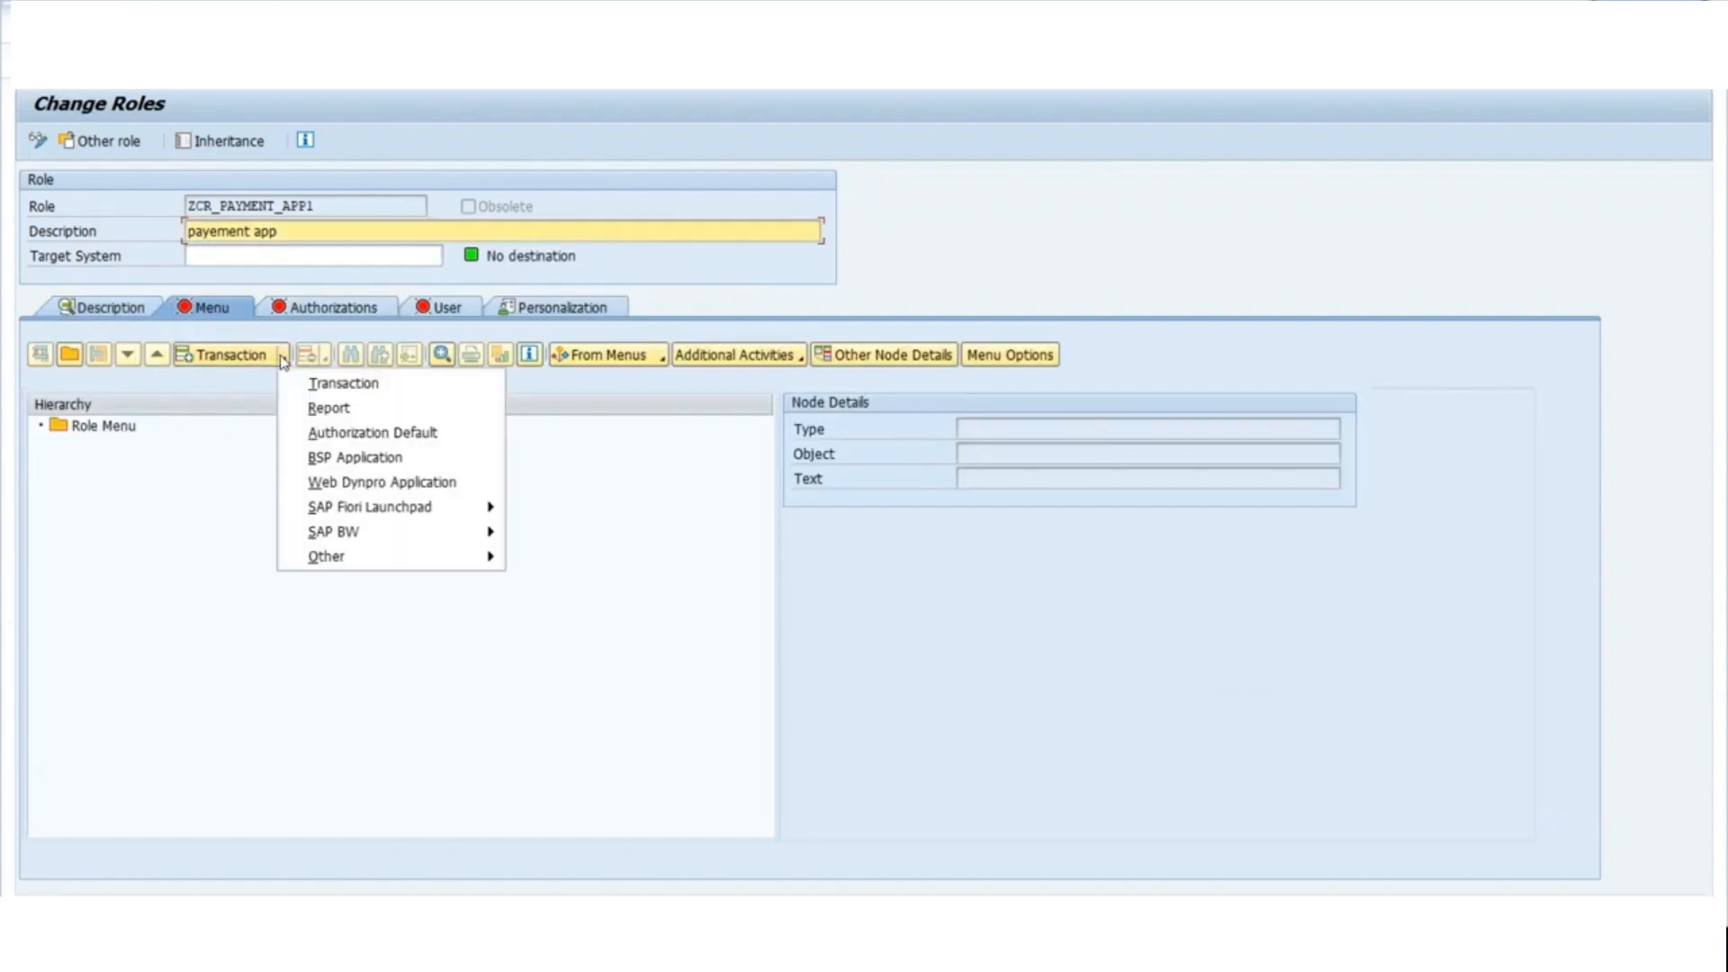
{"action": "left_click", "coordinate": [282, 378]}
{"action": "left_click", "coordinate": [283, 357]}
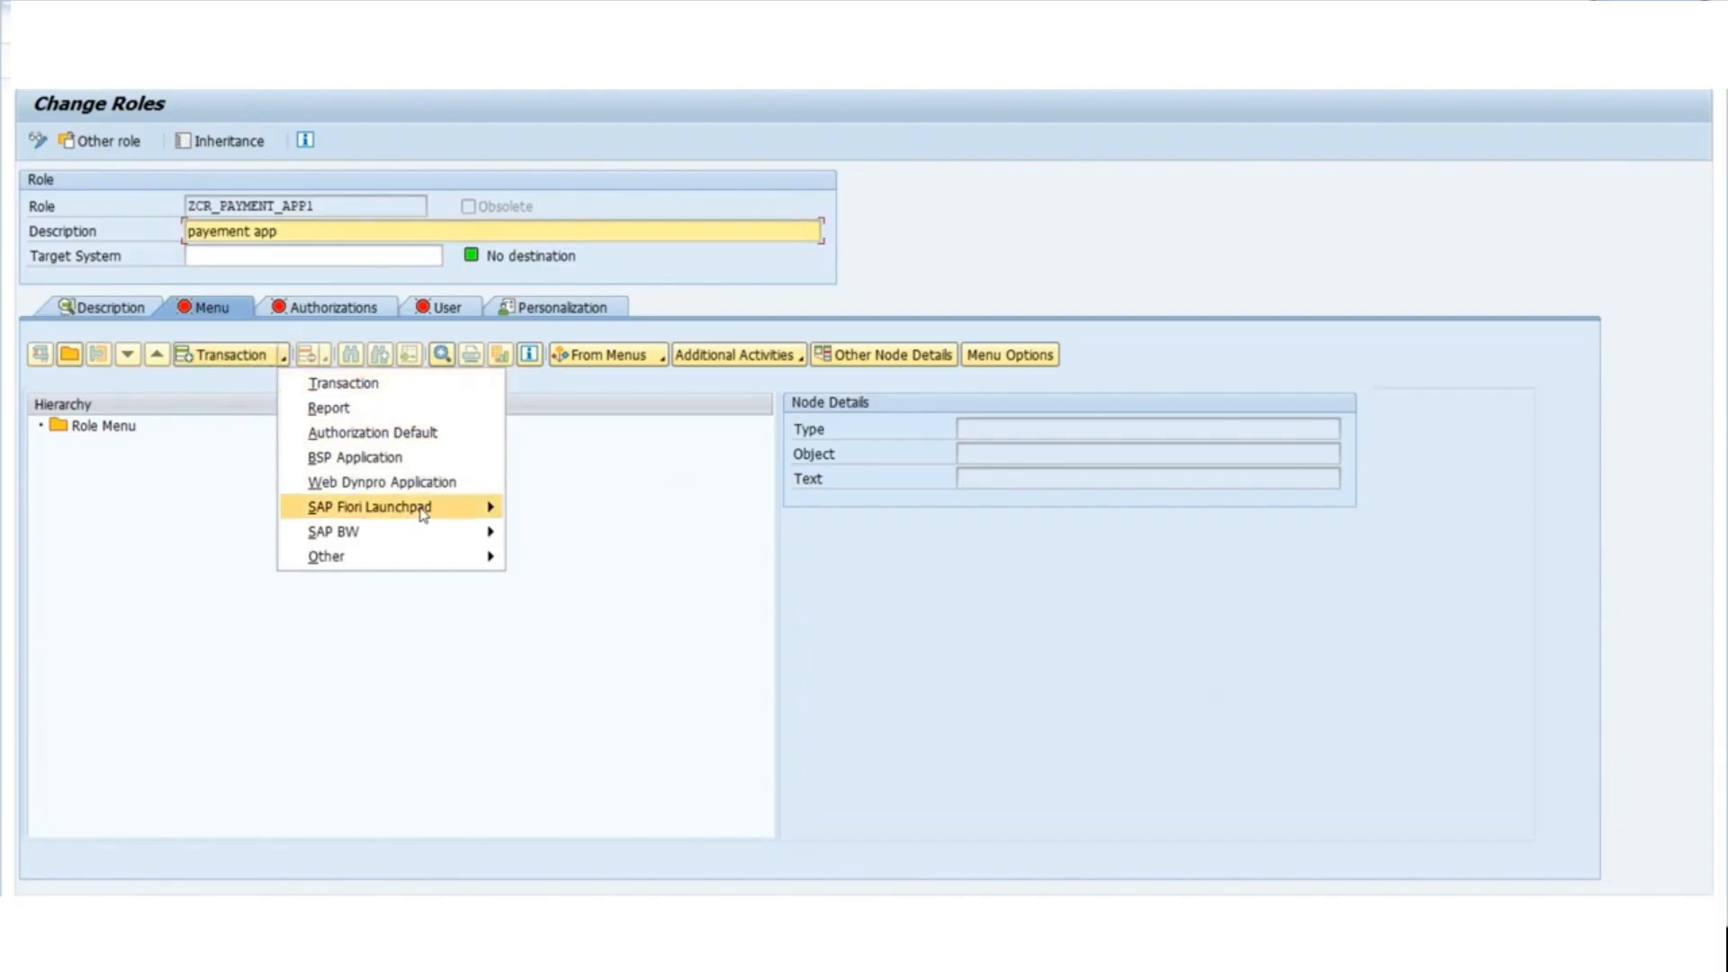
{"action": "mouse_move", "coordinate": [424, 506]}
{"action": "left_click", "coordinate": [608, 509]}
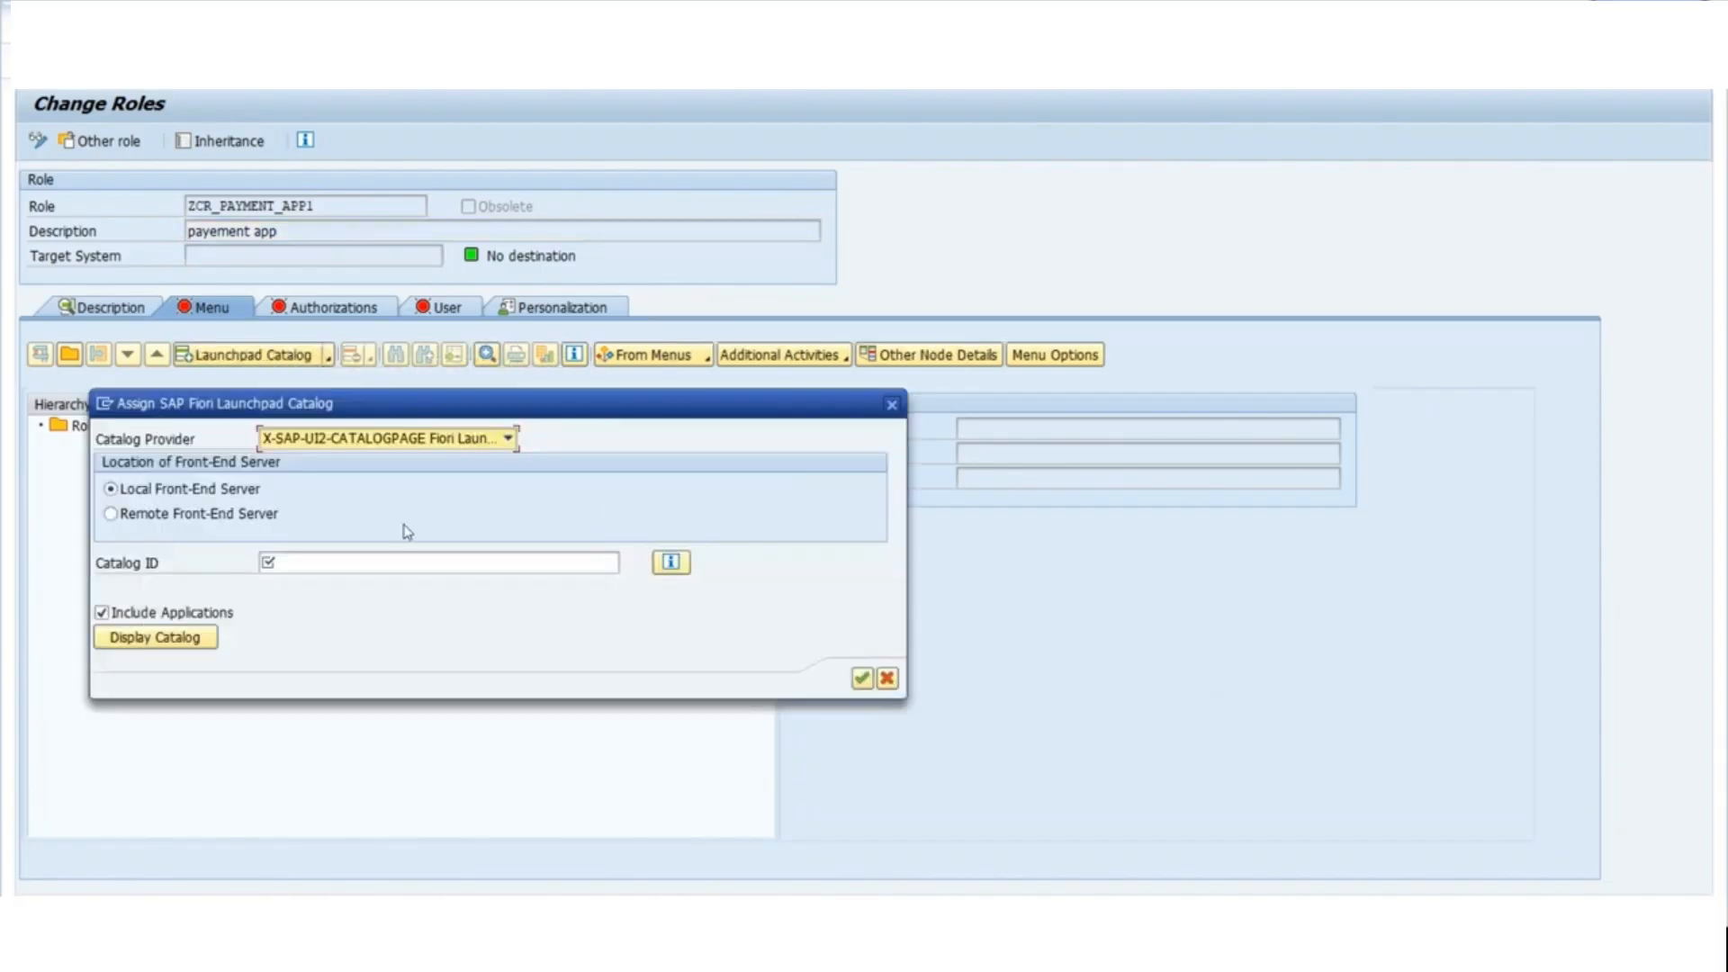
{"action": "left_click", "coordinate": [389, 562]}
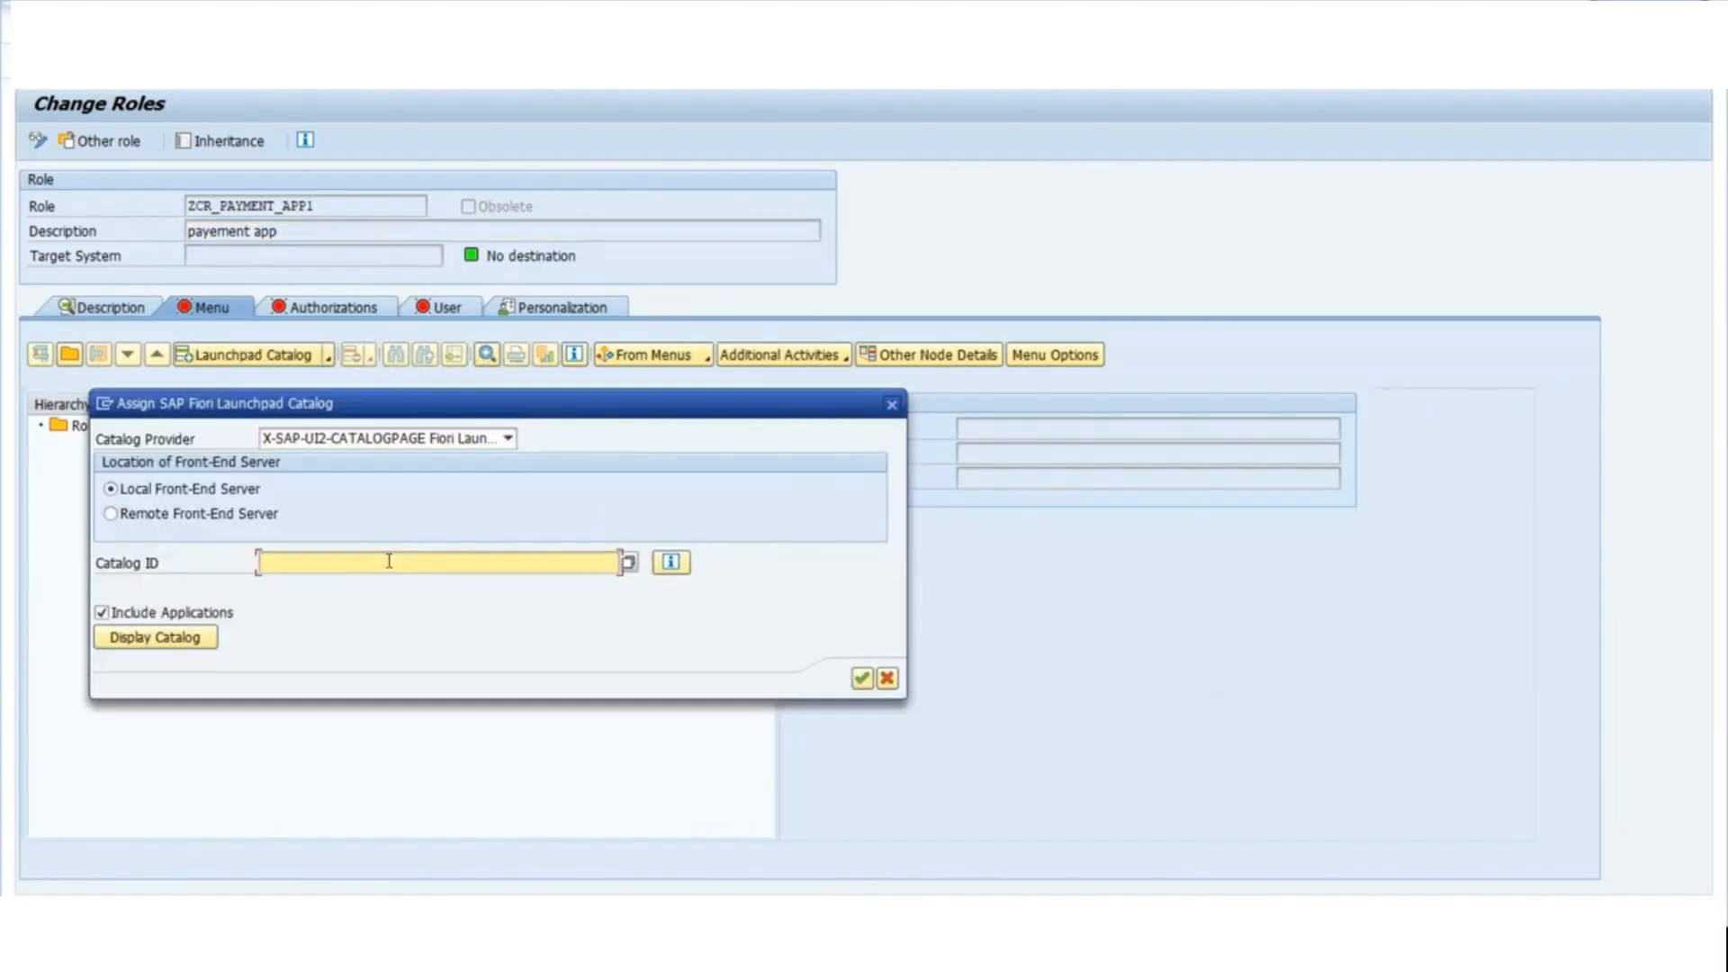
{"action": "type", "text": "ZTC_d"}
{"action": "type", "text": "USTOM_CM"}
{"action": "key", "text": "Return"}
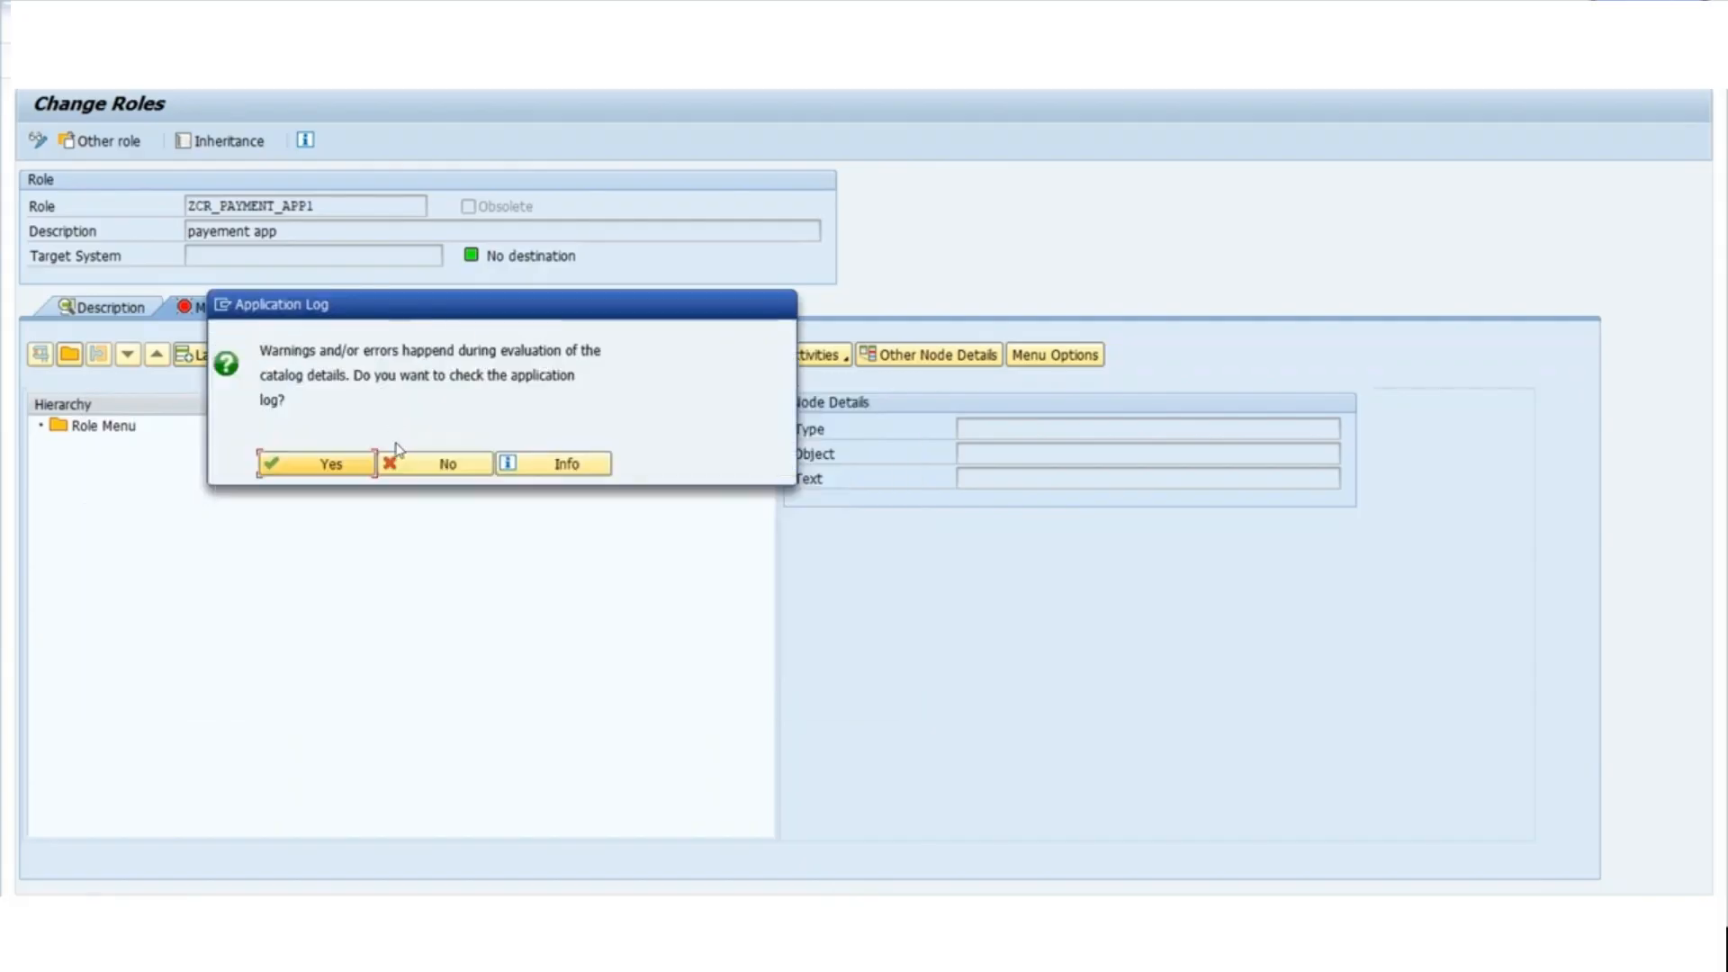
Check the application log for the catalog evaluation and return to the role.
{"action": "left_click", "coordinate": [339, 461]}
{"action": "left_click", "coordinate": [37, 140]}
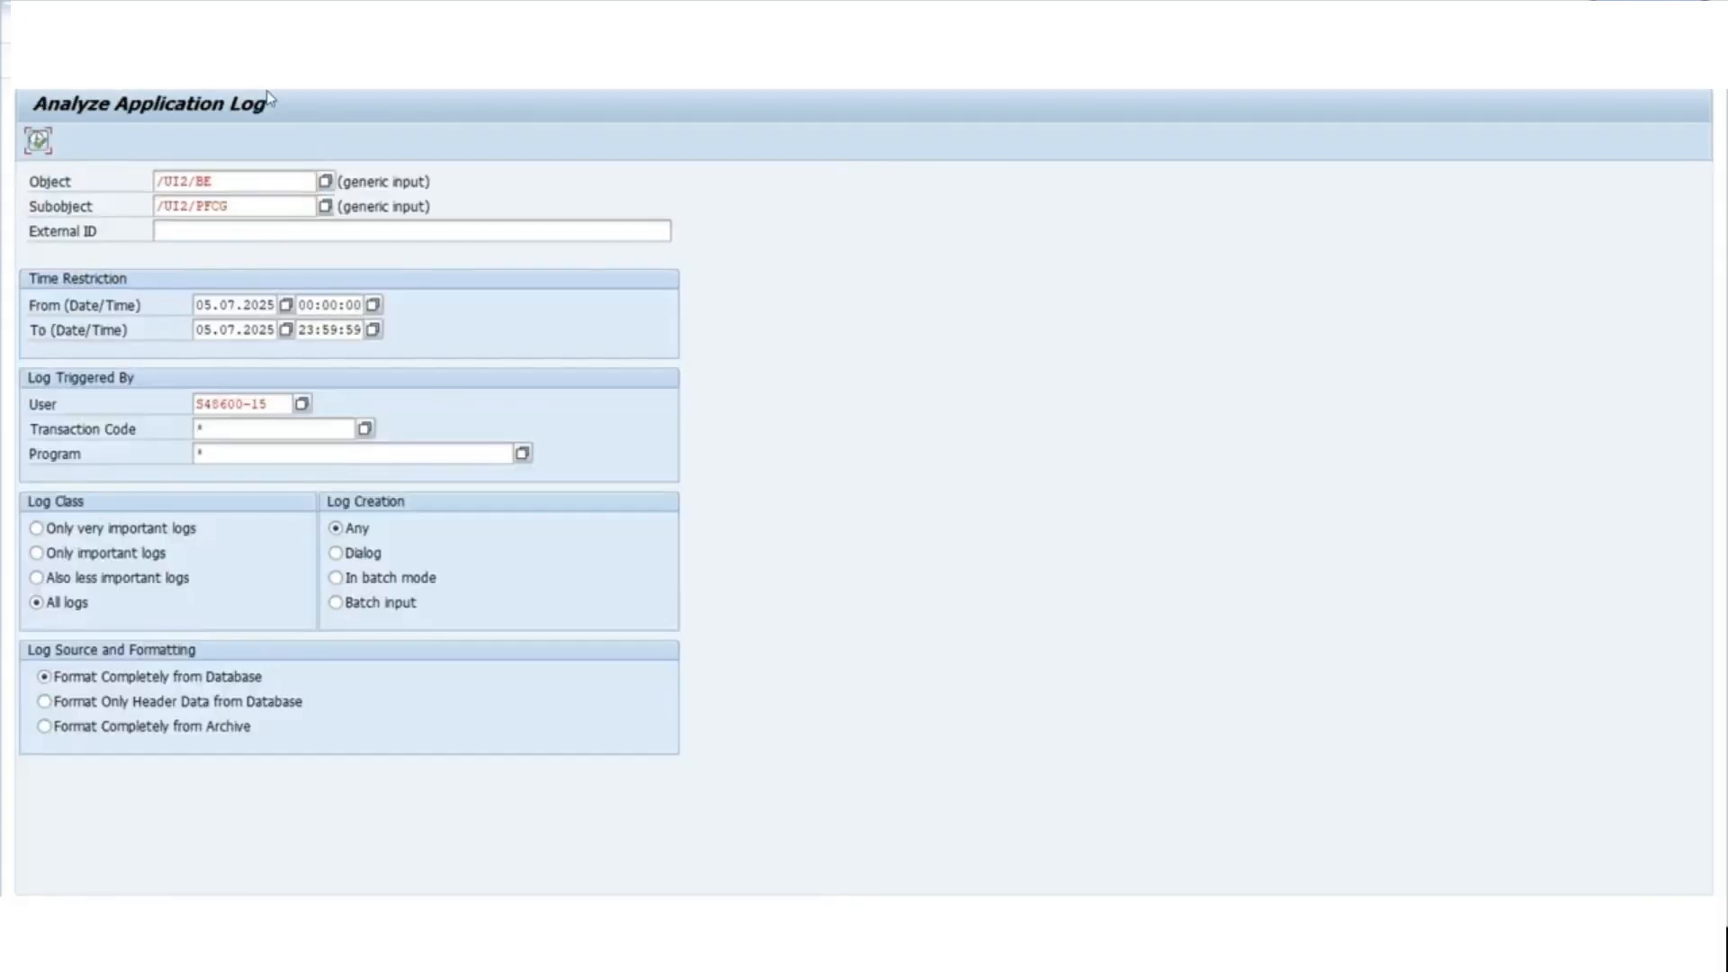
{"action": "key", "text": "F3"}
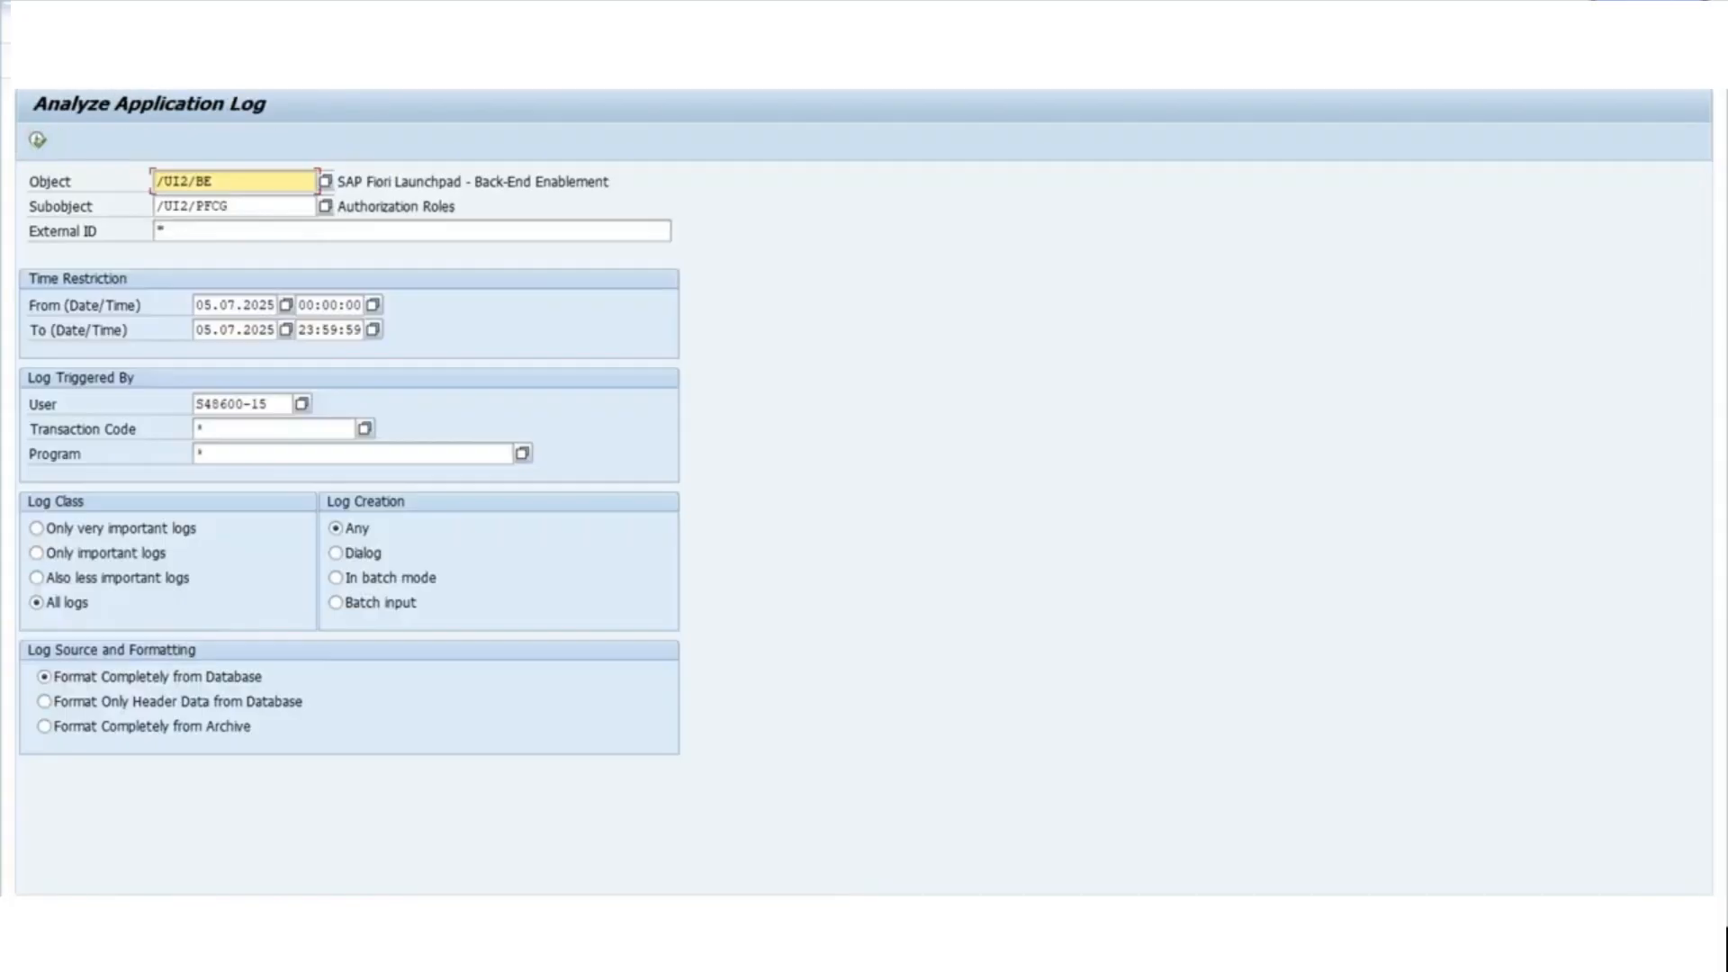
{"action": "left_click", "coordinate": [38, 140]}
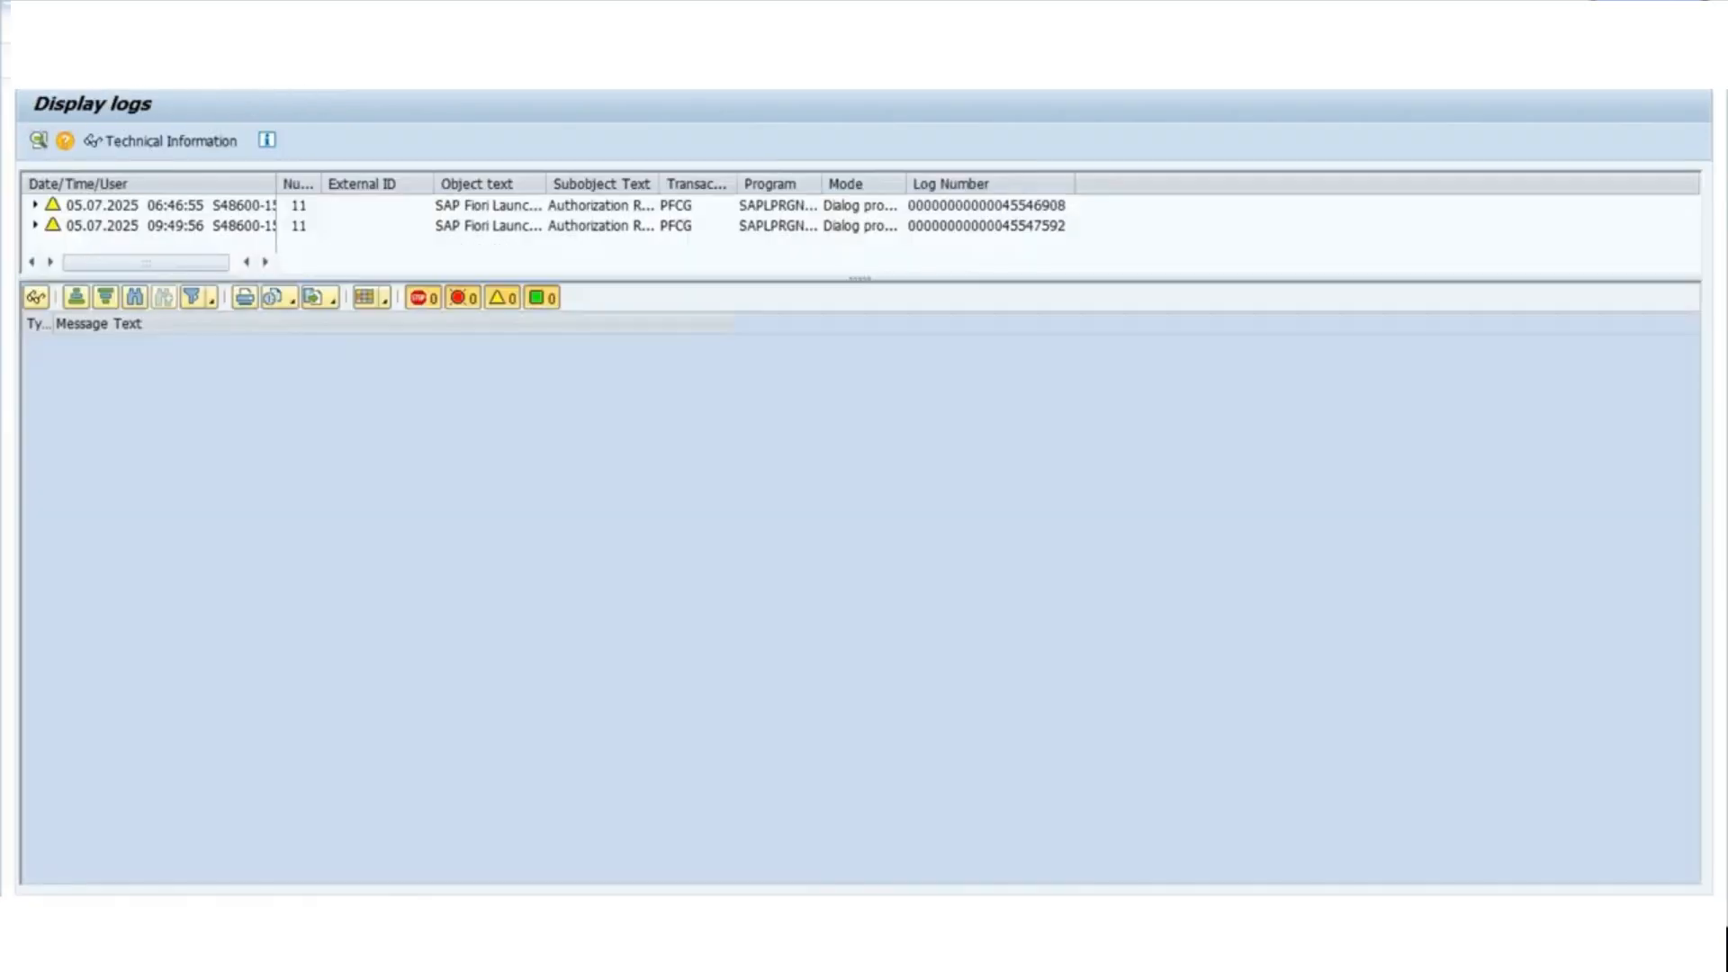
{"action": "key", "text": "F3"}
{"action": "key", "text": "F3"}
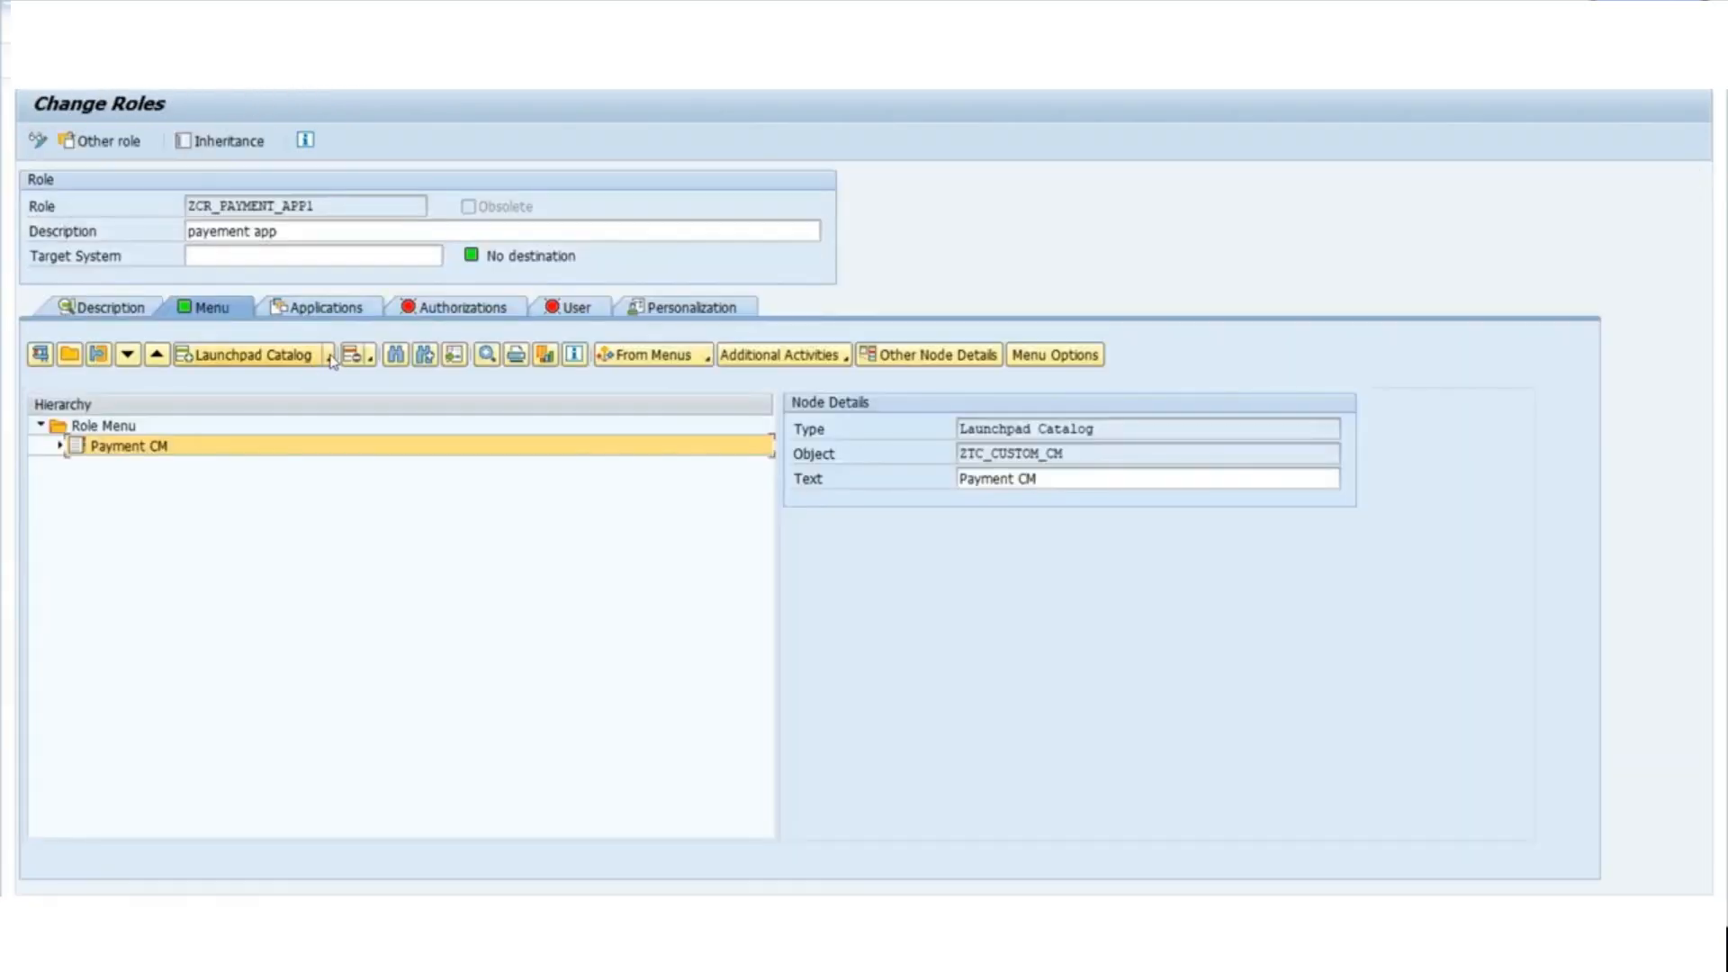
Assign the Fiori launchpad group ZTG_PAYMENT_CM to the role menu.
{"action": "left_click", "coordinate": [358, 354]}
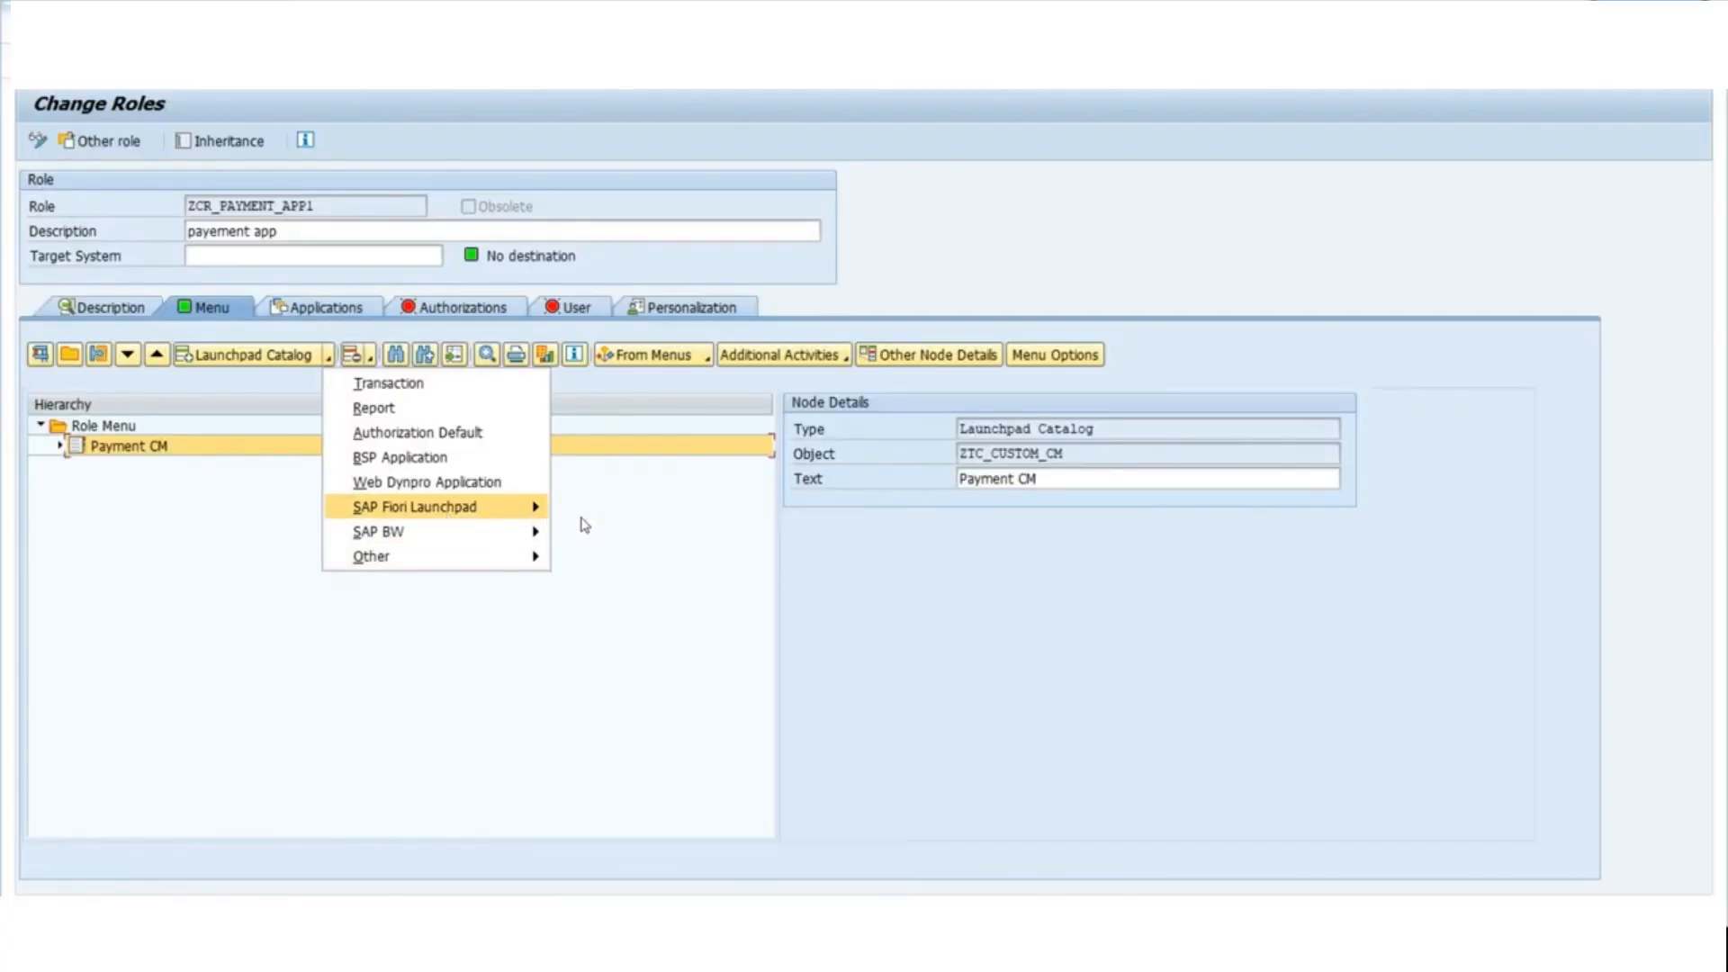
{"action": "mouse_move", "coordinate": [486, 507]}
{"action": "left_click", "coordinate": [650, 535]}
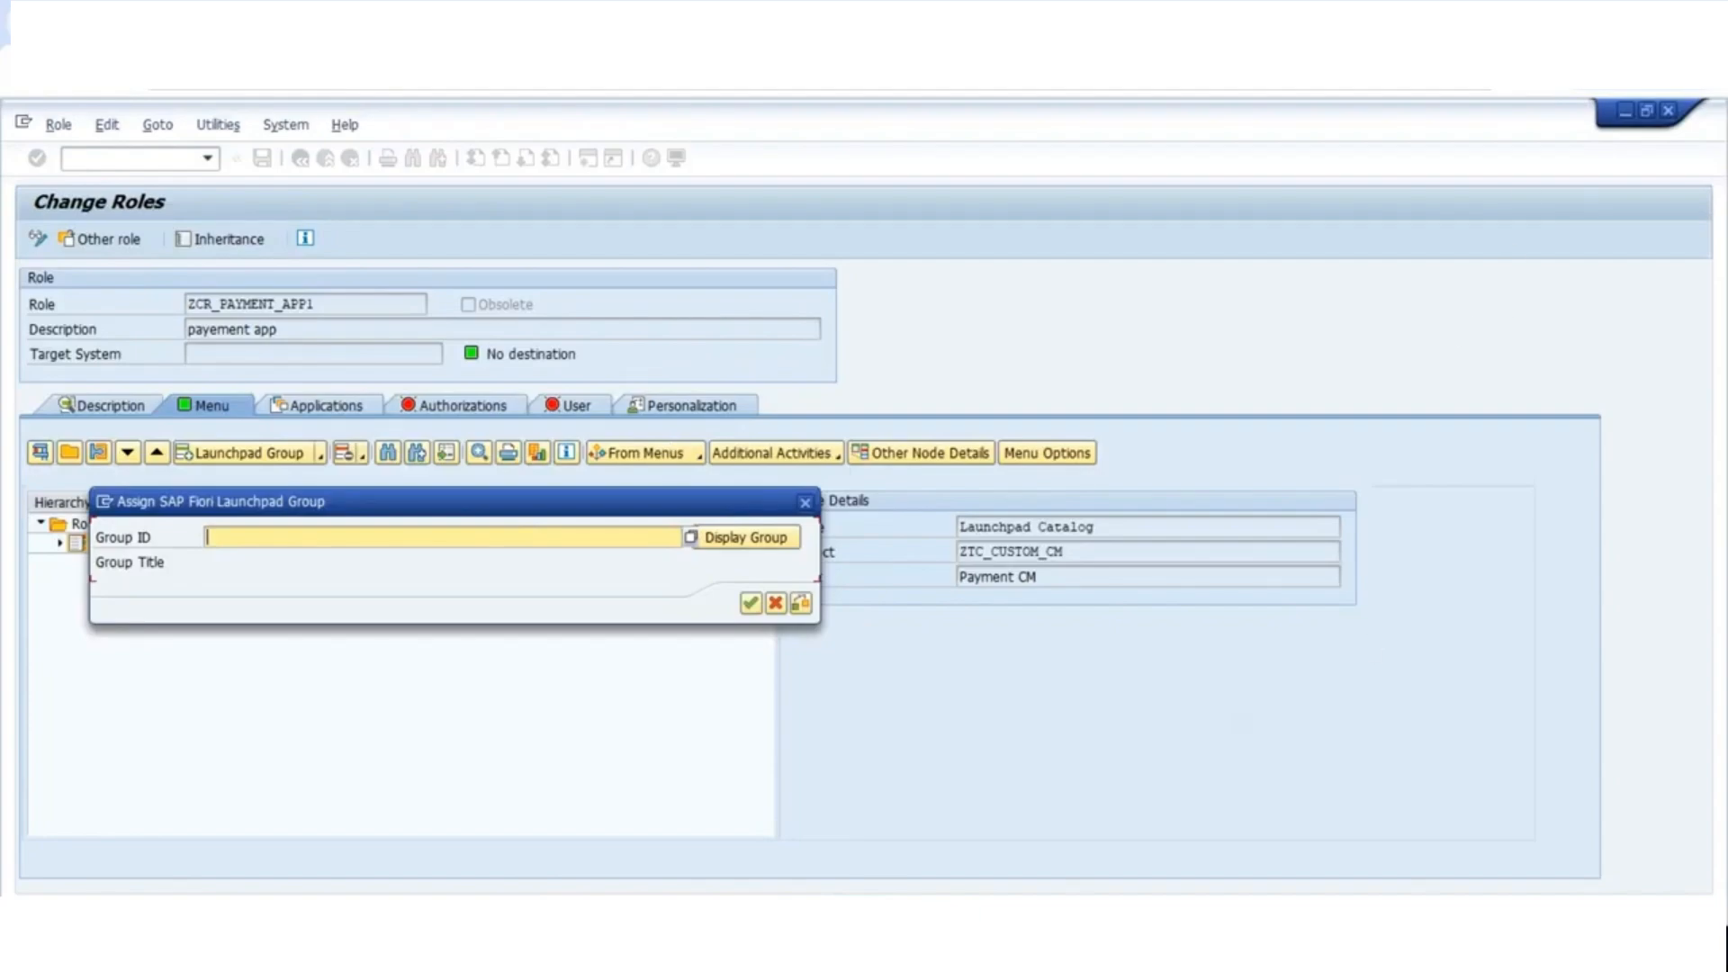
{"action": "key", "text": "alt+space"}
{"action": "left_click", "coordinate": [374, 538]}
{"action": "type", "text": "ZTG_PAYMENT_CM"}
{"action": "key", "text": "Return"}
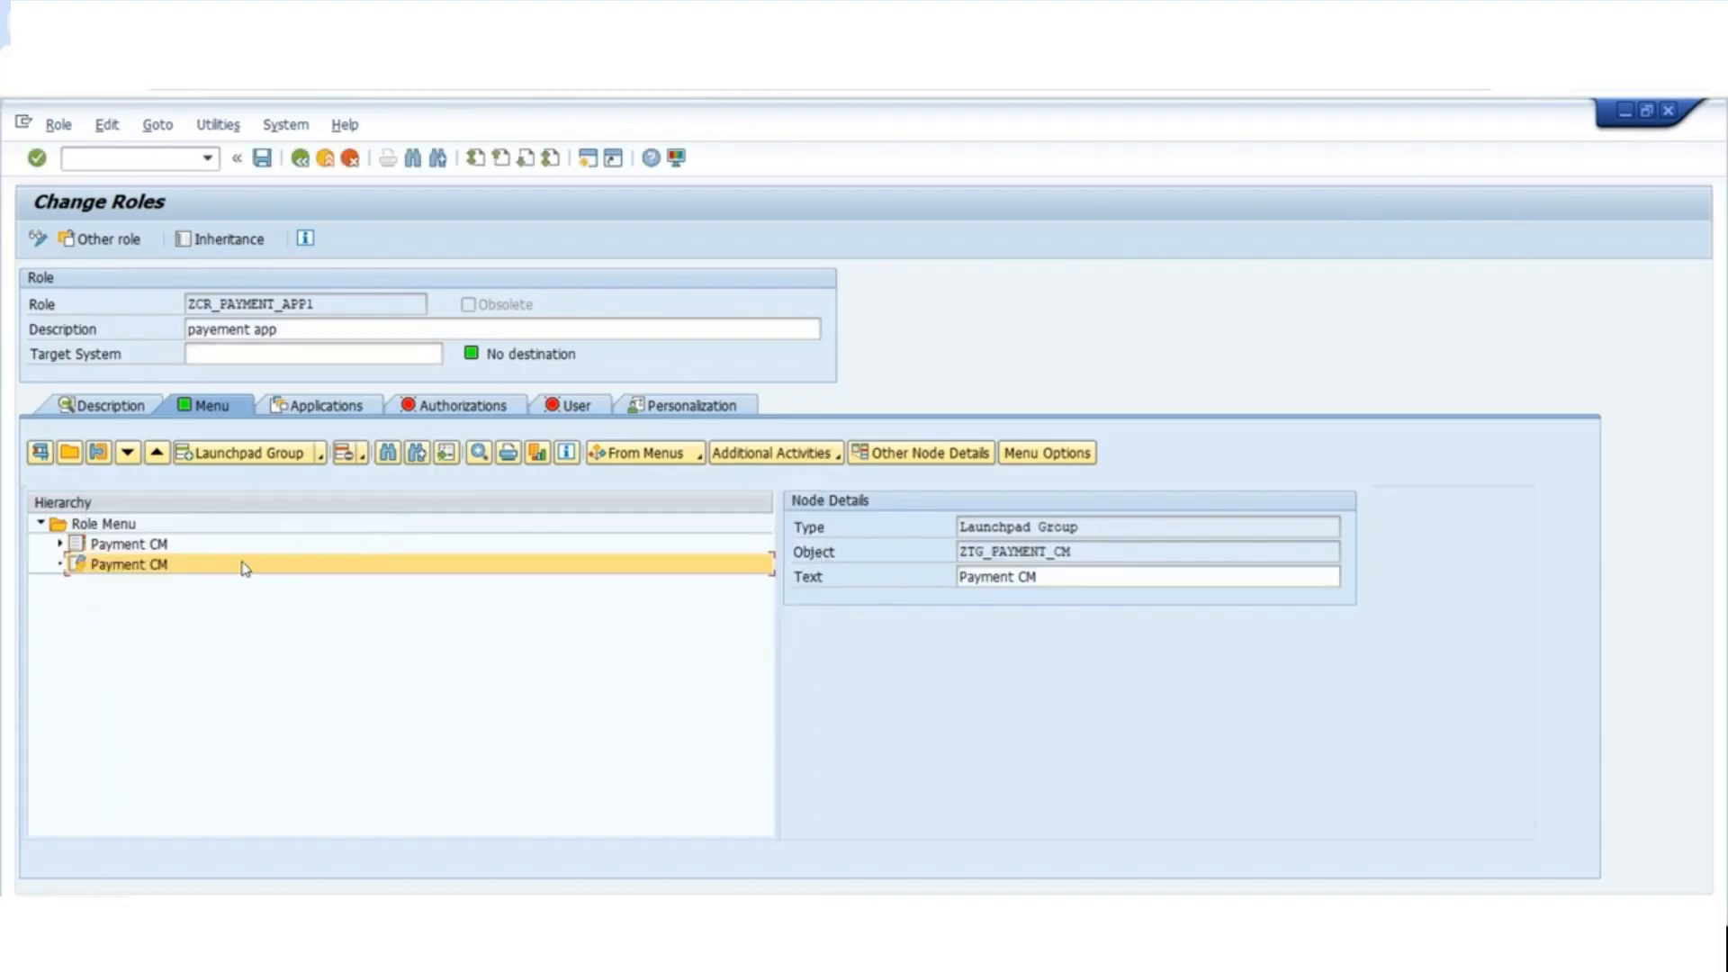
Review the services contained in the role menu's Payment CM catalog and the details of the Payment CM group.
{"action": "double_click", "coordinate": [148, 547]}
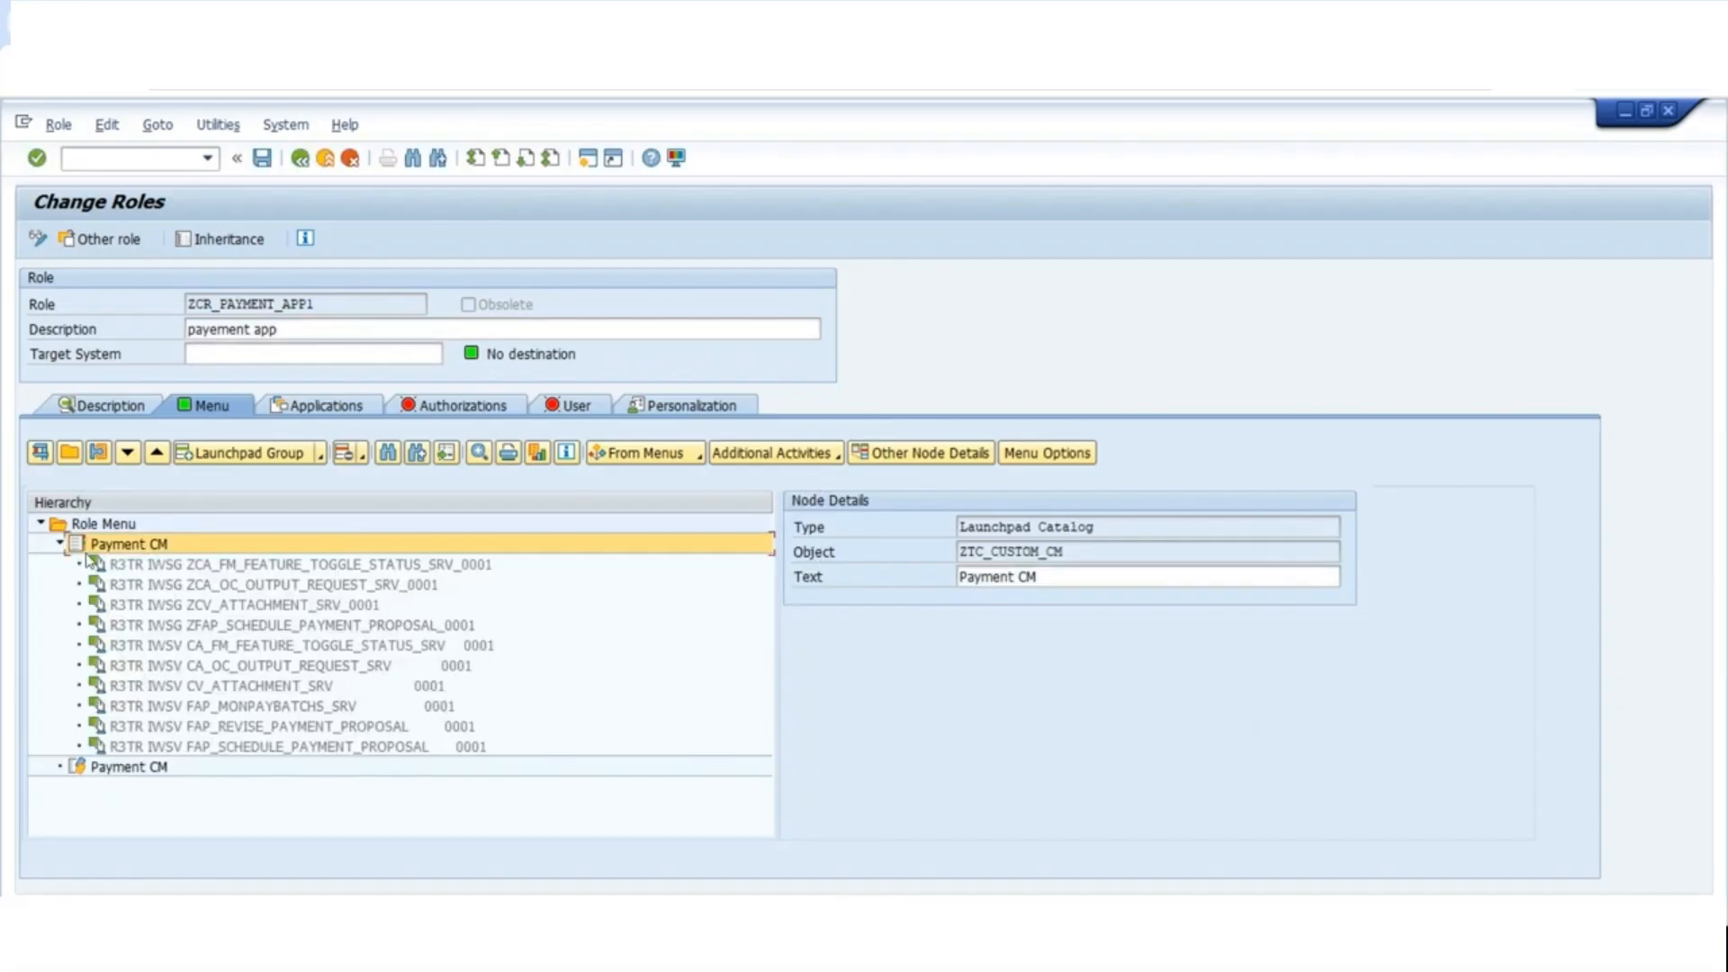
{"action": "left_click", "coordinate": [60, 544]}
{"action": "left_click", "coordinate": [121, 565]}
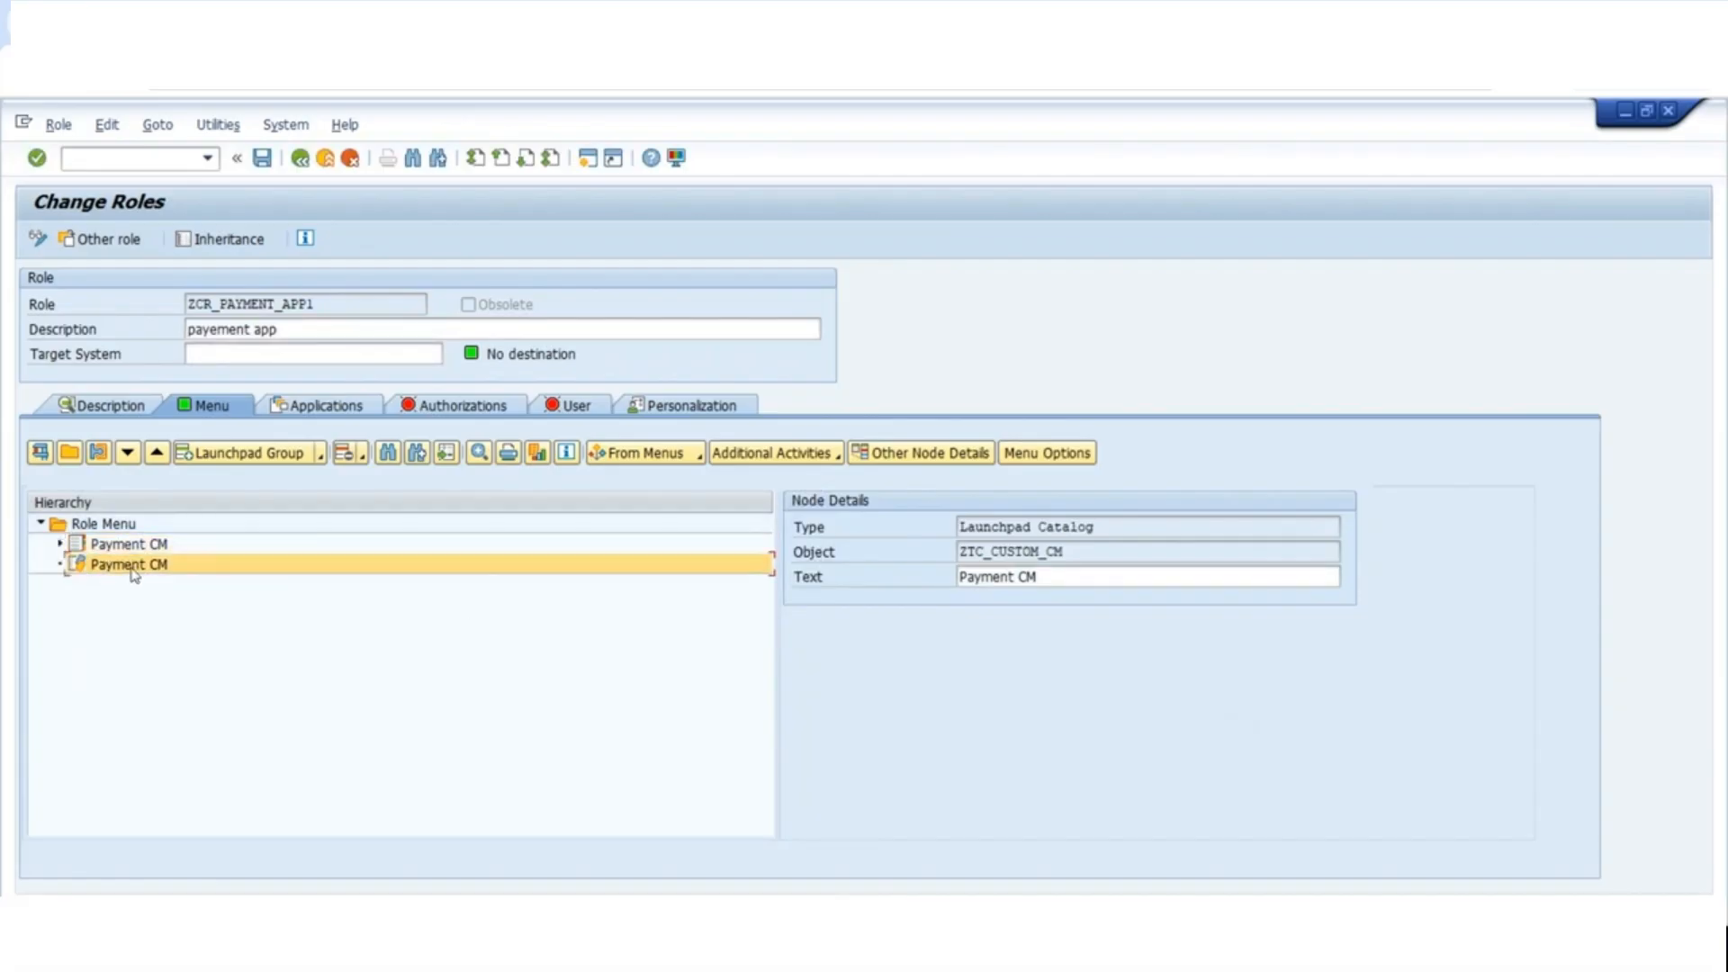
Assign the suggested user ID to role ZCR_PAYMENT_APP1.
{"action": "left_click", "coordinate": [595, 406]}
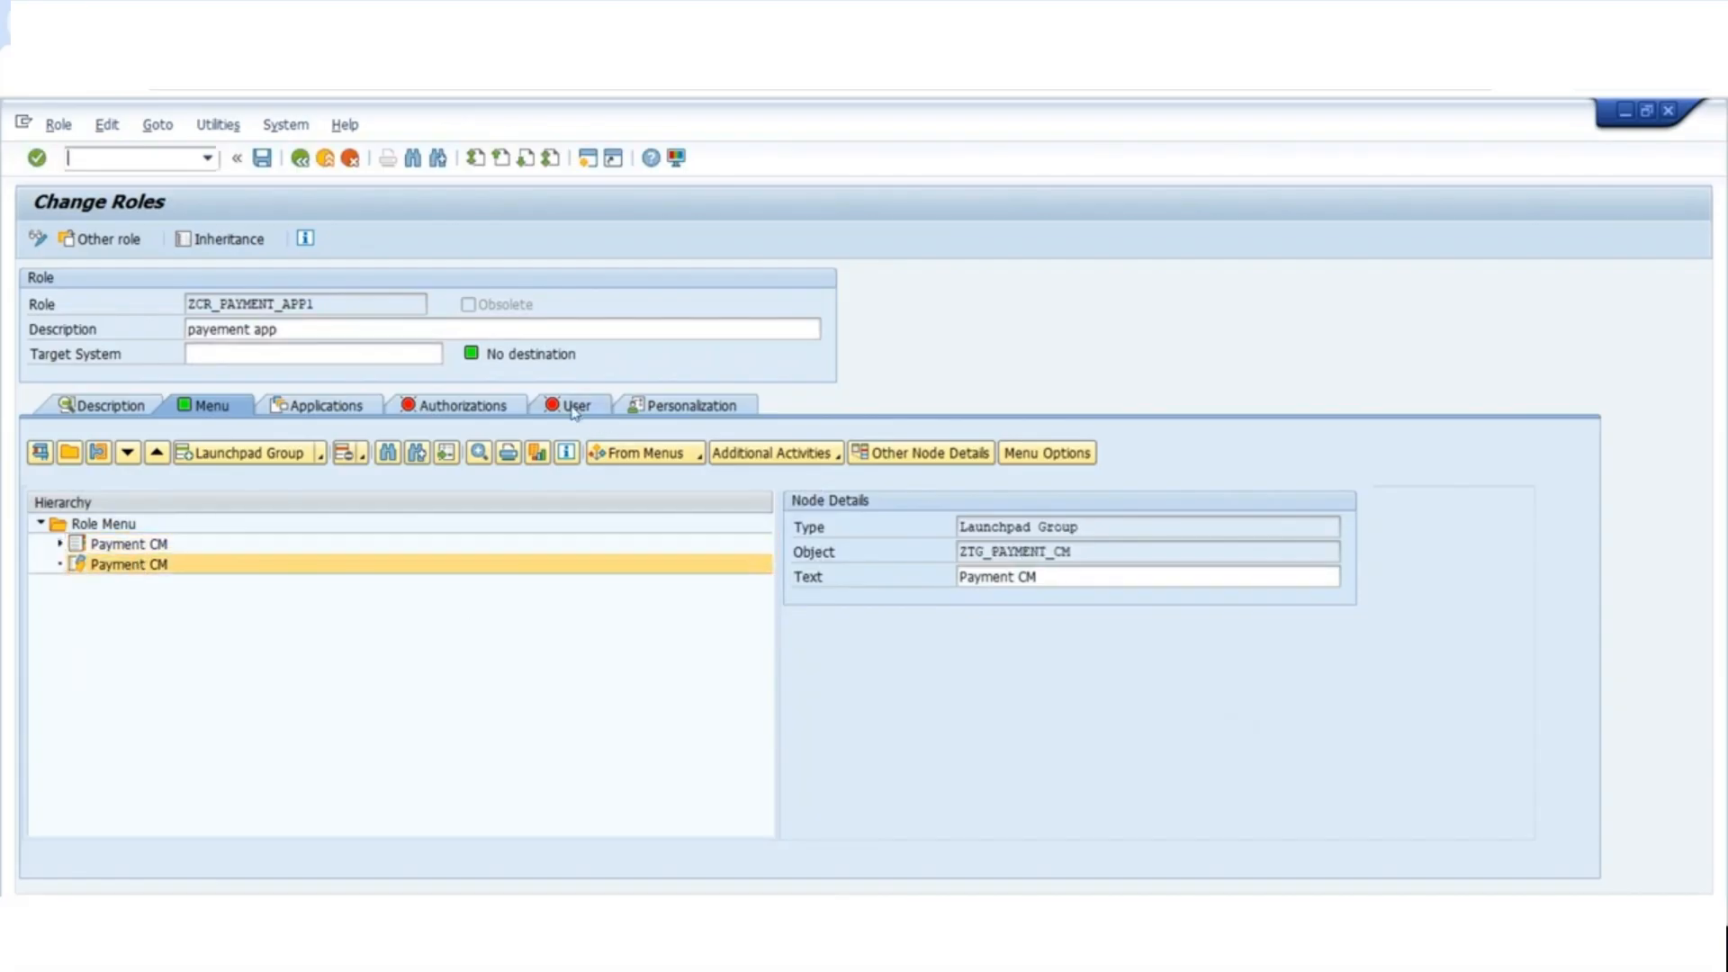
{"action": "left_click", "coordinate": [123, 558]}
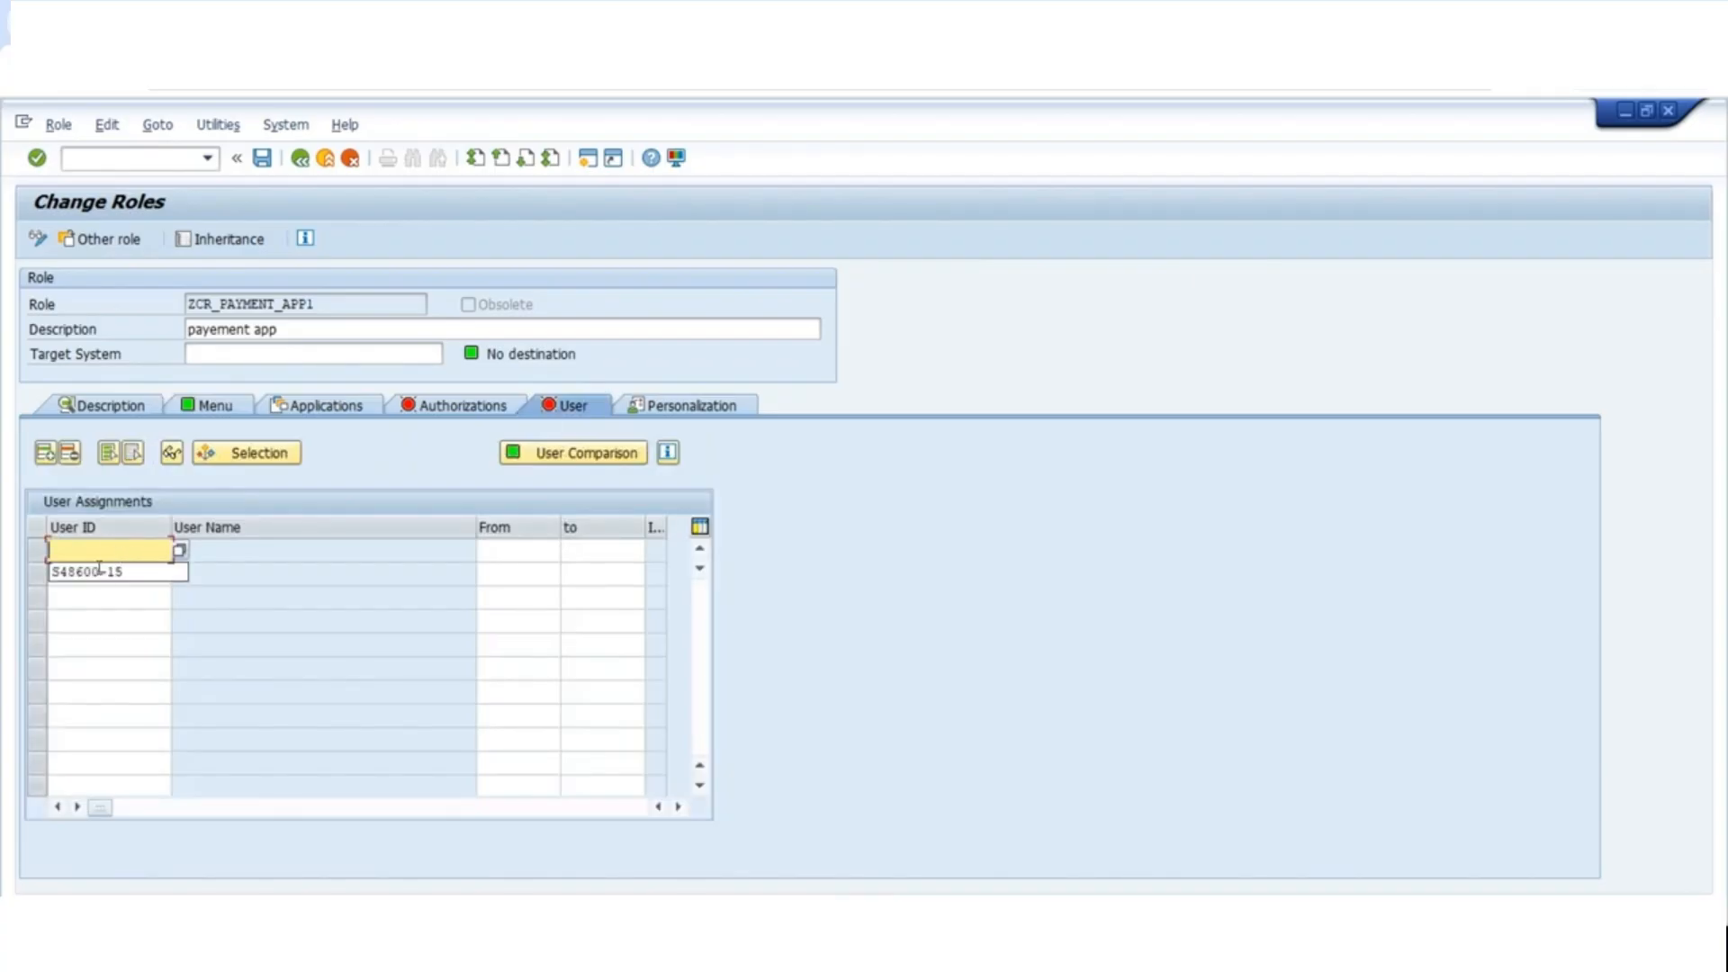
{"action": "left_click", "coordinate": [102, 575]}
{"action": "key", "text": "Return"}
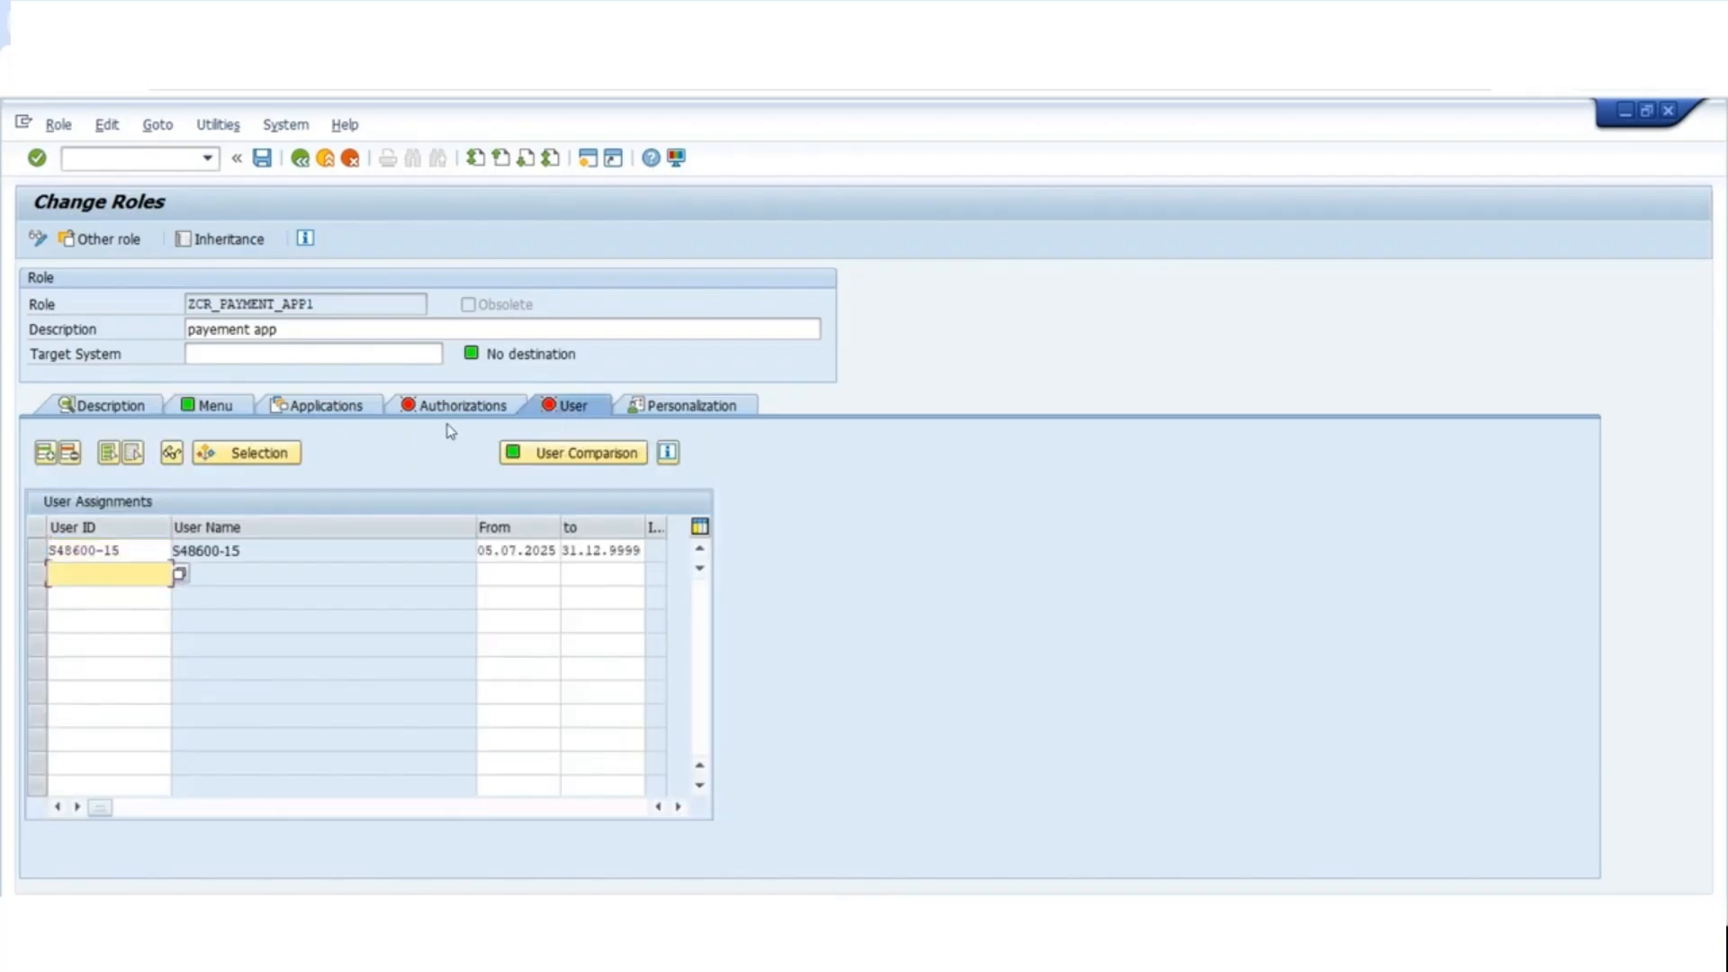
Run the user comparison for ZCR_PAYMENT_APP1, saving the role when required, and save the role again.
{"action": "left_click", "coordinate": [548, 457]}
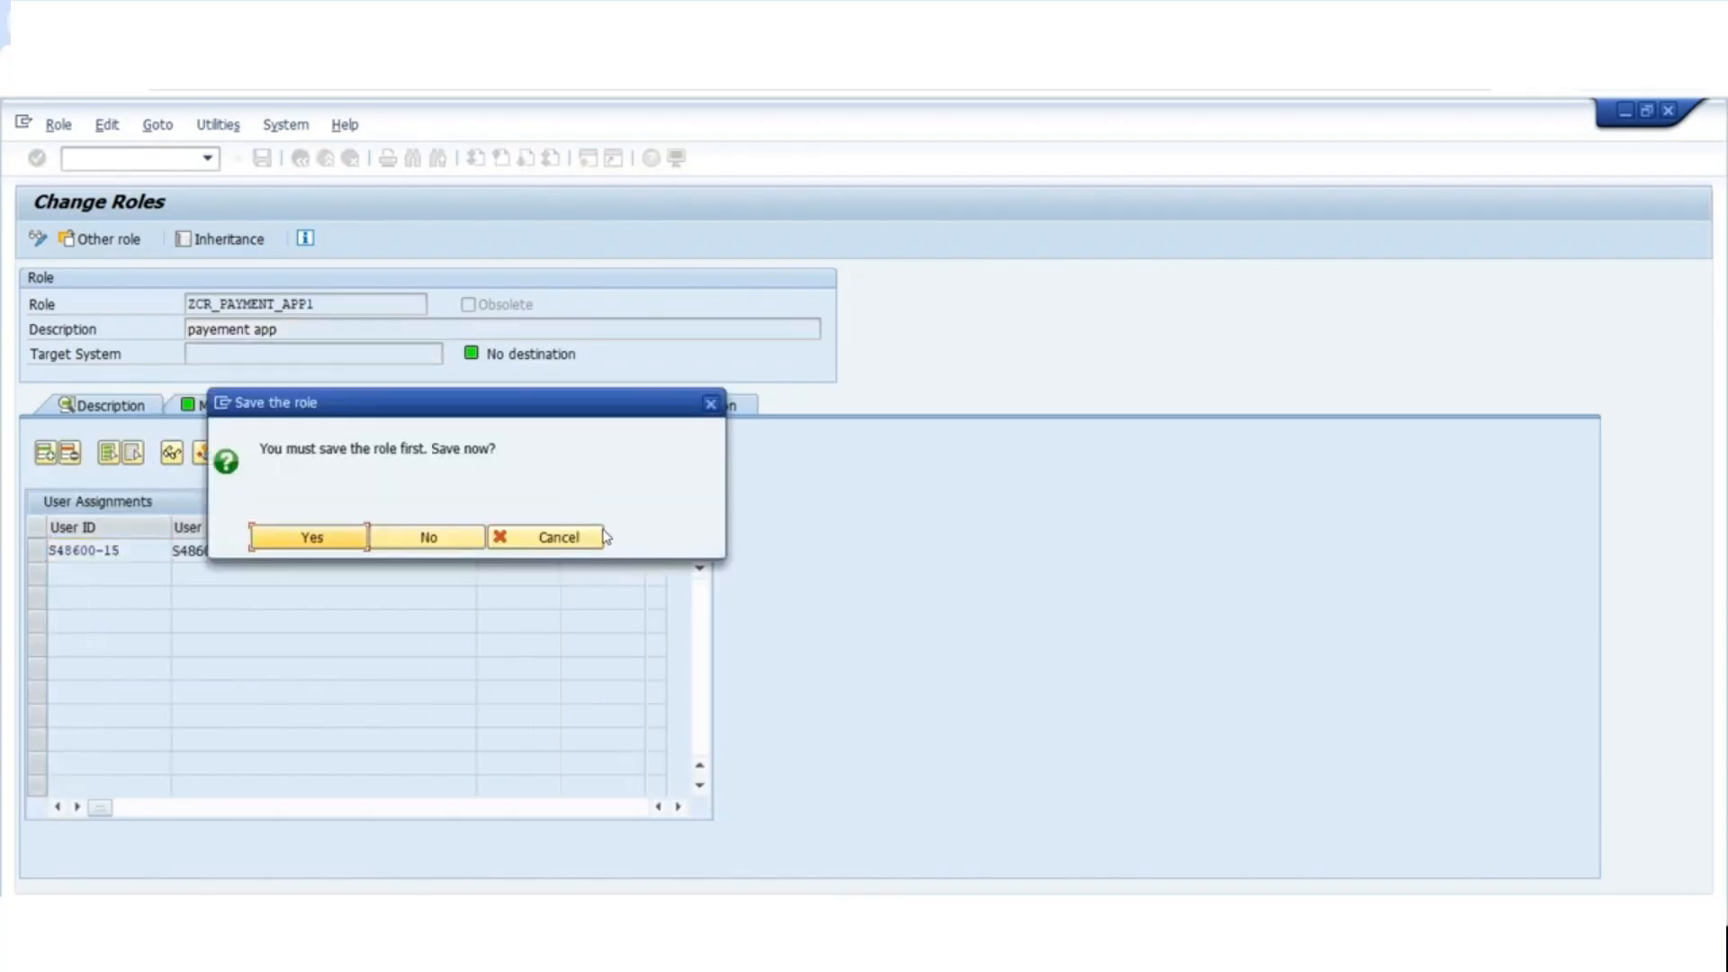
{"action": "left_click", "coordinate": [292, 539]}
{"action": "left_click", "coordinate": [674, 528]}
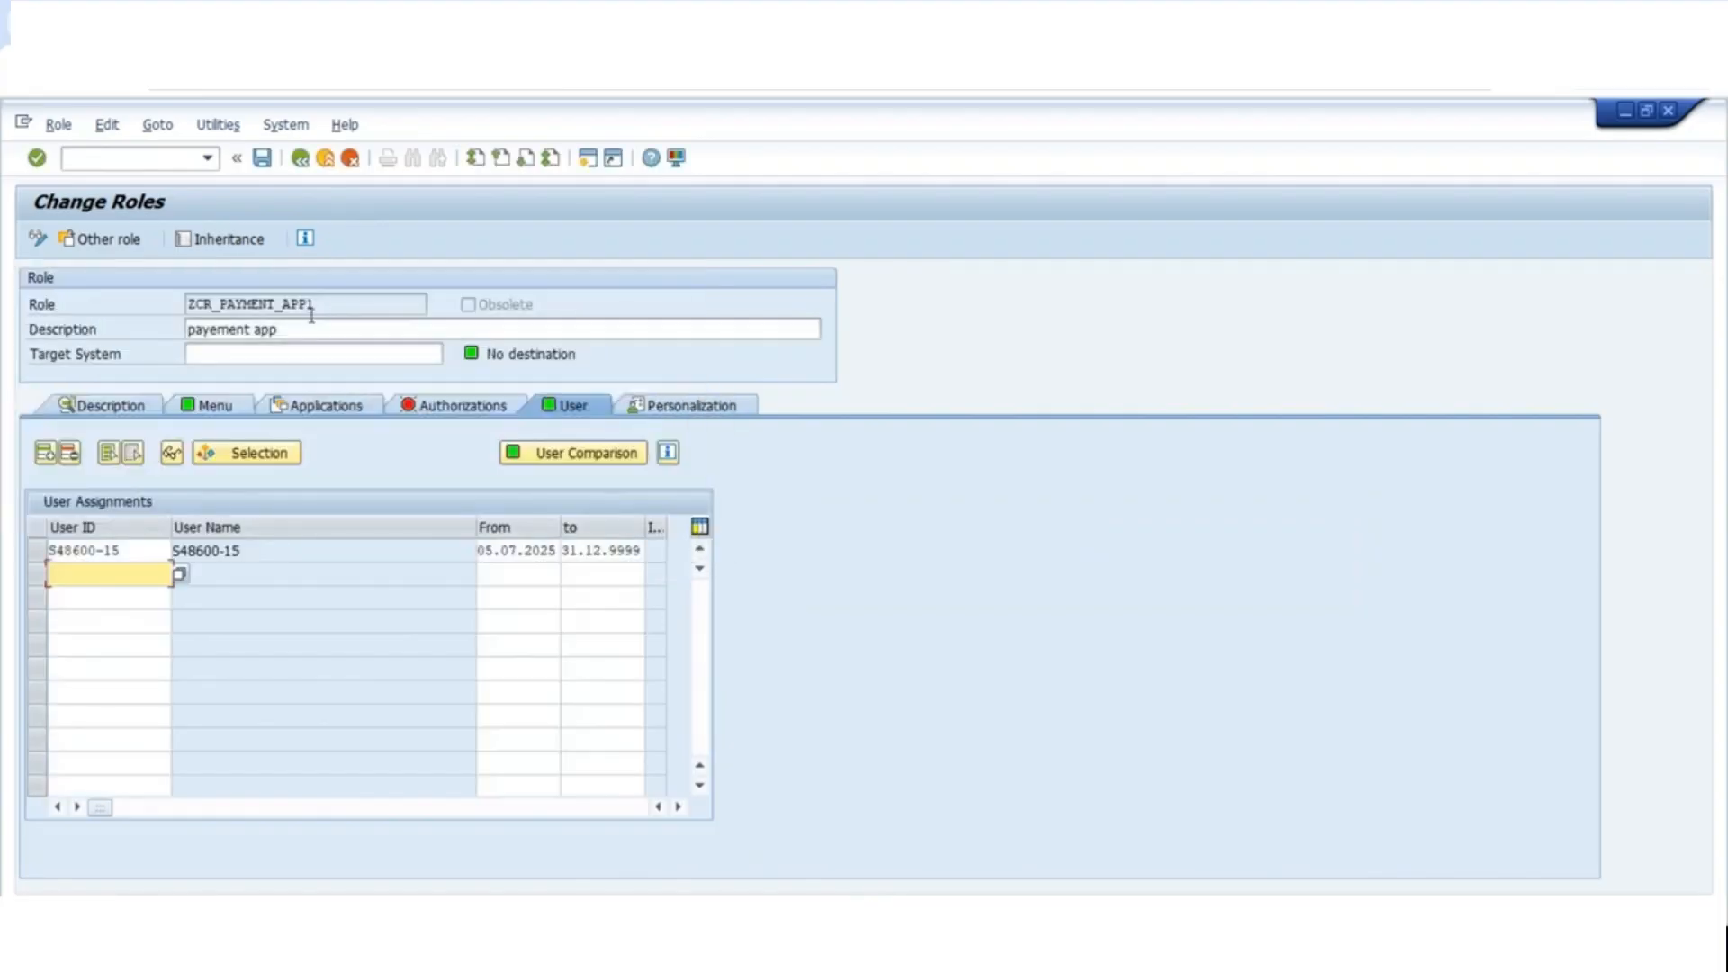
{"action": "left_click_drag", "start_coordinate": [316, 305], "coordinate": [108, 307]}
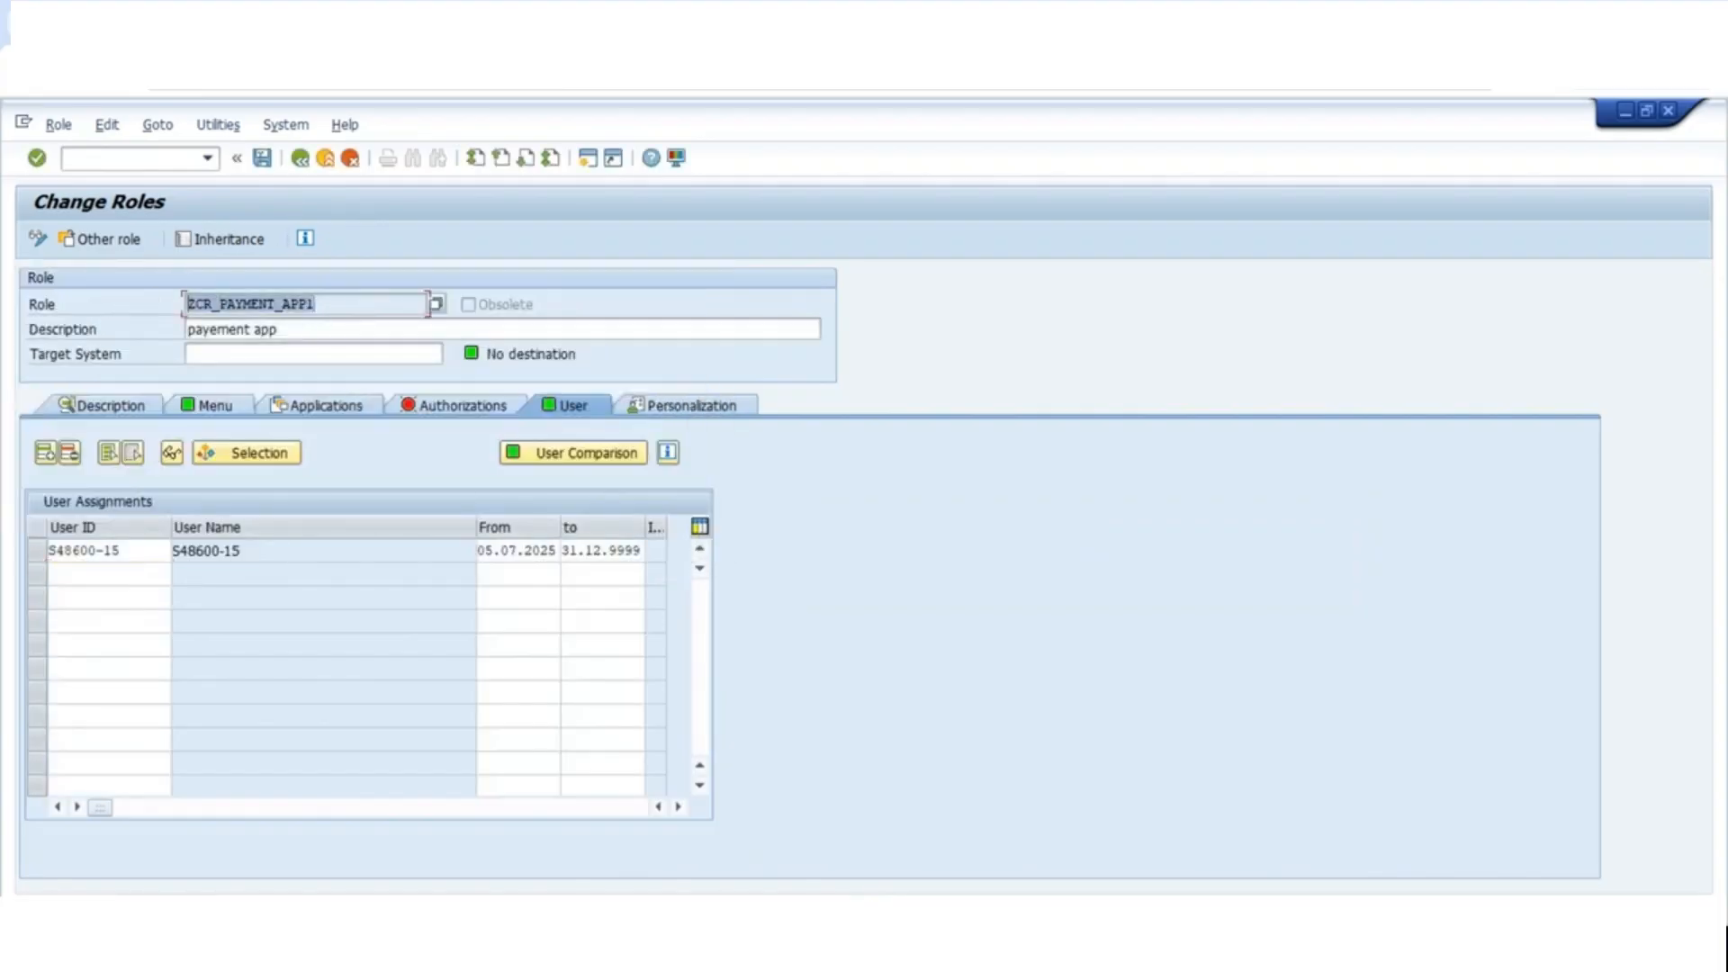
{"action": "left_click", "coordinate": [261, 158]}
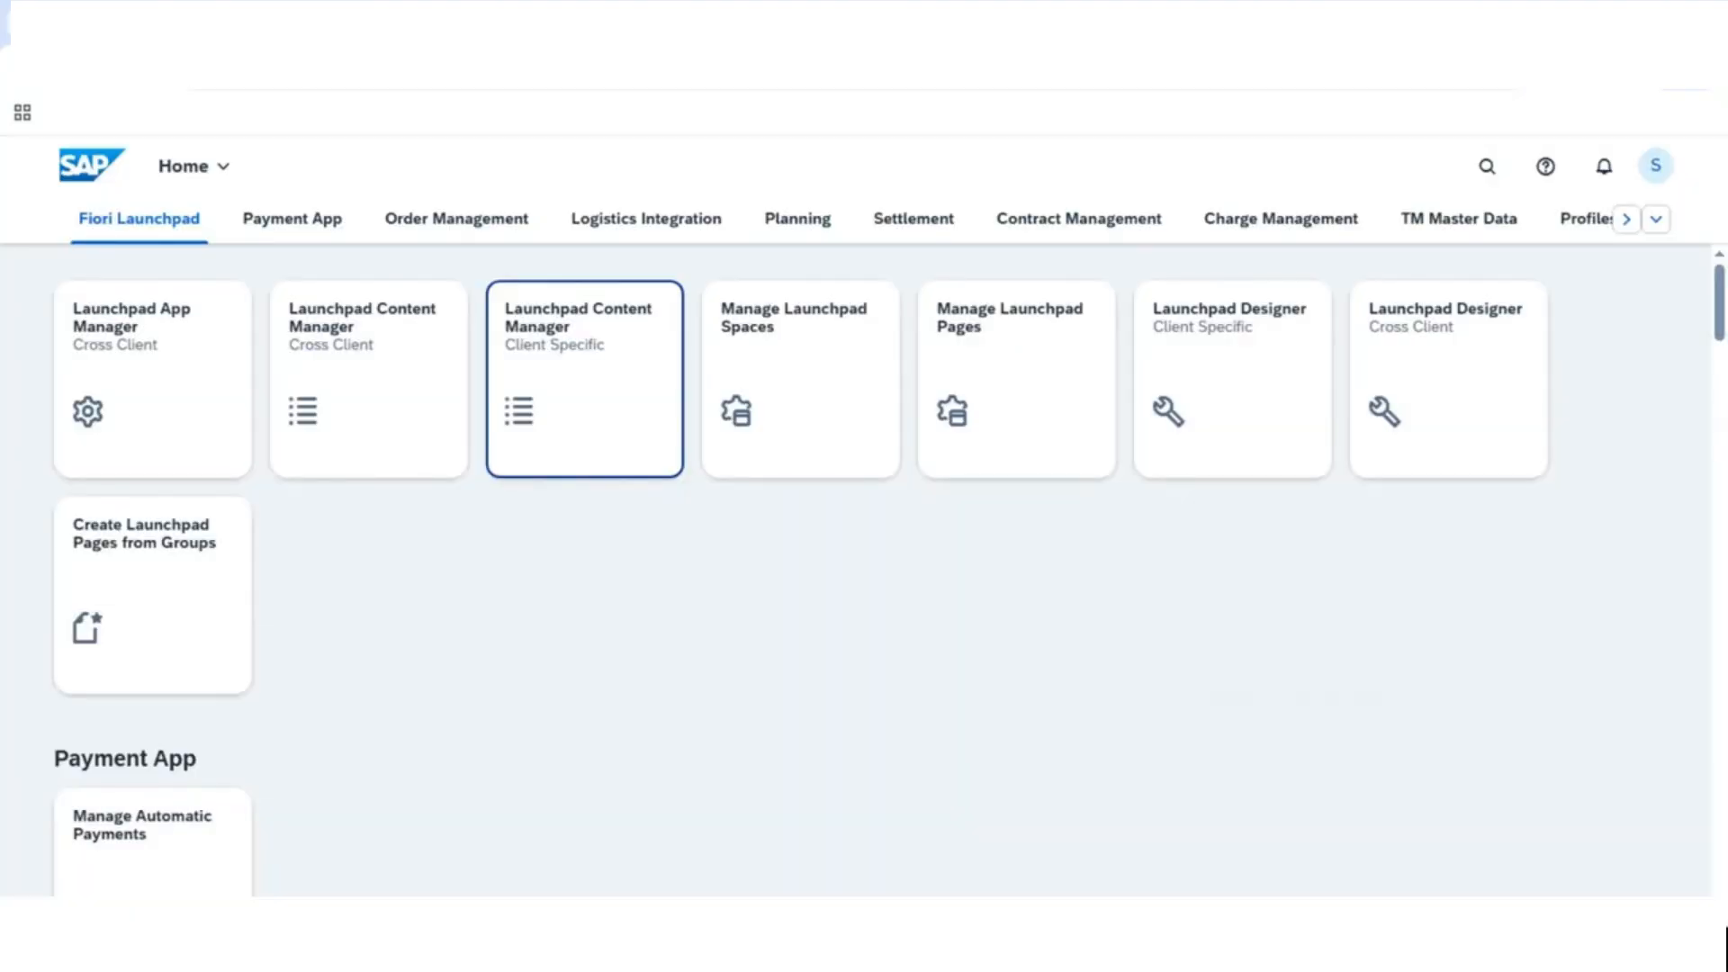
Reload the launchpad and check the tiles in the Payment App, Payment CM and Order Management groups.
{"action": "left_click", "coordinate": [117, 83]}
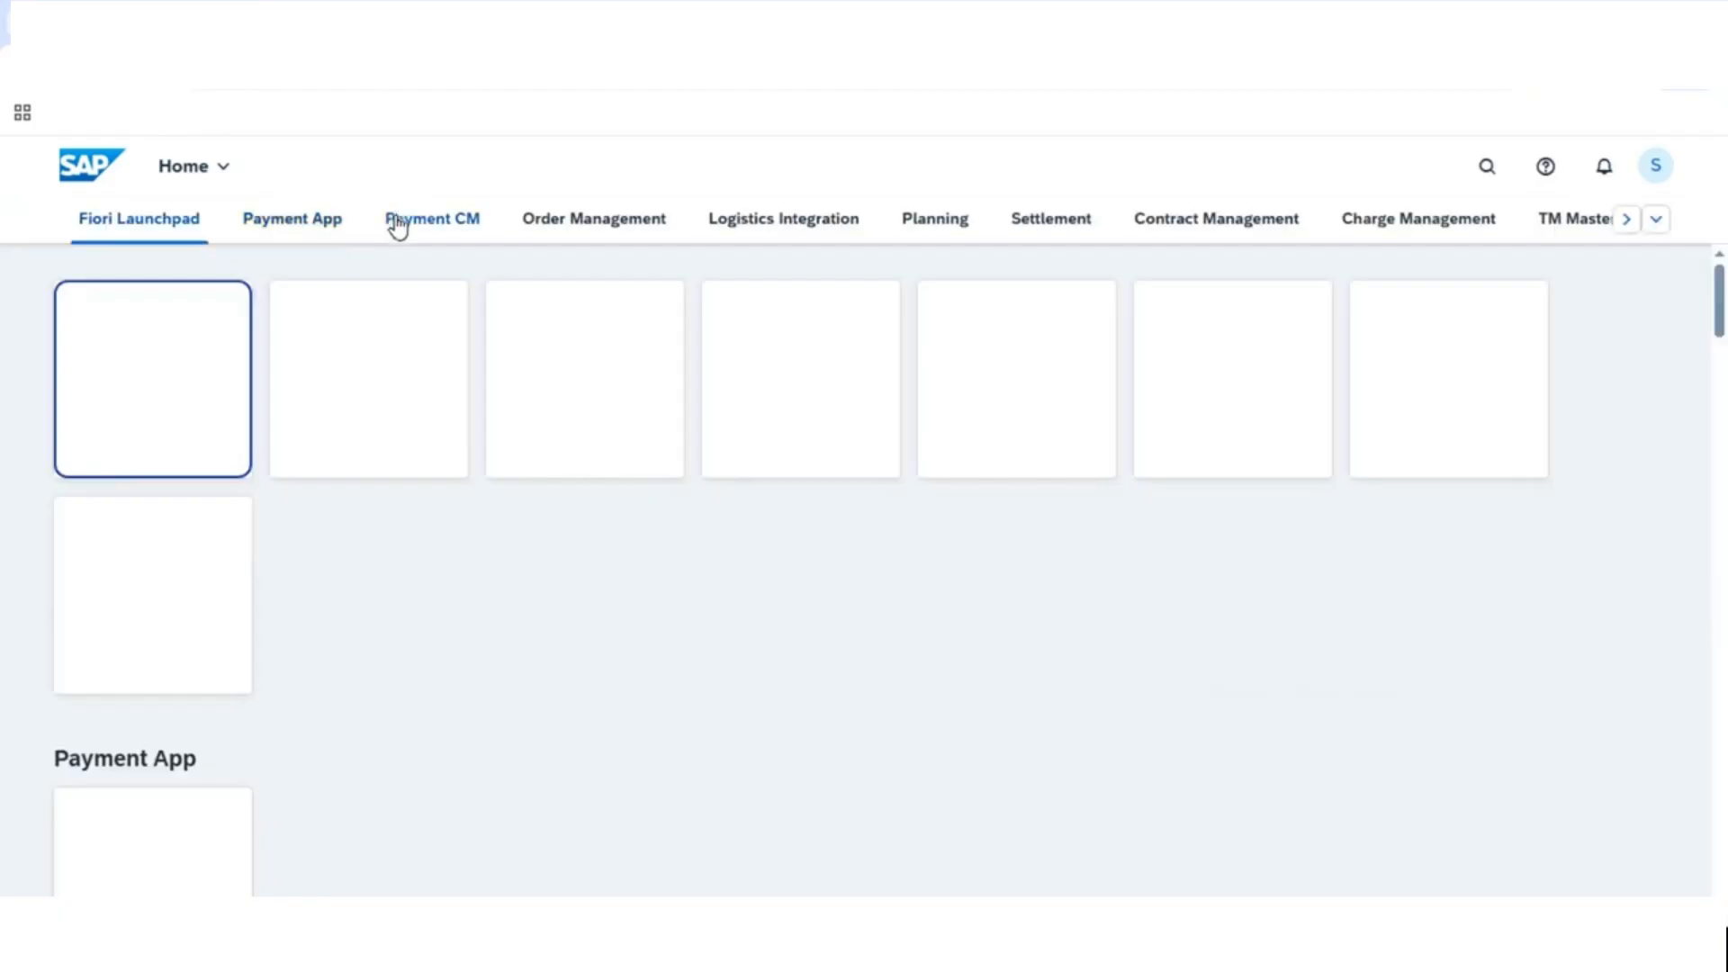
{"action": "left_click", "coordinate": [308, 223]}
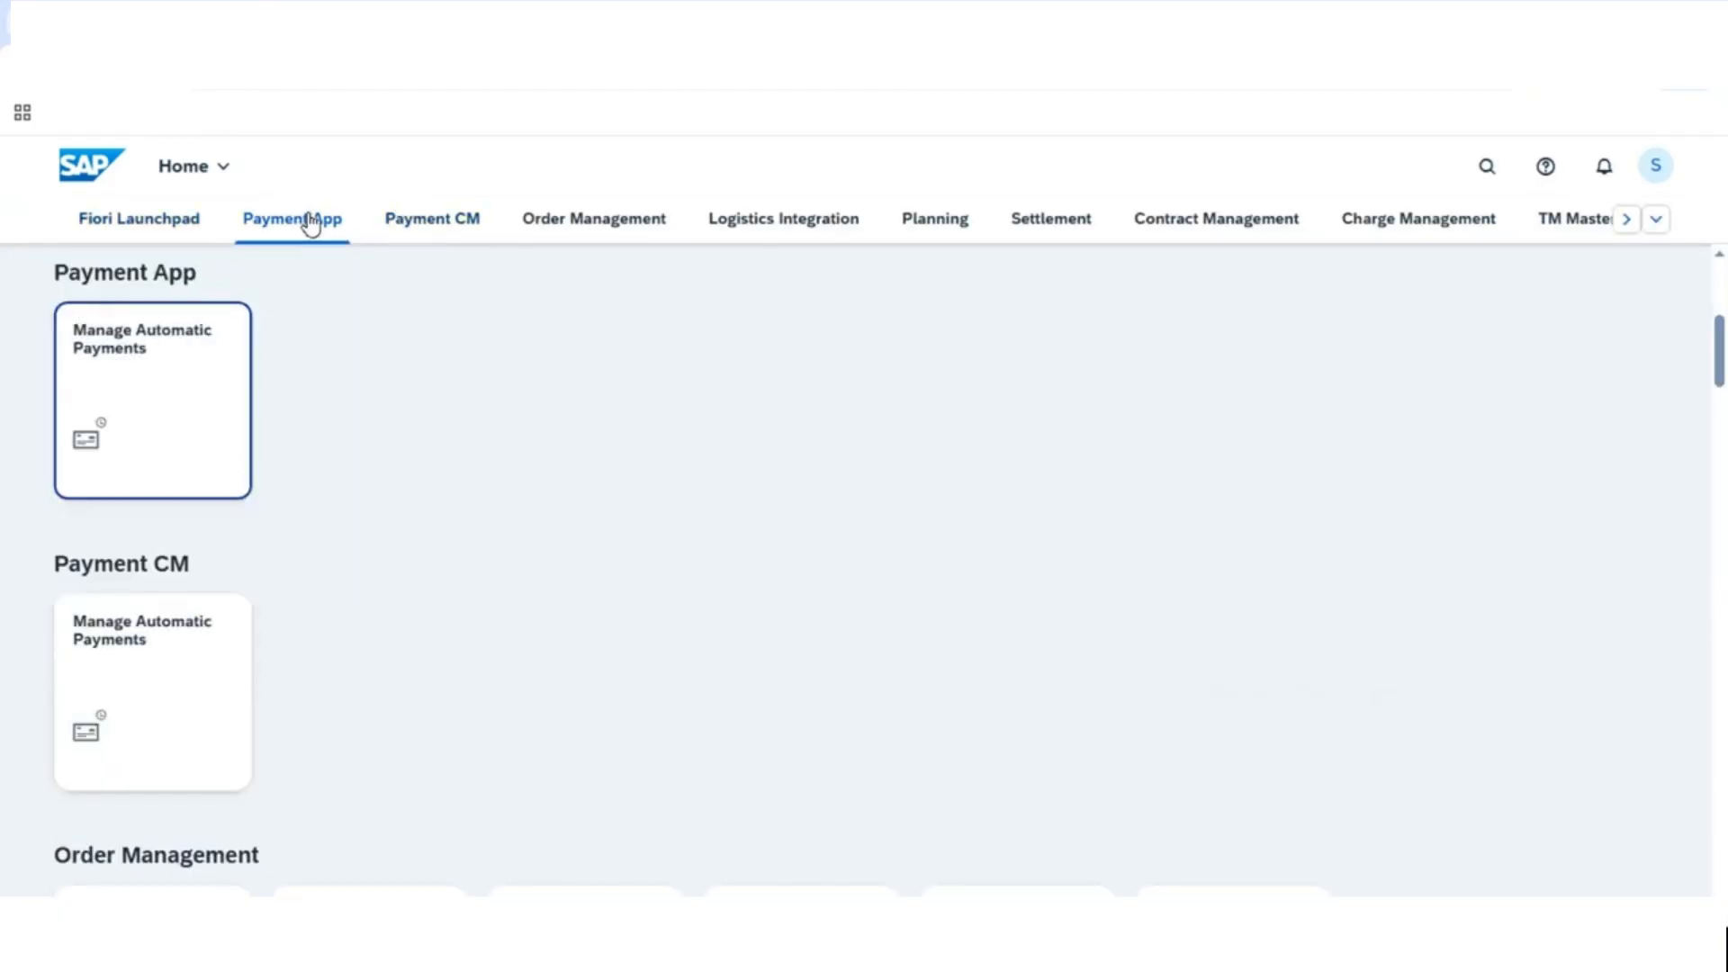
{"action": "left_click", "coordinate": [412, 227]}
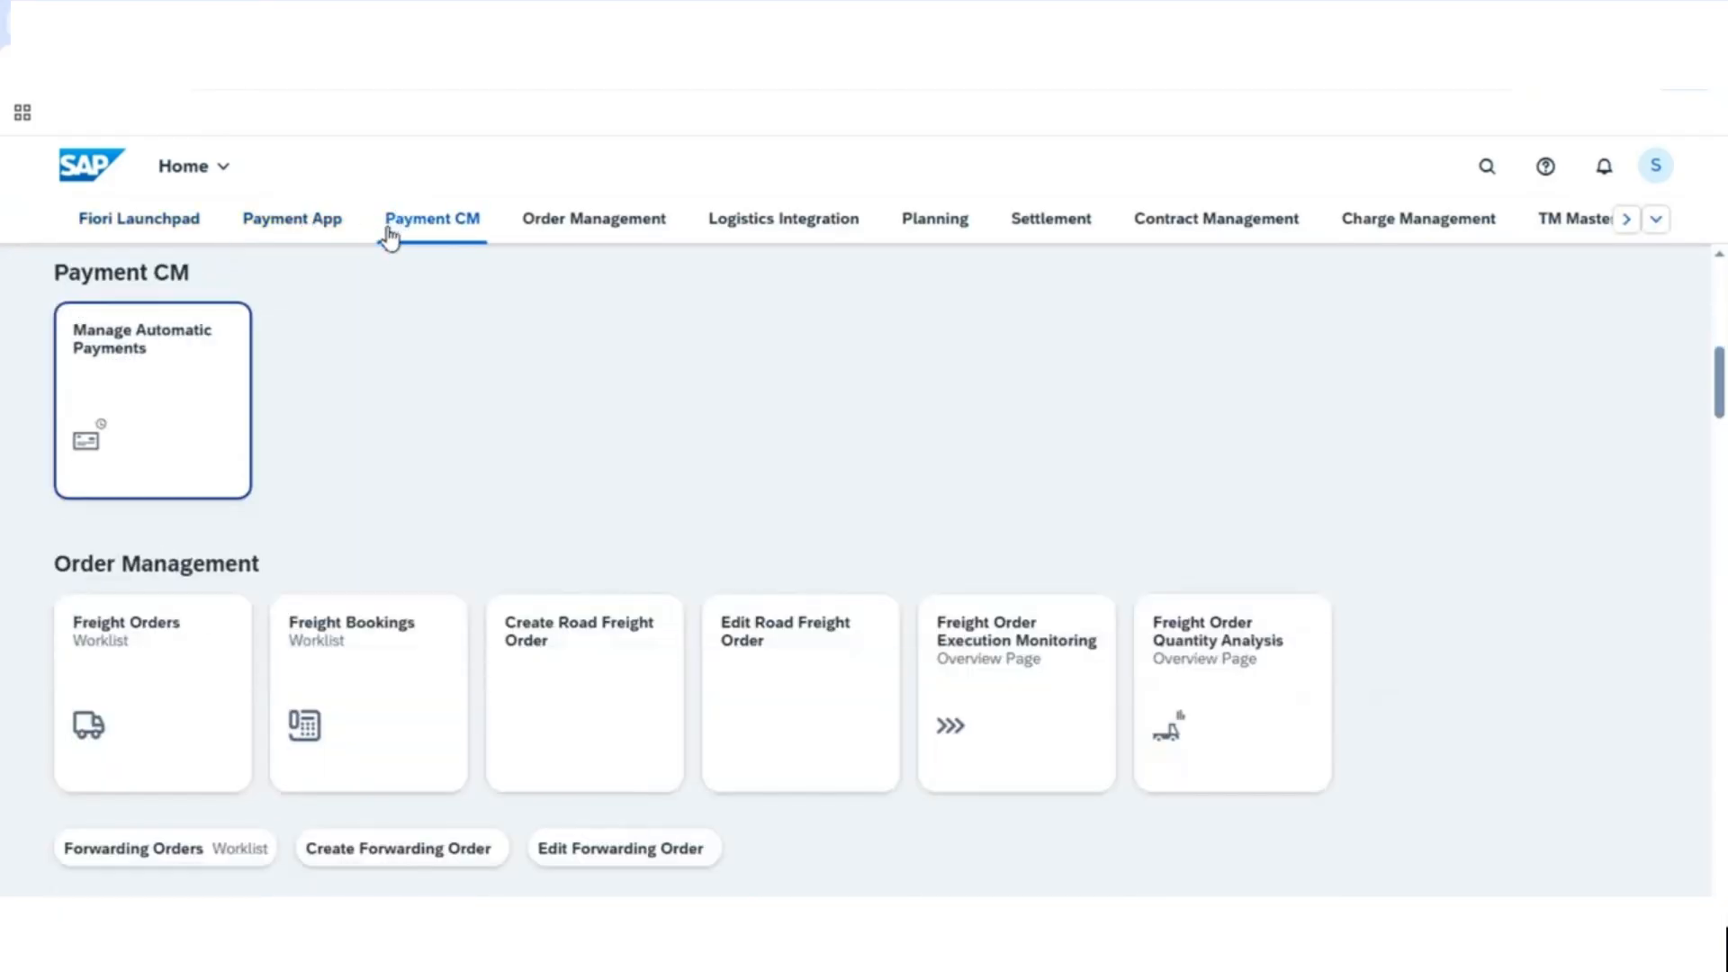
{"action": "left_click", "coordinate": [987, 658]}
{"action": "scroll", "coordinate": [350, 377], "scroll_direction": "up", "scroll_amount": 3}
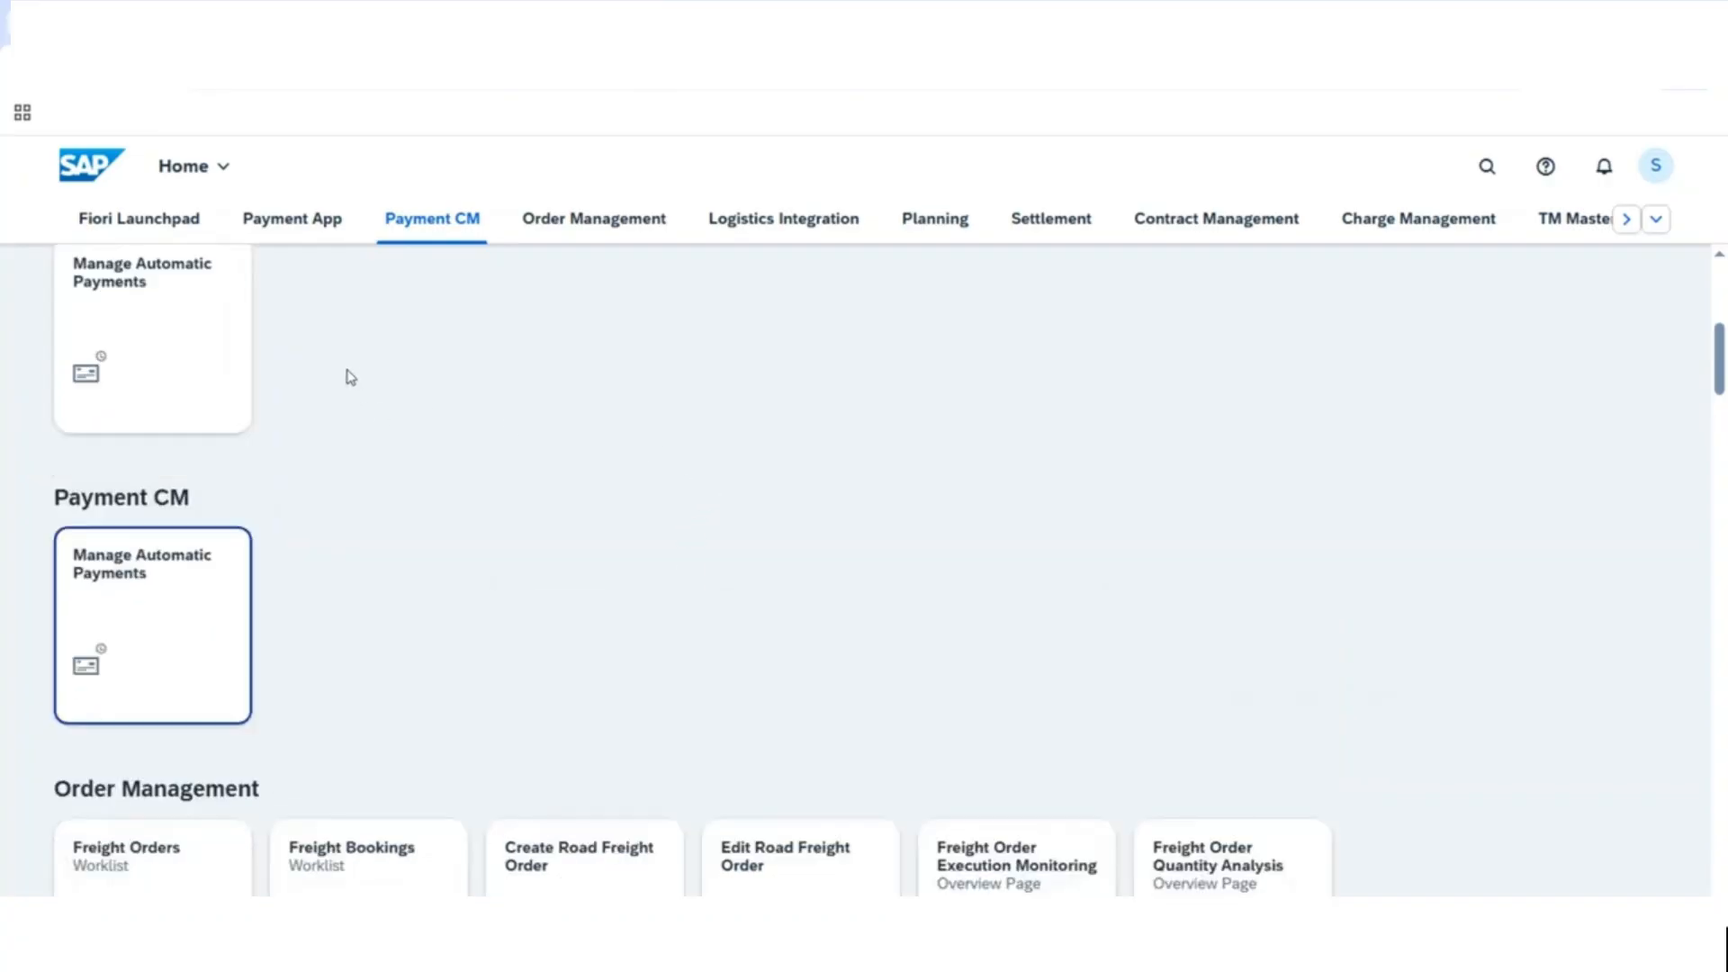
{"action": "scroll", "coordinate": [396, 375], "scroll_direction": "up", "scroll_amount": 4}
{"action": "left_click", "coordinate": [594, 230]}
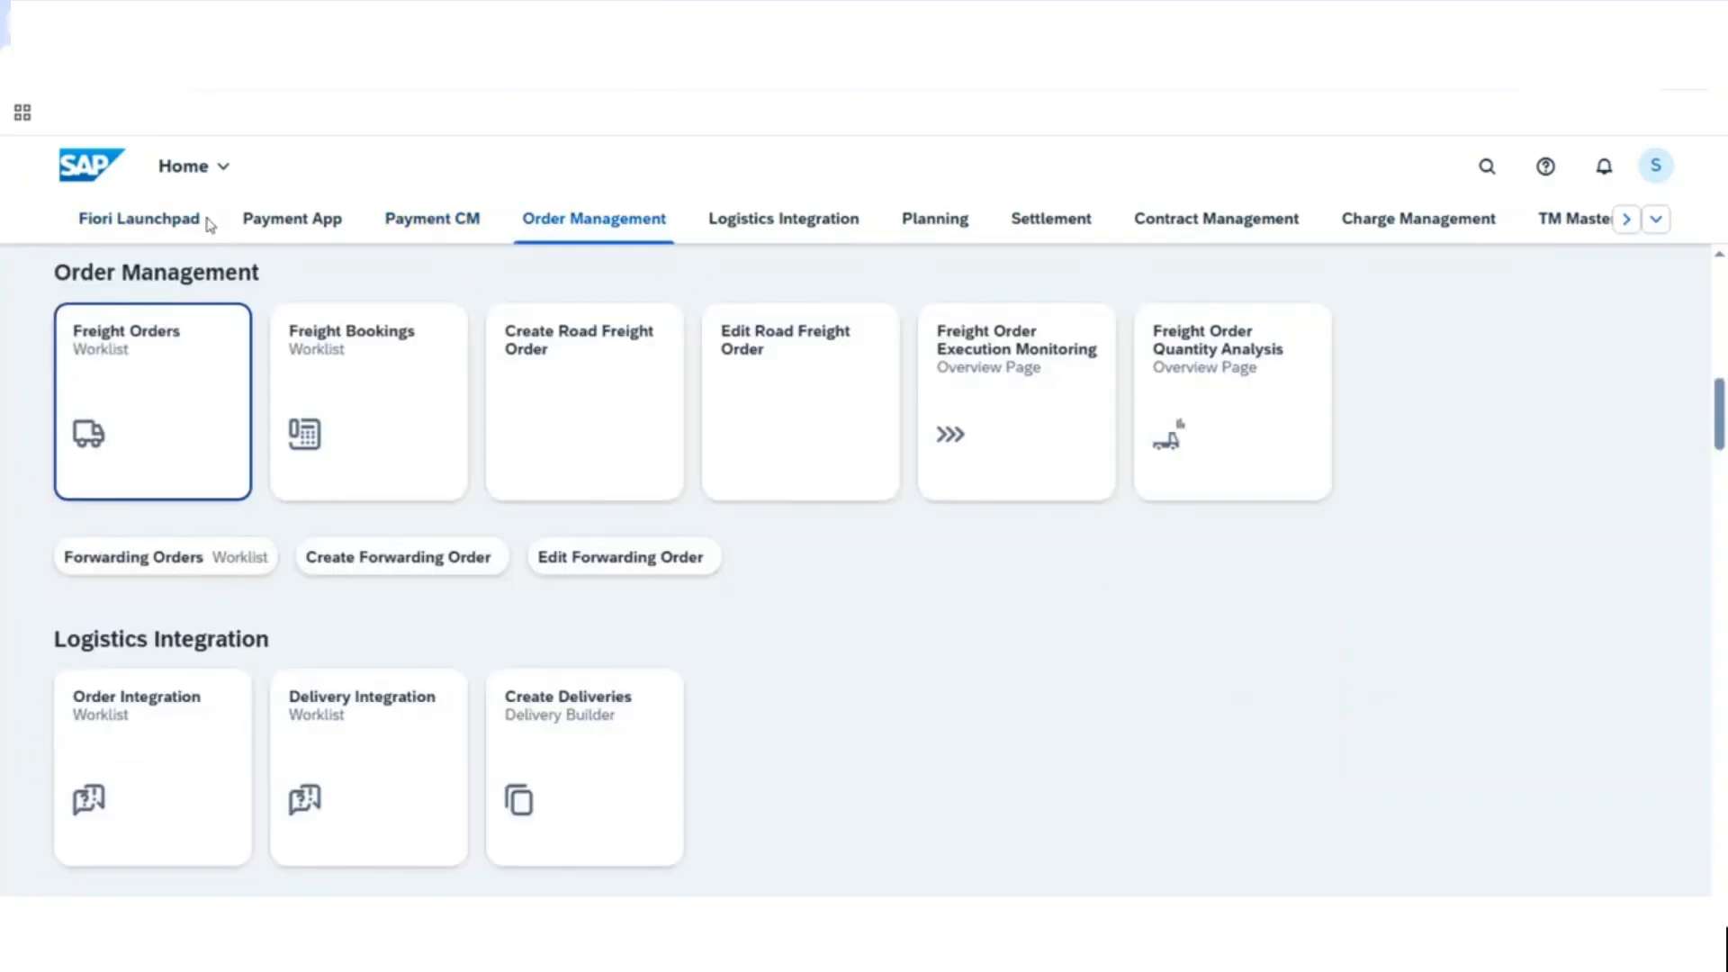
{"action": "left_click", "coordinate": [154, 232]}
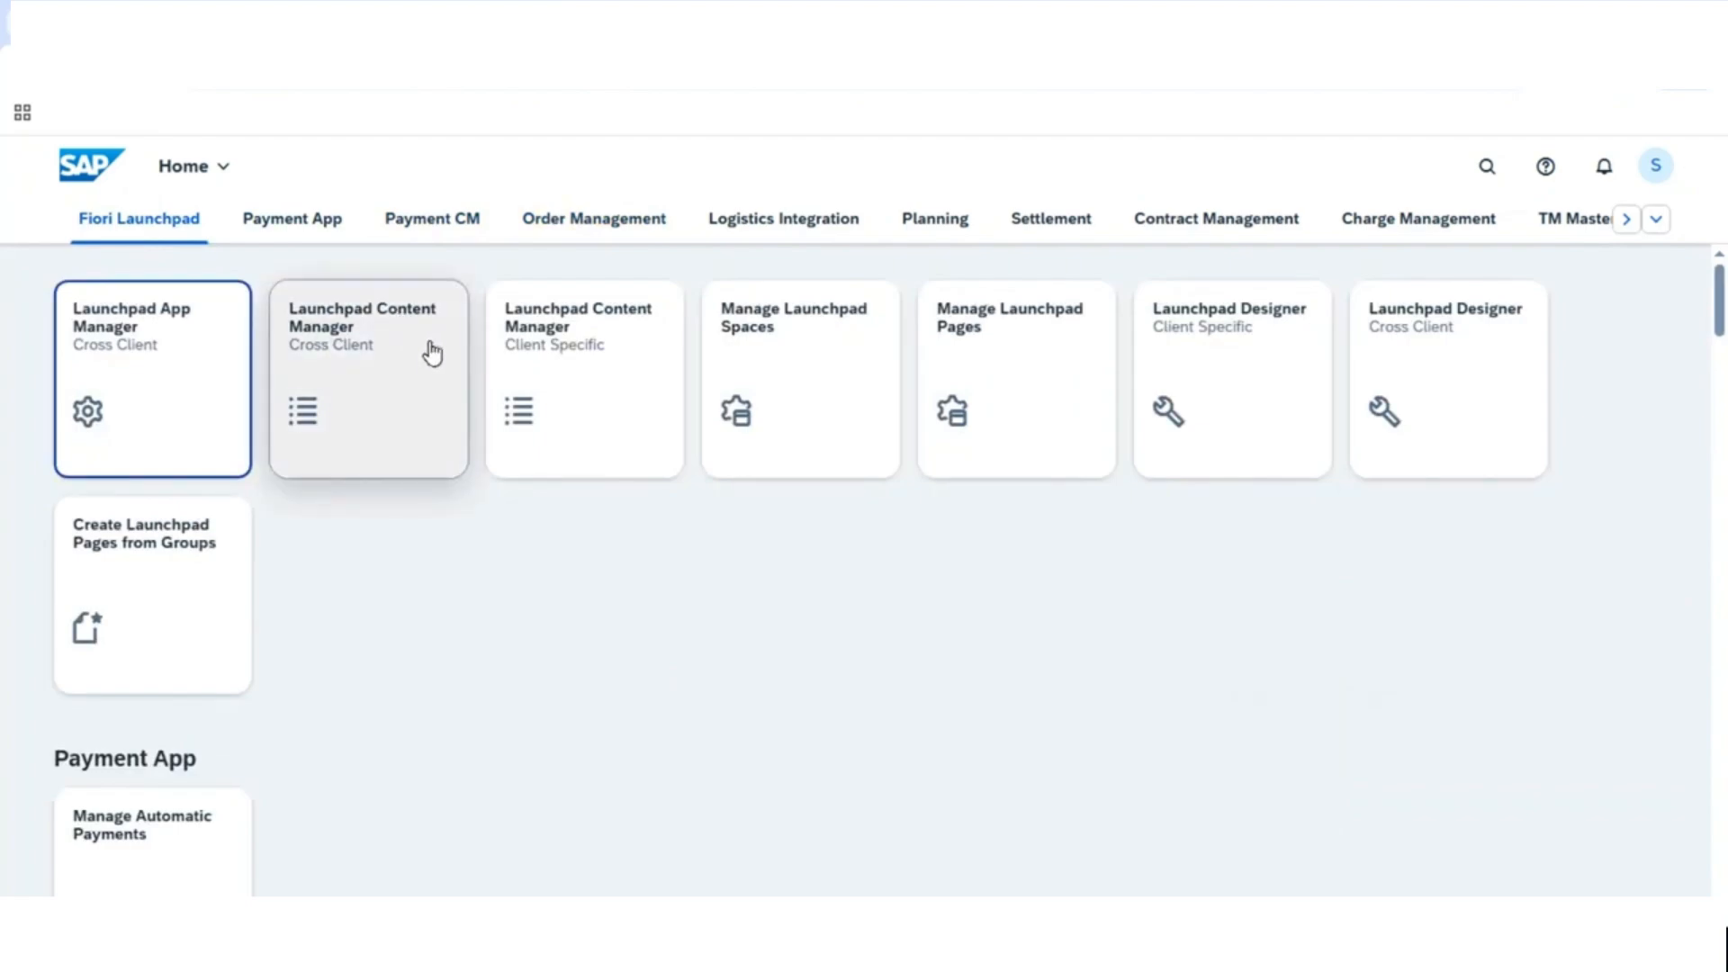
In the client-specific Launchpad Content Manager, search for catalog ZTC_CUSTOM_CM and review its tile's original catalog IDs.
{"action": "left_click", "coordinate": [640, 360]}
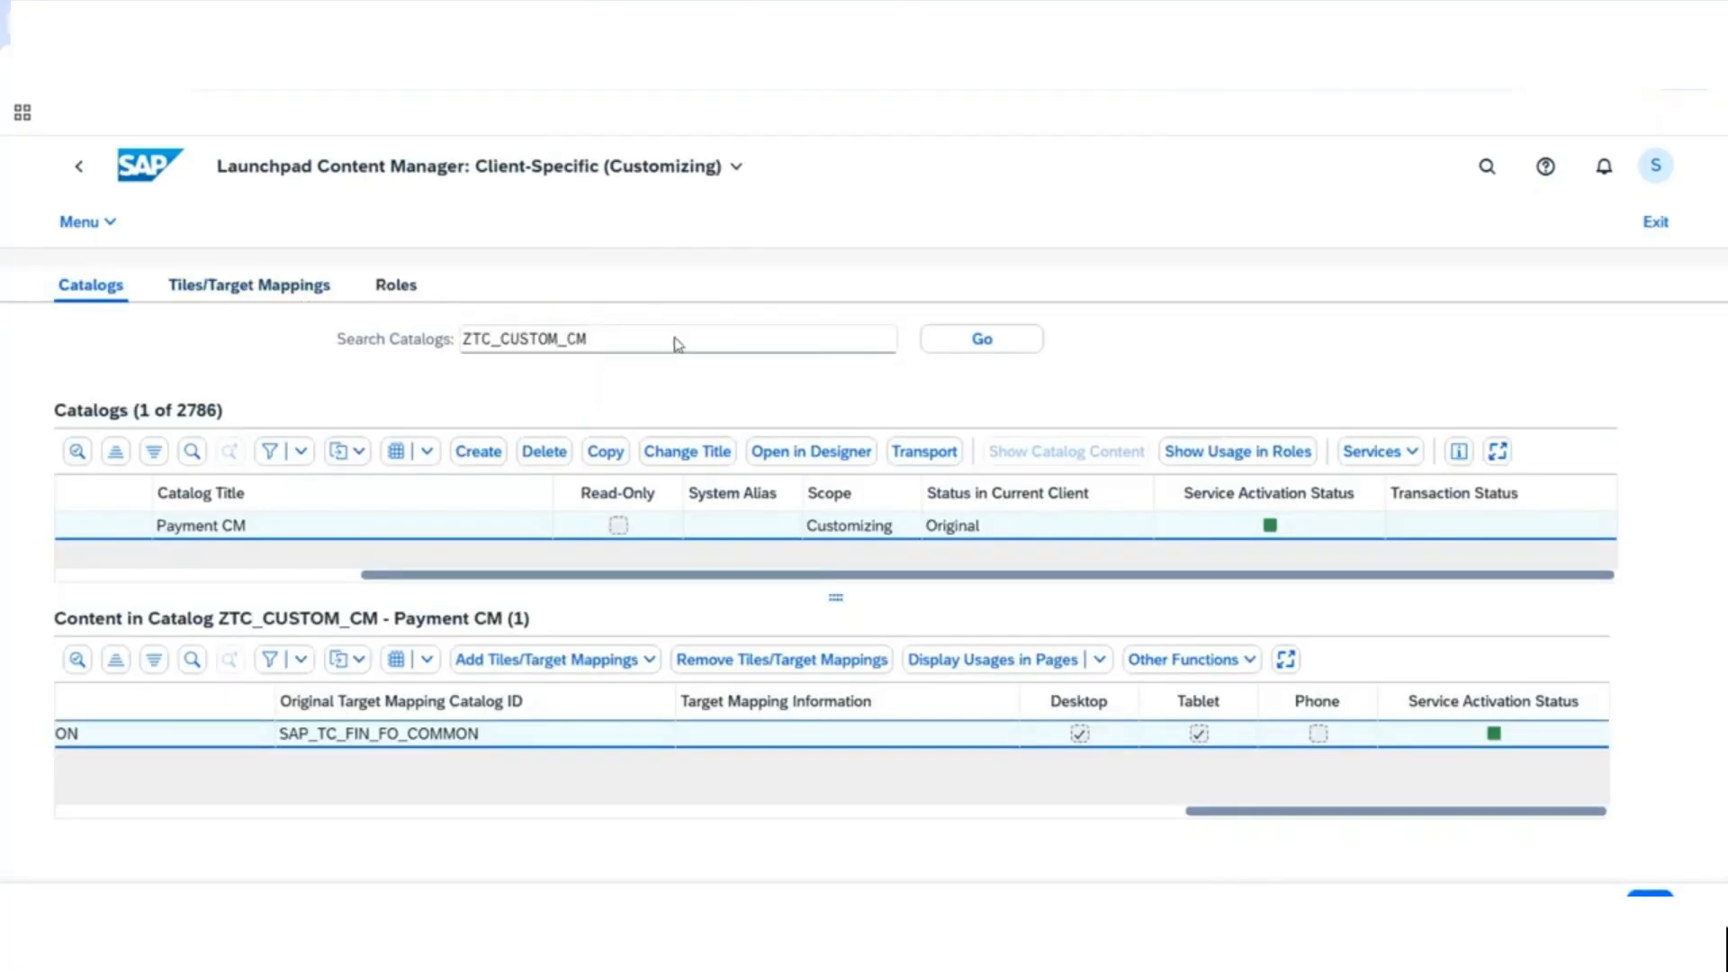
{"action": "left_click", "coordinate": [941, 349]}
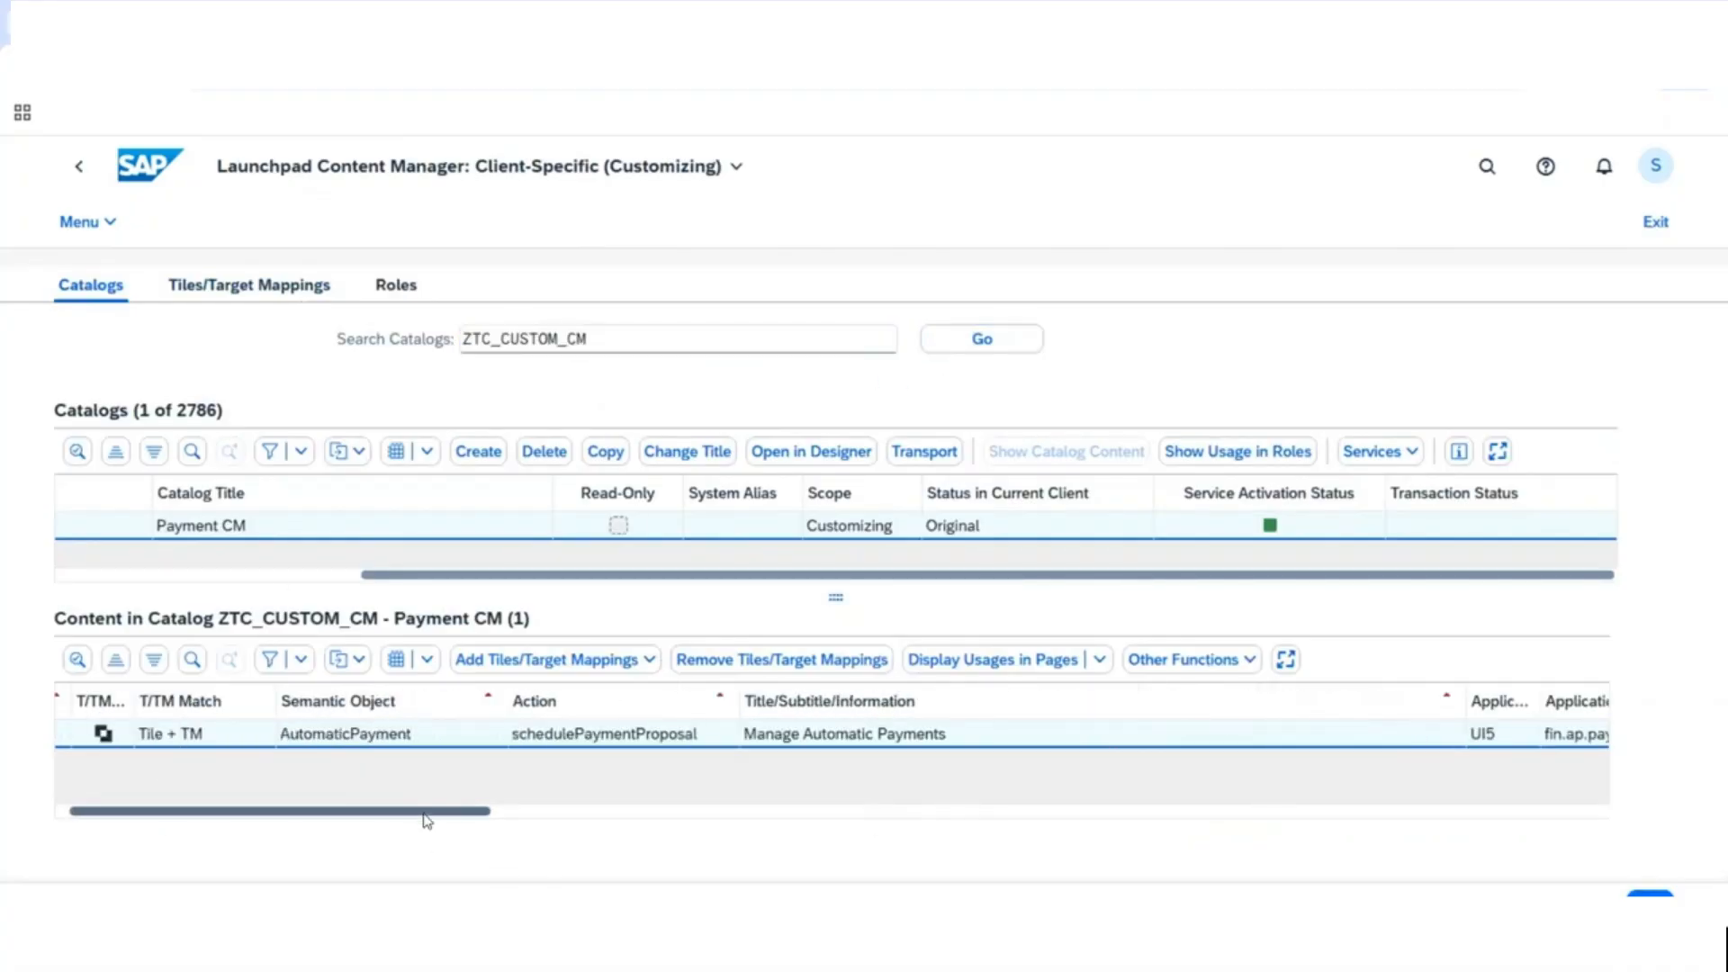
{"action": "left_click_drag", "start_coordinate": [424, 820], "coordinate": [1260, 810]}
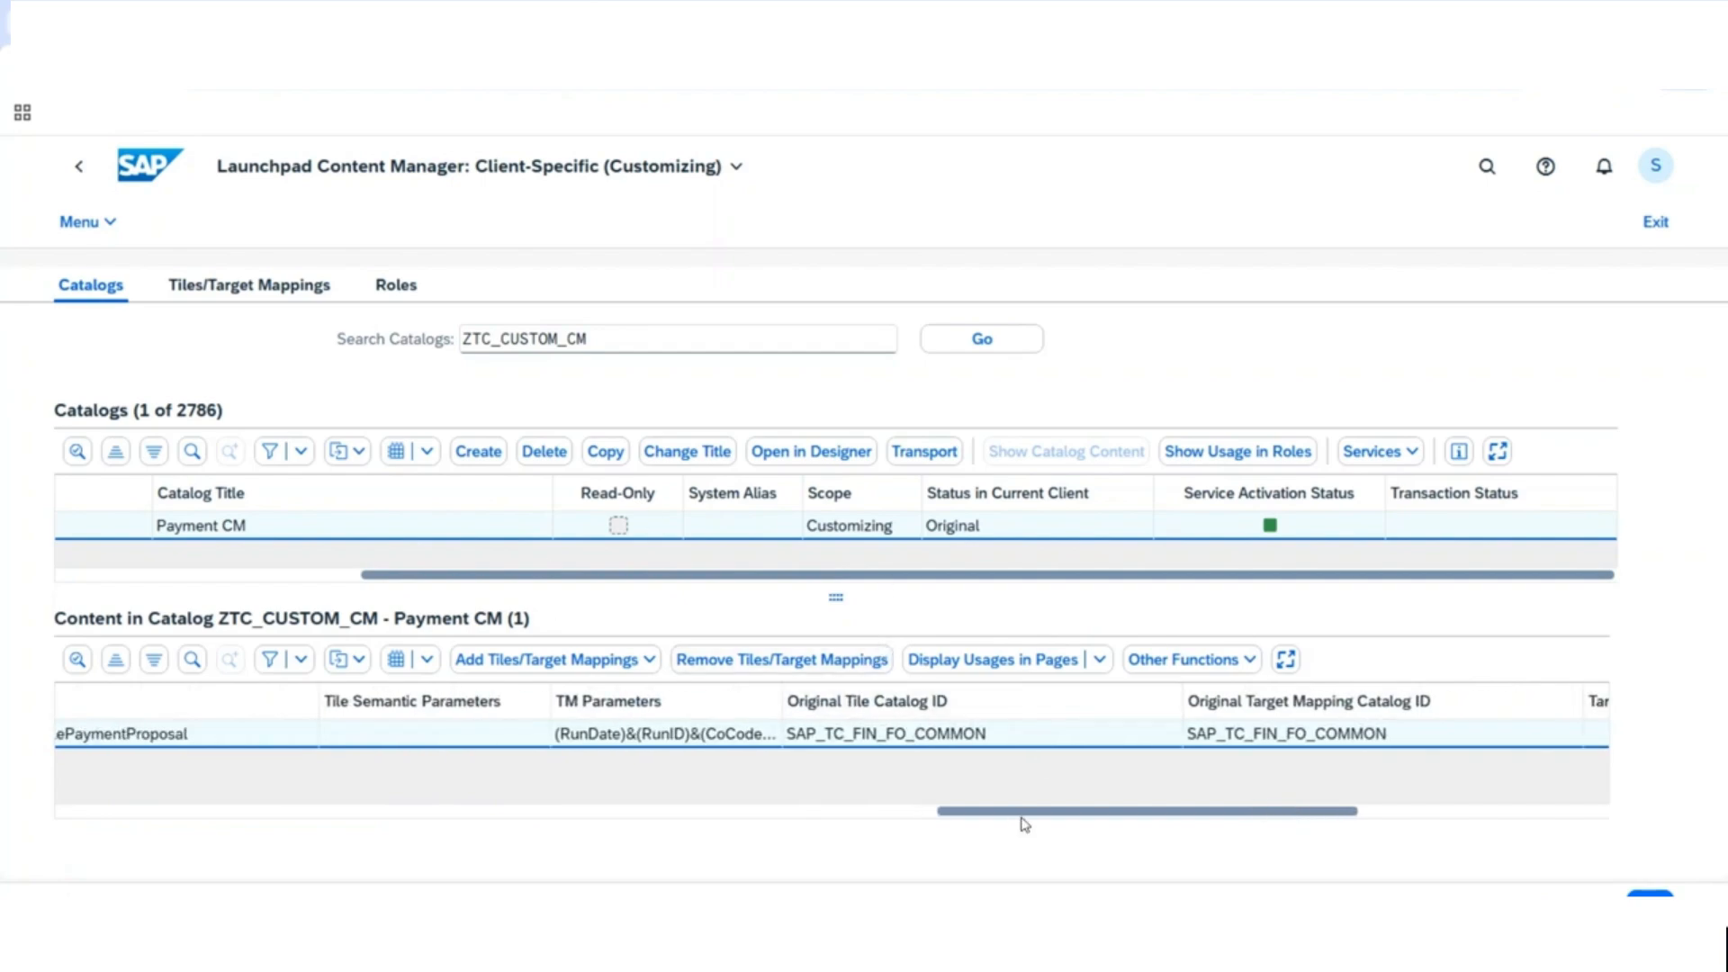
{"action": "left_click_drag", "start_coordinate": [1024, 824], "coordinate": [1131, 824]}
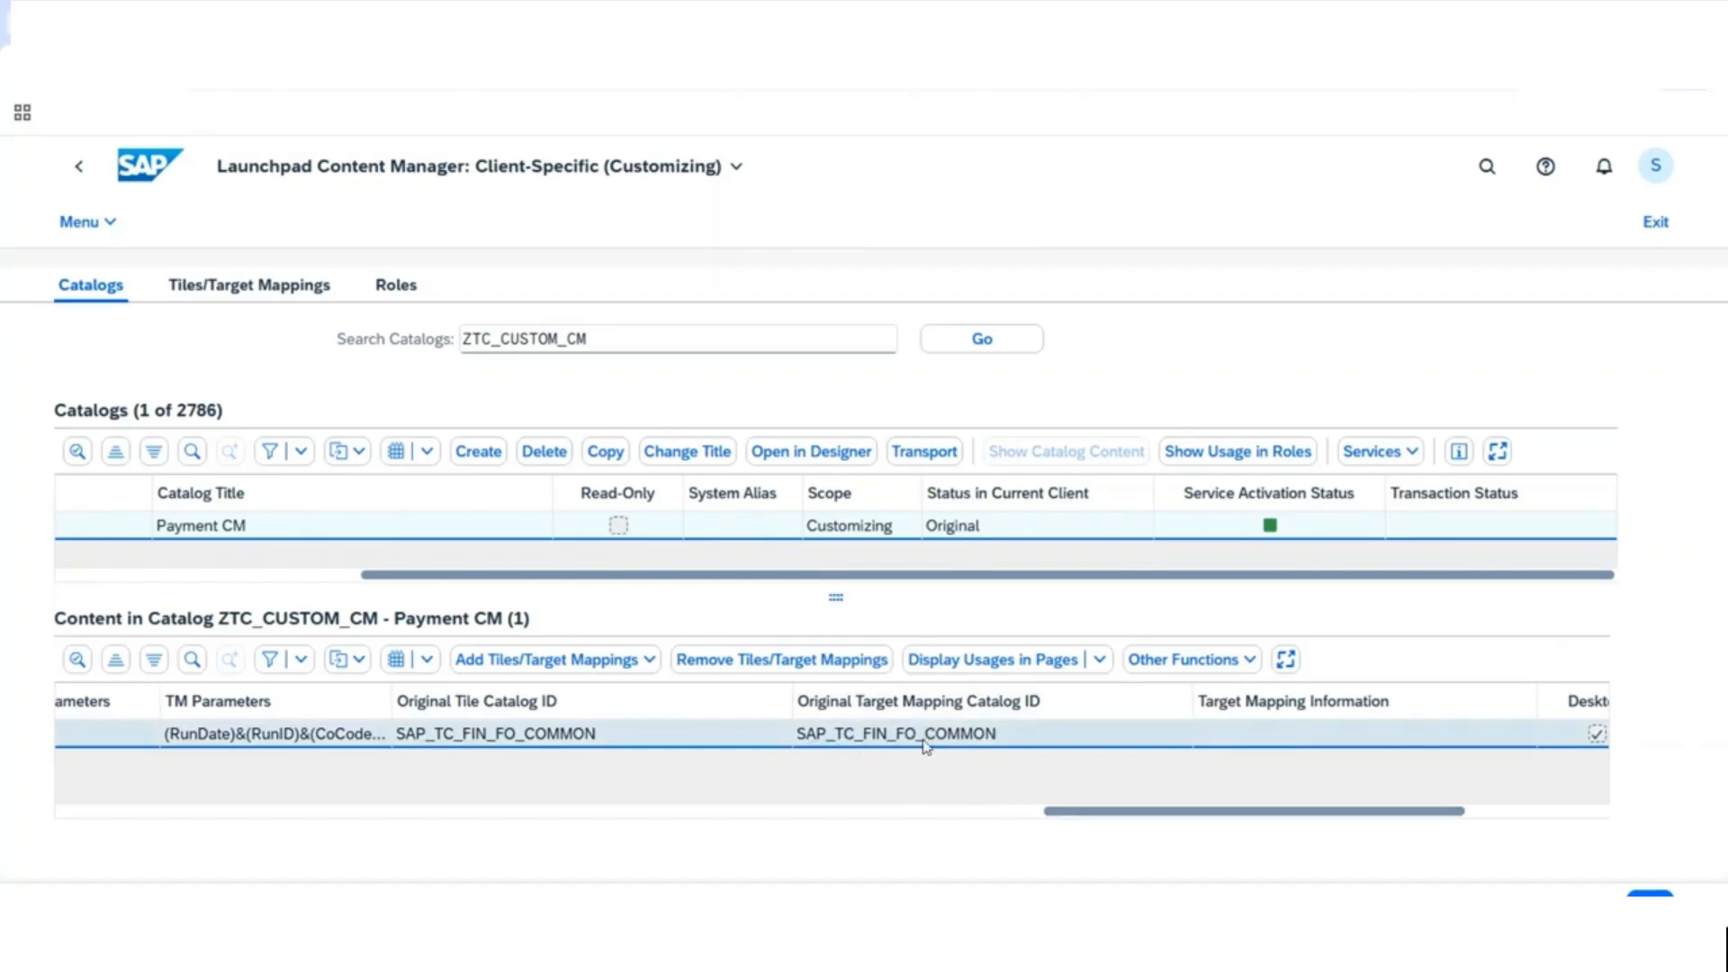
Search the tile and target mapping combinations for SAP_TC_FIN and browse through the list.
{"action": "left_click", "coordinate": [297, 286]}
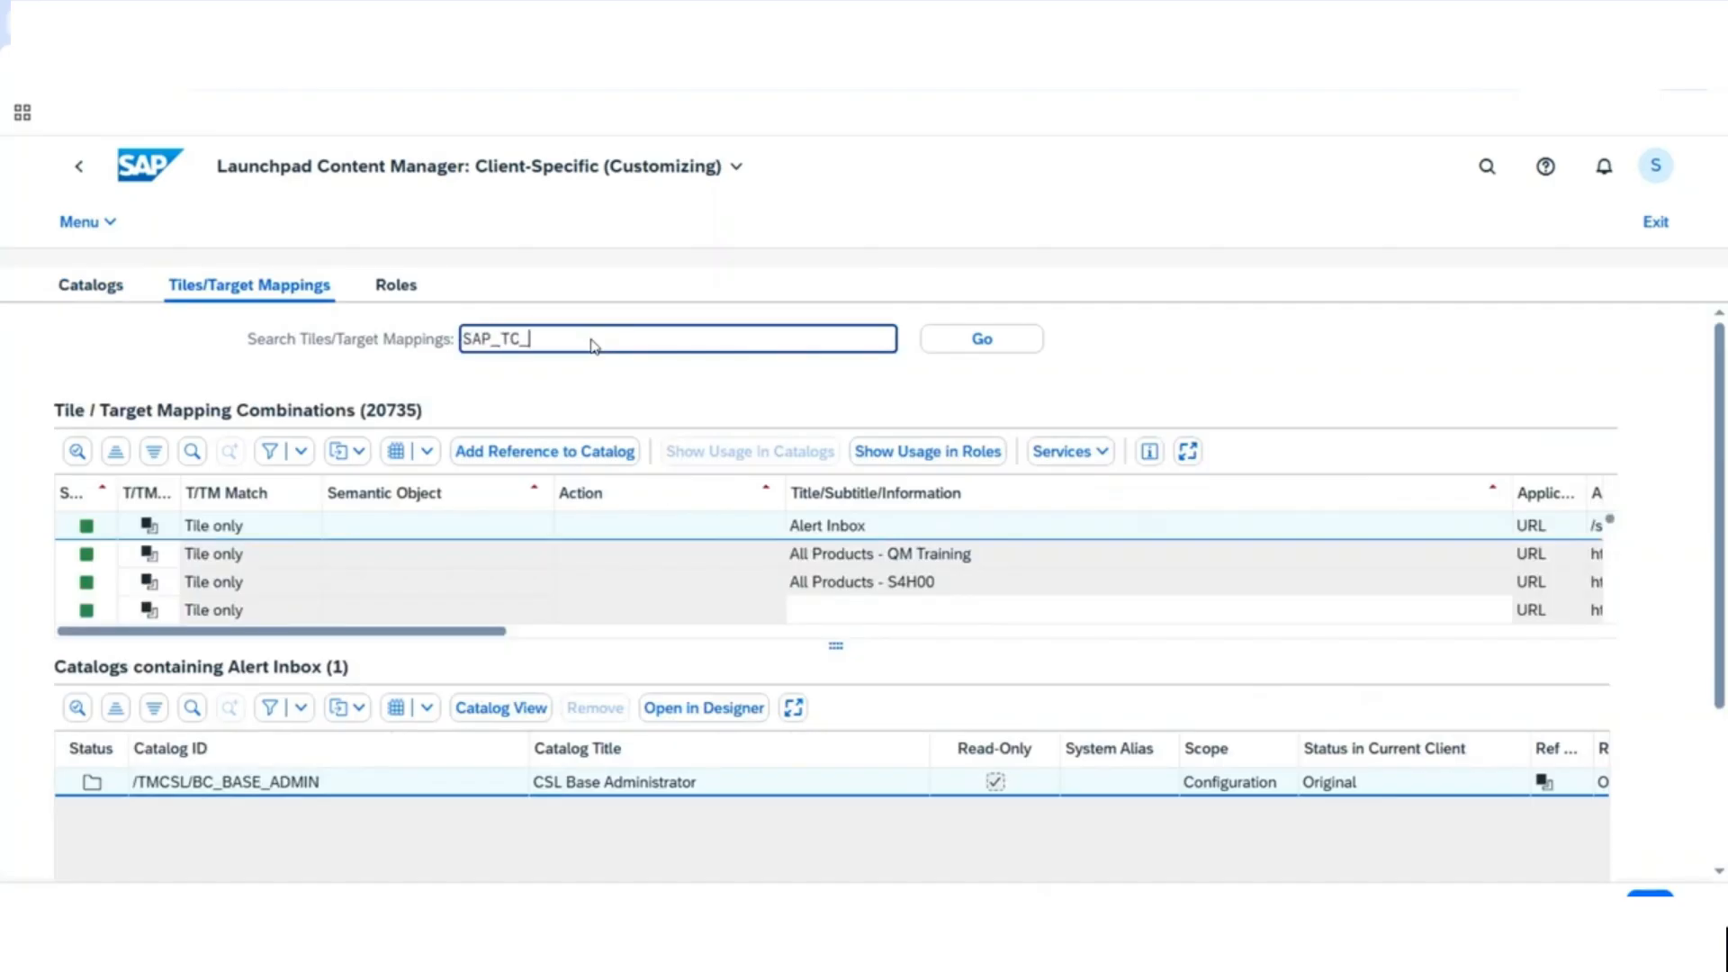
{"action": "left_click", "coordinate": [1026, 343]}
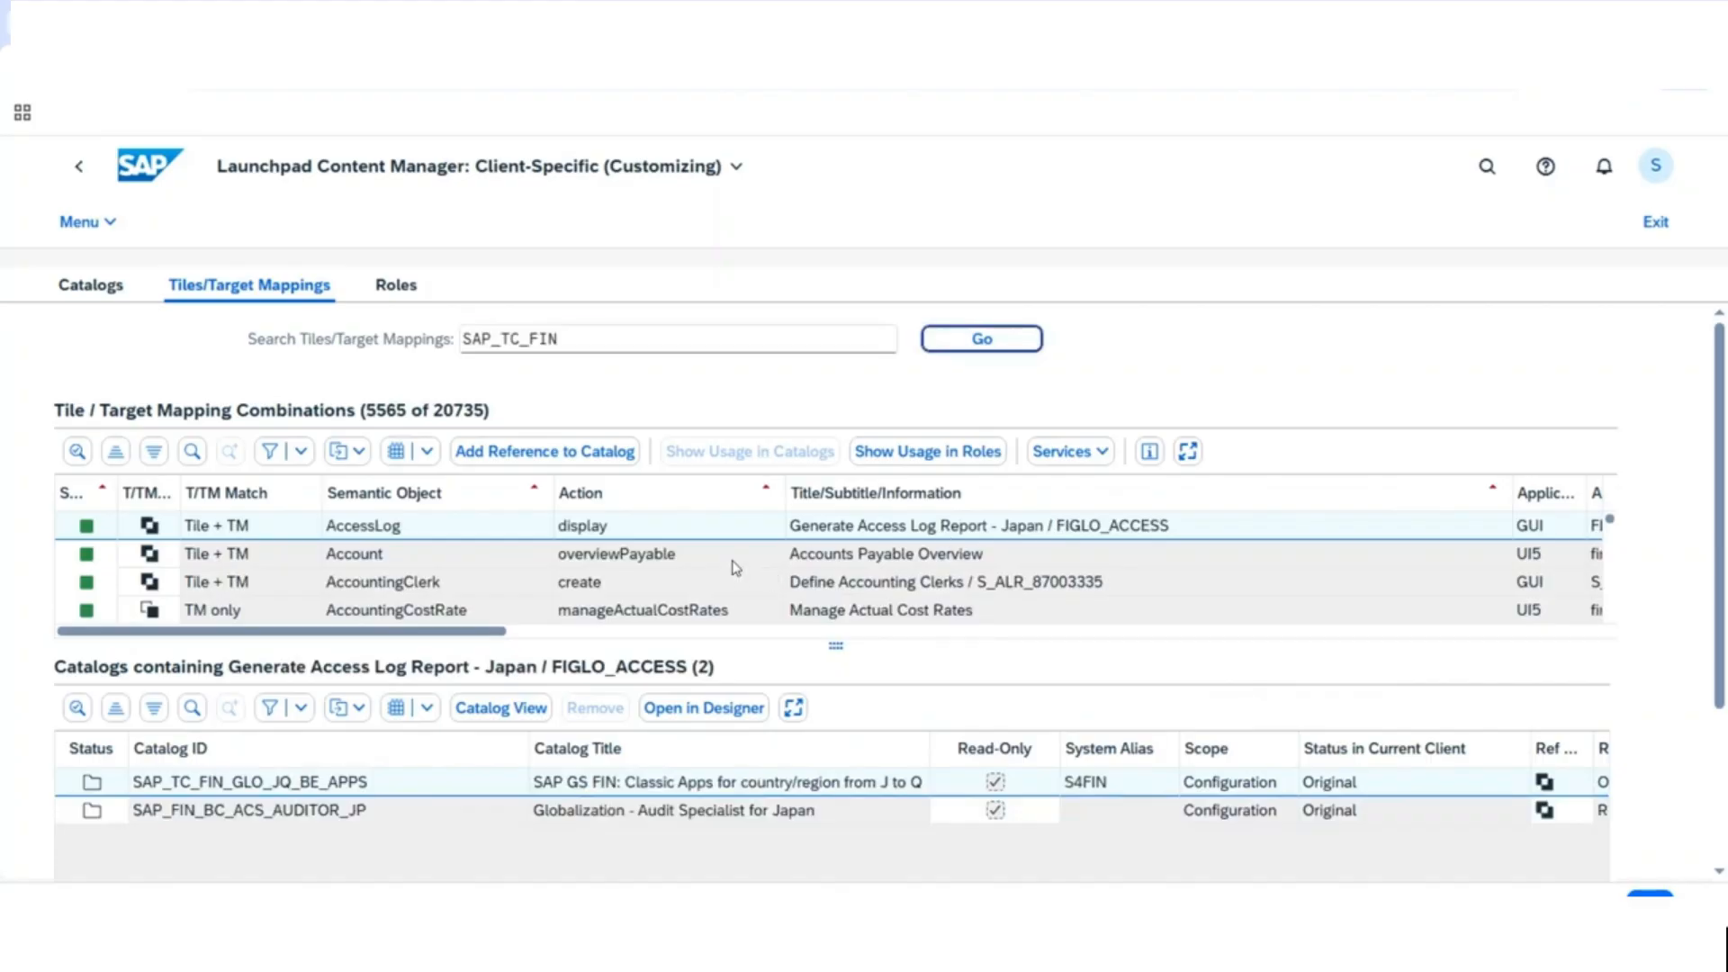
{"action": "scroll", "coordinate": [737, 567], "scroll_direction": "down", "scroll_amount": 8}
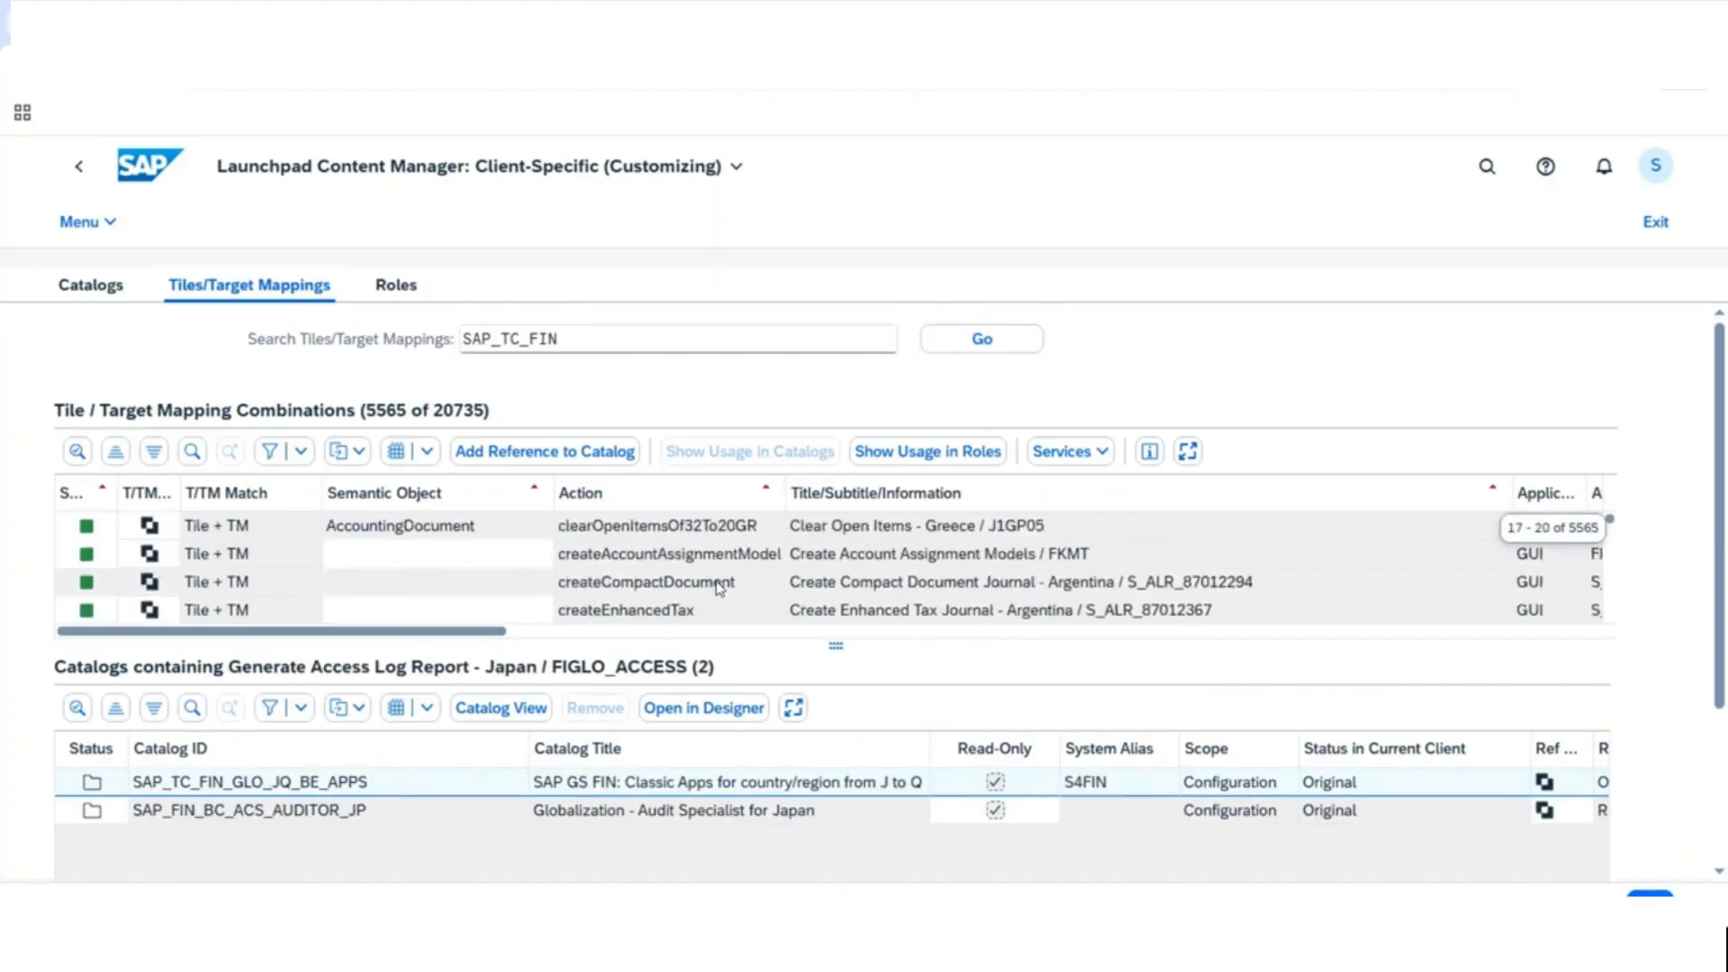
{"action": "scroll", "coordinate": [717, 586], "scroll_direction": "down", "scroll_amount": 10}
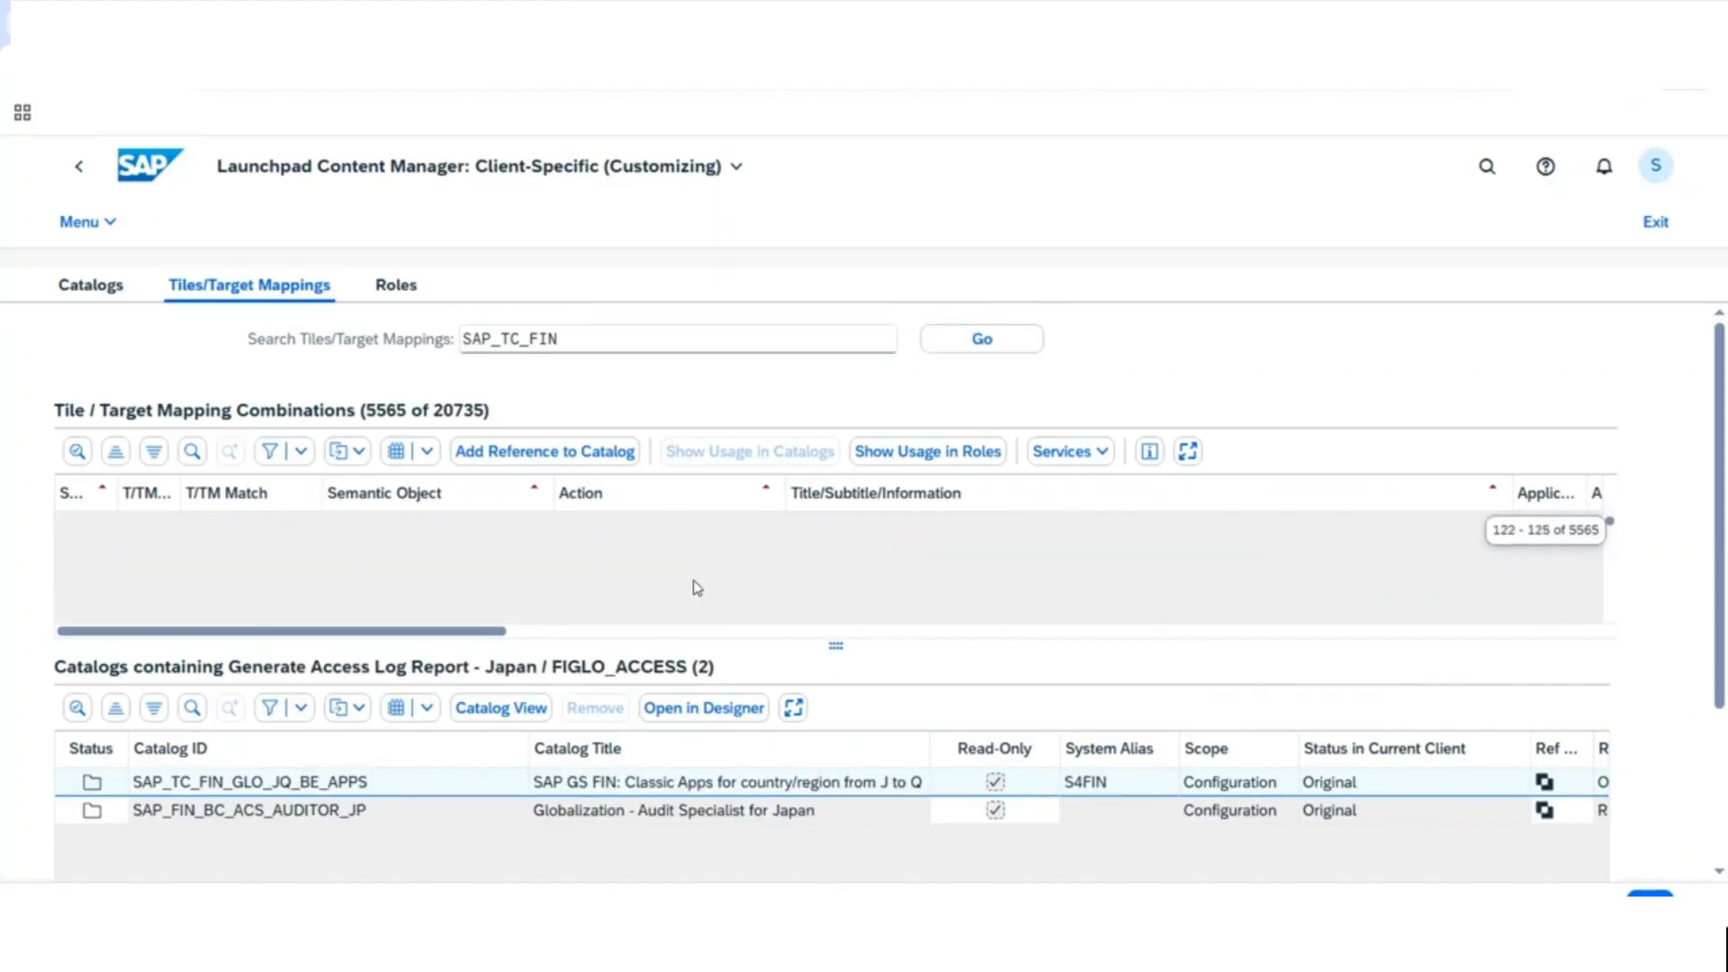
{"action": "scroll", "coordinate": [702, 587], "scroll_direction": "up", "scroll_amount": 2}
{"action": "scroll", "coordinate": [695, 582], "scroll_direction": "up", "scroll_amount": 7}
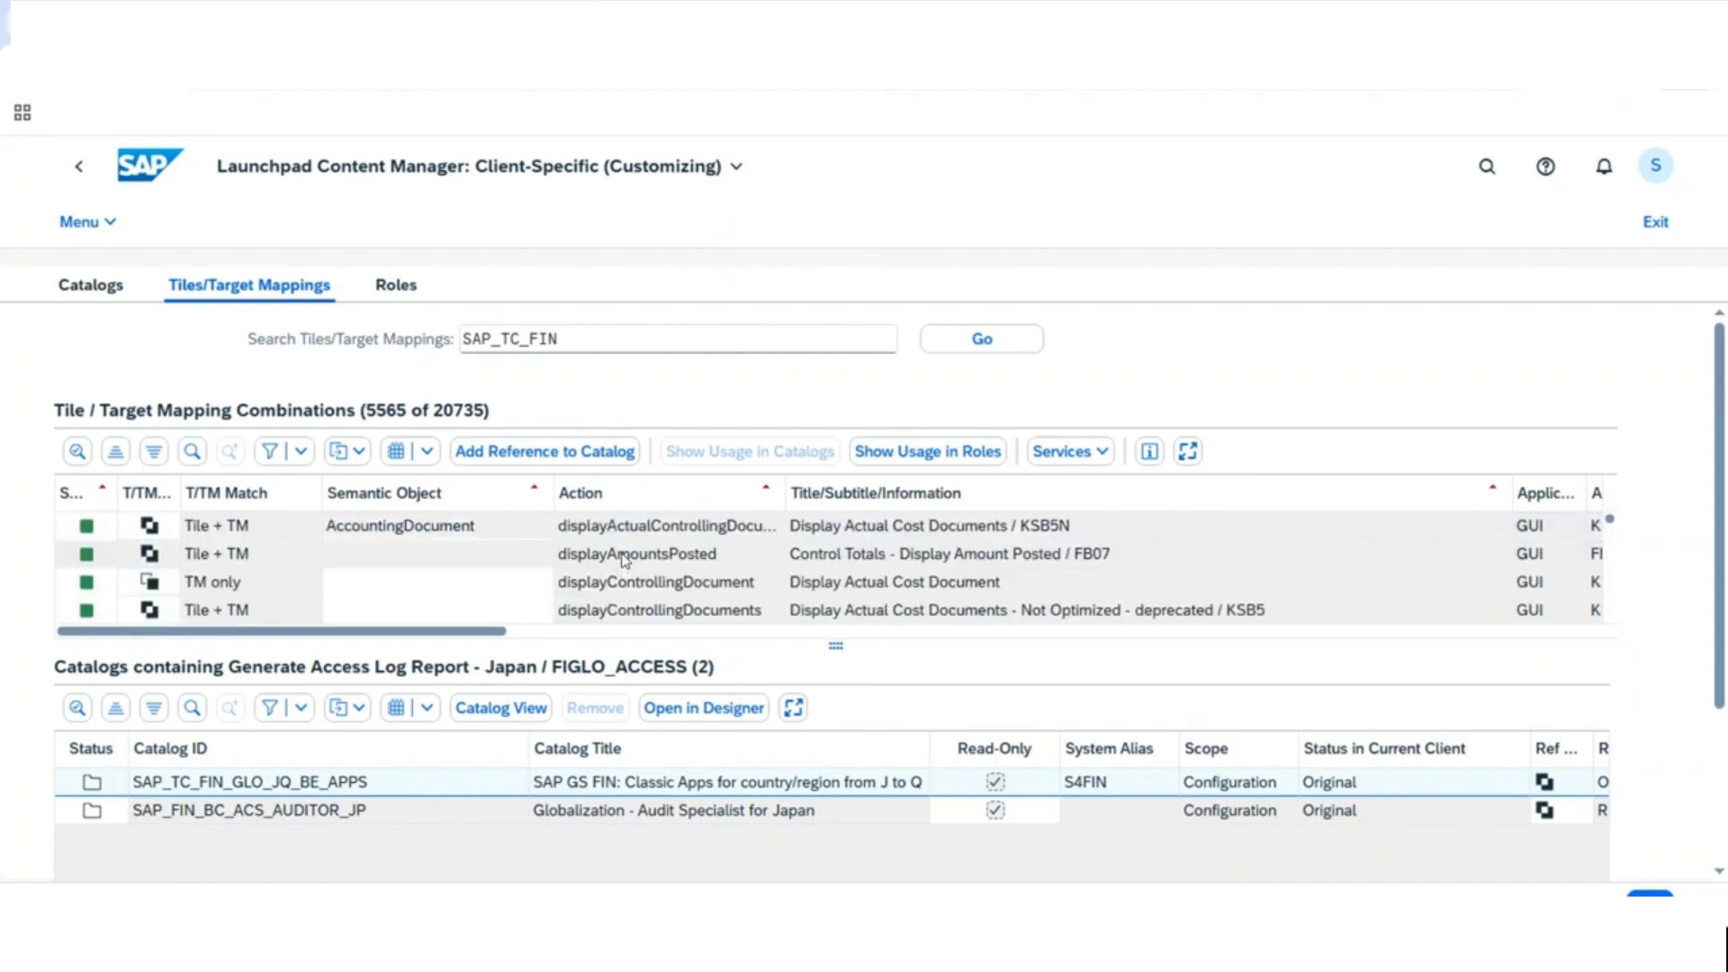
Select the Payment CM catalog ZTC_CUSTOM_CM and display the roles in which it is used.
{"action": "left_click", "coordinate": [90, 284]}
{"action": "left_click", "coordinate": [517, 535]}
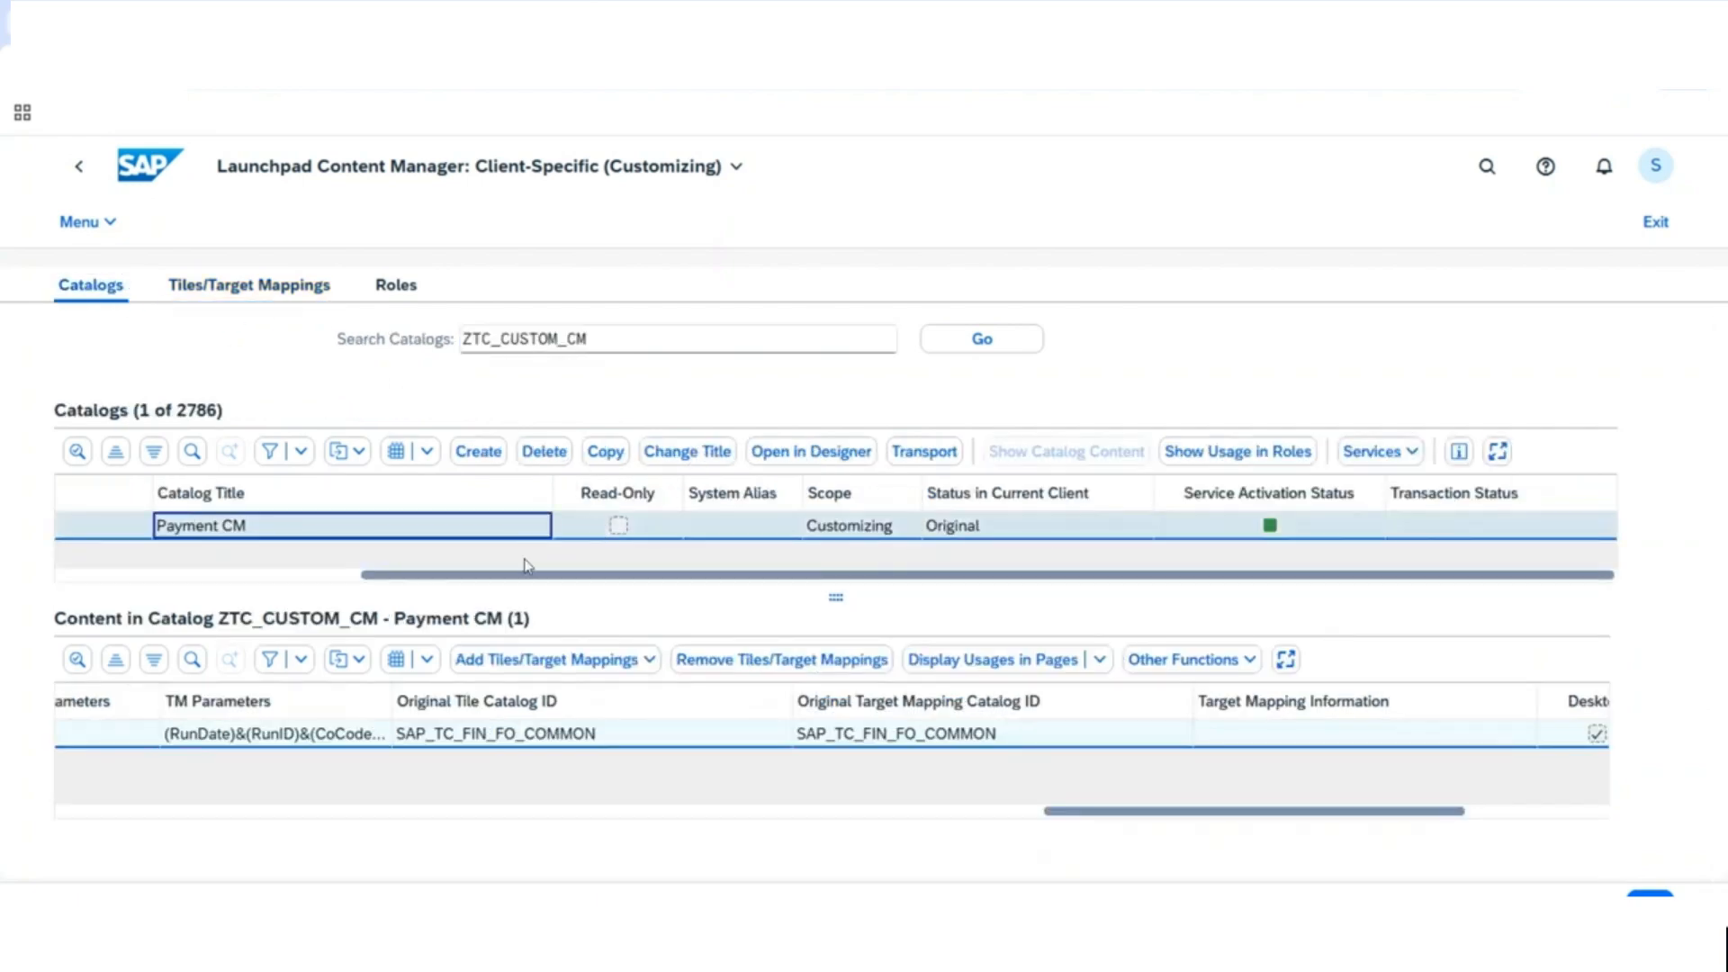
{"action": "left_click", "coordinate": [275, 576]}
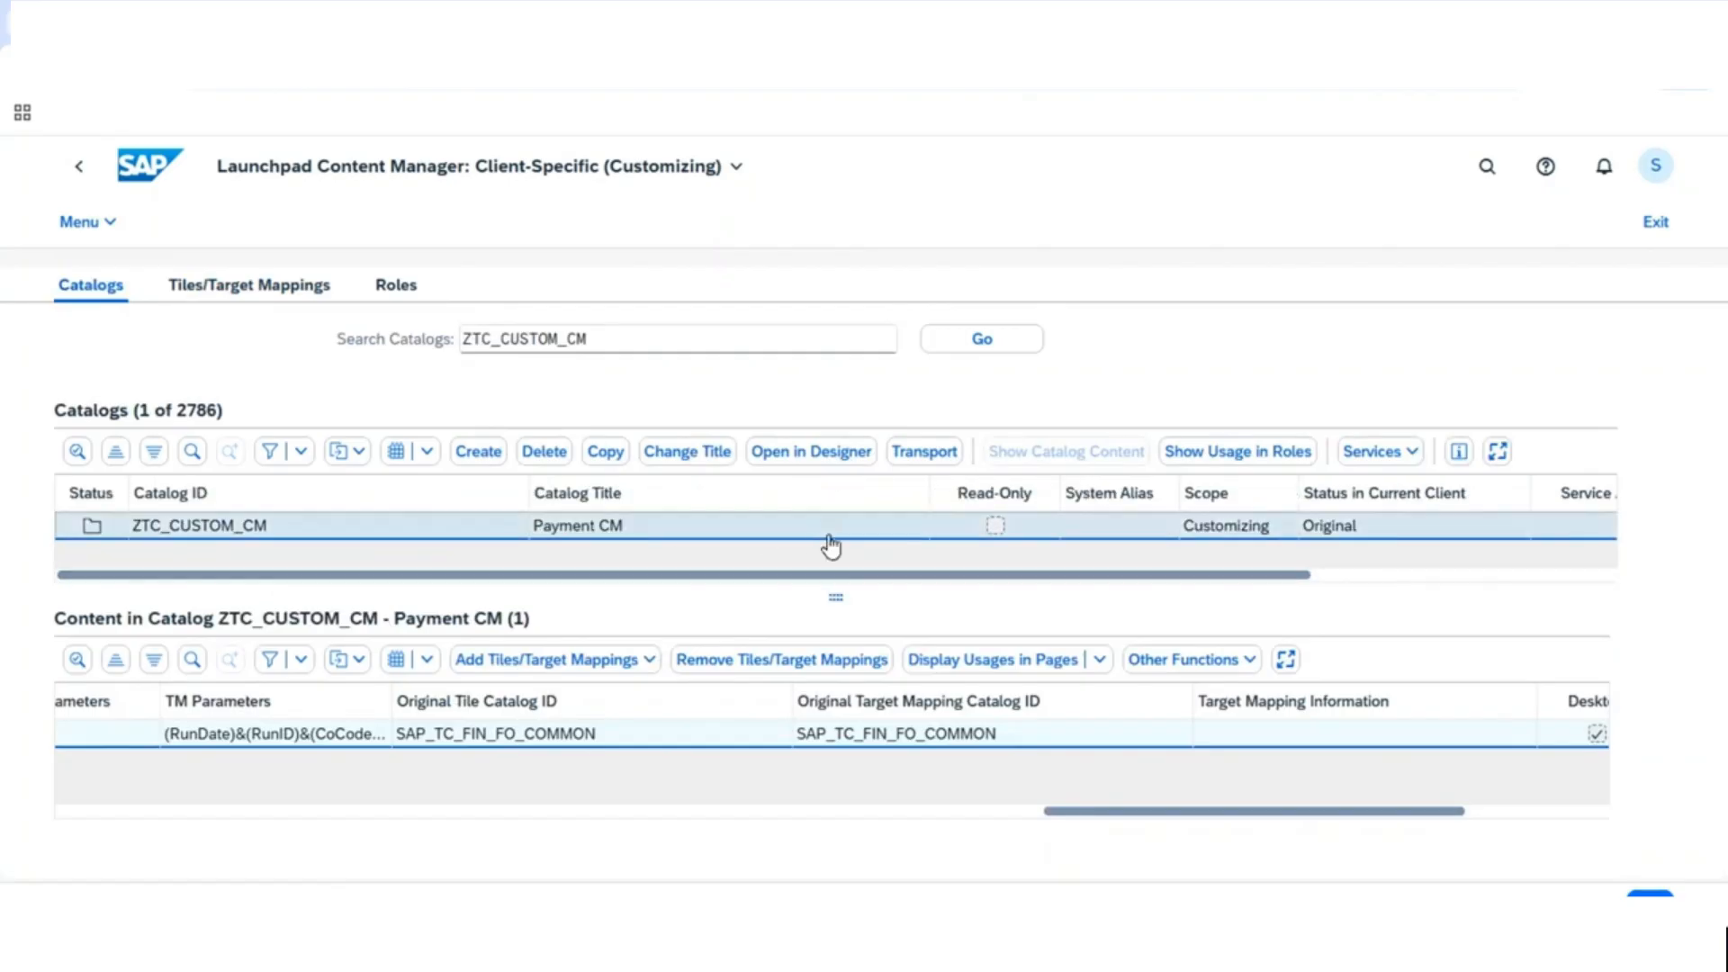
{"action": "left_click", "coordinate": [1263, 455]}
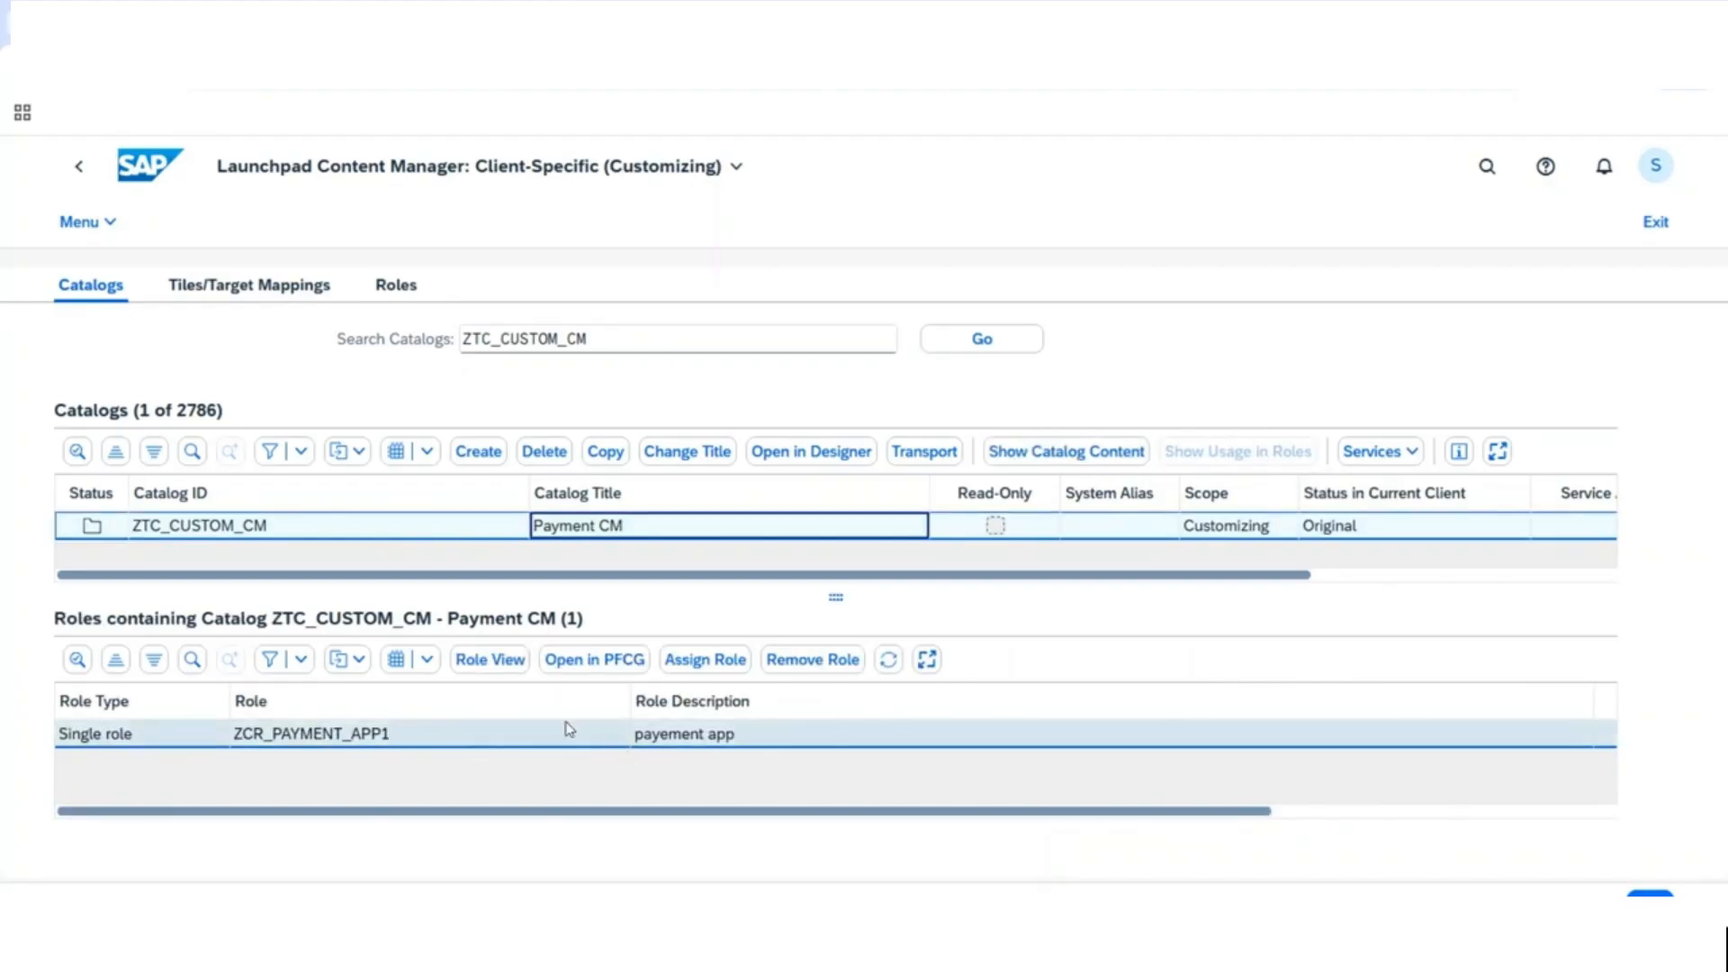
Look up ZCR_PAYMENT_APP1 in the role view, inspect it in PFCG, and return to the content manager.
{"action": "left_click", "coordinate": [491, 659]}
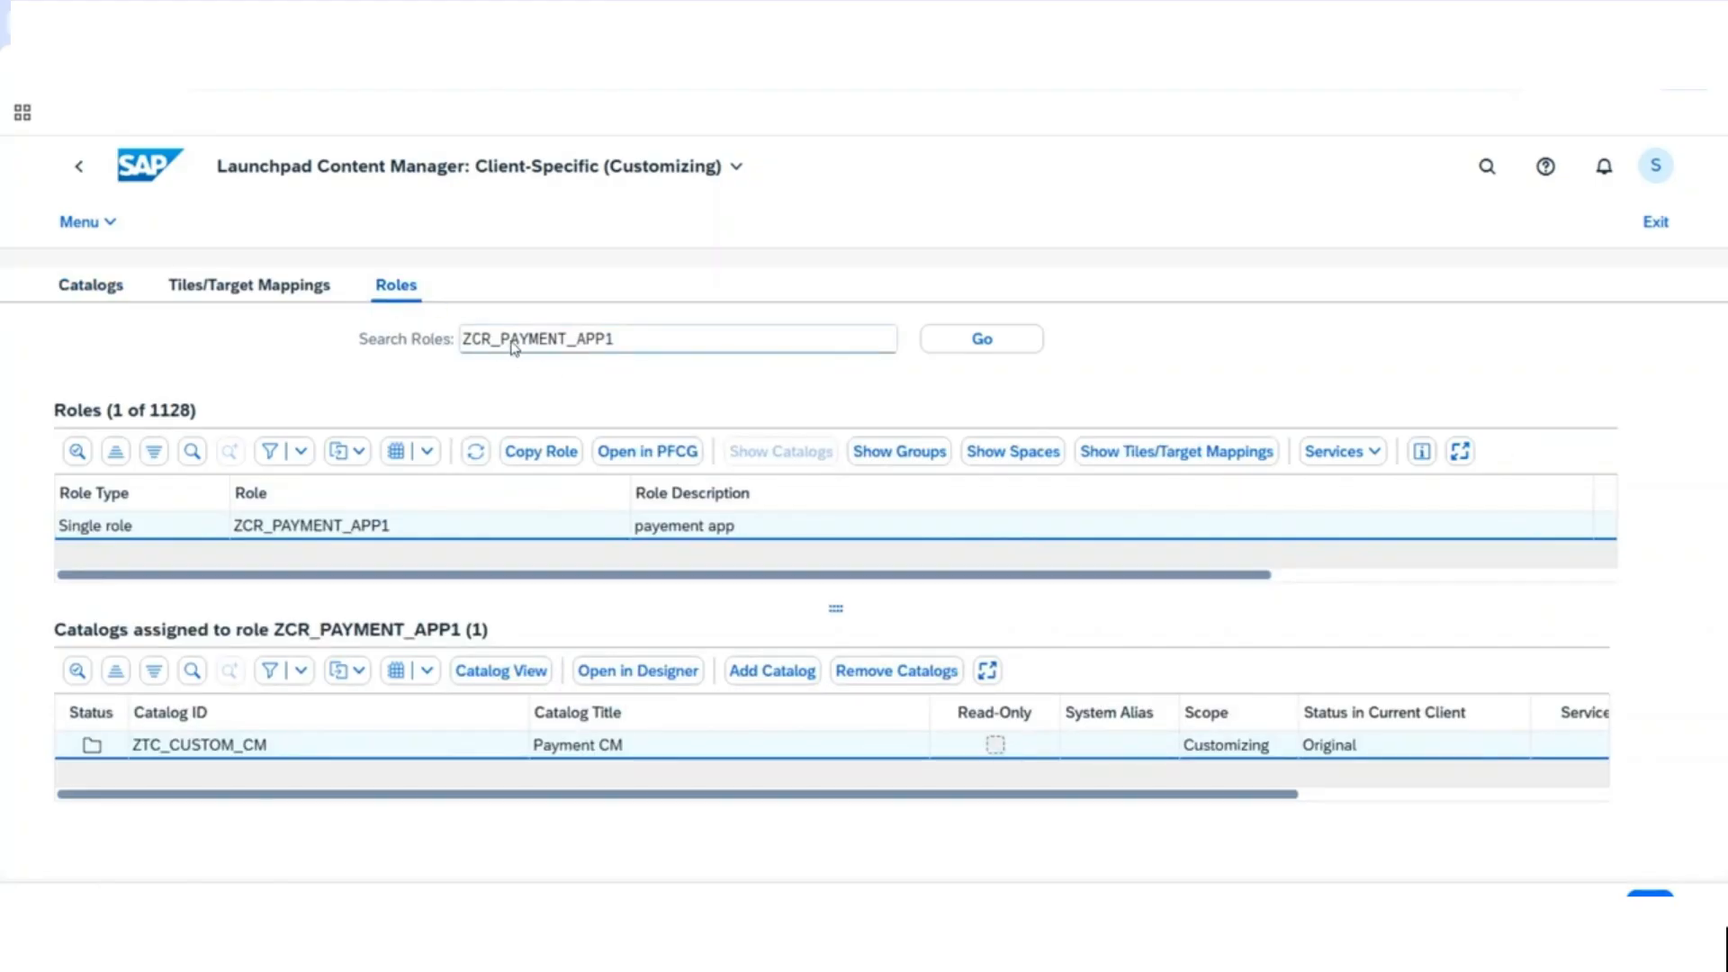
{"action": "left_click", "coordinate": [1006, 348]}
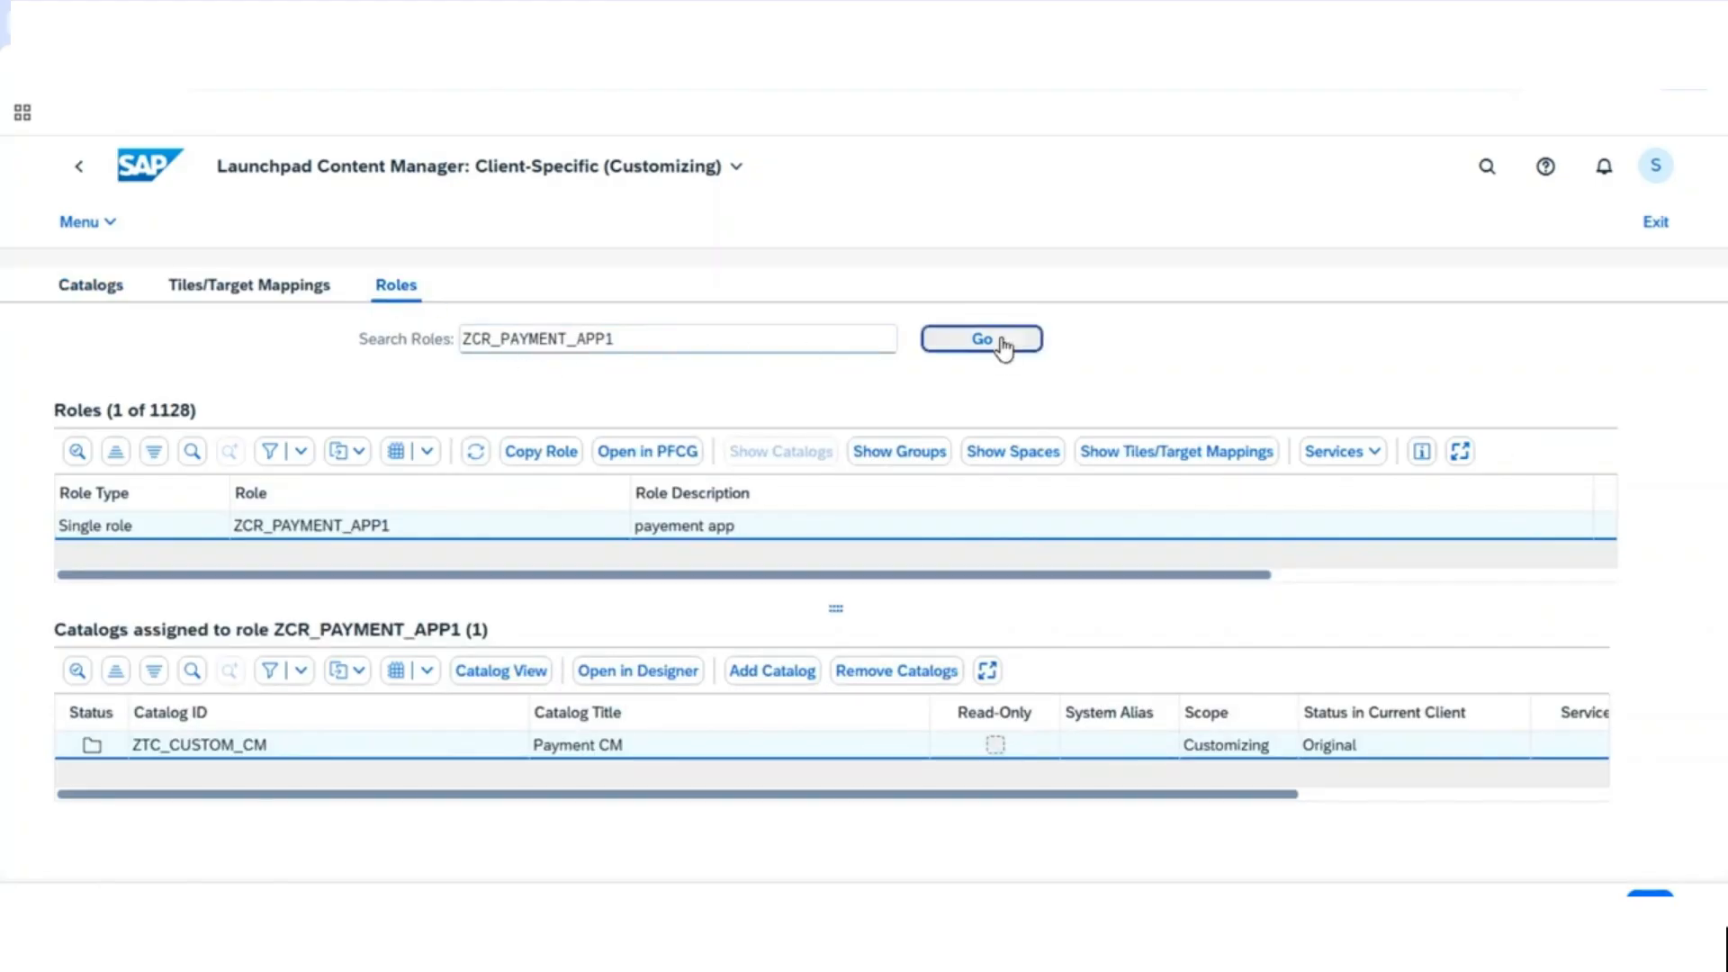
{"action": "left_click", "coordinate": [620, 465]}
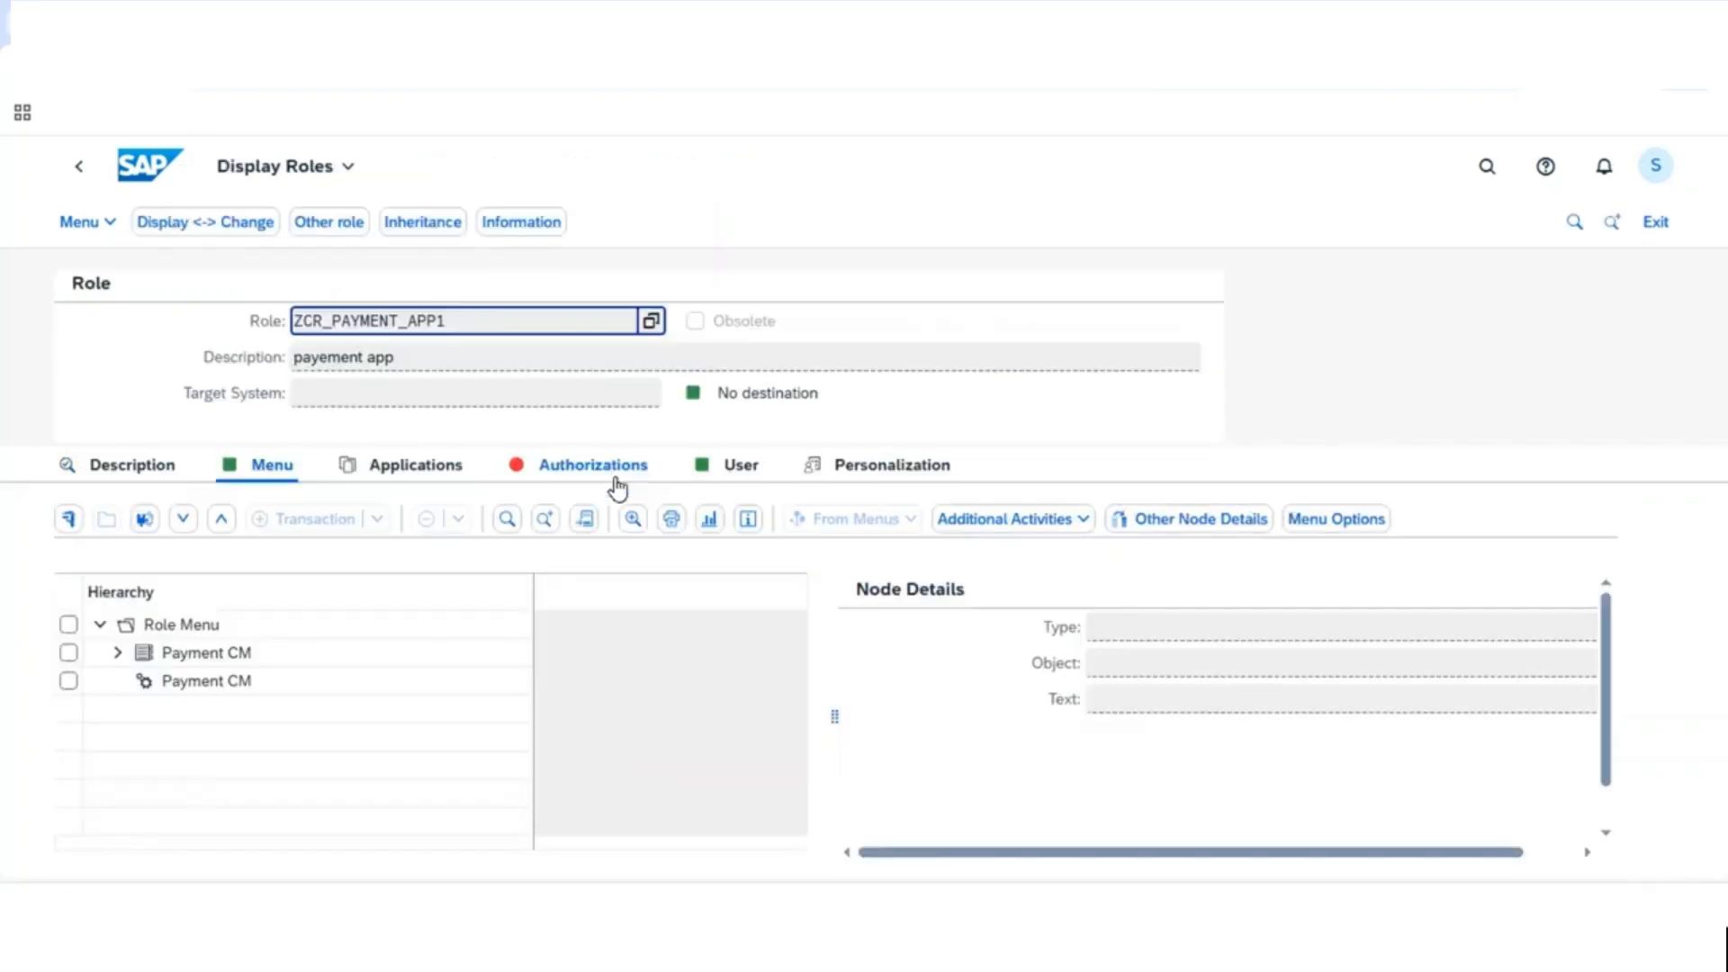
{"action": "left_click", "coordinate": [79, 166]}
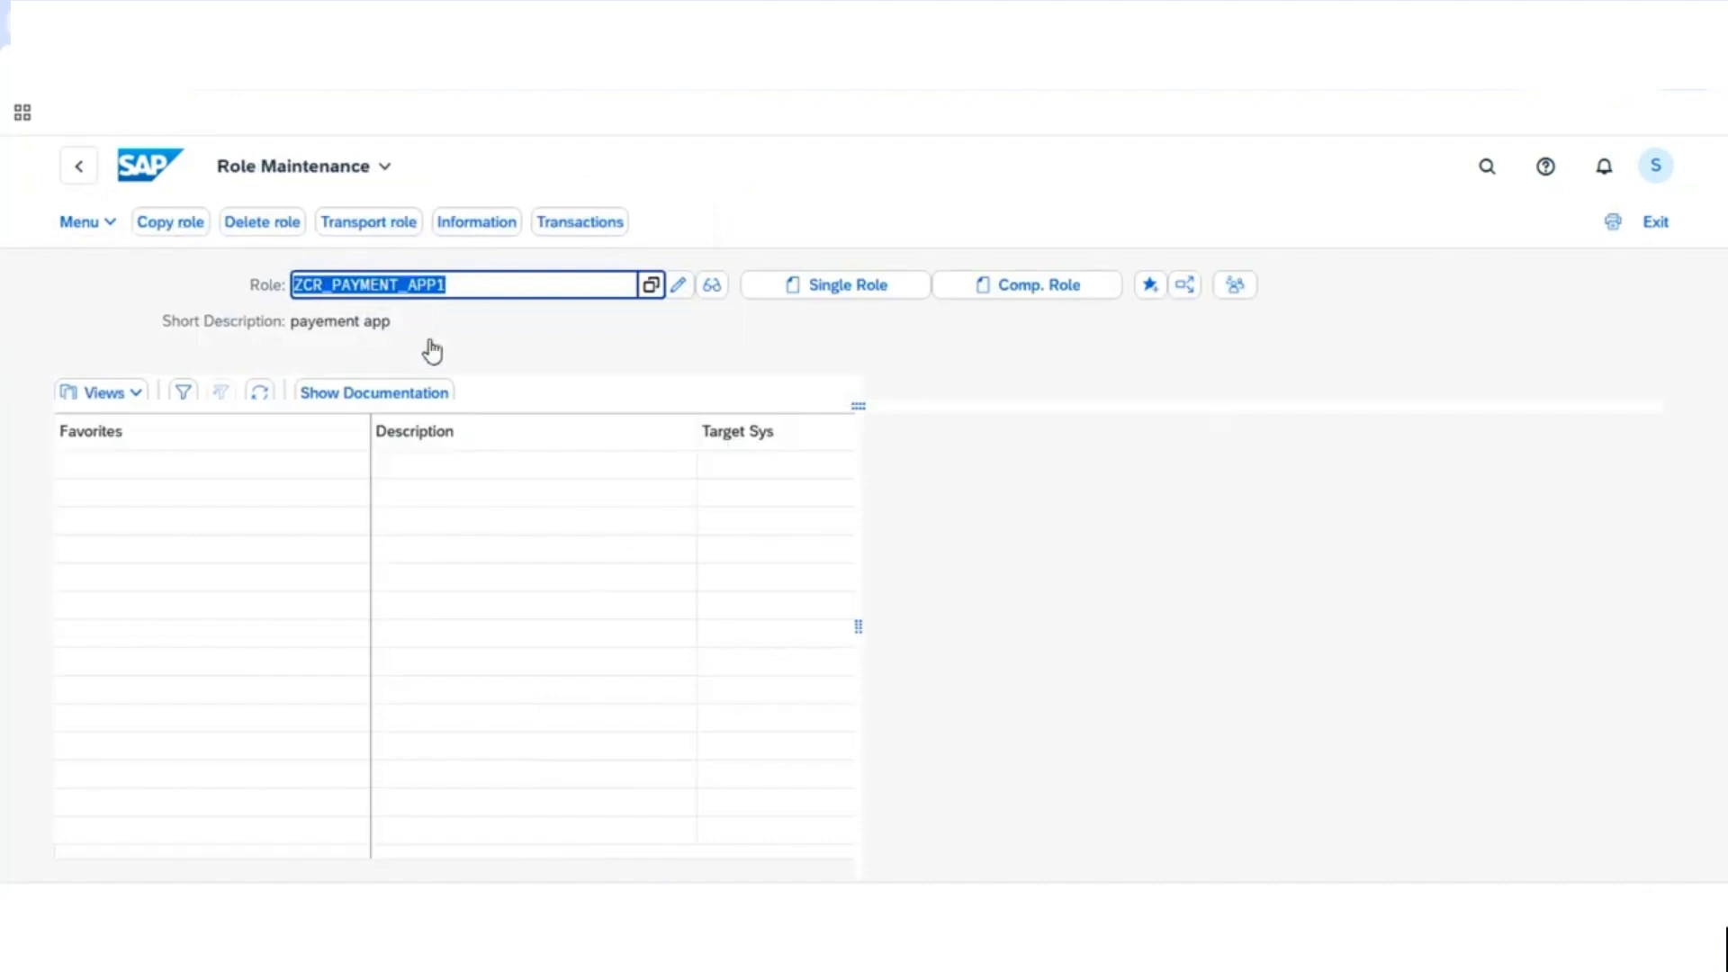
{"action": "left_click", "coordinate": [79, 168]}
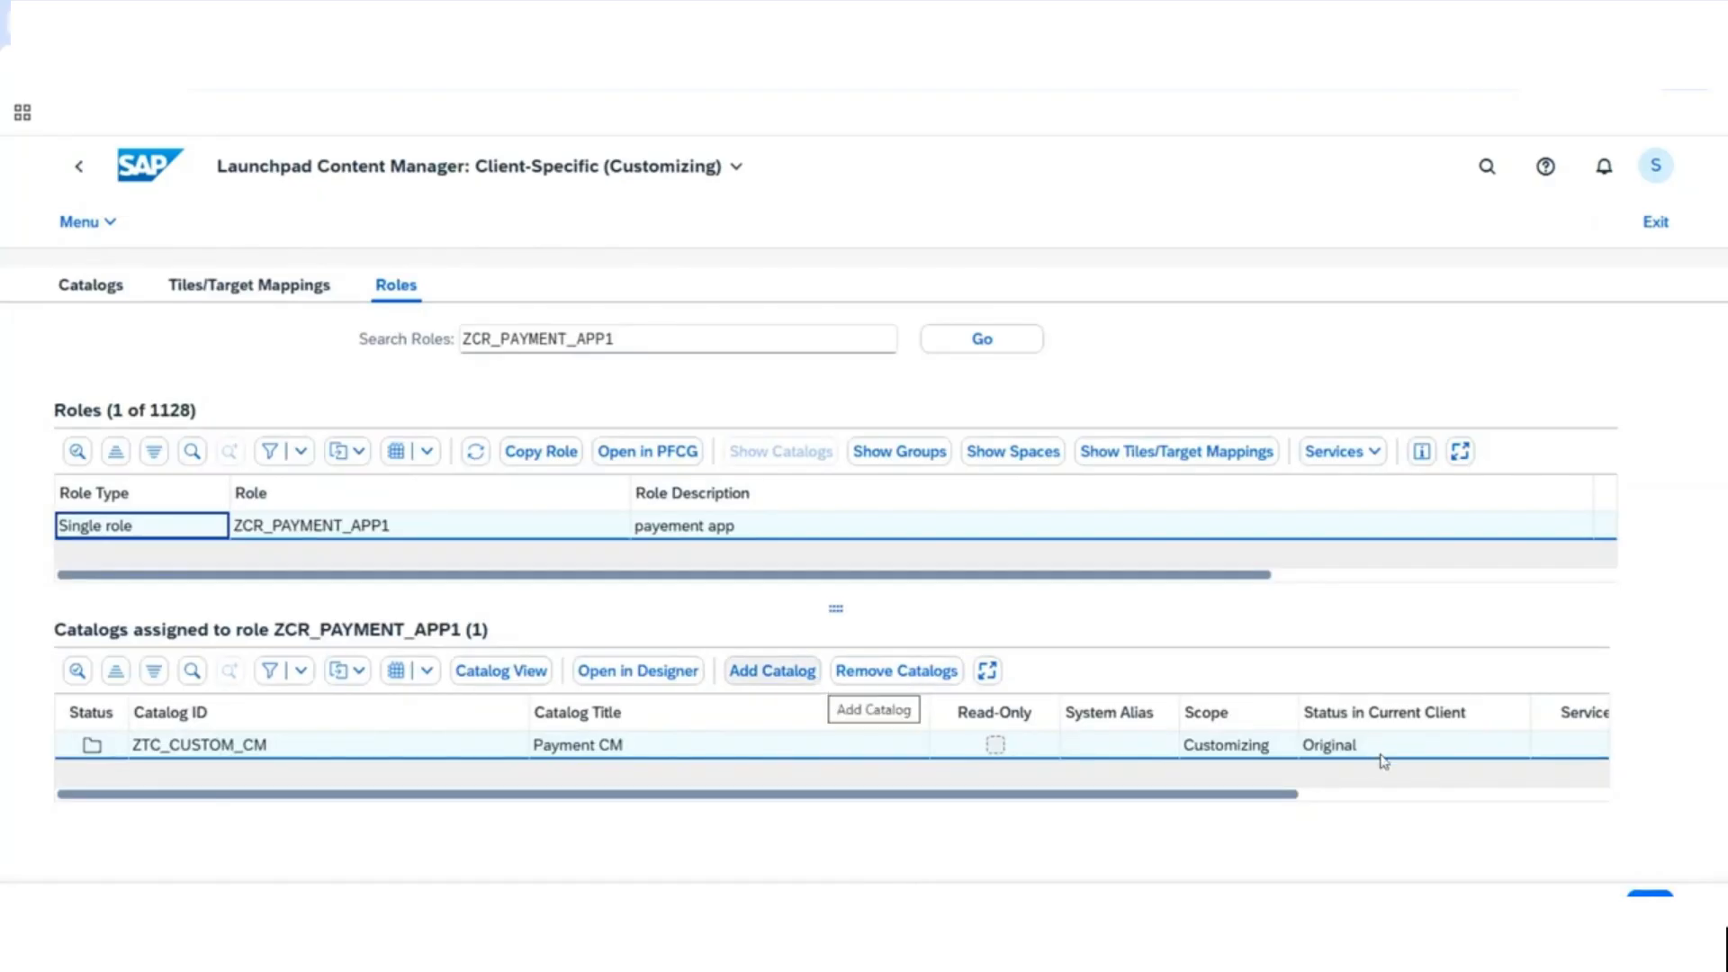
Check the services of role ZCR_PAYMENT_APP1 and examine the activation status of its OData V2, OData V4 and ICF services.
{"action": "left_click", "coordinate": [1374, 457]}
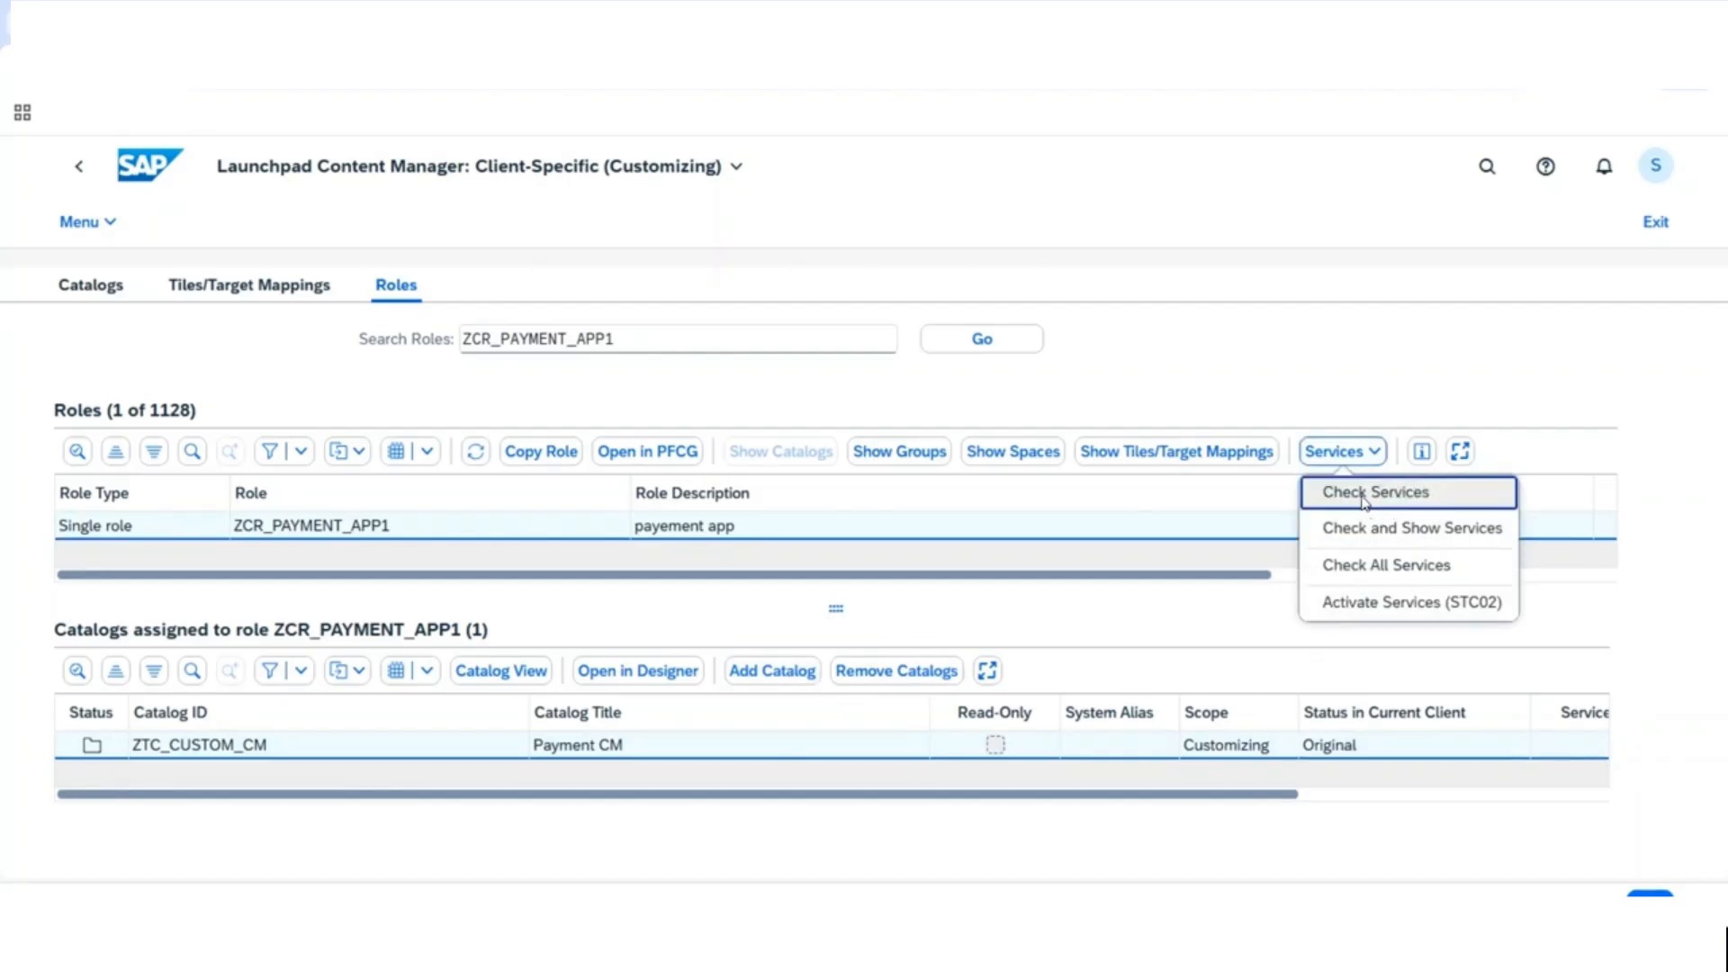
{"action": "left_click", "coordinate": [1363, 501]}
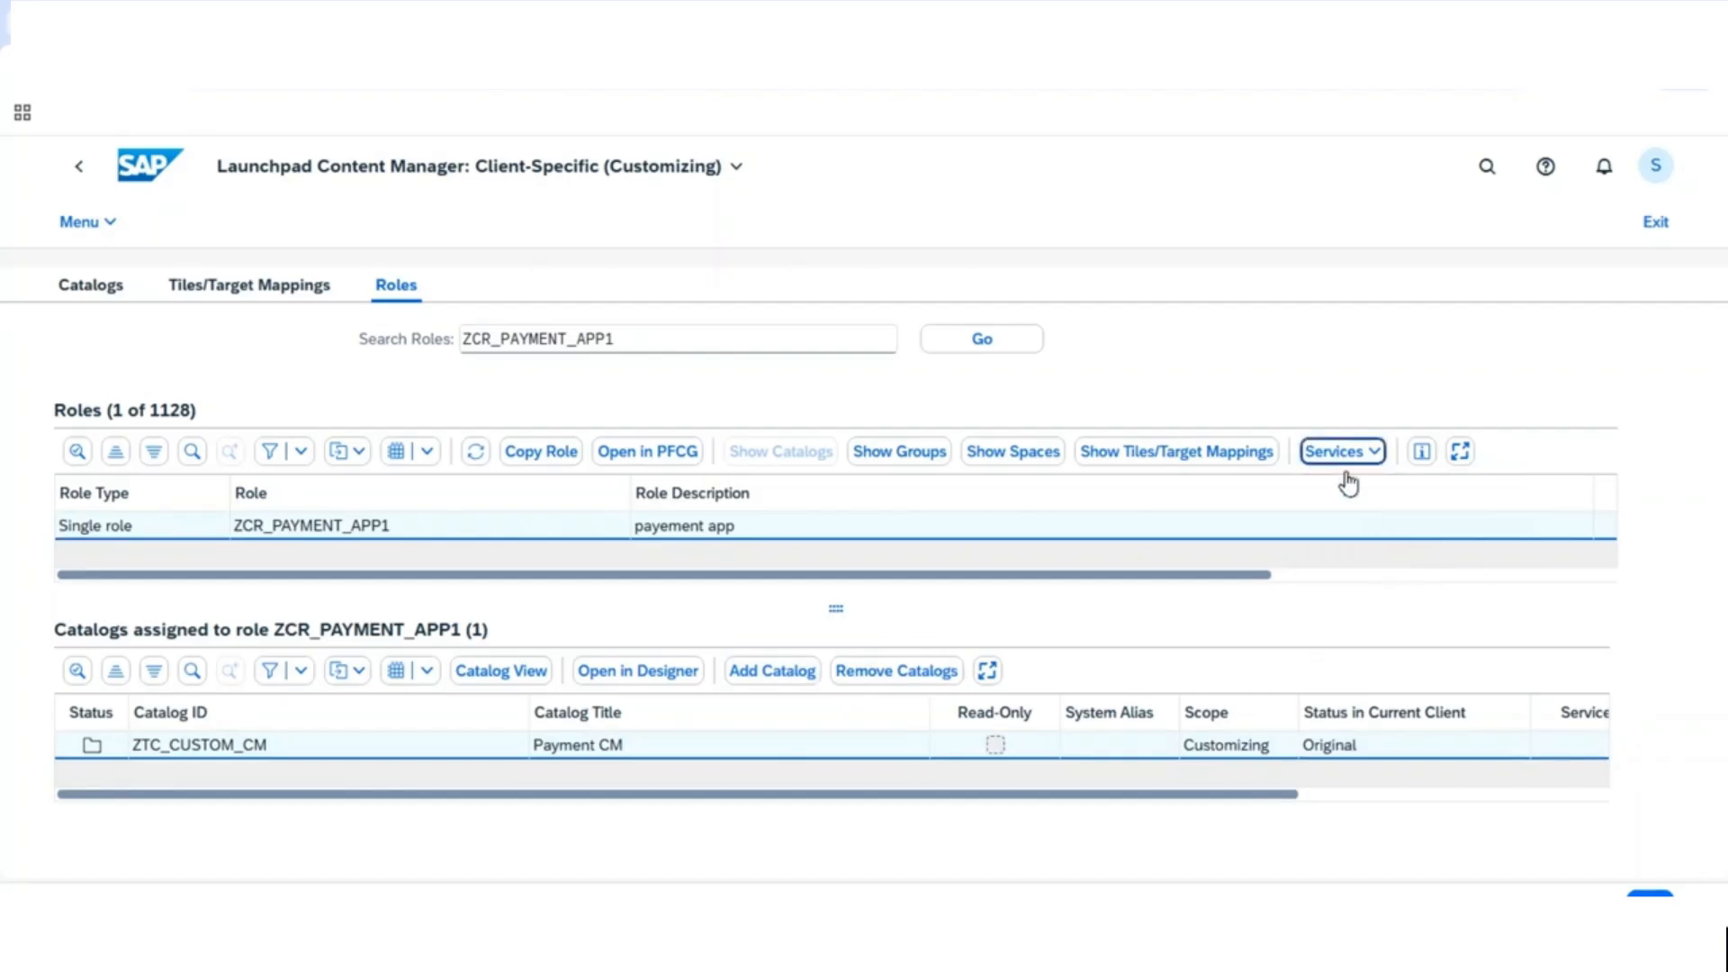
{"action": "left_click", "coordinate": [1338, 453]}
{"action": "left_click", "coordinate": [1391, 539]}
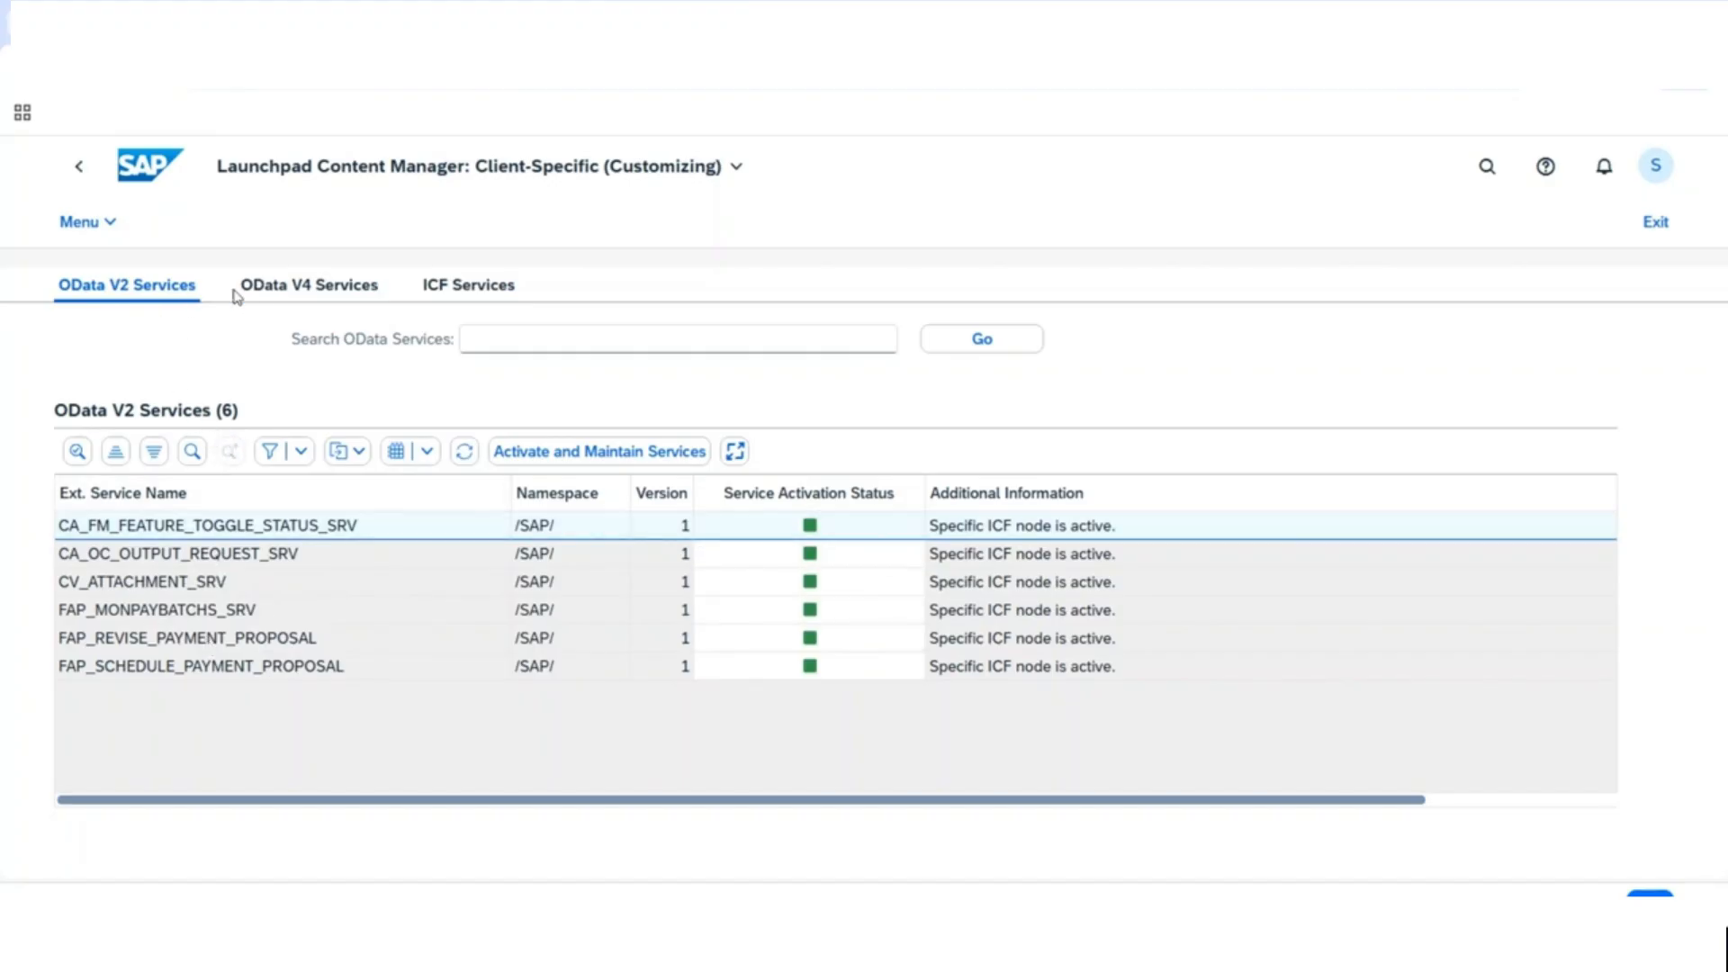
{"action": "left_click", "coordinate": [288, 288]}
{"action": "left_click", "coordinate": [475, 293]}
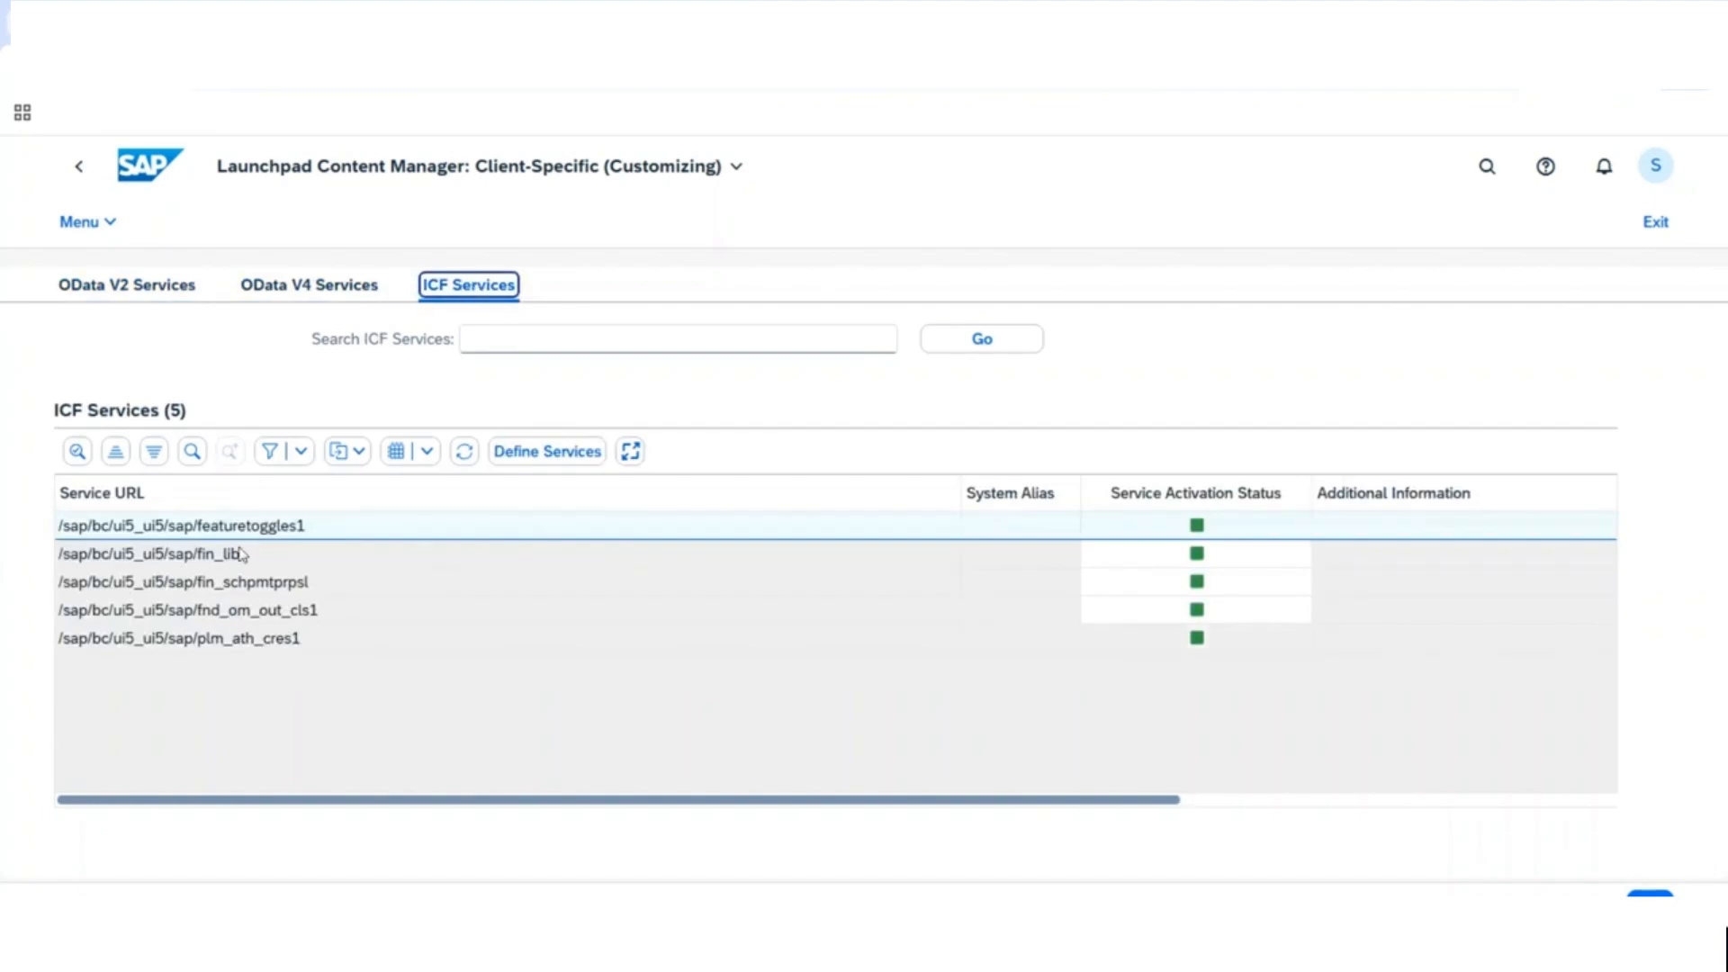
{"action": "left_click", "coordinate": [79, 176]}
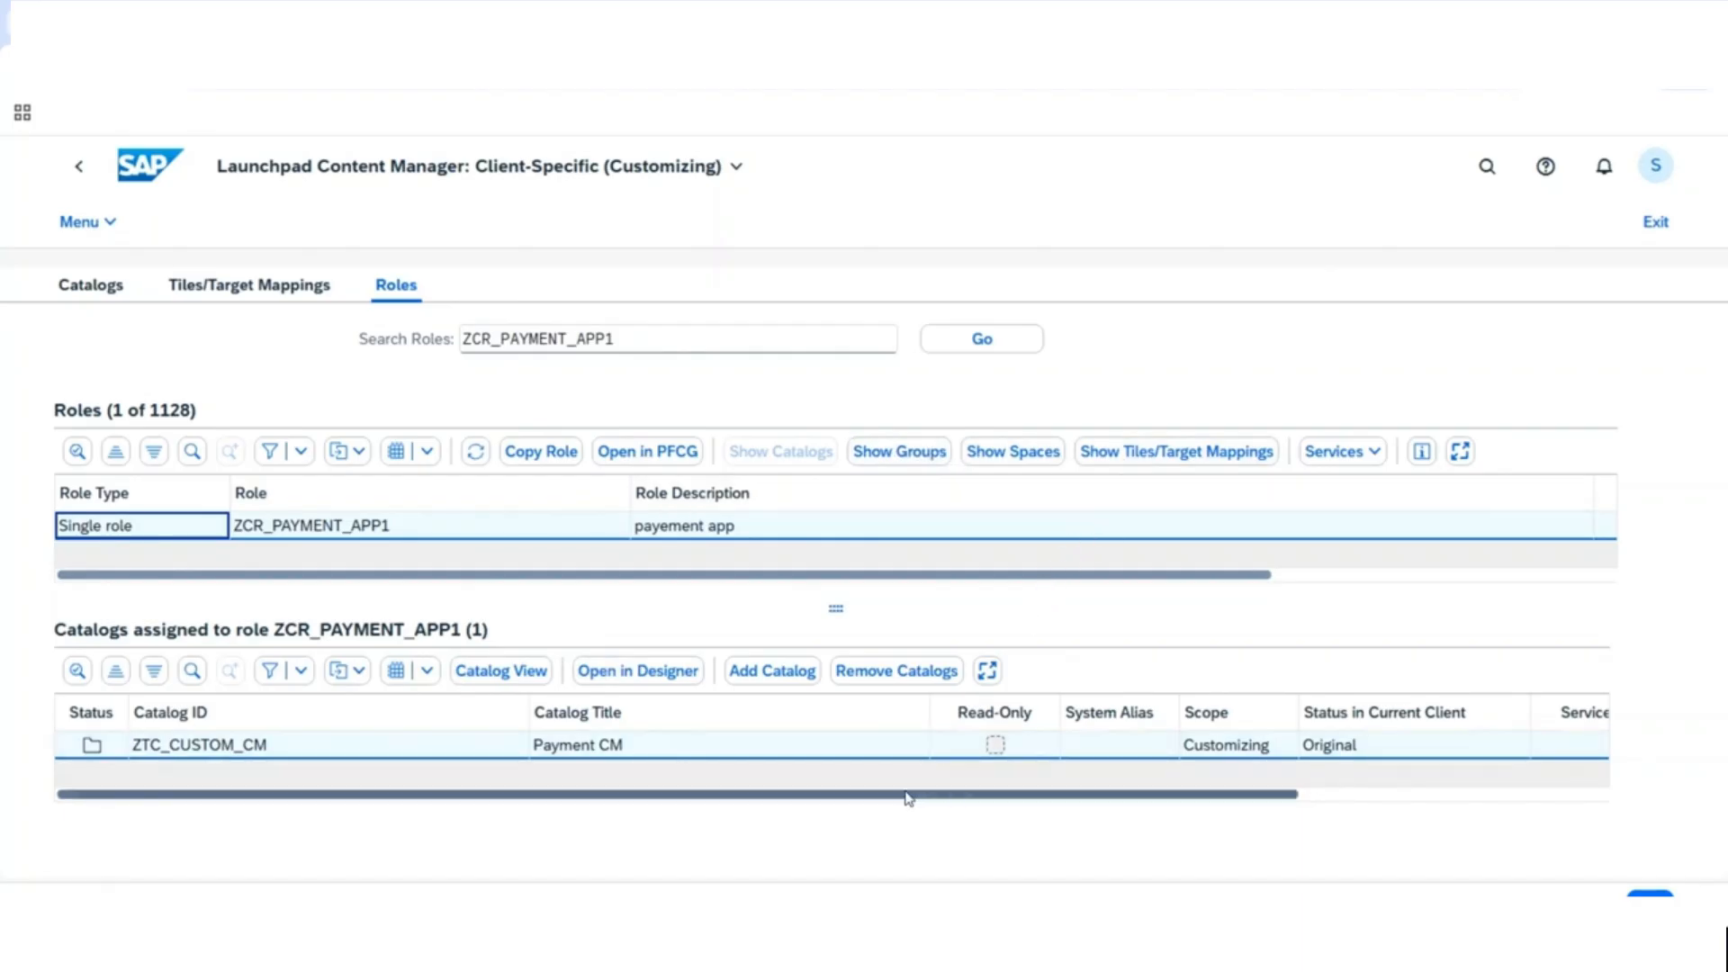
Search for role ZCR_PAYMENT_APP1 again and display the groups assigned to it.
{"action": "left_click_drag", "start_coordinate": [904, 794], "coordinate": [676, 781]}
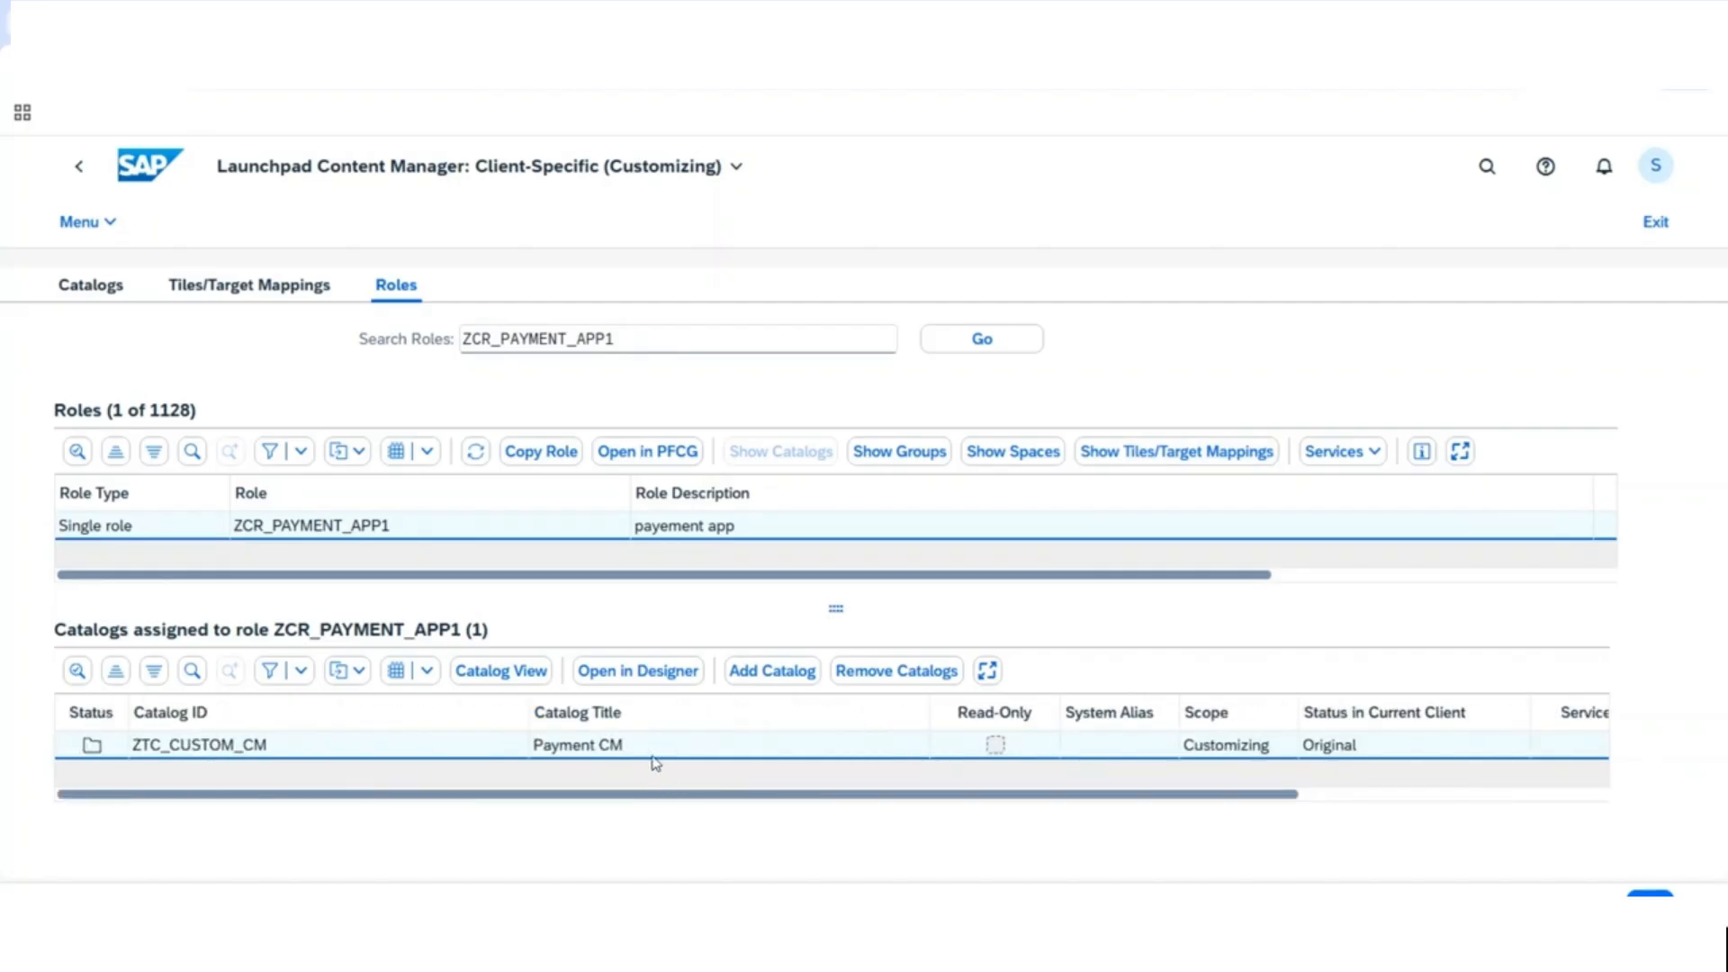
{"action": "left_click", "coordinate": [402, 282]}
{"action": "left_click", "coordinate": [959, 346]}
{"action": "left_click", "coordinate": [901, 453]}
{"action": "left_click", "coordinate": [900, 451]}
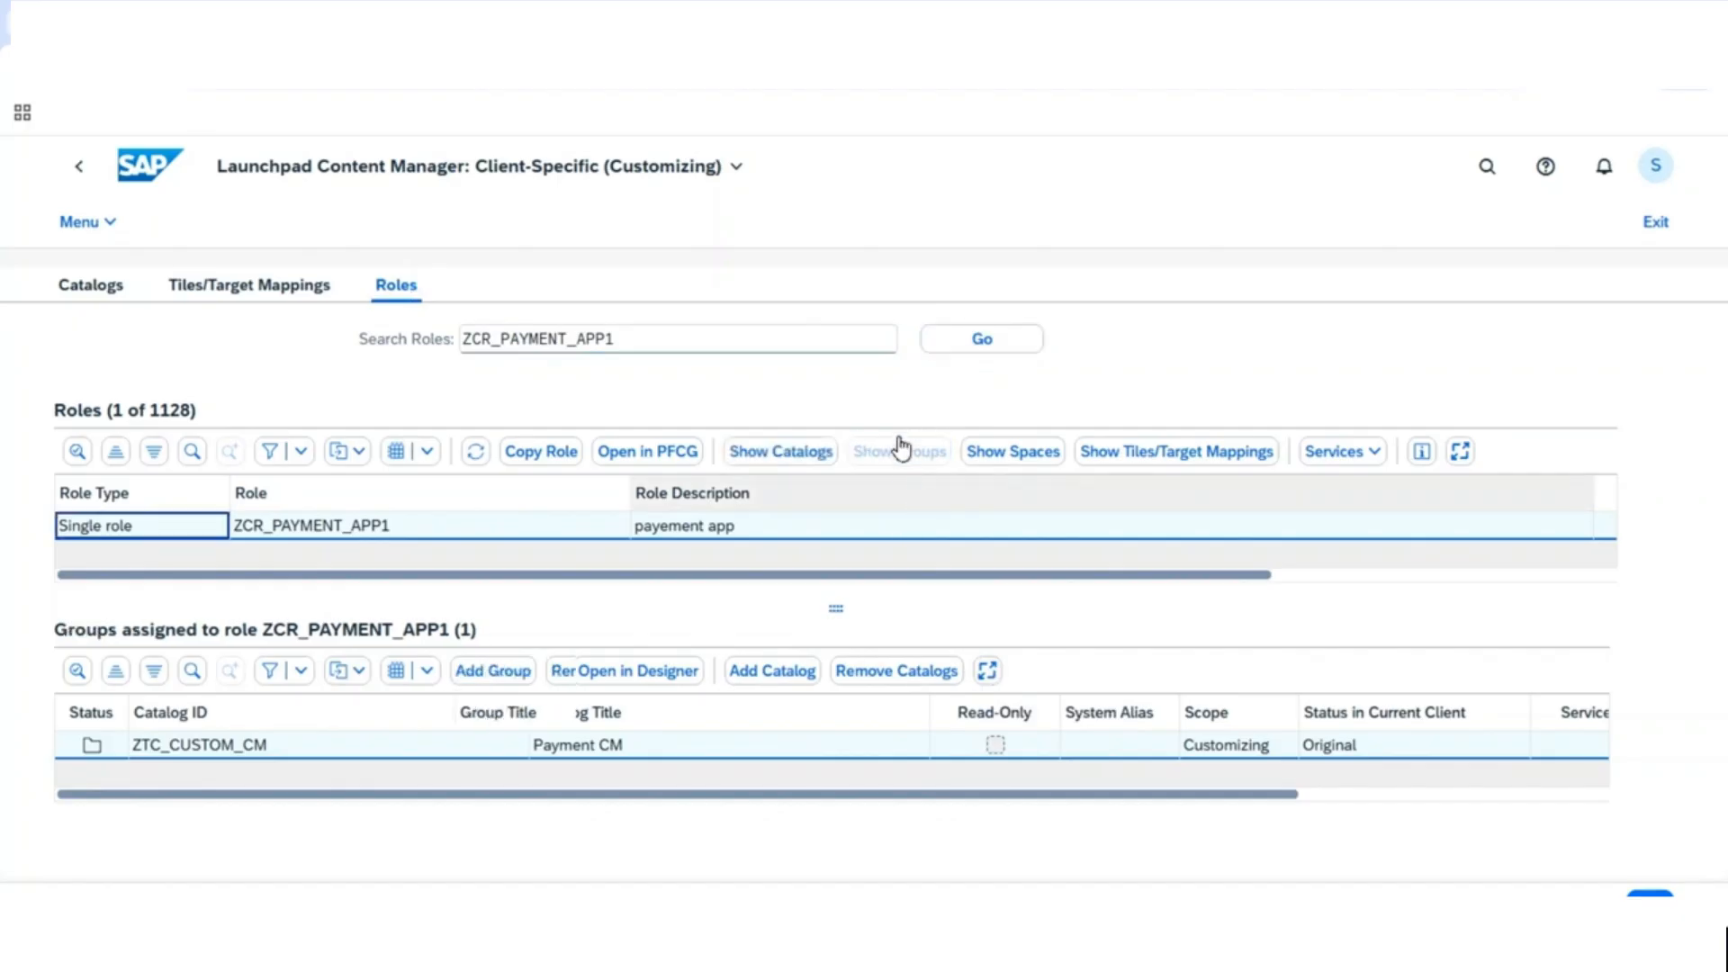